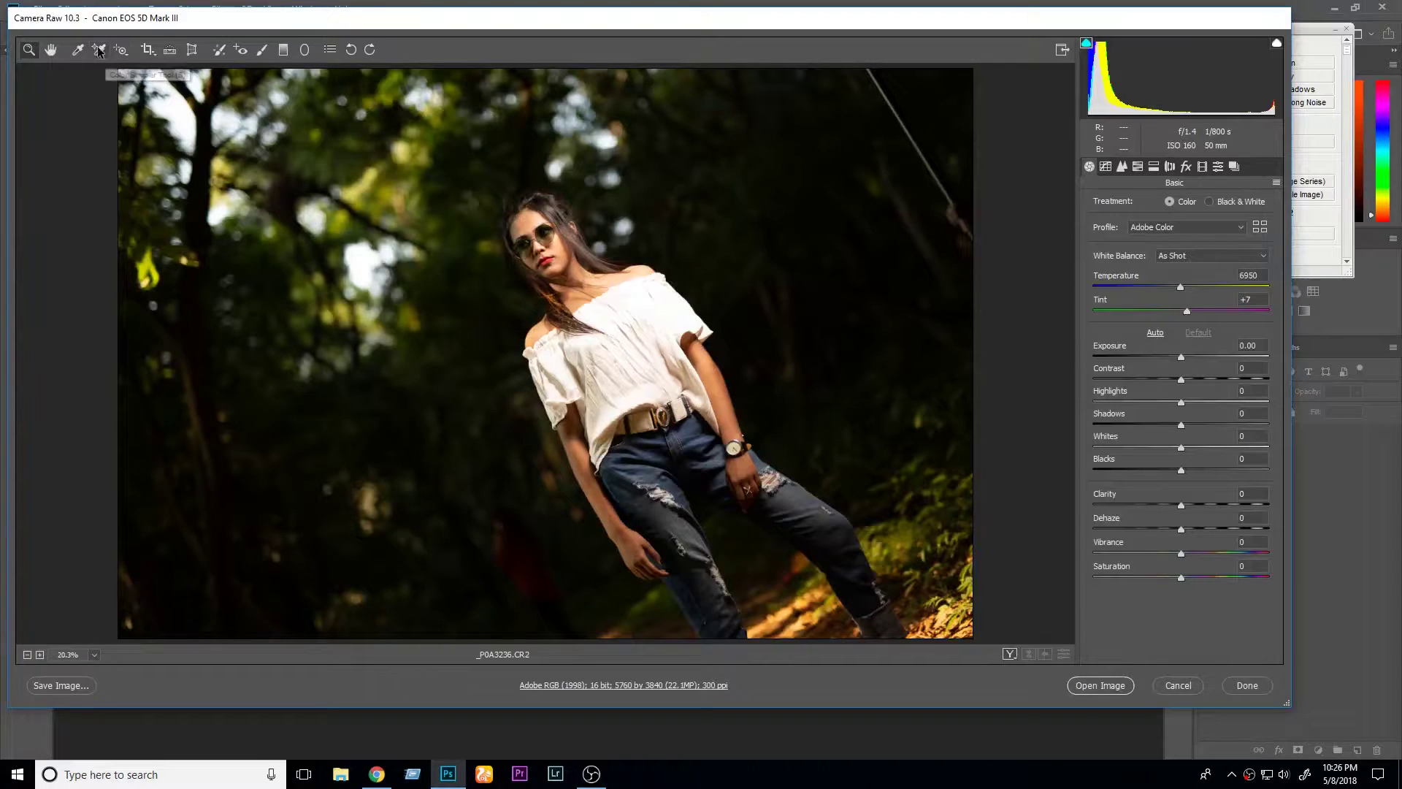
- Sample a neutral white balance (5000 / -9), then set Contrast -39, Highlights +5, Exposure +0.60
{"action": "left_click", "coordinate": [78, 48]}
{"action": "left_click", "coordinate": [547, 194]}
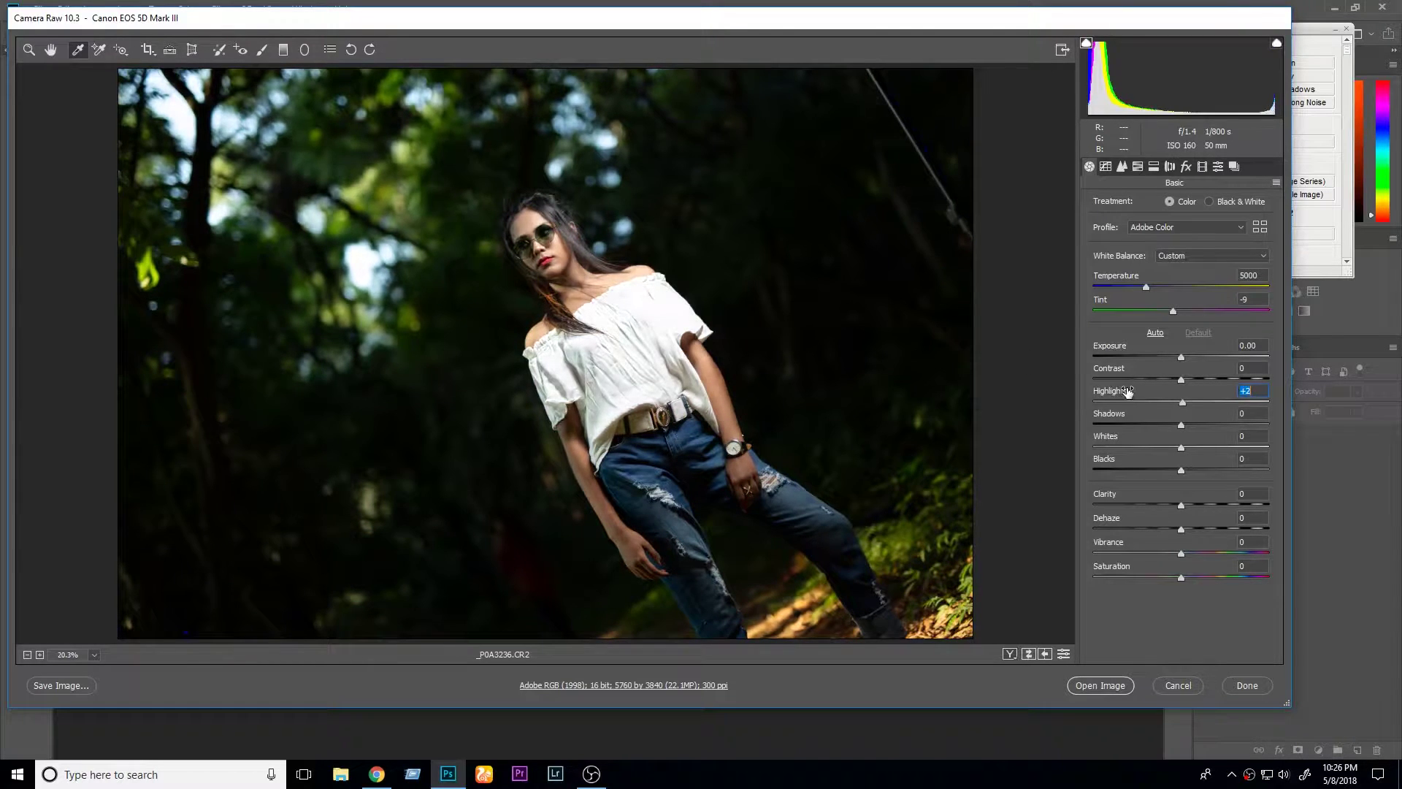
{"action": "mouse_move", "coordinate": [1127, 391]}
{"action": "left_mouse_down"}
{"action": "mouse_move", "coordinate": [1091, 371]}
{"action": "mouse_move", "coordinate": [1110, 391]}
{"action": "left_mouse_up"}
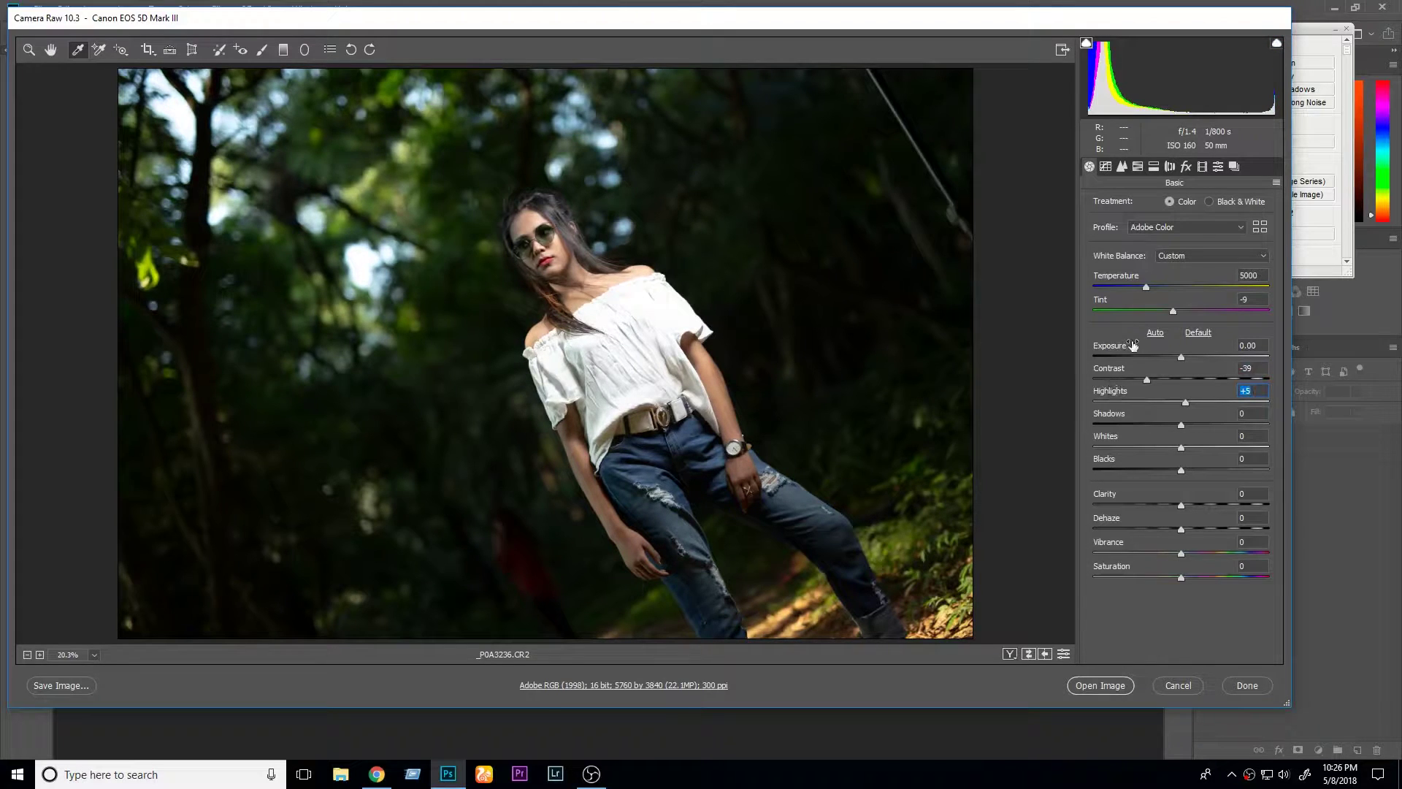
{"action": "left_click_drag", "start_coordinate": [1133, 345], "coordinate": [1127, 347]}
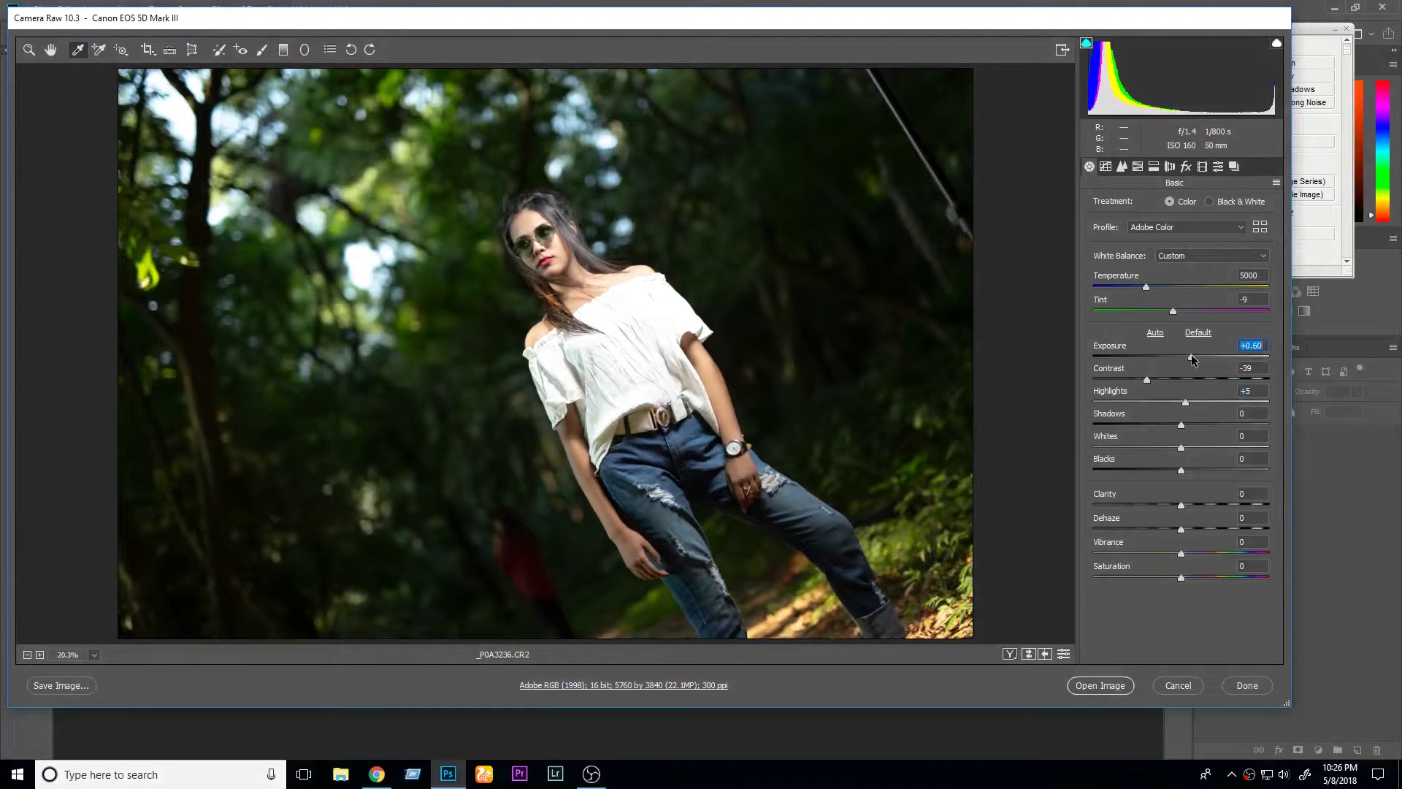
- Paint a +1.10 exposure brush, size 38, over the canopy and lower-right foliage, then open in Photoshop
{"action": "left_click", "coordinate": [304, 49]}
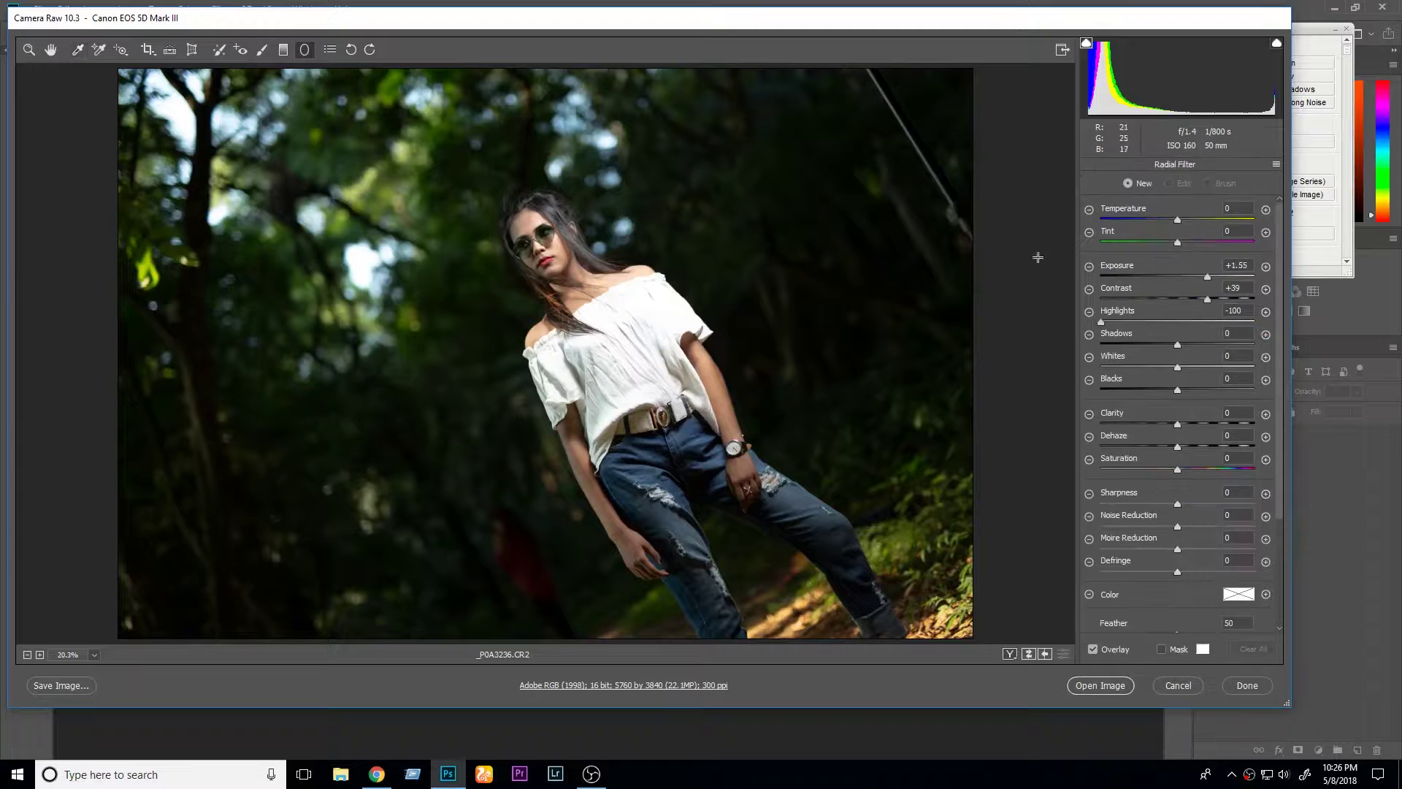
{"action": "left_click", "coordinate": [1088, 267]}
{"action": "left_click", "coordinate": [262, 49]}
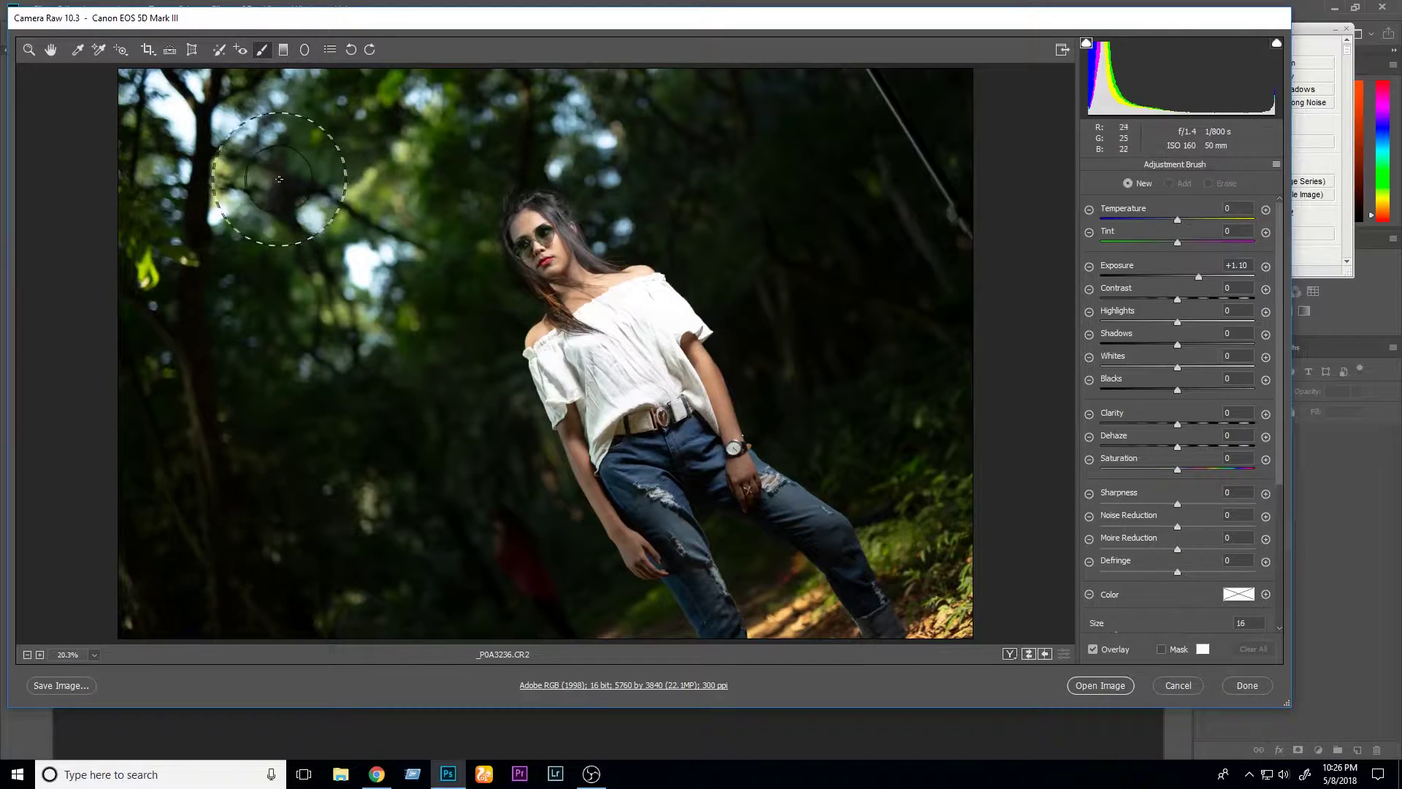
{"action": "key", "text": "bracketright"}
{"action": "key", "text": "bracketright"}
{"action": "key", "text": "bracketright"}
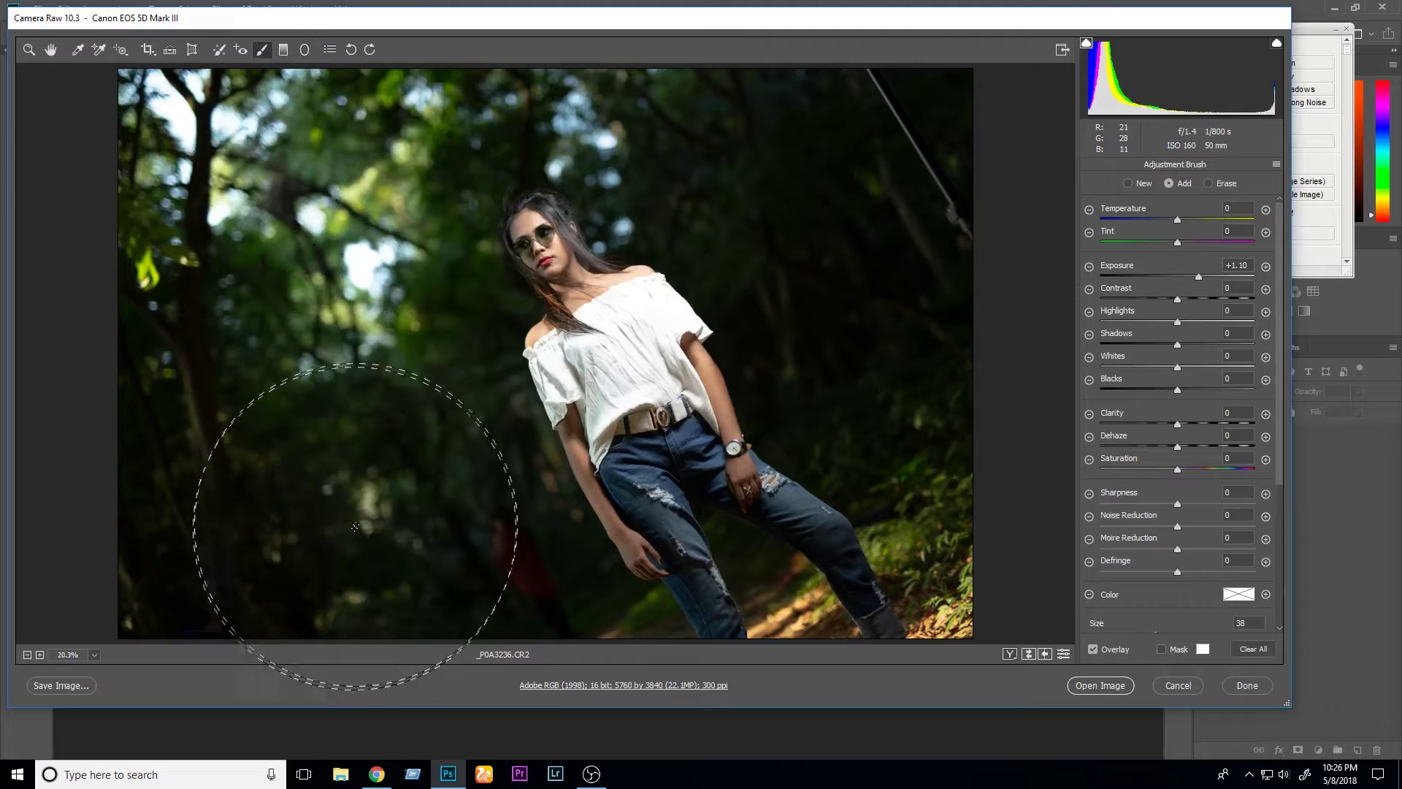
{"action": "left_click_drag", "start_coordinate": [752, 138], "coordinate": [188, 360]}
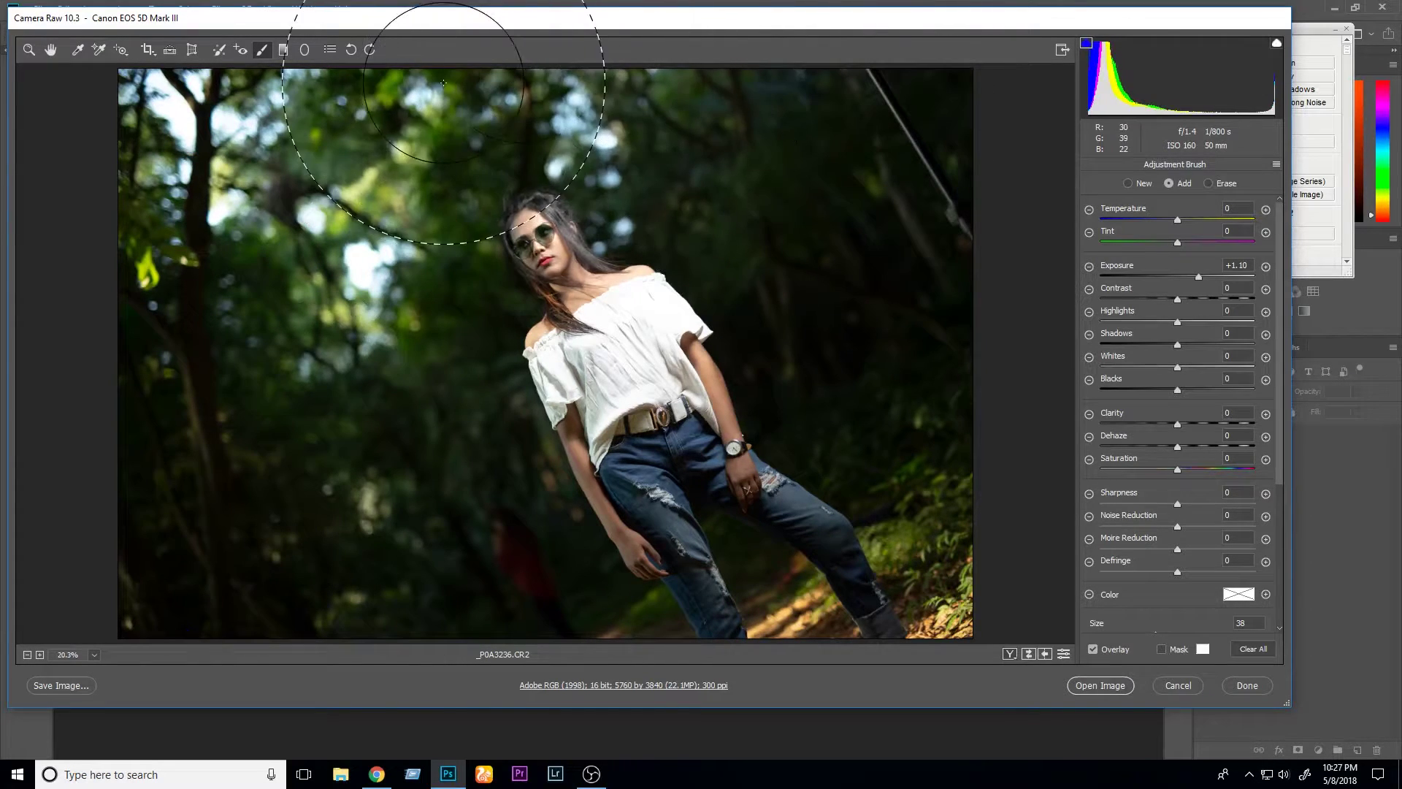
{"action": "mouse_move", "coordinate": [787, 532]}
{"action": "left_mouse_down"}
{"action": "mouse_move", "coordinate": [886, 539]}
{"action": "mouse_move", "coordinate": [939, 392]}
{"action": "mouse_move", "coordinate": [626, 516]}
{"action": "mouse_move", "coordinate": [653, 468]}
{"action": "left_mouse_up"}
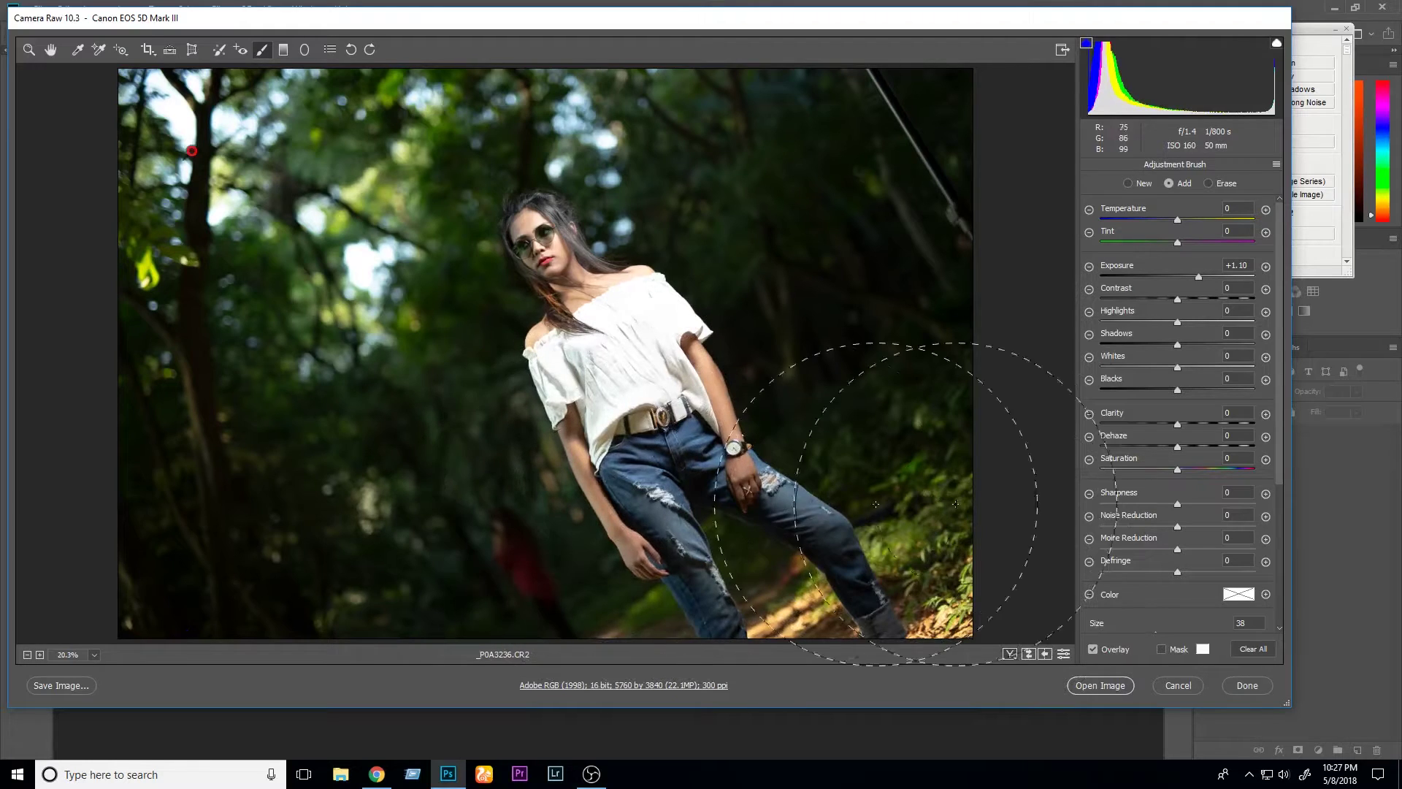
{"action": "left_click", "coordinate": [1115, 688]}
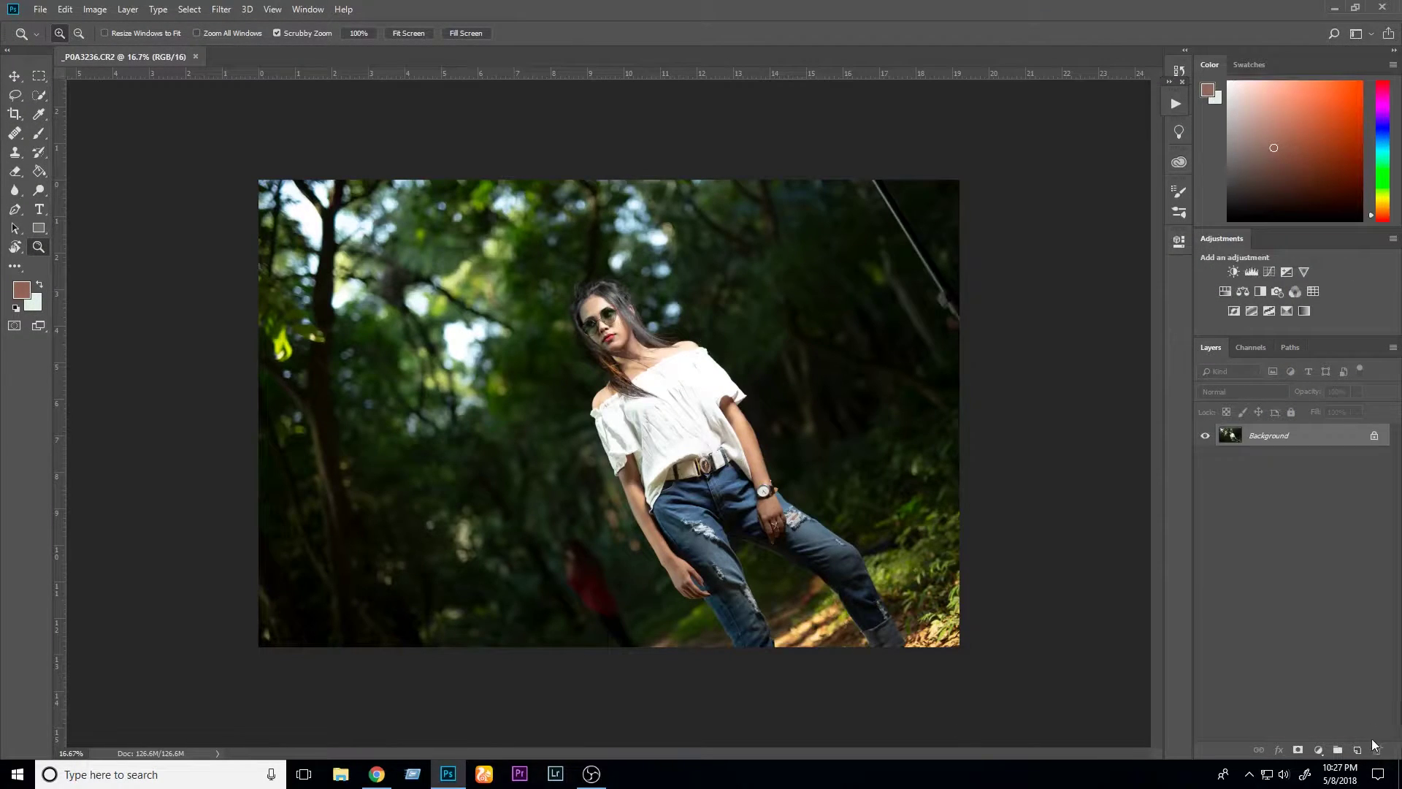
- On a new layer, clone over the top-right diagonal pole with a 900 px Current & Below stamp
{"action": "left_click", "coordinate": [1358, 749]}
{"action": "left_click", "coordinate": [14, 152]}
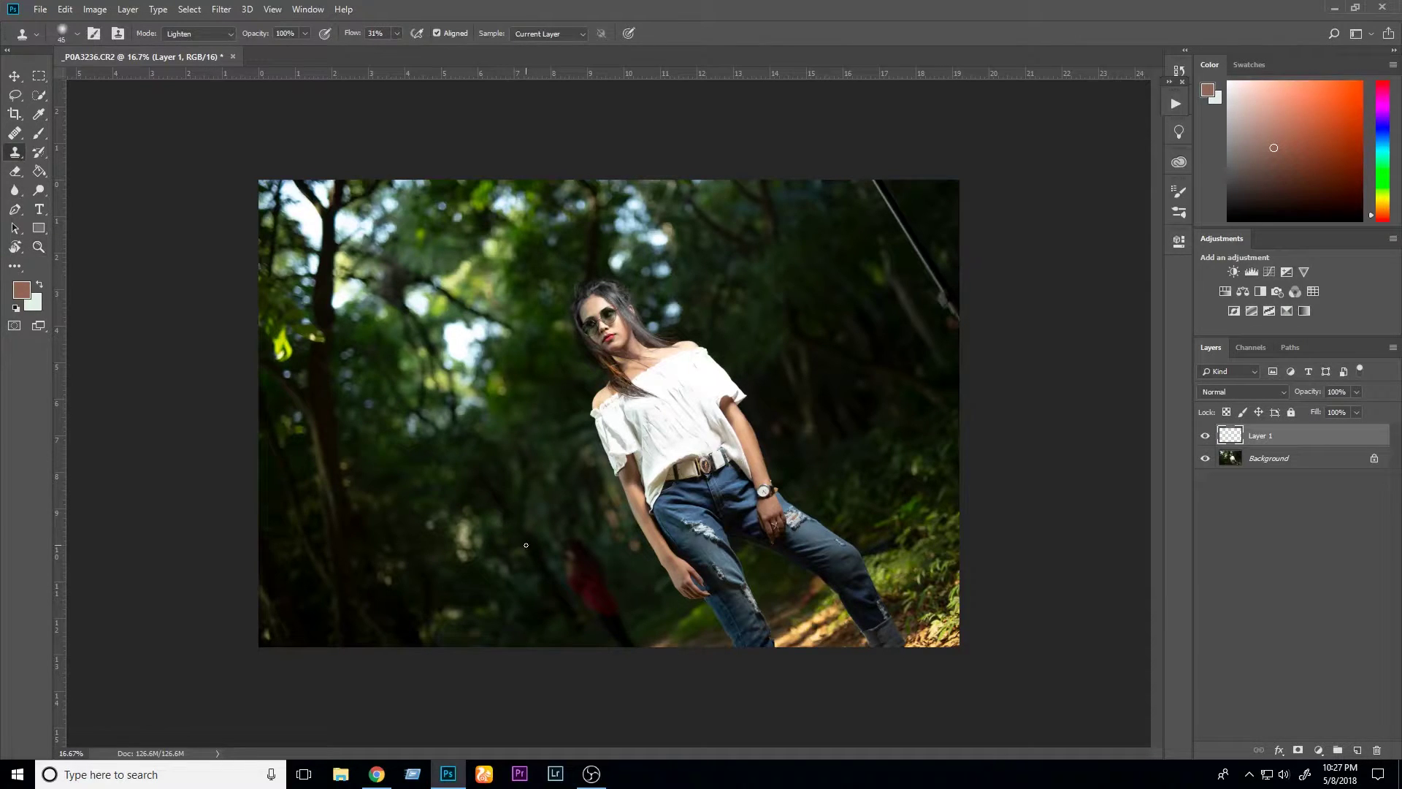
{"action": "key", "text": "bracketright"}
{"action": "key", "text": "bracketright"}
{"action": "key", "text": "bracketright"}
{"action": "left_click", "coordinate": [549, 33]}
{"action": "left_click", "coordinate": [537, 58]}
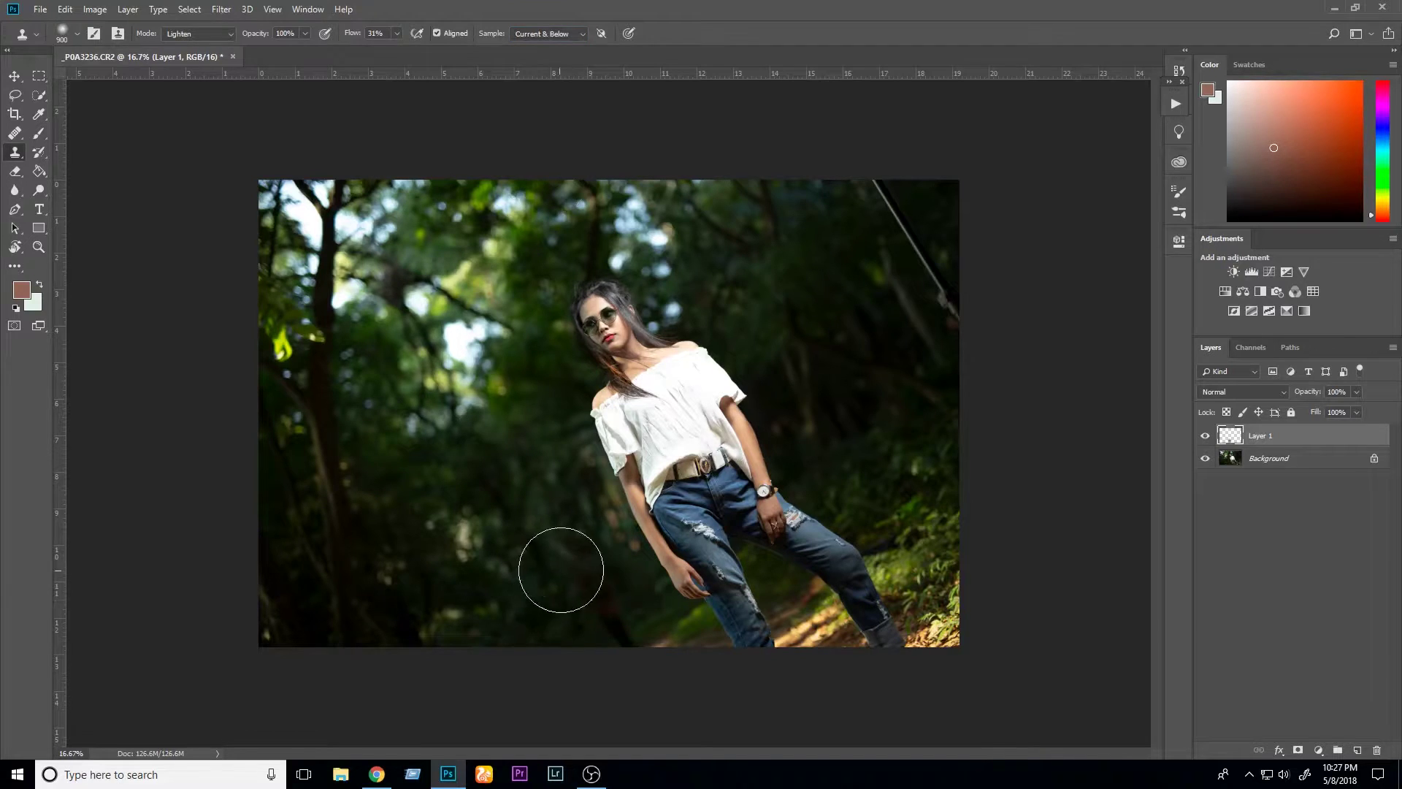
{"action": "left_click", "coordinate": [829, 225], "text": "alt"}
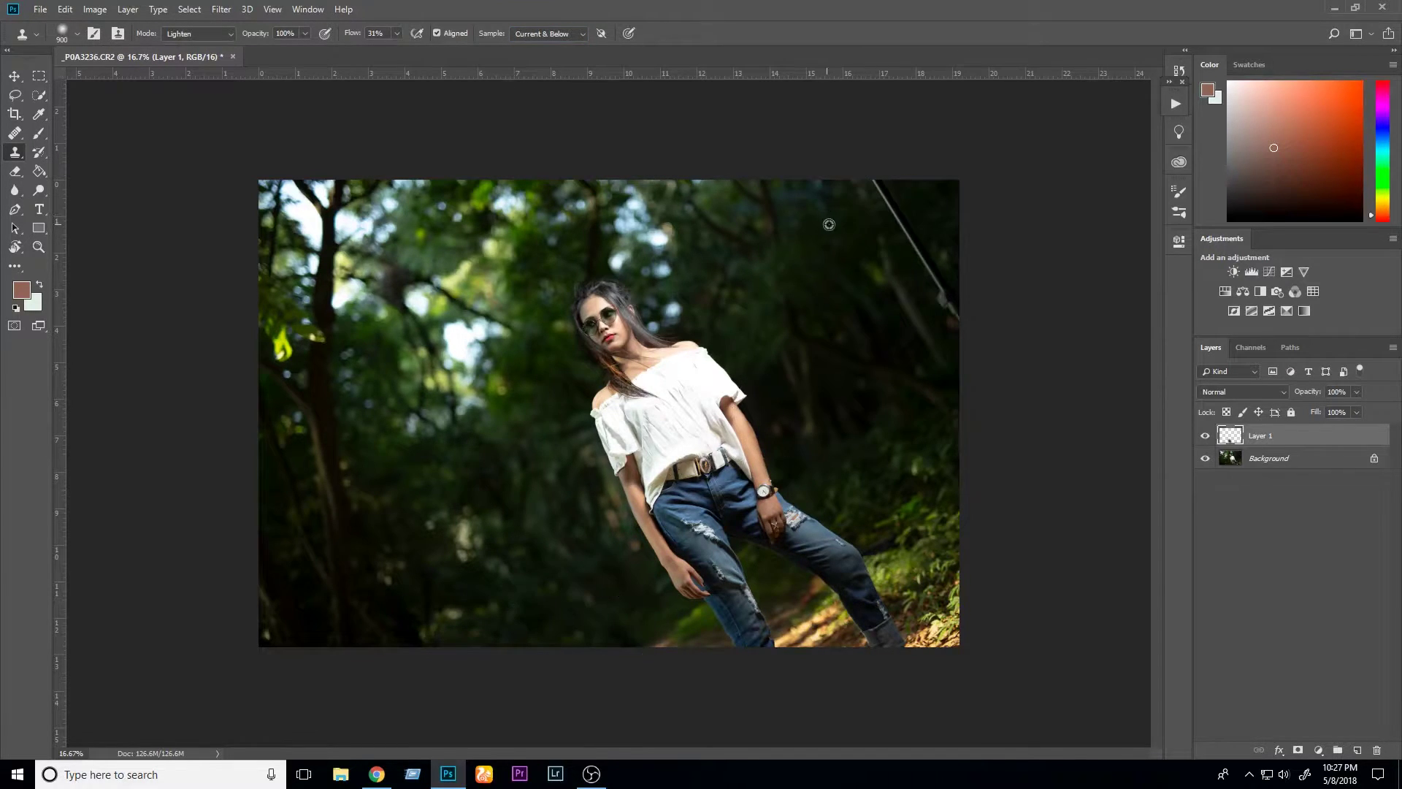
{"action": "left_click_drag", "start_coordinate": [856, 200], "coordinate": [870, 209]}
{"action": "left_click_drag", "start_coordinate": [856, 218], "coordinate": [881, 215]}
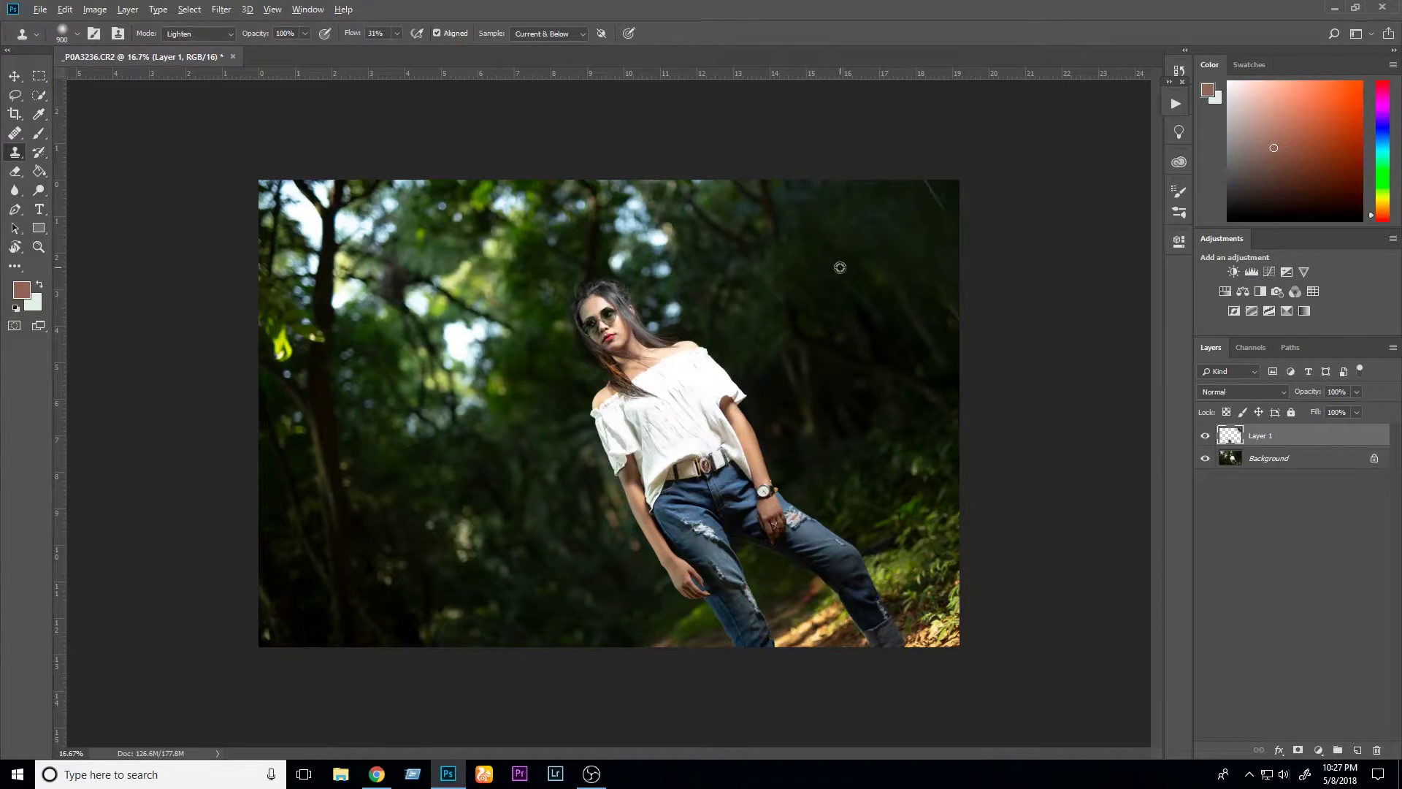
- Switch the Clone Stamp blend mode to Normal and zoom the view to about 20%
{"action": "scroll", "coordinate": [918, 217], "scroll_direction": "up", "scroll_amount": 1, "text": "alt"}
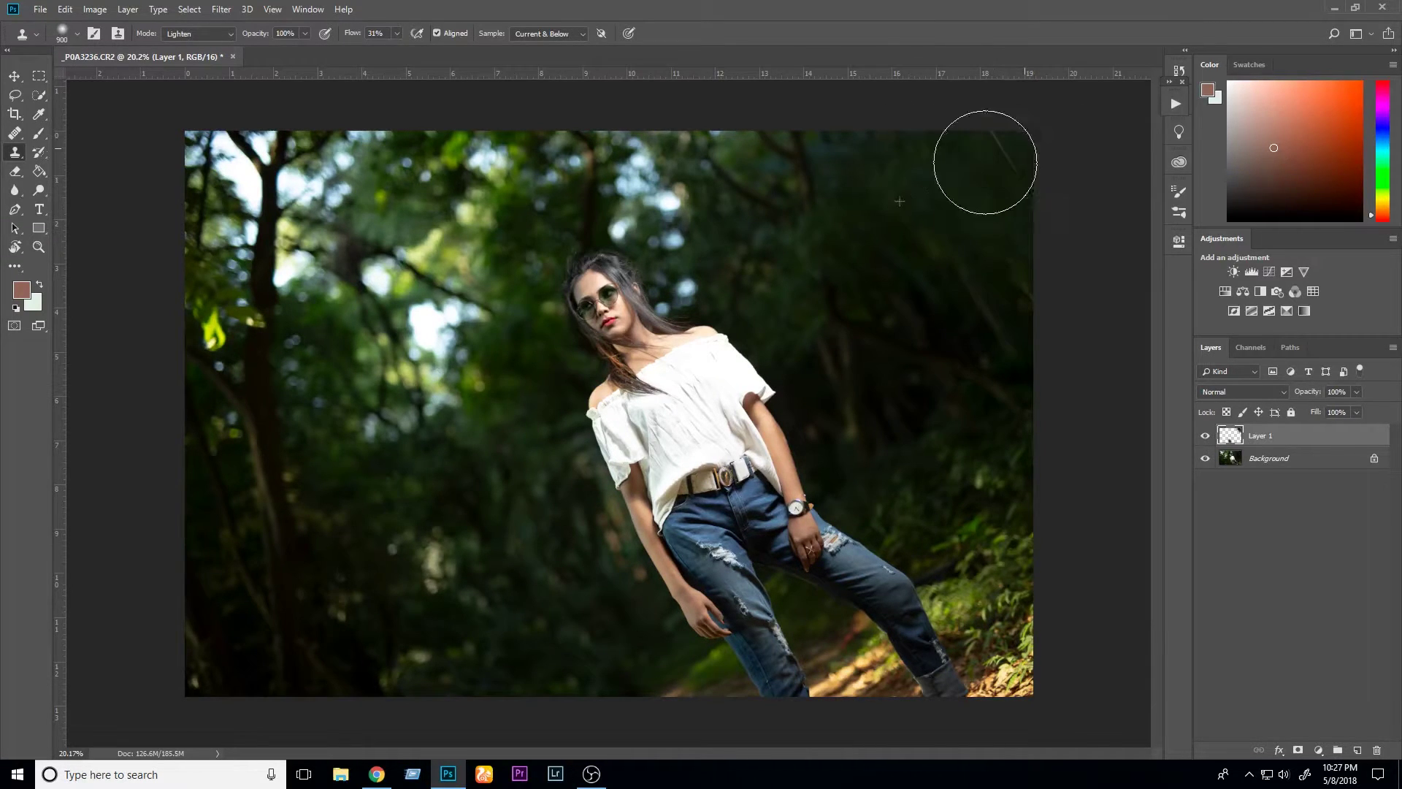
{"action": "left_click", "coordinate": [191, 33]}
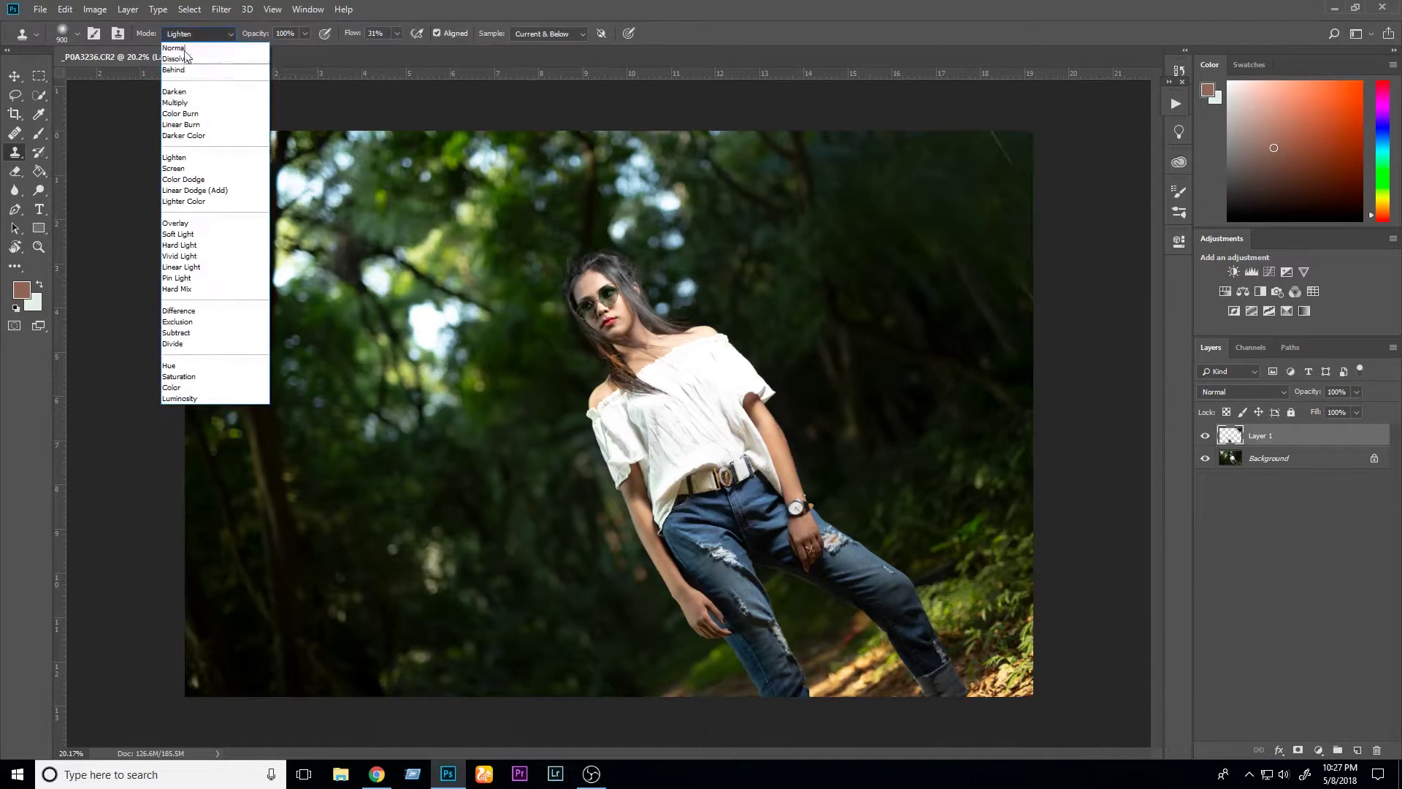
{"action": "left_click", "coordinate": [176, 48]}
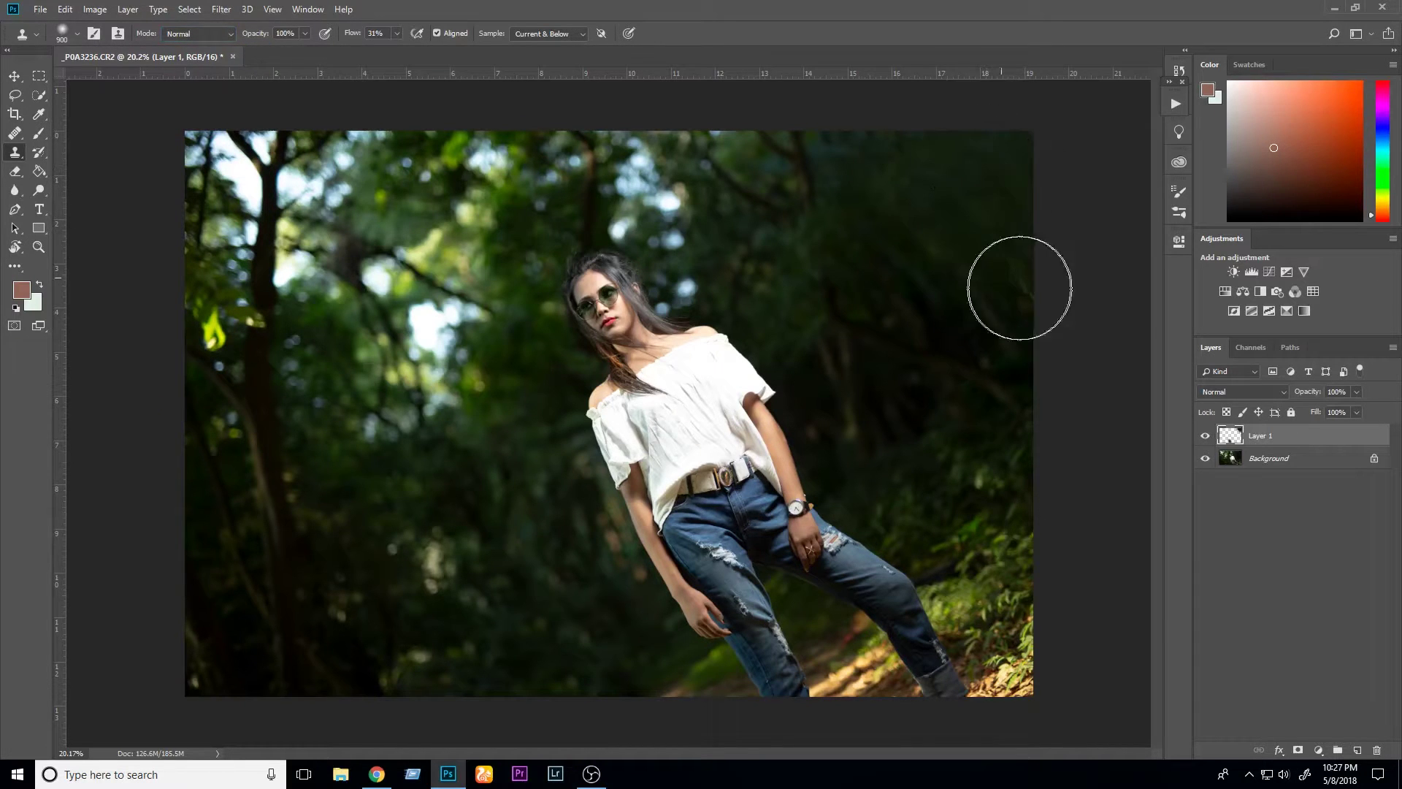
{"action": "key", "text": "ctrl+minus"}
{"action": "key", "text": "ctrl+plus"}
{"action": "key", "text": "ctrl+minus"}
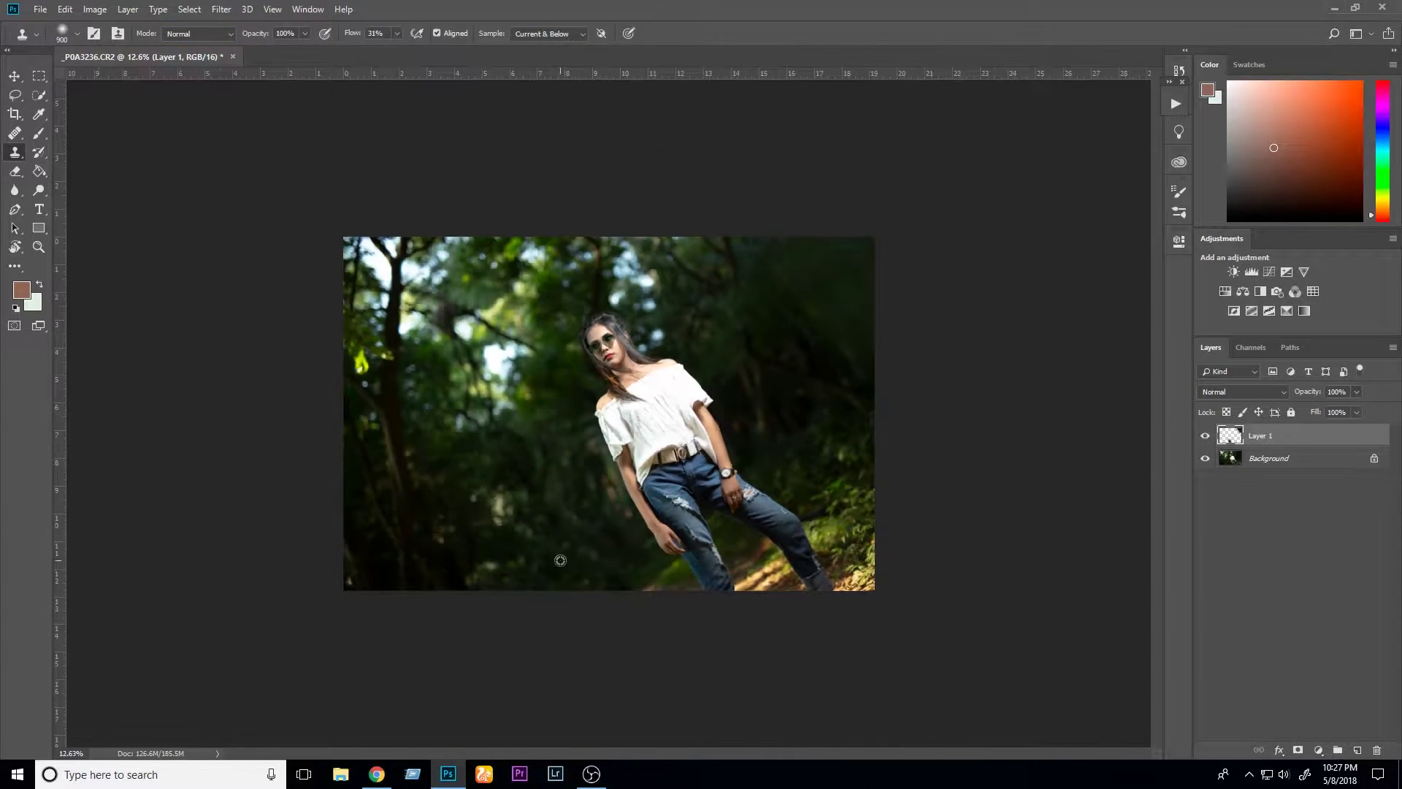
{"action": "key", "text": "ctrl+plus"}
{"action": "scroll", "coordinate": [292, 411], "scroll_direction": "down", "scroll_amount": 1}
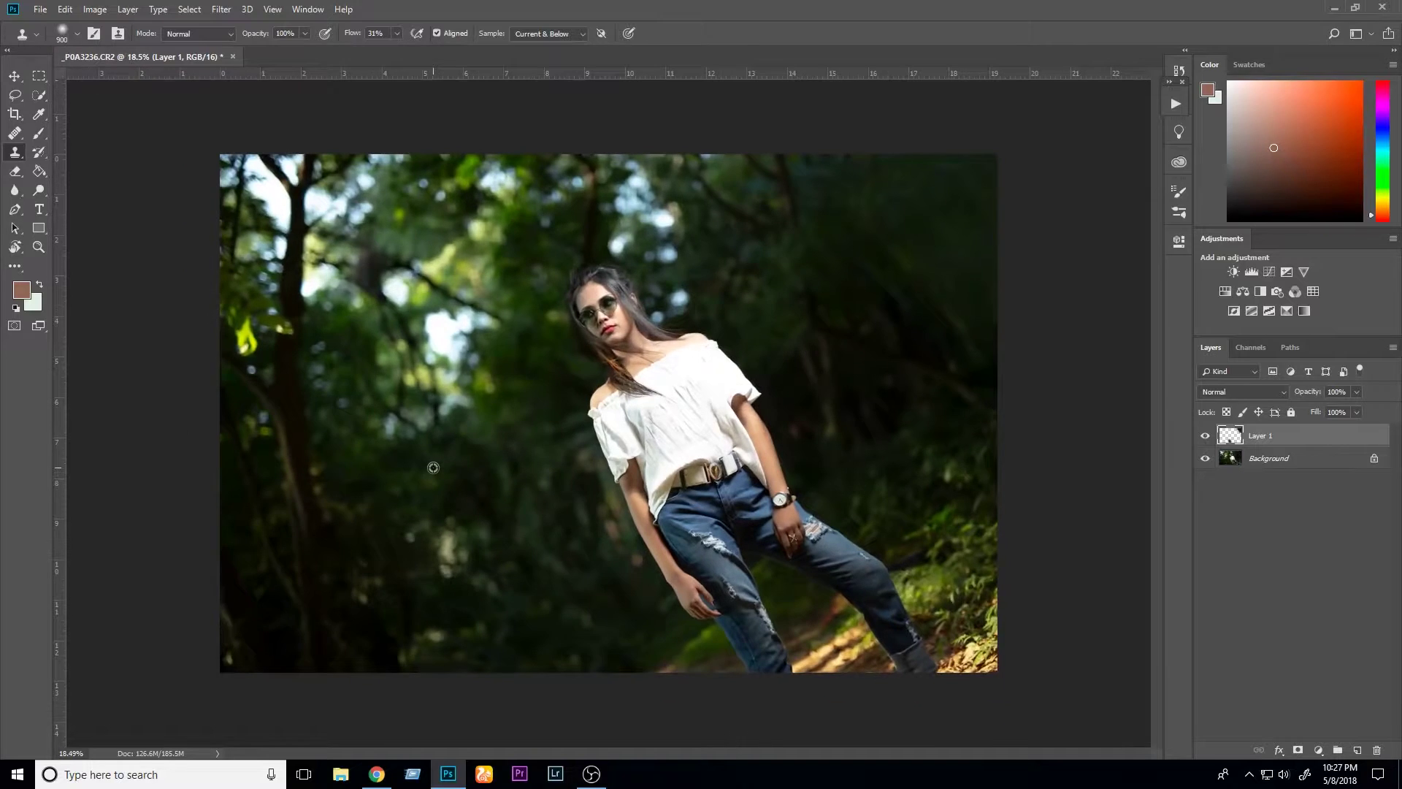
- Straighten and trim the photo with a rotated crop, then merge and duplicate it onto a new layer
{"action": "left_click", "coordinate": [13, 111]}
{"action": "left_click_drag", "start_coordinate": [228, 139], "coordinate": [260, 130]}
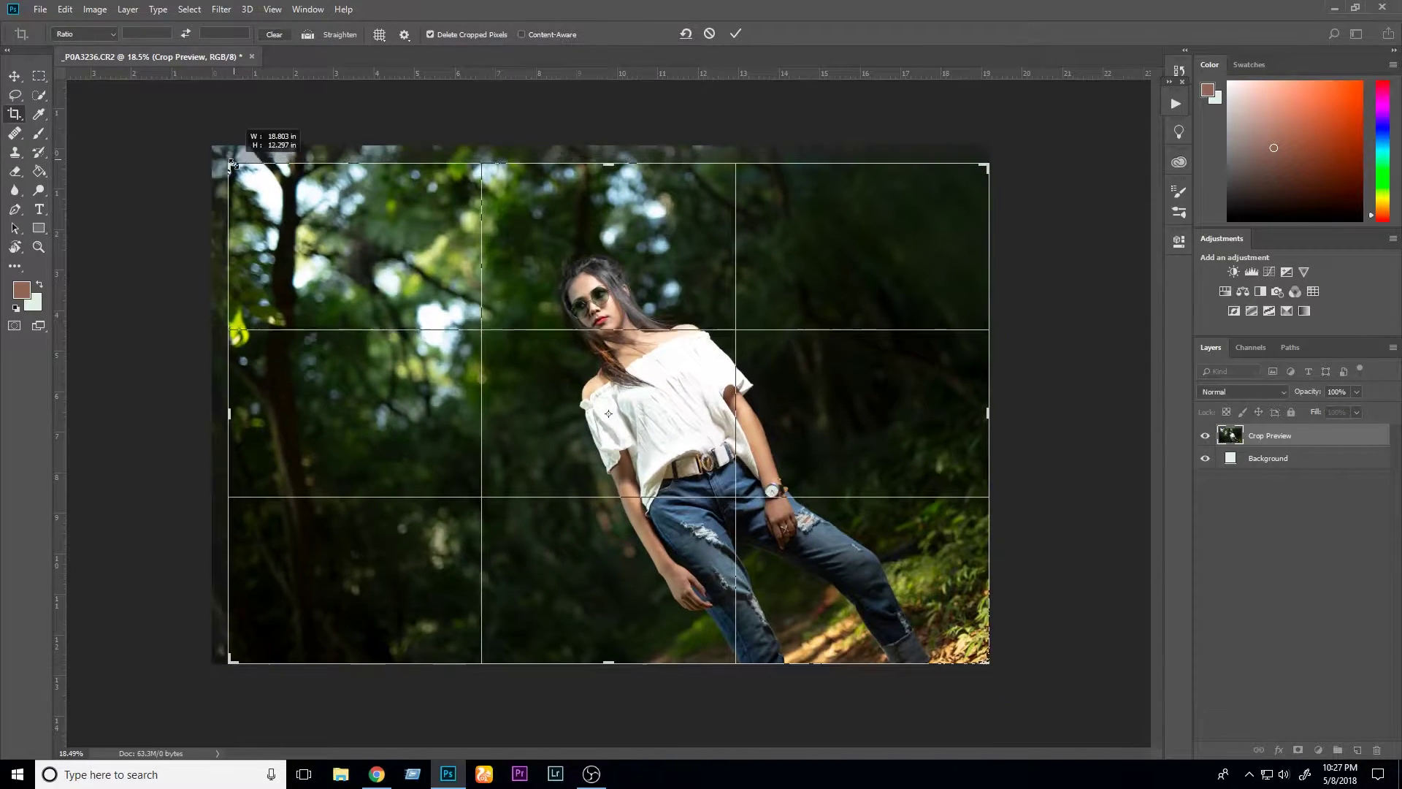
{"action": "left_click_drag", "start_coordinate": [260, 130], "coordinate": [275, 141]}
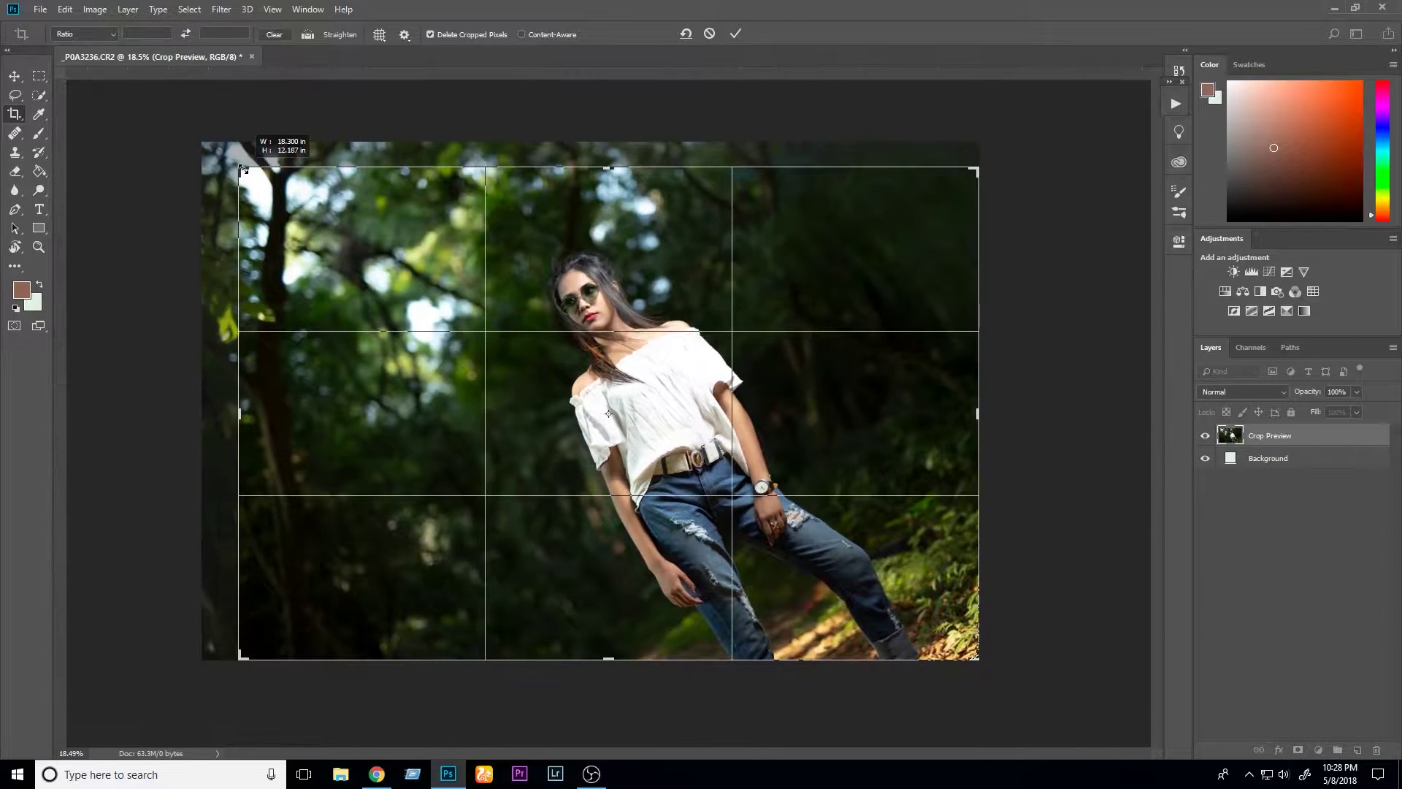
{"action": "key", "text": "Return"}
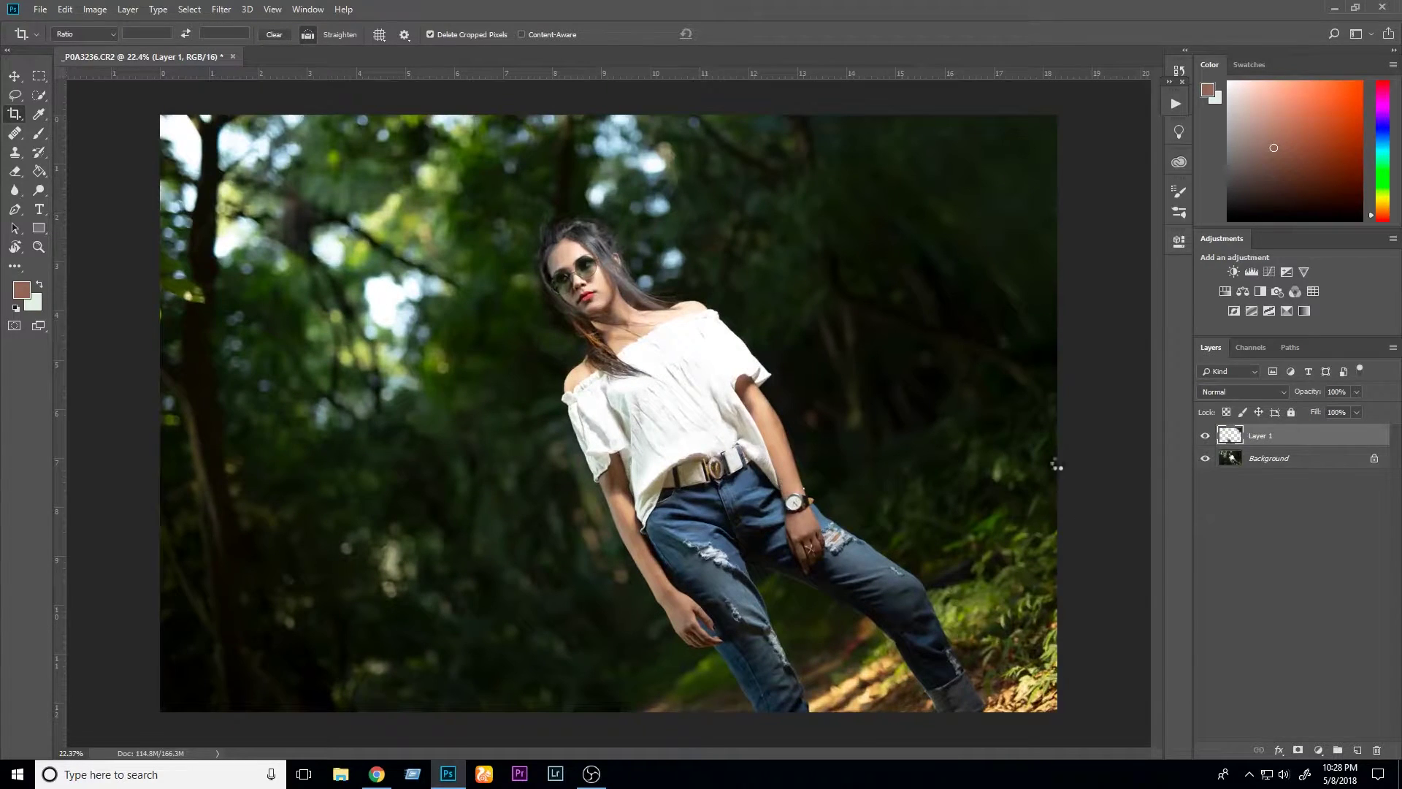
{"action": "key", "text": "ctrl+z"}
{"action": "key", "text": "ctrl+j"}
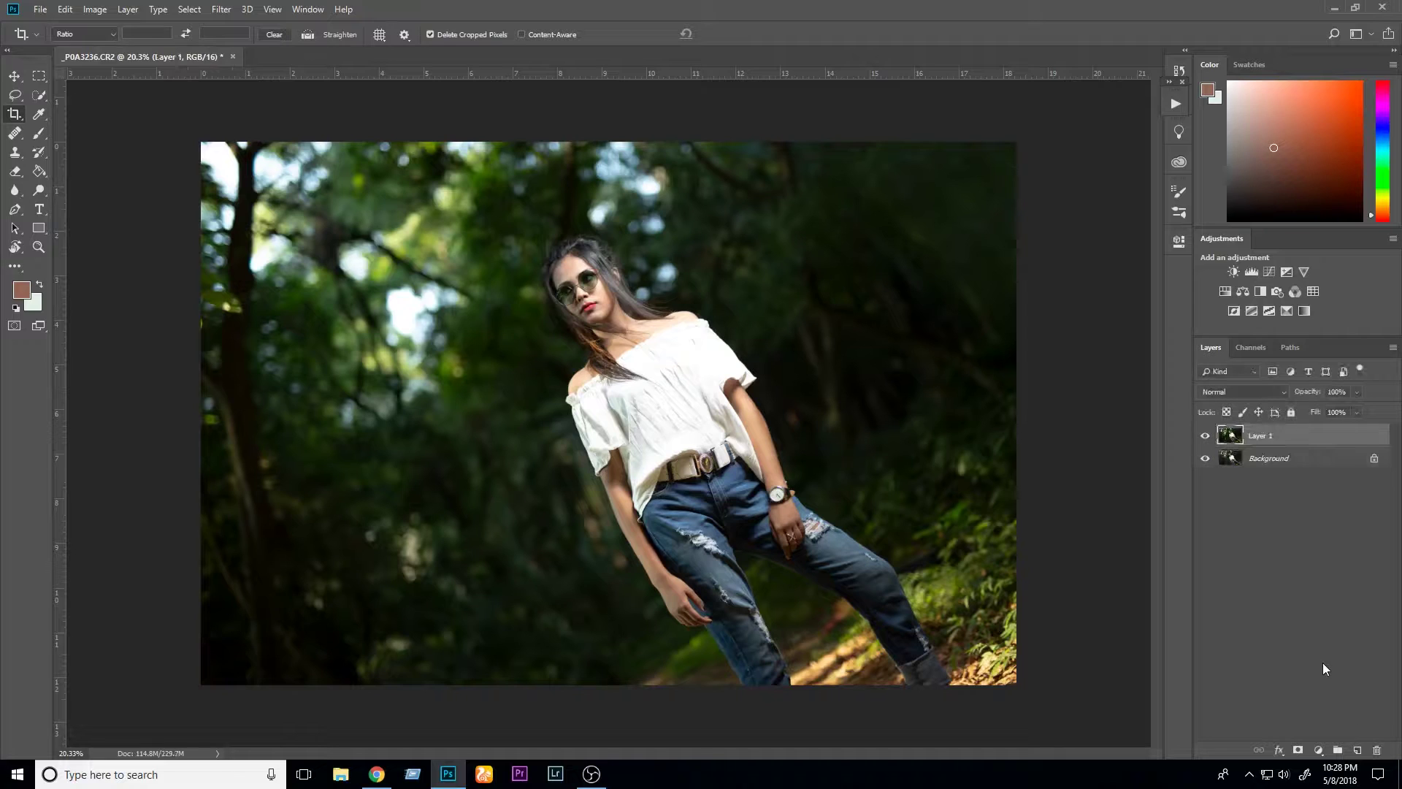
- Add a Black & White adjustment layer, try the Blue Filter and other presets, then return to Default
{"action": "left_click", "coordinate": [1318, 750]}
{"action": "left_click", "coordinate": [1351, 629]}
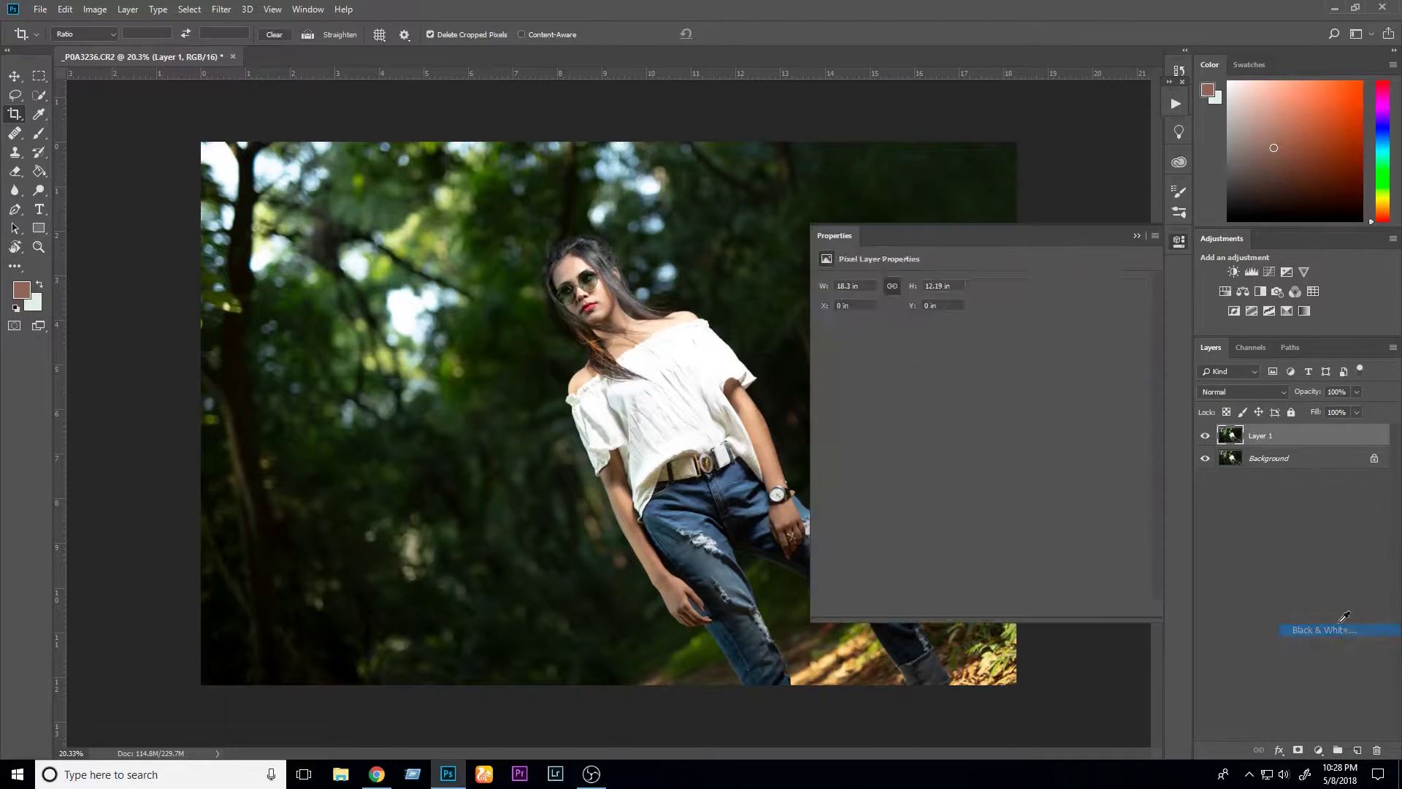
{"action": "left_click", "coordinate": [978, 283]}
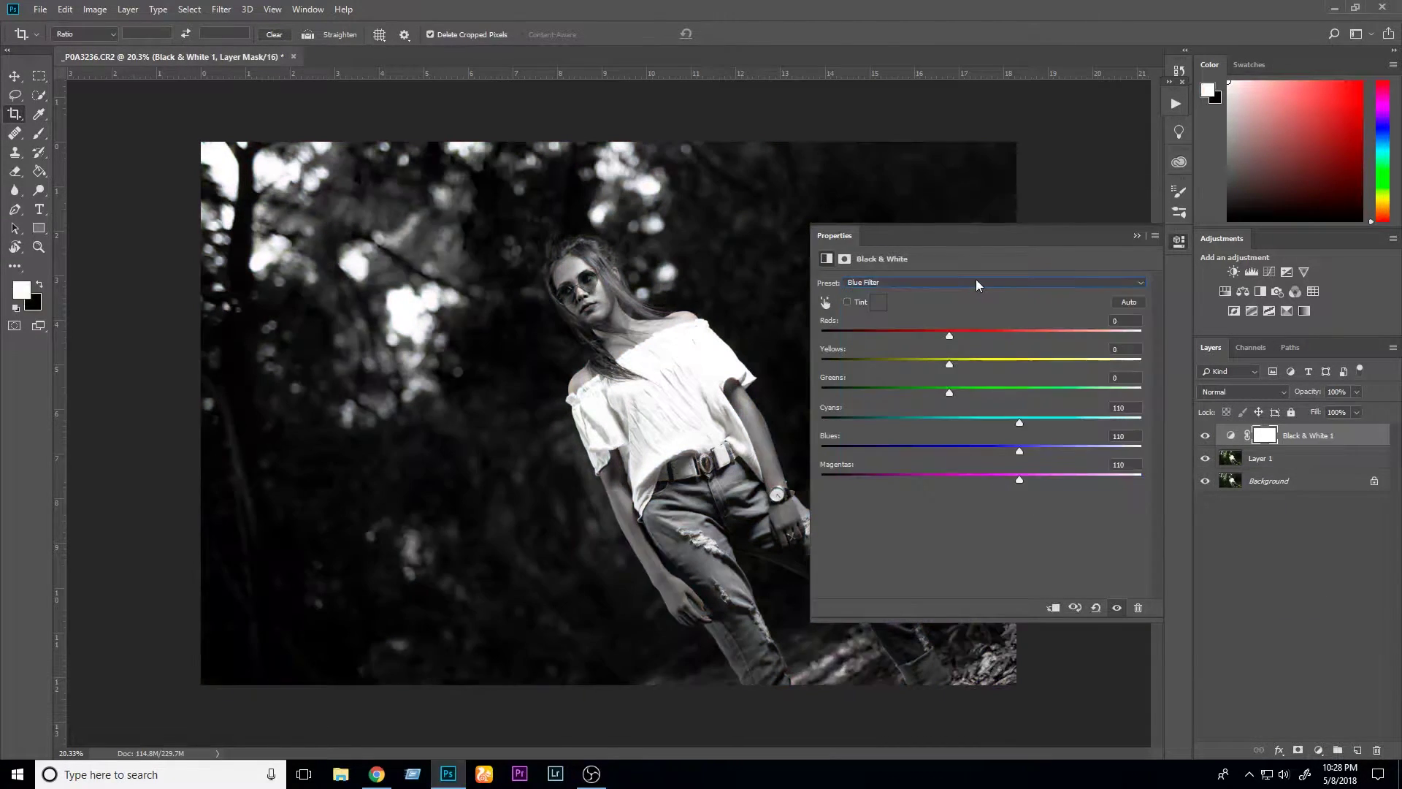
{"action": "key", "text": "Down"}
{"action": "key", "text": "Down"}
{"action": "key", "text": "Down"}
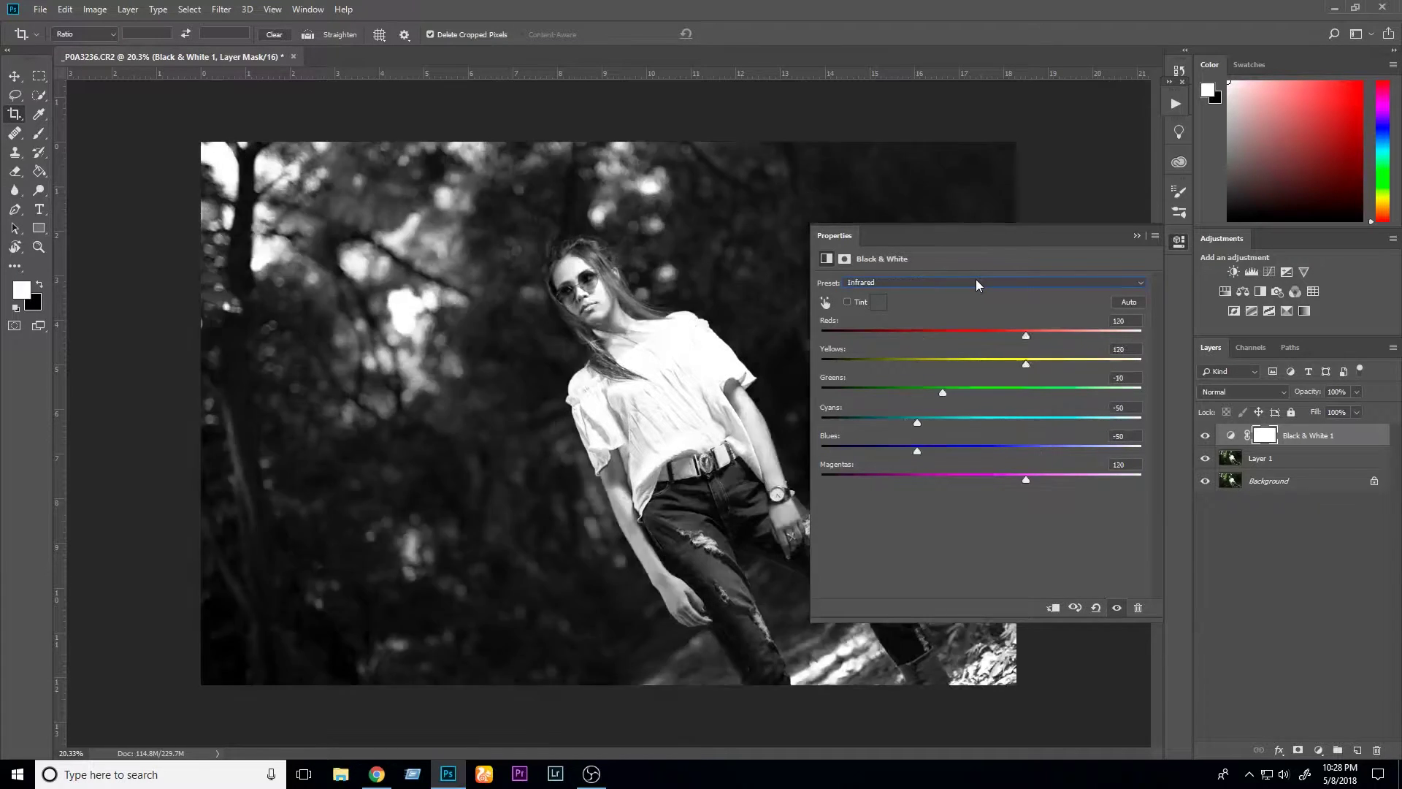
{"action": "key", "text": "Down"}
{"action": "key", "text": "Down"}
{"action": "key", "text": "Down"}
{"action": "key", "text": "Down"}
{"action": "key", "text": "Down"}
{"action": "left_click", "coordinate": [975, 281]}
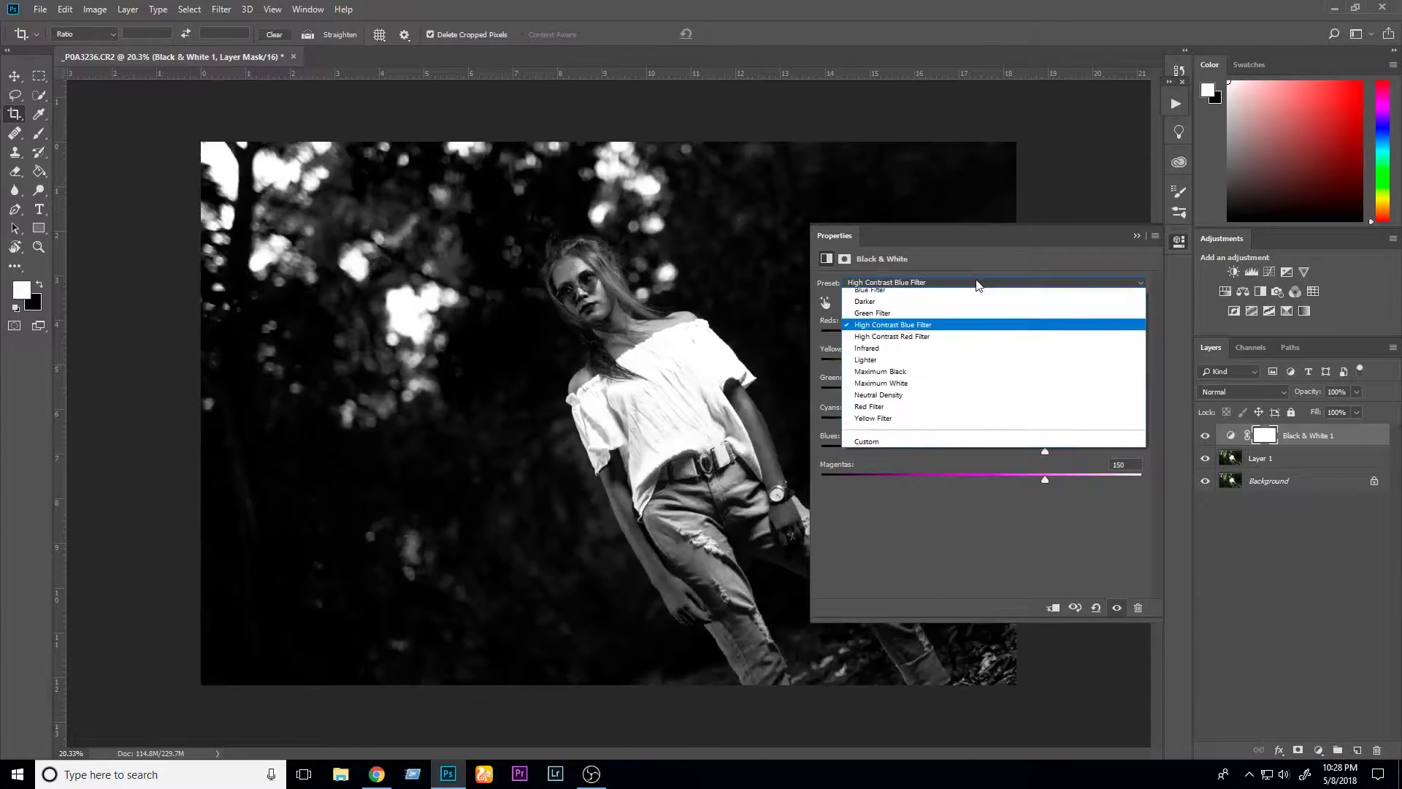
{"action": "left_click", "coordinate": [952, 312]}
- Blend the Black & White as Luminosity, rebalance Reds and Yellows, and merge it down
{"action": "mouse_move", "coordinate": [974, 335]}
{"action": "left_mouse_down"}
{"action": "mouse_move", "coordinate": [962, 334]}
{"action": "mouse_move", "coordinate": [1010, 365]}
{"action": "mouse_move", "coordinate": [947, 393]}
{"action": "mouse_move", "coordinate": [1023, 422]}
{"action": "mouse_move", "coordinate": [1009, 422]}
{"action": "left_mouse_up"}
{"action": "left_click", "coordinate": [1241, 392]}
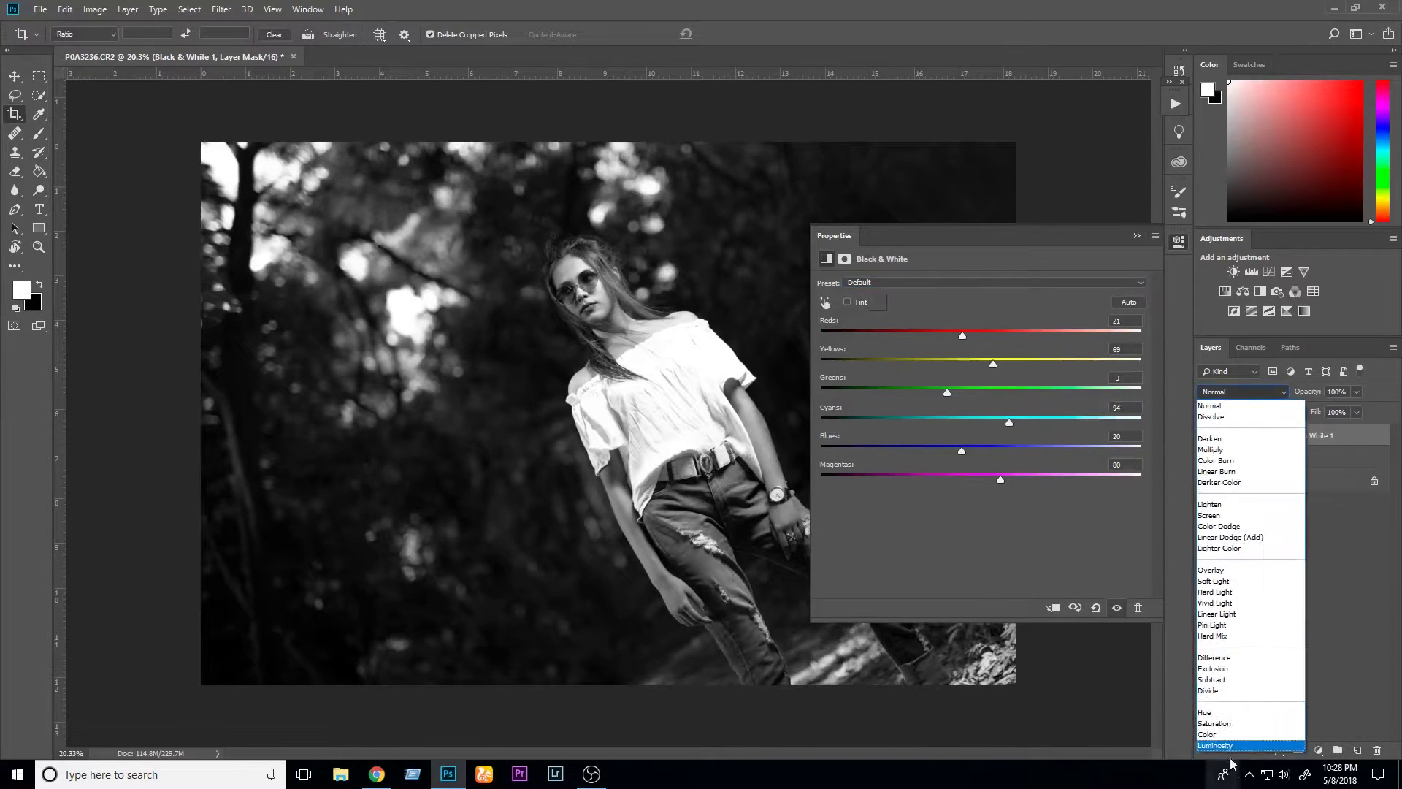
{"action": "left_click", "coordinate": [1221, 736]}
{"action": "mouse_move", "coordinate": [962, 334]}
{"action": "left_mouse_down"}
{"action": "mouse_move", "coordinate": [938, 339]}
{"action": "mouse_move", "coordinate": [953, 336]}
{"action": "mouse_move", "coordinate": [953, 361]}
{"action": "mouse_move", "coordinate": [990, 376]}
{"action": "mouse_move", "coordinate": [955, 391]}
{"action": "mouse_move", "coordinate": [1034, 427]}
{"action": "mouse_move", "coordinate": [1037, 446]}
{"action": "mouse_move", "coordinate": [904, 453]}
{"action": "mouse_move", "coordinate": [1050, 454]}
{"action": "mouse_move", "coordinate": [966, 465]}
{"action": "left_mouse_up"}
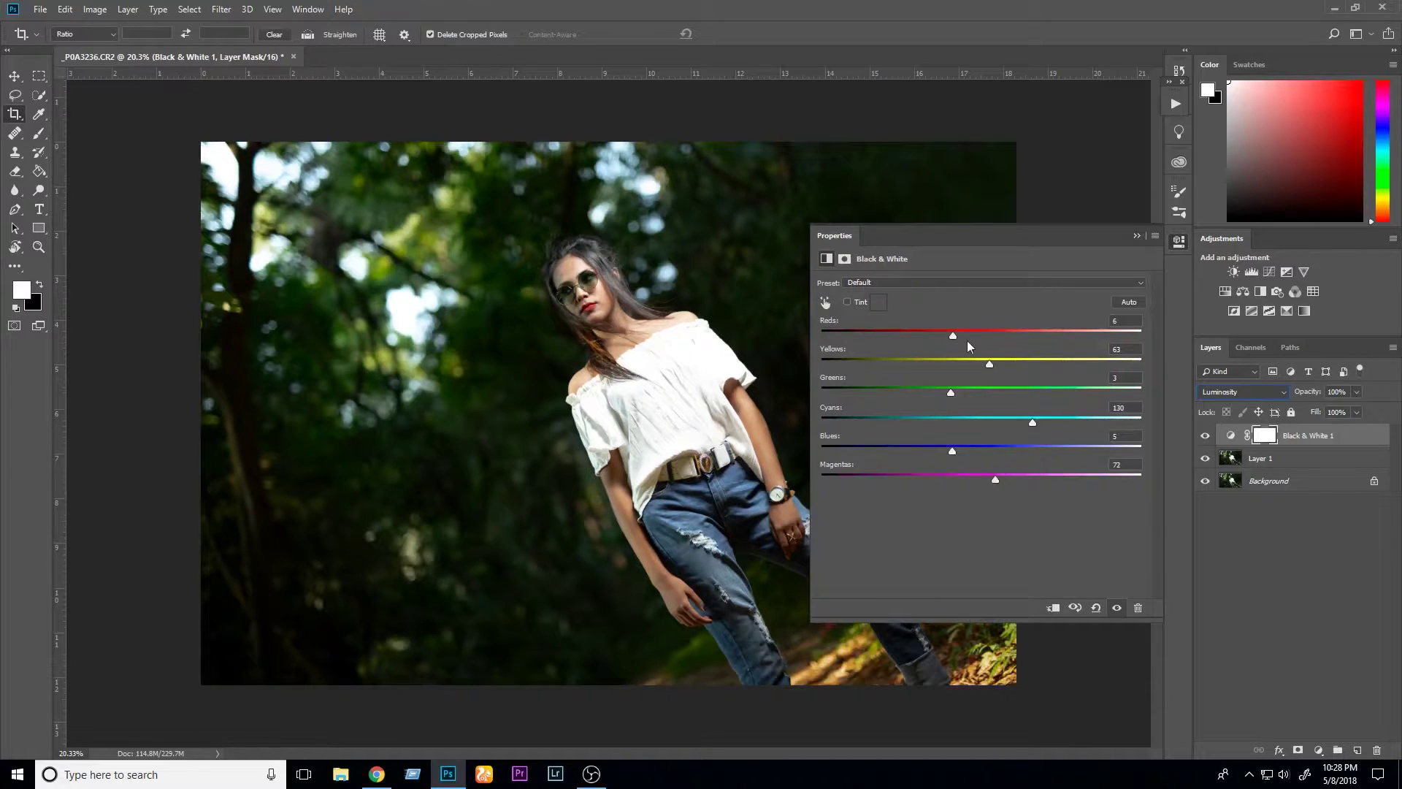
{"action": "mouse_move", "coordinate": [953, 335]}
{"action": "left_mouse_down"}
{"action": "mouse_move", "coordinate": [973, 335]}
{"action": "mouse_move", "coordinate": [935, 346]}
{"action": "mouse_move", "coordinate": [968, 361]}
{"action": "left_mouse_up"}
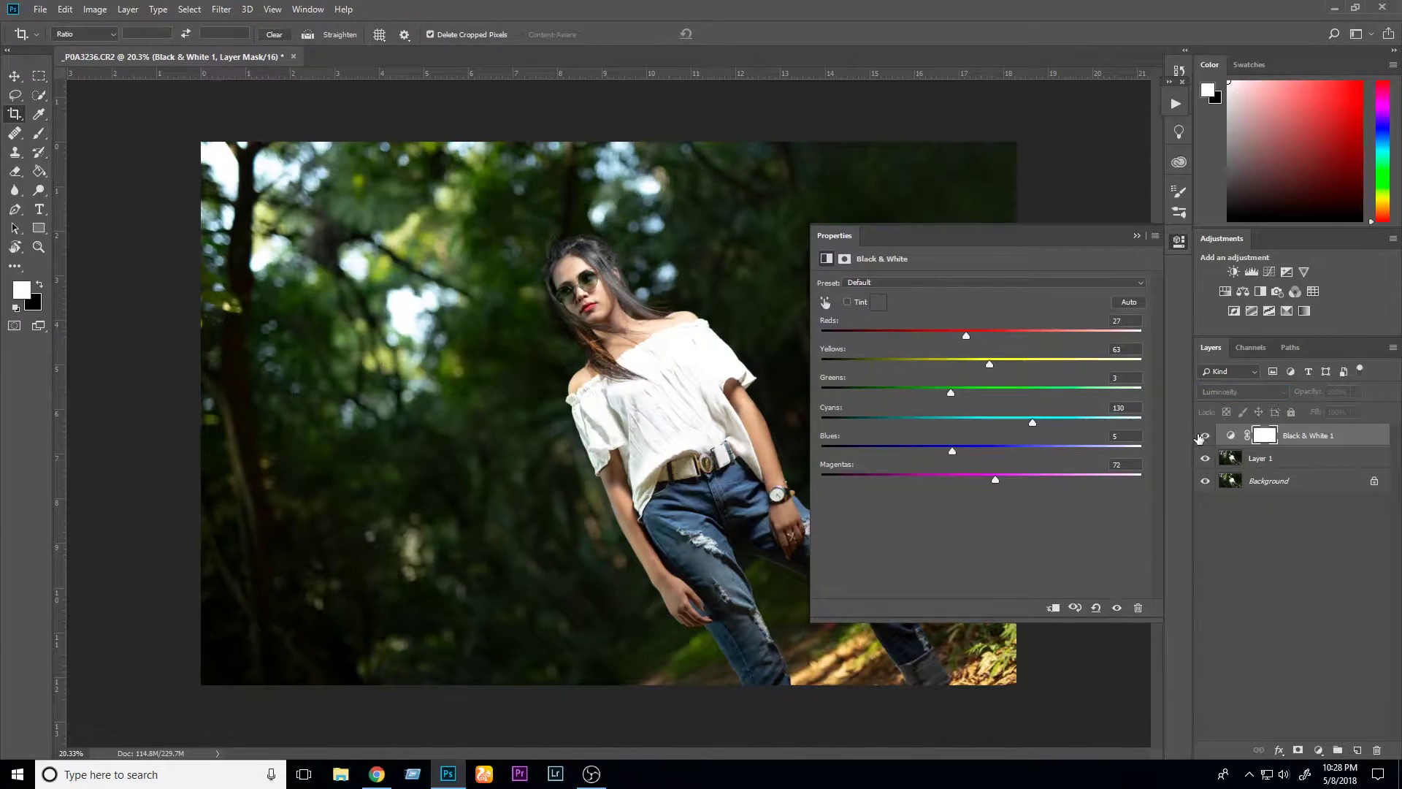
{"action": "key", "text": "ctrl+e"}
- Close the Properties panel and add a new empty Layer 1 above the photo
{"action": "left_click", "coordinate": [1136, 235]}
{"action": "scroll", "coordinate": [666, 262], "scroll_direction": "up", "scroll_amount": 2}
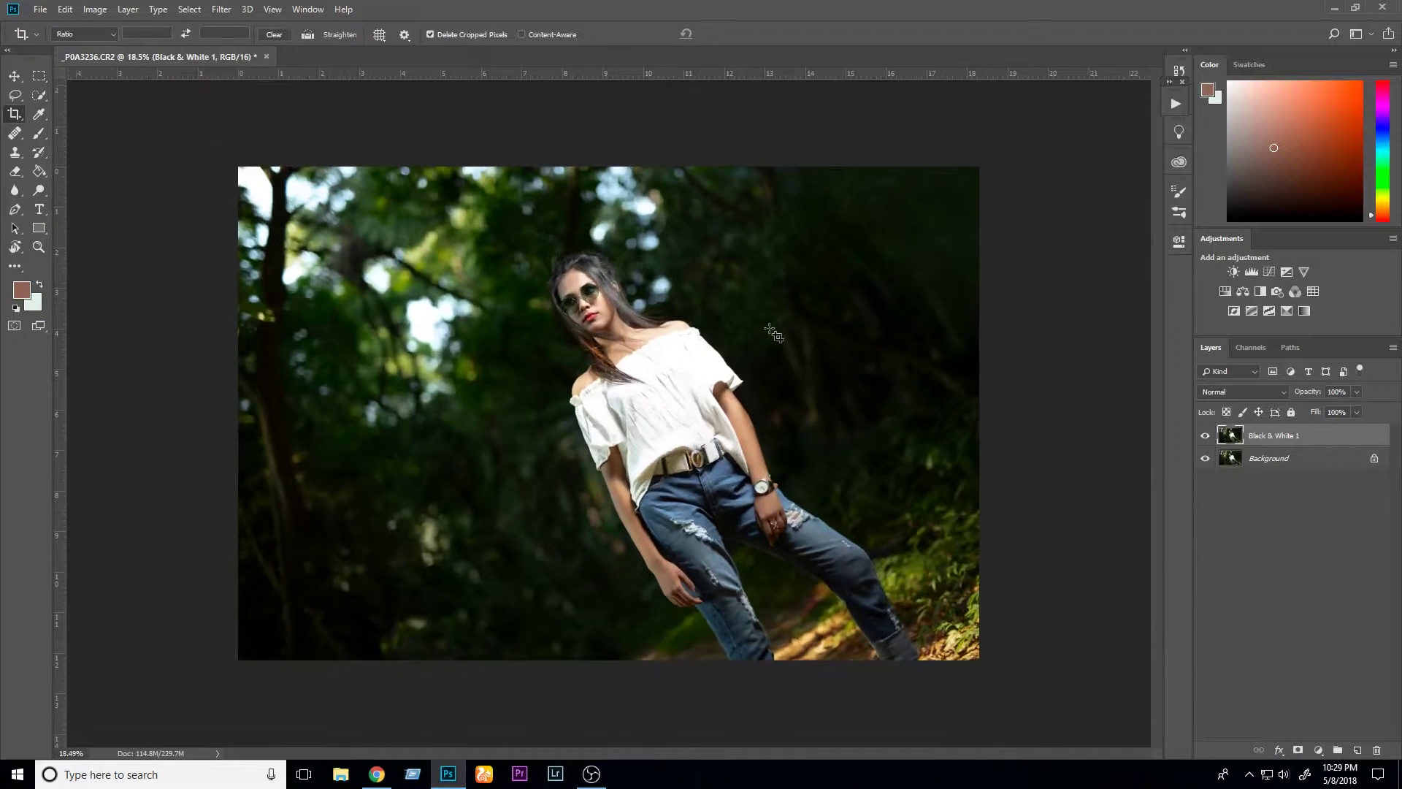
{"action": "scroll", "coordinate": [666, 262], "scroll_direction": "up", "scroll_amount": 2}
{"action": "scroll", "coordinate": [666, 262], "scroll_direction": "up", "scroll_amount": 3}
{"action": "scroll", "coordinate": [666, 262], "scroll_direction": "up", "scroll_amount": 2}
{"action": "key", "text": "ctrl+alt+shift+n"}
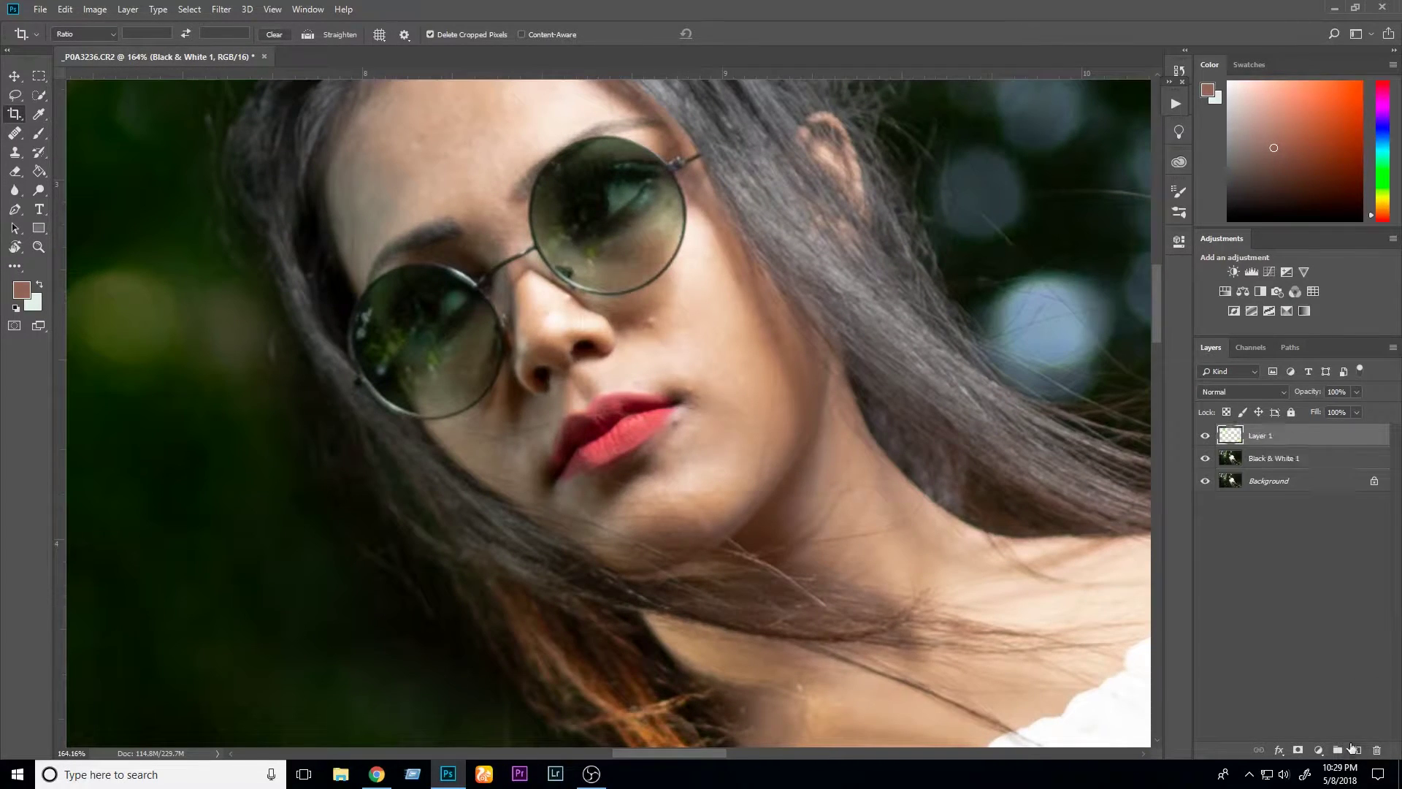
- Heal small facial blemishes on Layer 1 with a slightly enlarged Healing Brush
{"action": "key", "text": "j"}
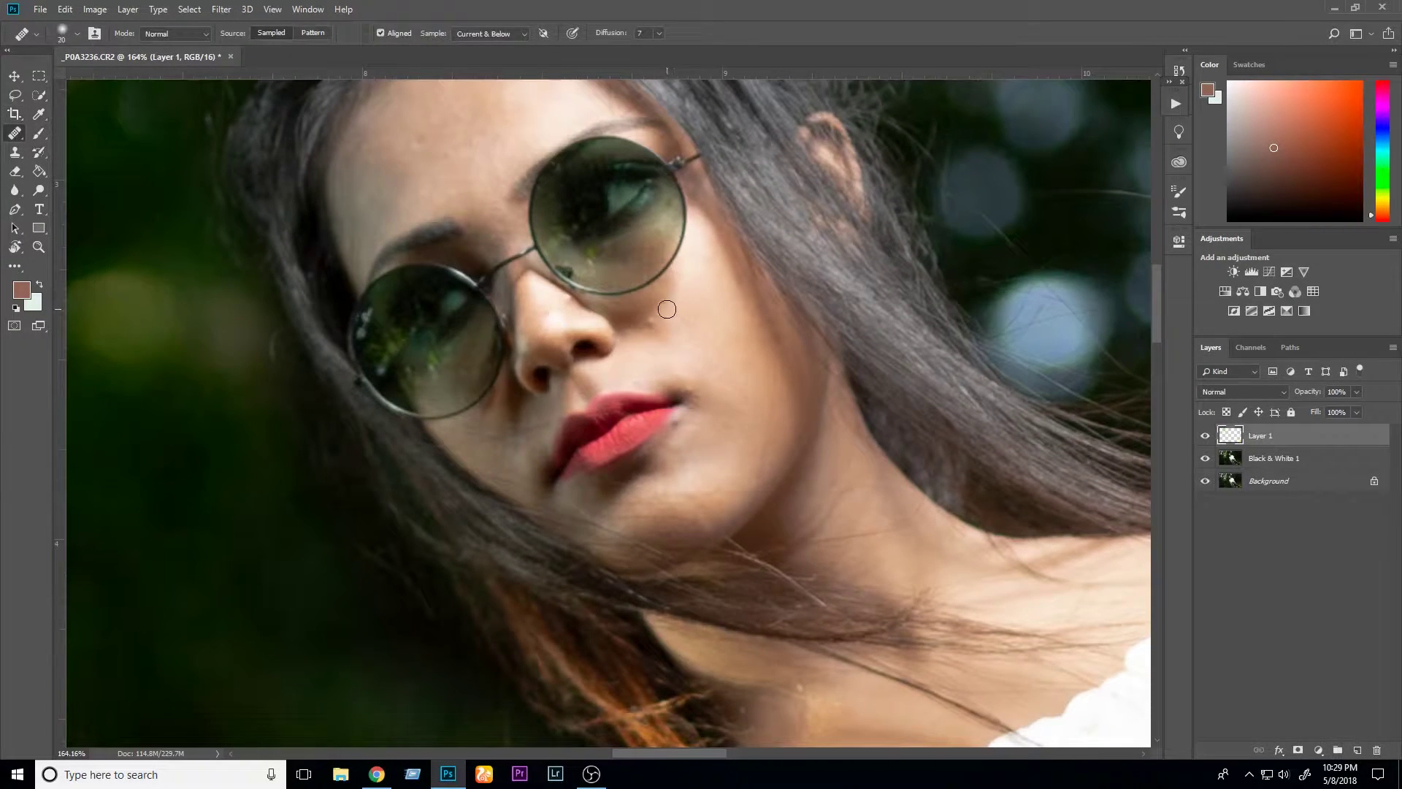
{"action": "key", "text": "bracketright"}
{"action": "scroll", "coordinate": [484, 194], "scroll_direction": "up", "scroll_amount": 3}
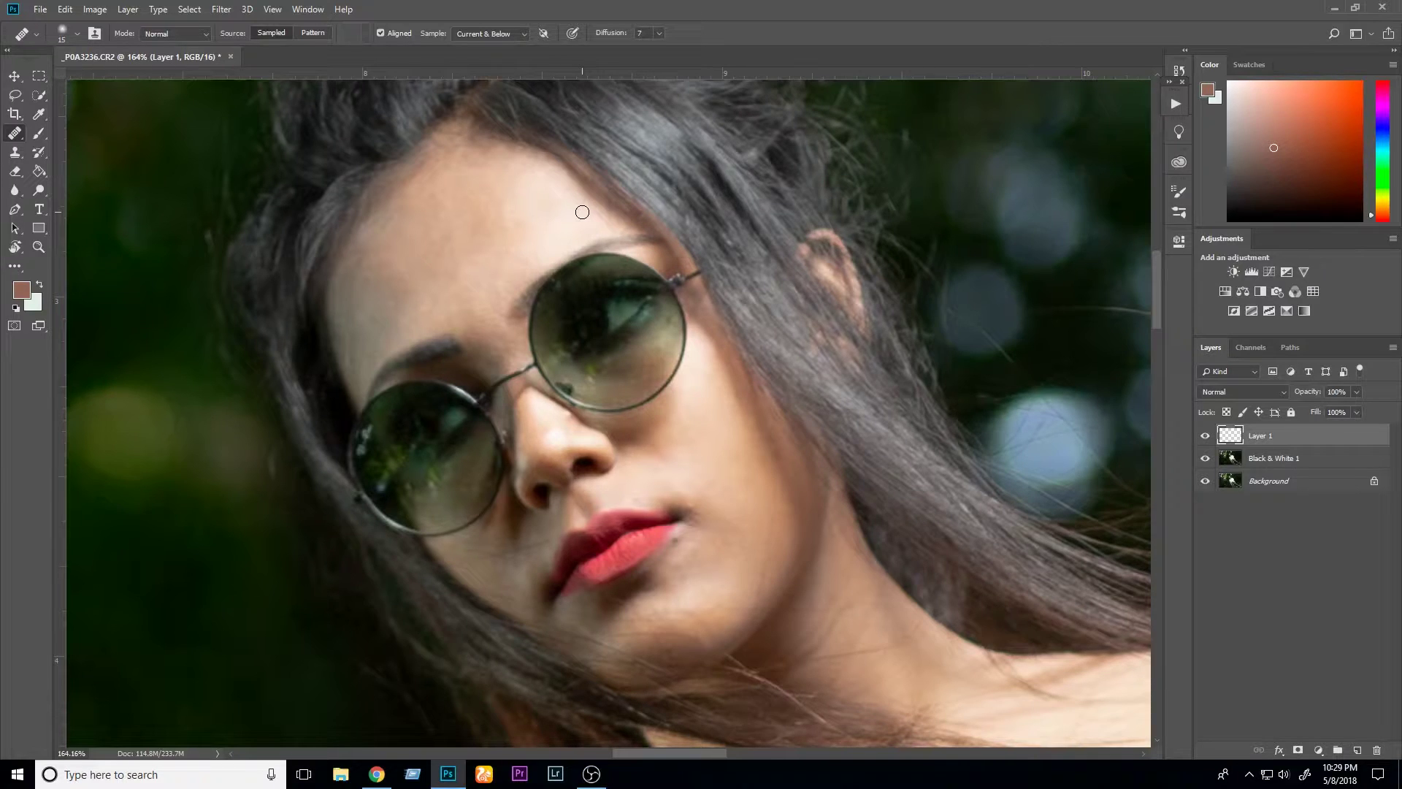
{"action": "scroll", "coordinate": [657, 328], "scroll_direction": "down", "scroll_amount": 3}
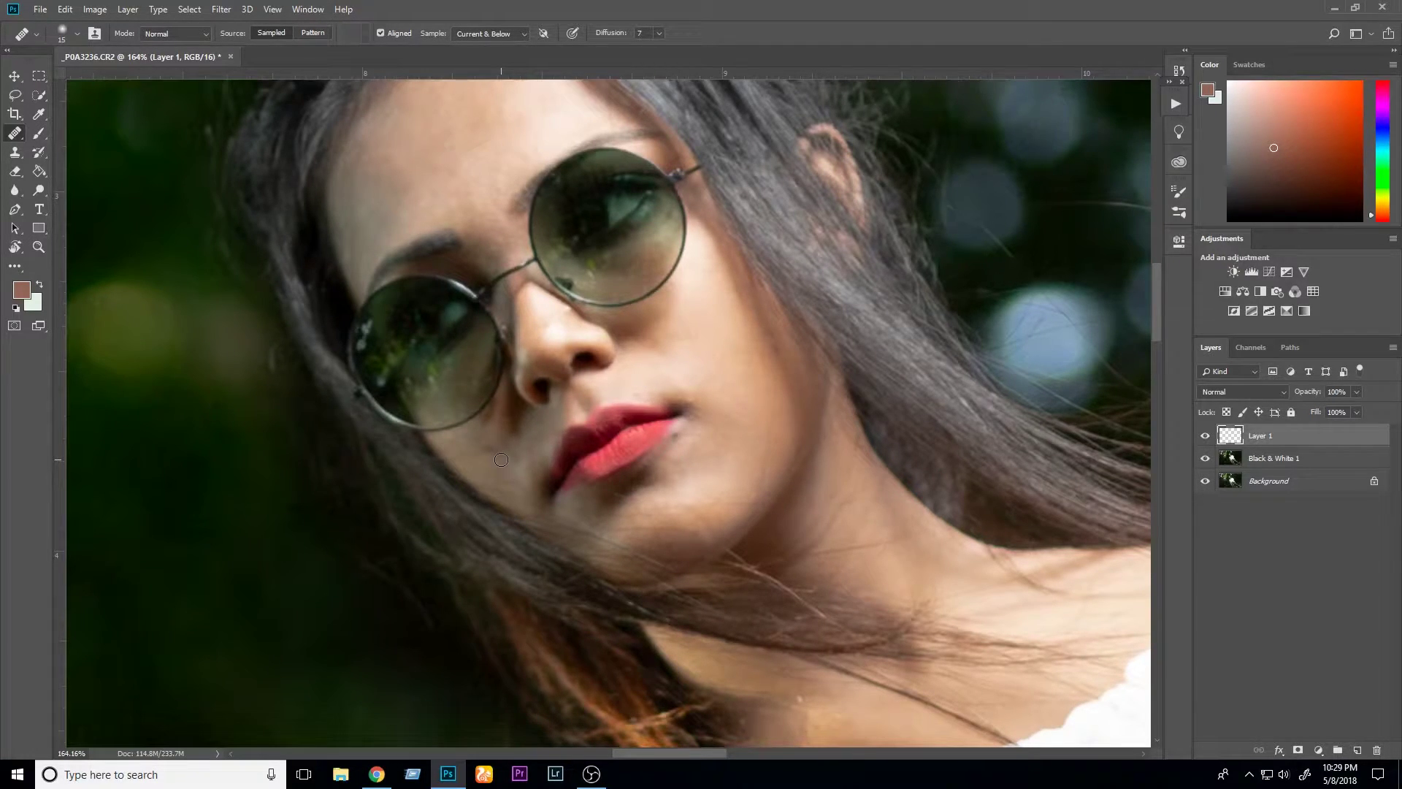
{"action": "scroll", "coordinate": [677, 431], "scroll_direction": "down", "scroll_amount": 2}
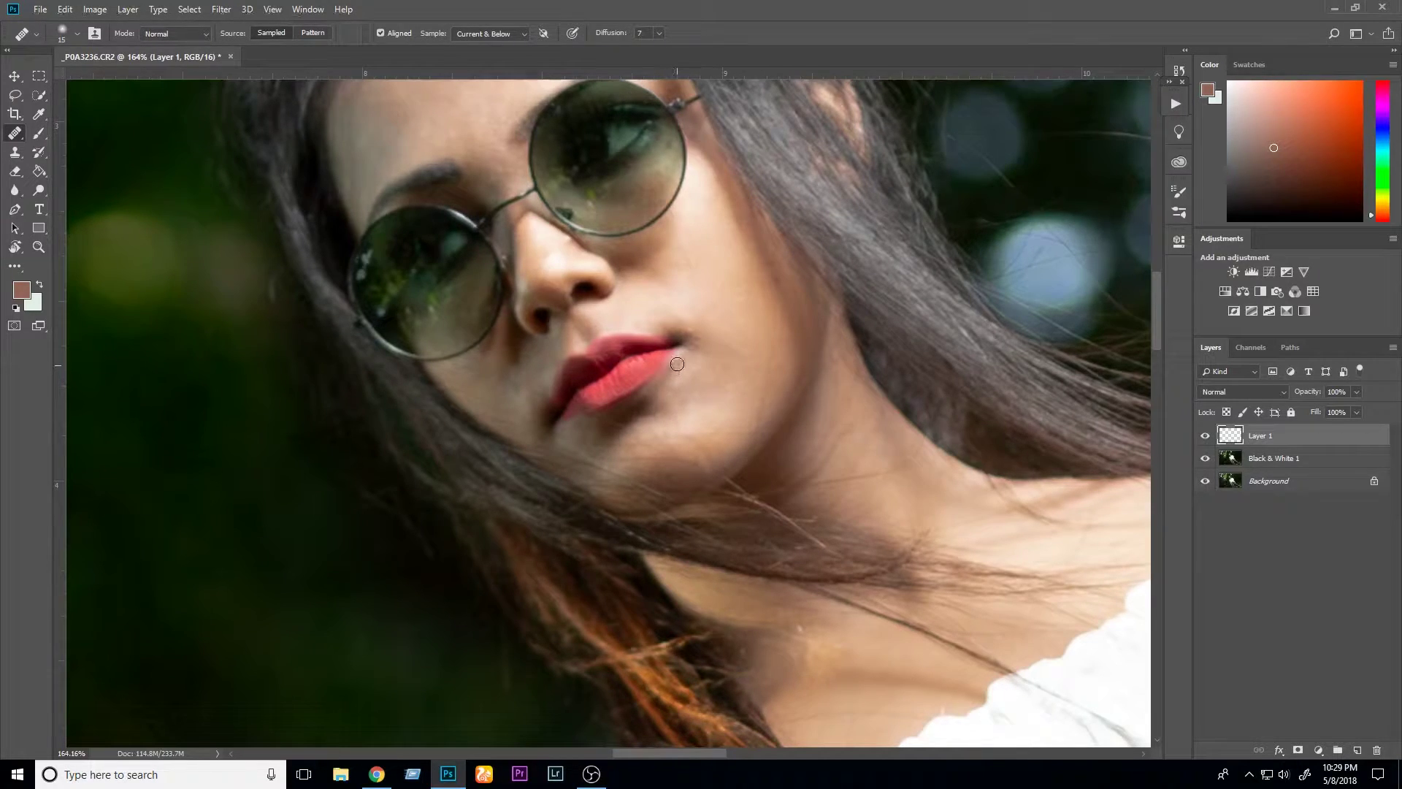
{"action": "scroll", "coordinate": [693, 335], "scroll_direction": "down", "scroll_amount": 5}
{"action": "scroll", "coordinate": [731, 327], "scroll_direction": "up", "scroll_amount": 6}
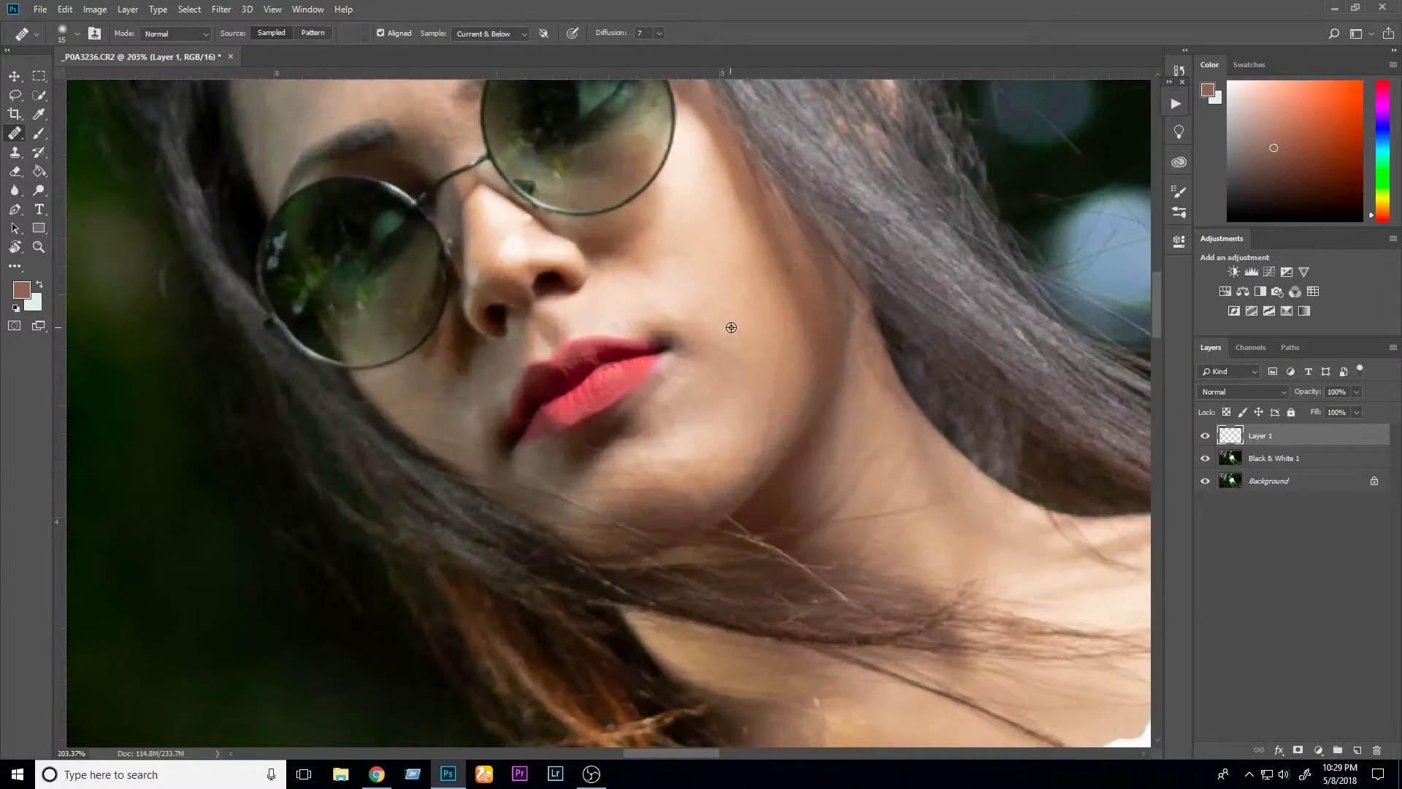
{"action": "left_click", "coordinate": [16, 152]}
- Set the Clone Stamp to Darken at 25 px and clone clean skin over the lip corner
{"action": "left_click", "coordinate": [183, 34]}
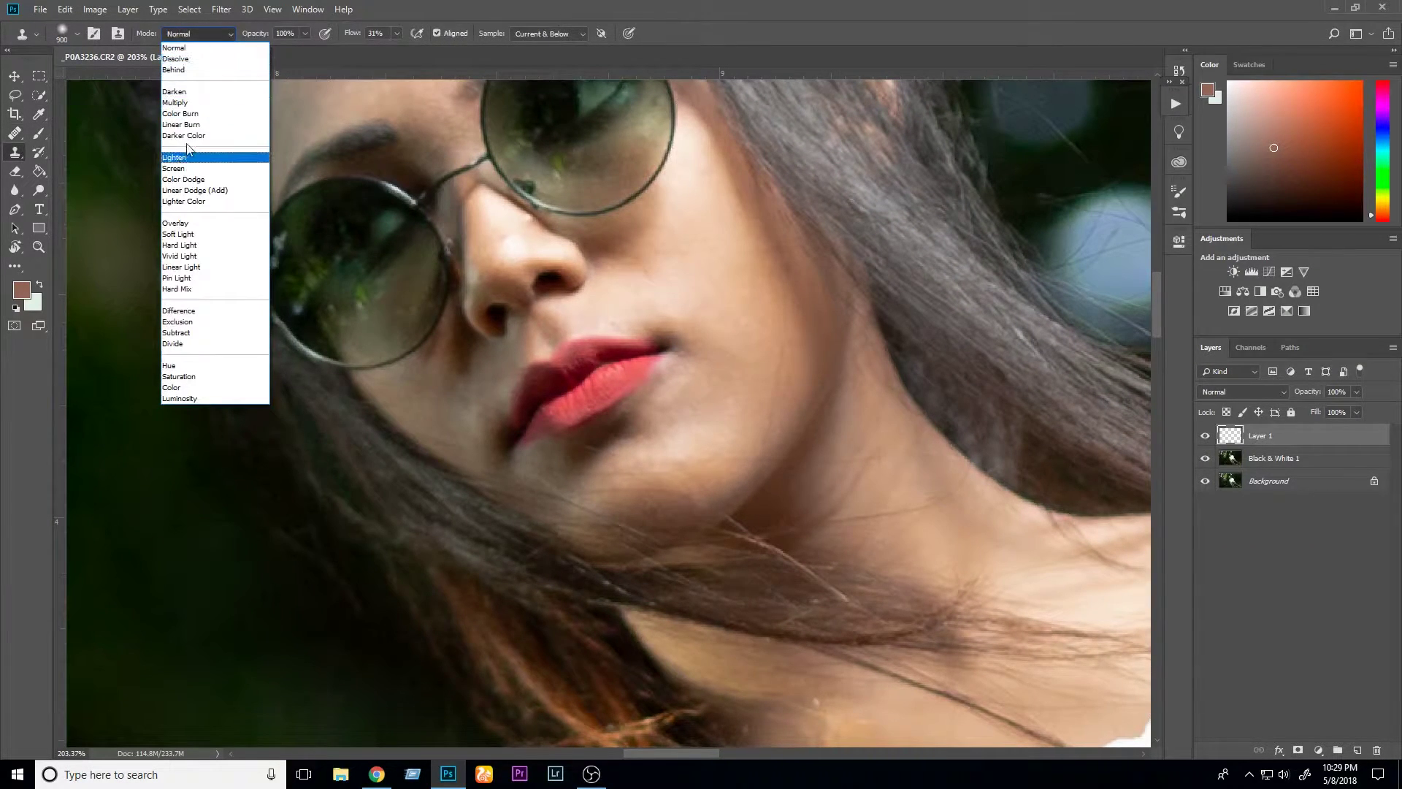
{"action": "left_click", "coordinate": [174, 91]}
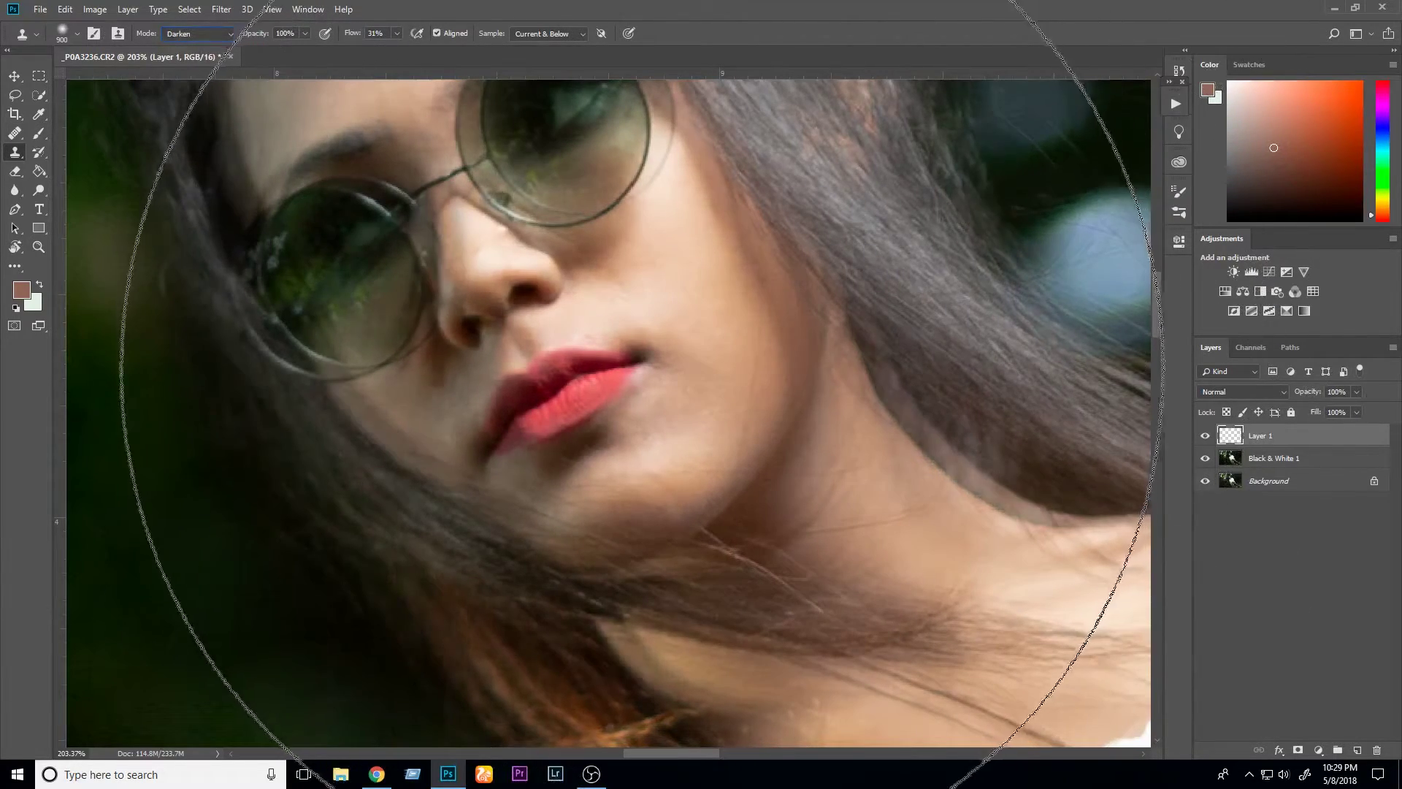
{"action": "left_click", "coordinate": [62, 34]}
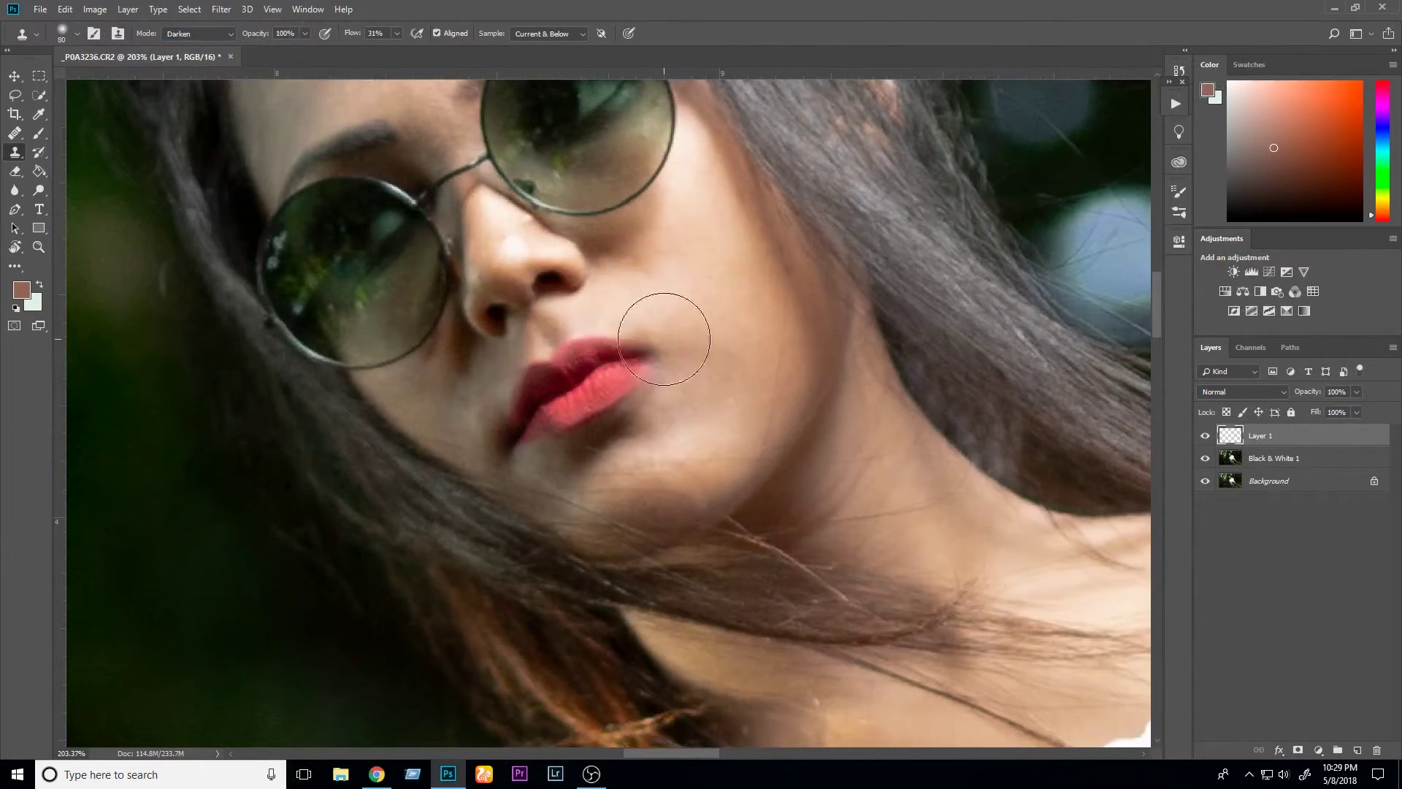
{"action": "key", "text": "bracketleft"}
{"action": "key", "text": "bracketleft"}
{"action": "key", "text": "bracketleft"}
{"action": "key", "text": "bracketleft"}
{"action": "key", "text": "bracketleft"}
{"action": "key", "text": "bracketleft"}
{"action": "key", "text": "bracketleft"}
{"action": "key", "text": "bracketleft"}
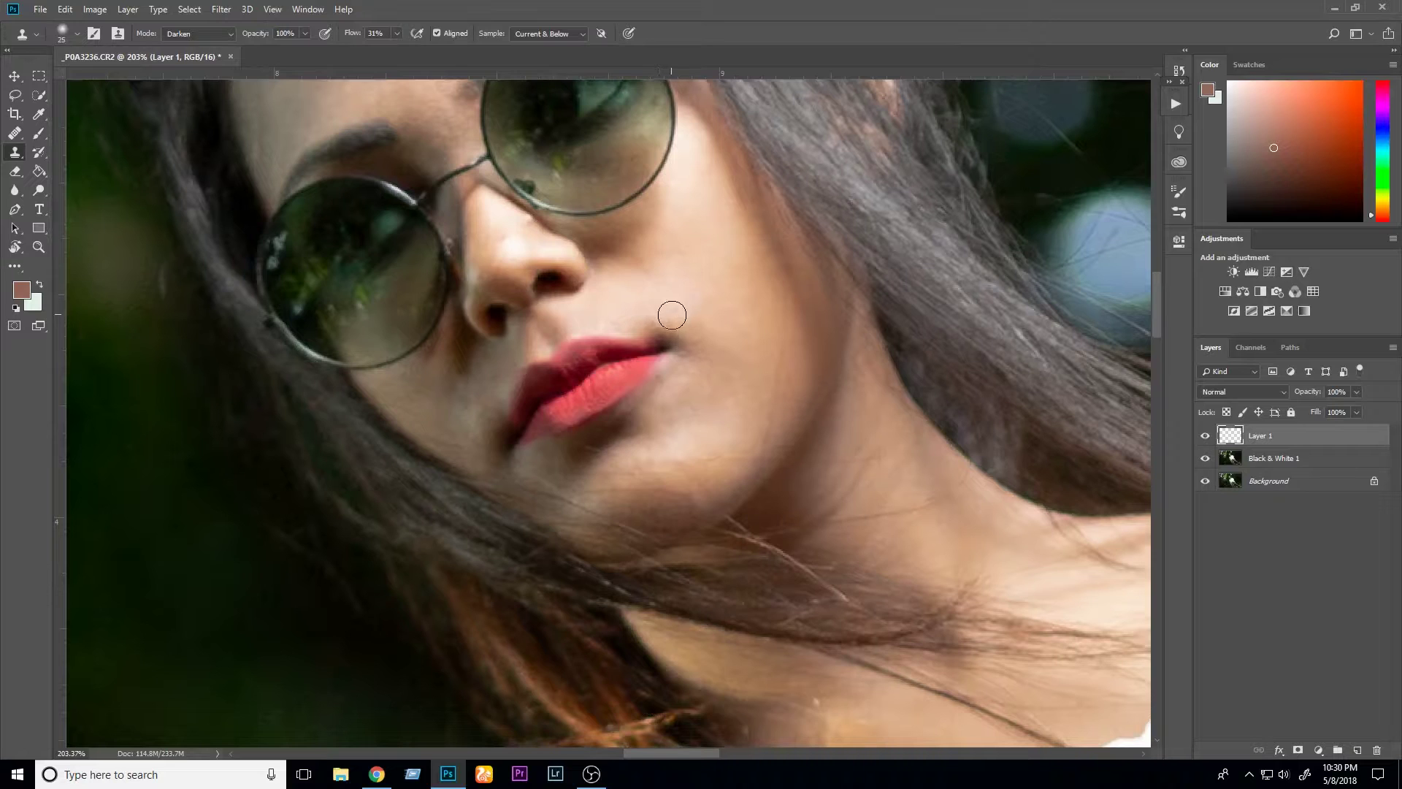
{"action": "left_click", "coordinate": [689, 275], "text": "alt"}
{"action": "mouse_move", "coordinate": [669, 303]}
{"action": "left_mouse_down"}
{"action": "mouse_move", "coordinate": [648, 316]}
{"action": "mouse_move", "coordinate": [672, 329]}
{"action": "mouse_move", "coordinate": [608, 314]}
{"action": "left_mouse_up"}
{"action": "left_click", "coordinate": [692, 311], "text": "alt"}
- On another new layer, darken-clone over spots along the jaw and neck
{"action": "left_click", "coordinate": [1357, 750]}
{"action": "left_click", "coordinate": [701, 308], "text": "alt"}
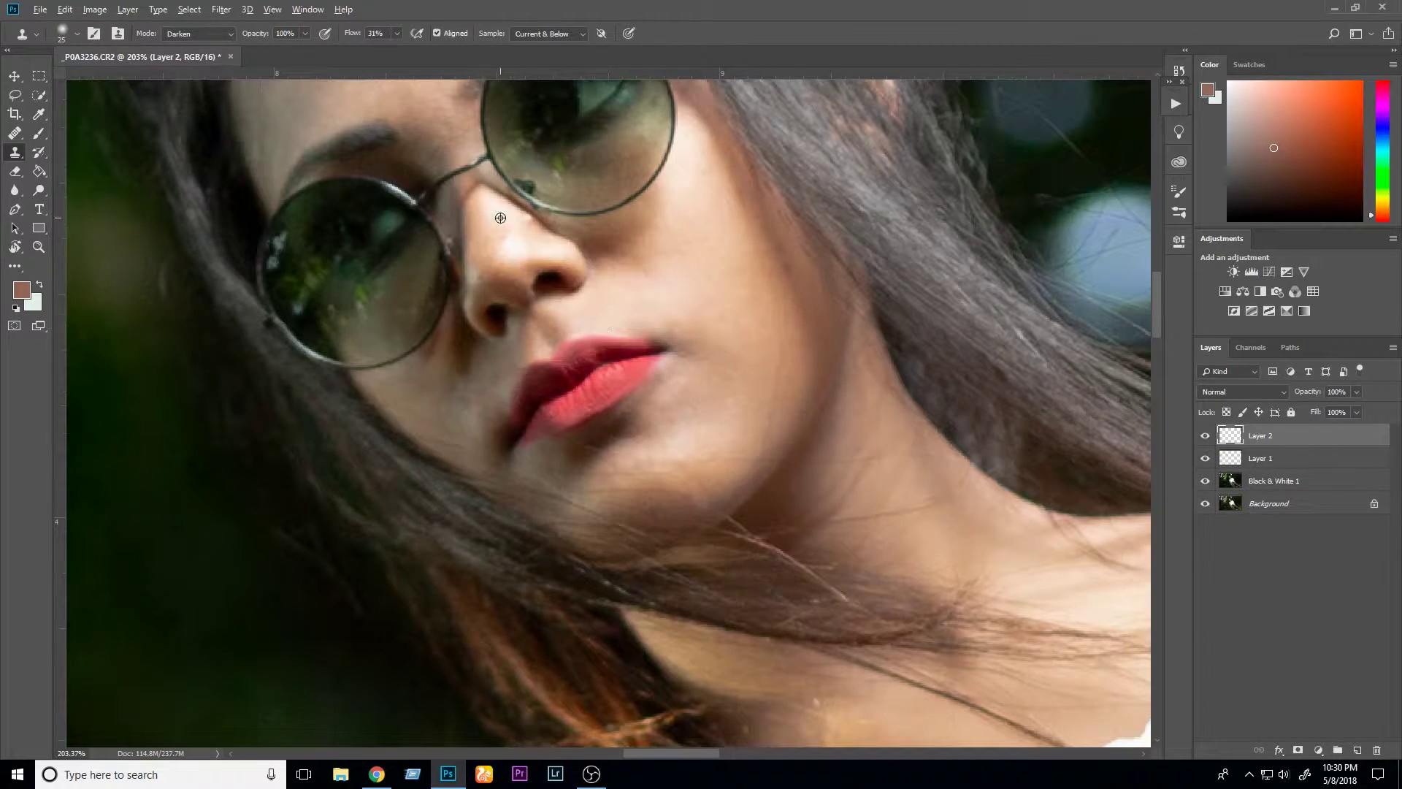
{"action": "scroll", "coordinate": [730, 306], "scroll_direction": "down", "scroll_amount": 1}
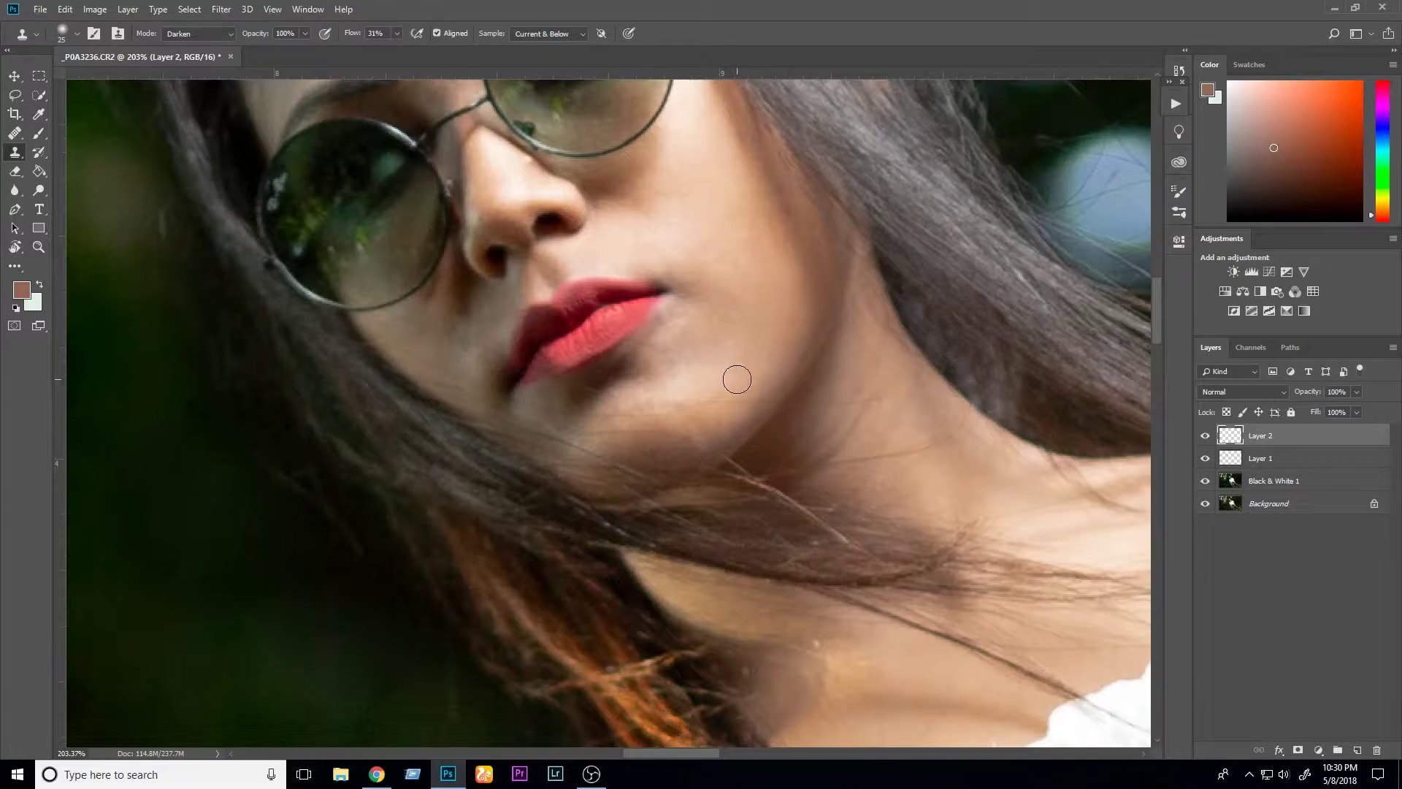
{"action": "scroll", "coordinate": [736, 379], "scroll_direction": "down", "scroll_amount": 1}
{"action": "left_click_drag", "start_coordinate": [723, 333], "coordinate": [736, 333]}
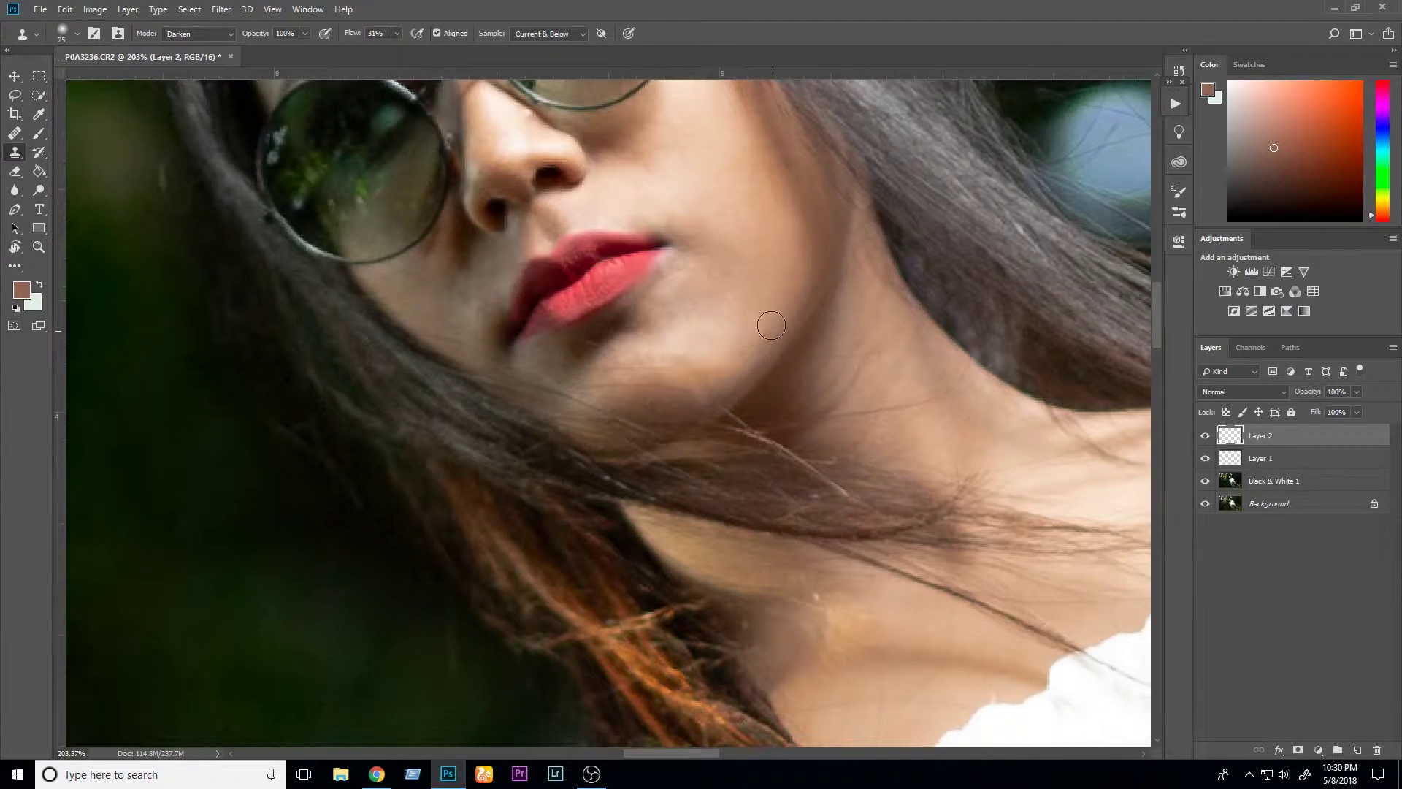
{"action": "left_click", "coordinate": [868, 393], "text": "alt"}
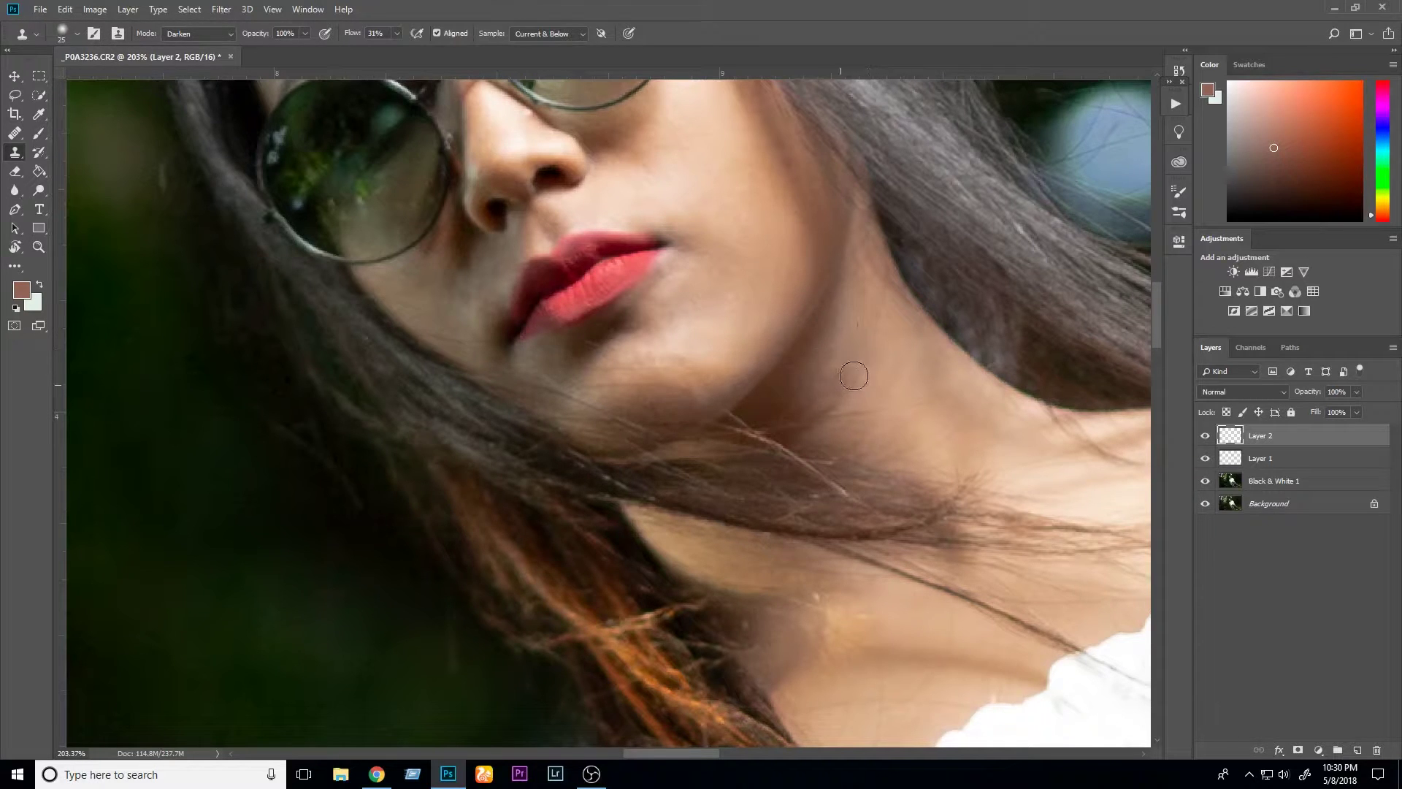
{"action": "scroll", "coordinate": [847, 339], "scroll_direction": "down", "scroll_amount": 5}
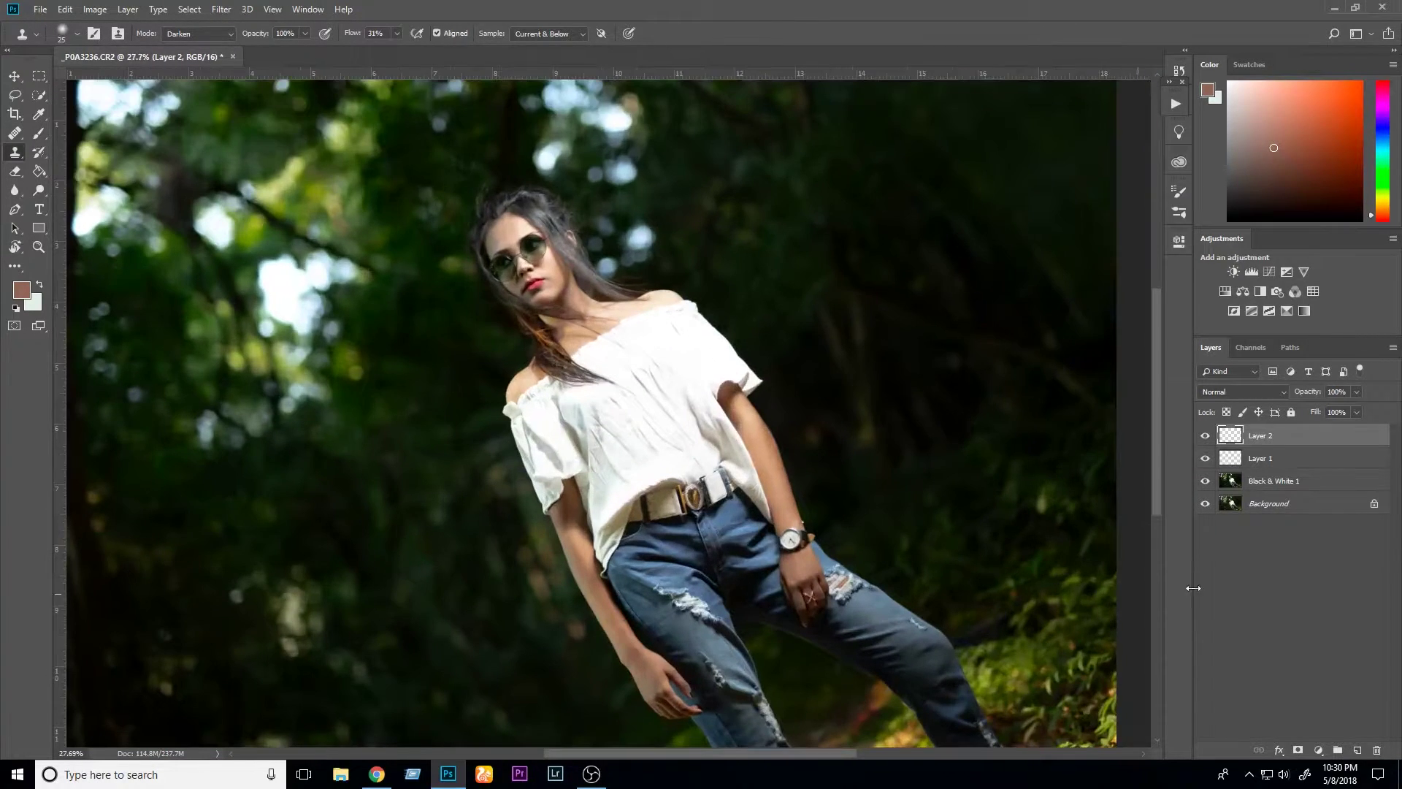
- Merge all visible retouching into a single Layer 2
{"action": "key", "text": "ctrl+alt+shift+e"}
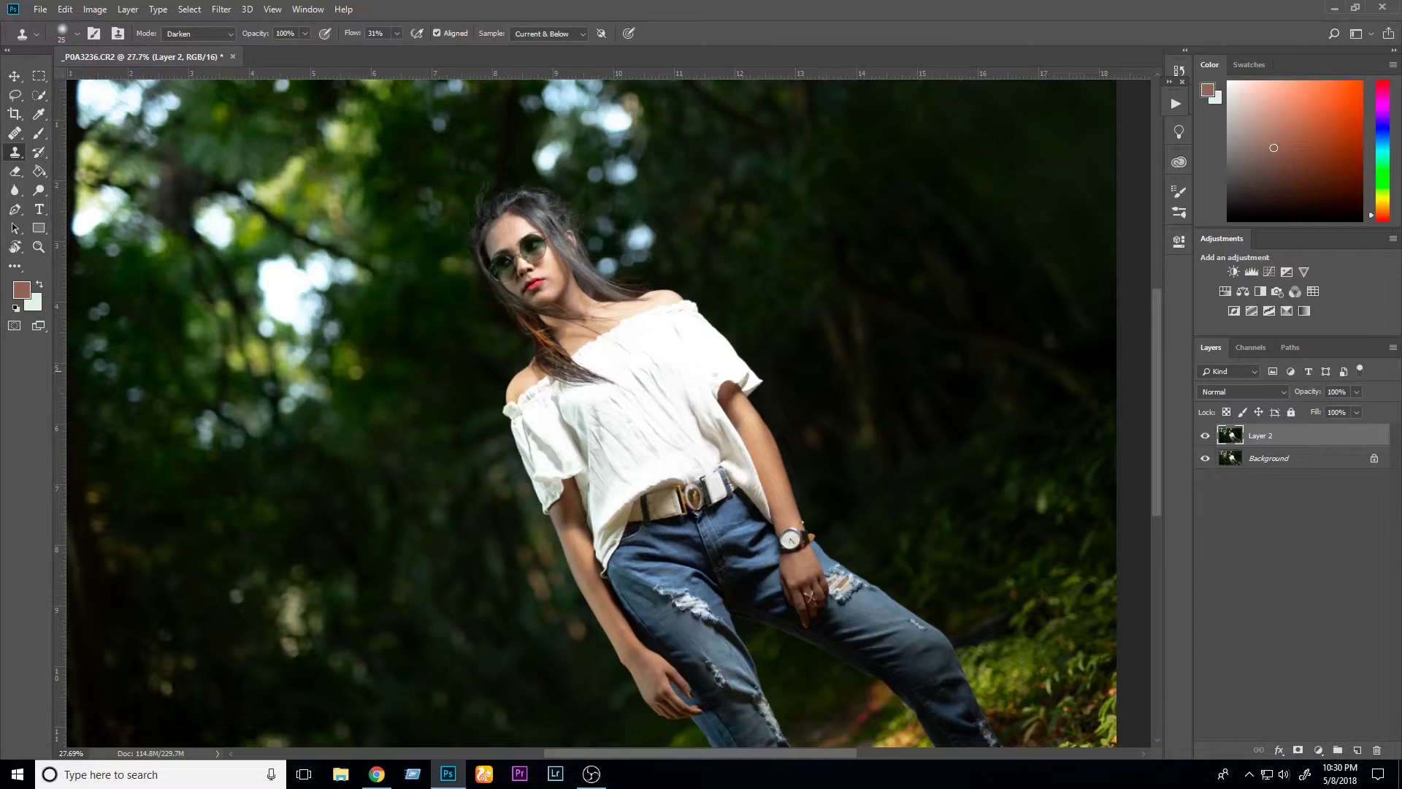
{"action": "scroll", "coordinate": [638, 317], "scroll_direction": "up", "scroll_amount": 2}
{"action": "scroll", "coordinate": [701, 460], "scroll_direction": "up", "scroll_amount": 1}
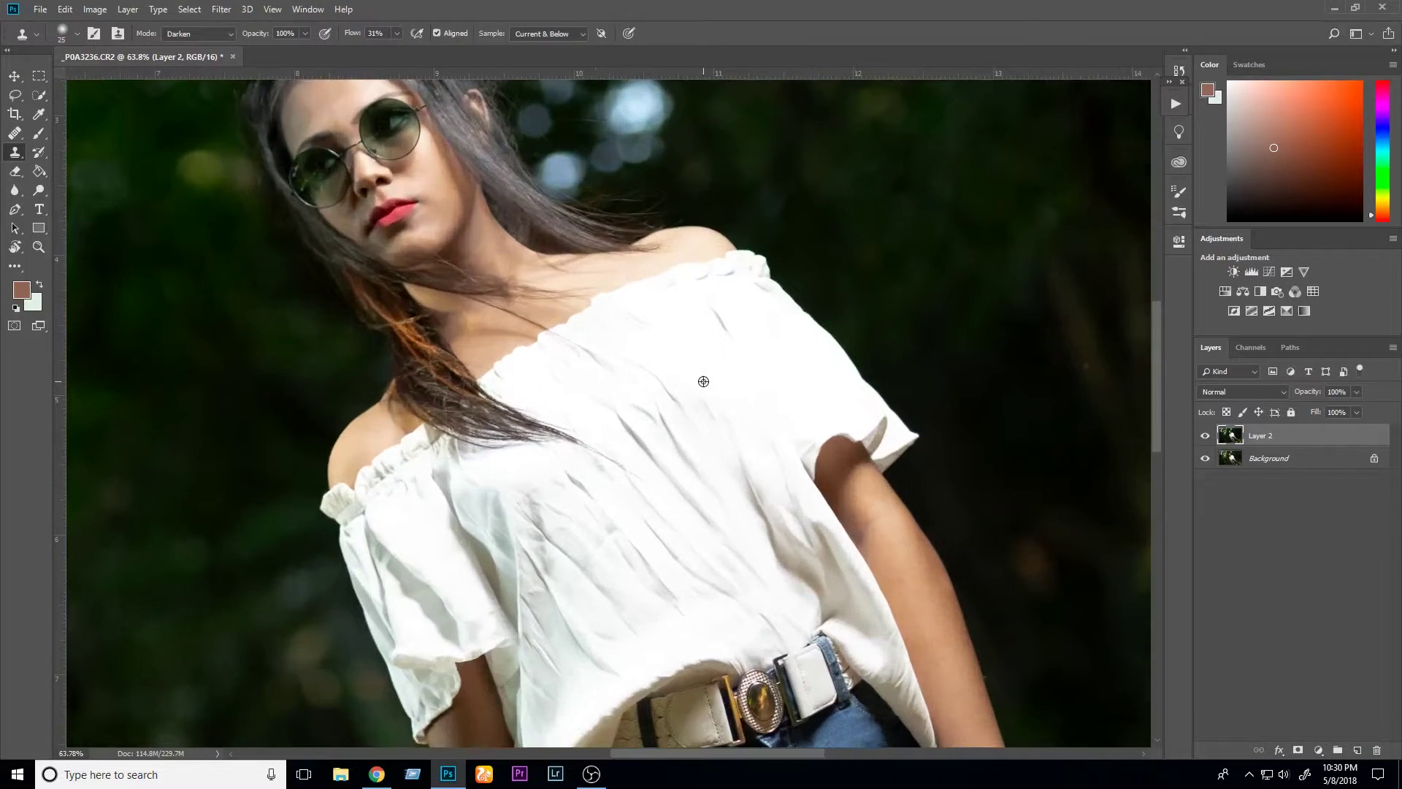
{"action": "scroll", "coordinate": [877, 485], "scroll_direction": "down", "scroll_amount": 3}
{"action": "scroll", "coordinate": [759, 504], "scroll_direction": "up", "scroll_amount": 1}
{"action": "scroll", "coordinate": [748, 480], "scroll_direction": "up", "scroll_amount": 1}
{"action": "scroll", "coordinate": [500, 179], "scroll_direction": "up", "scroll_amount": 2}
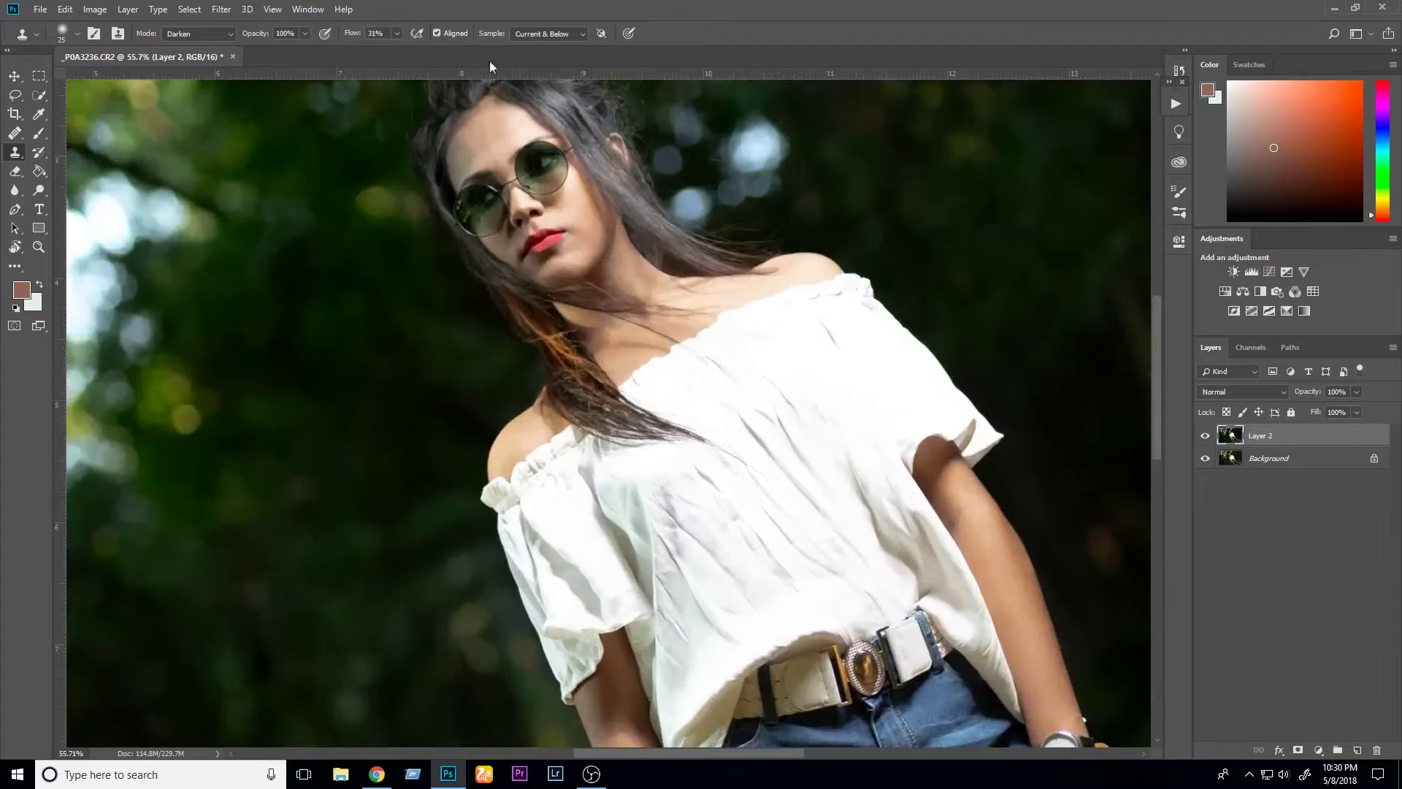
{"action": "scroll", "coordinate": [500, 179], "scroll_direction": "up", "scroll_amount": 3}
- Run the Frequency 16 bit action with a 2.5 px blur and select the resulting Low layer
{"action": "key", "text": "alt+F9"}
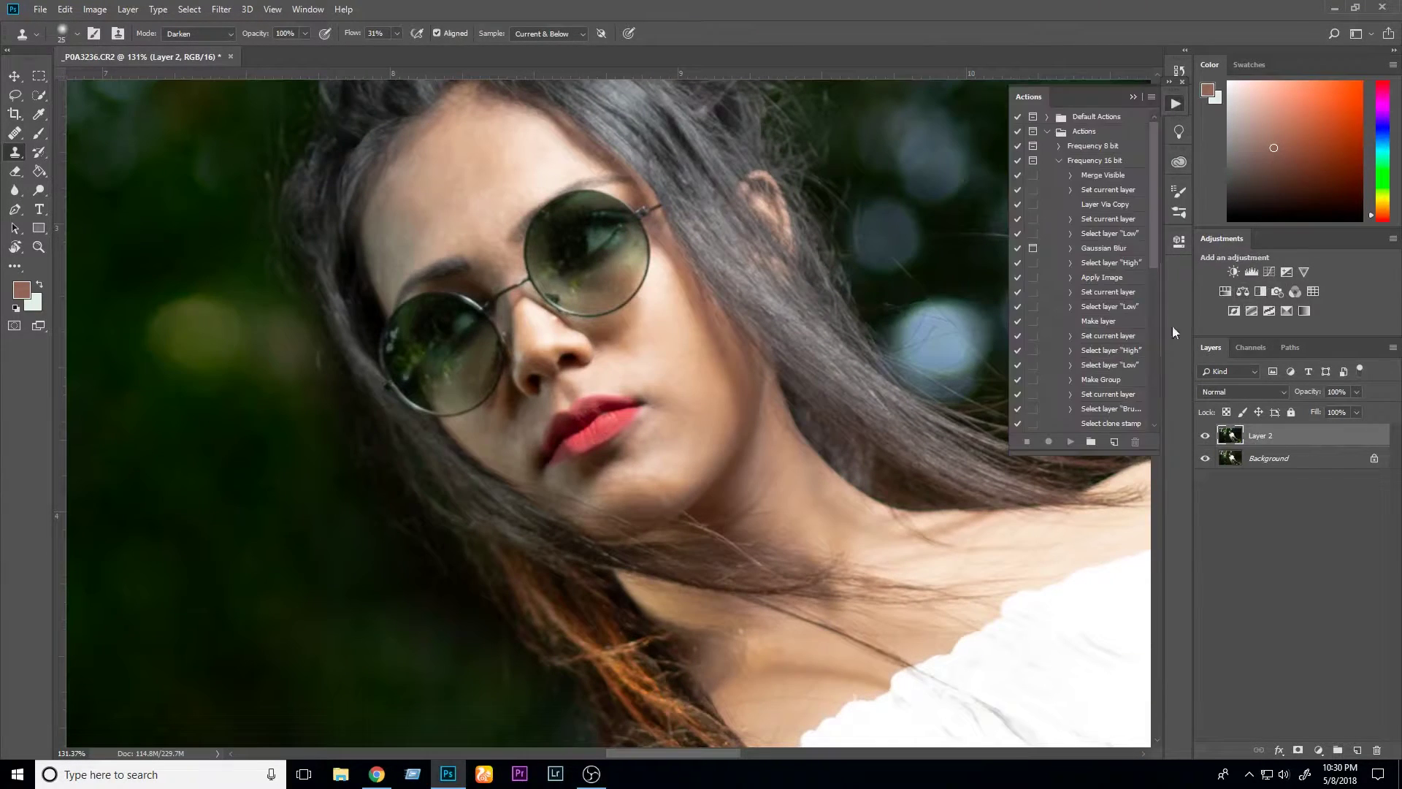
{"action": "left_click", "coordinate": [1096, 163]}
{"action": "left_click", "coordinate": [1068, 441]}
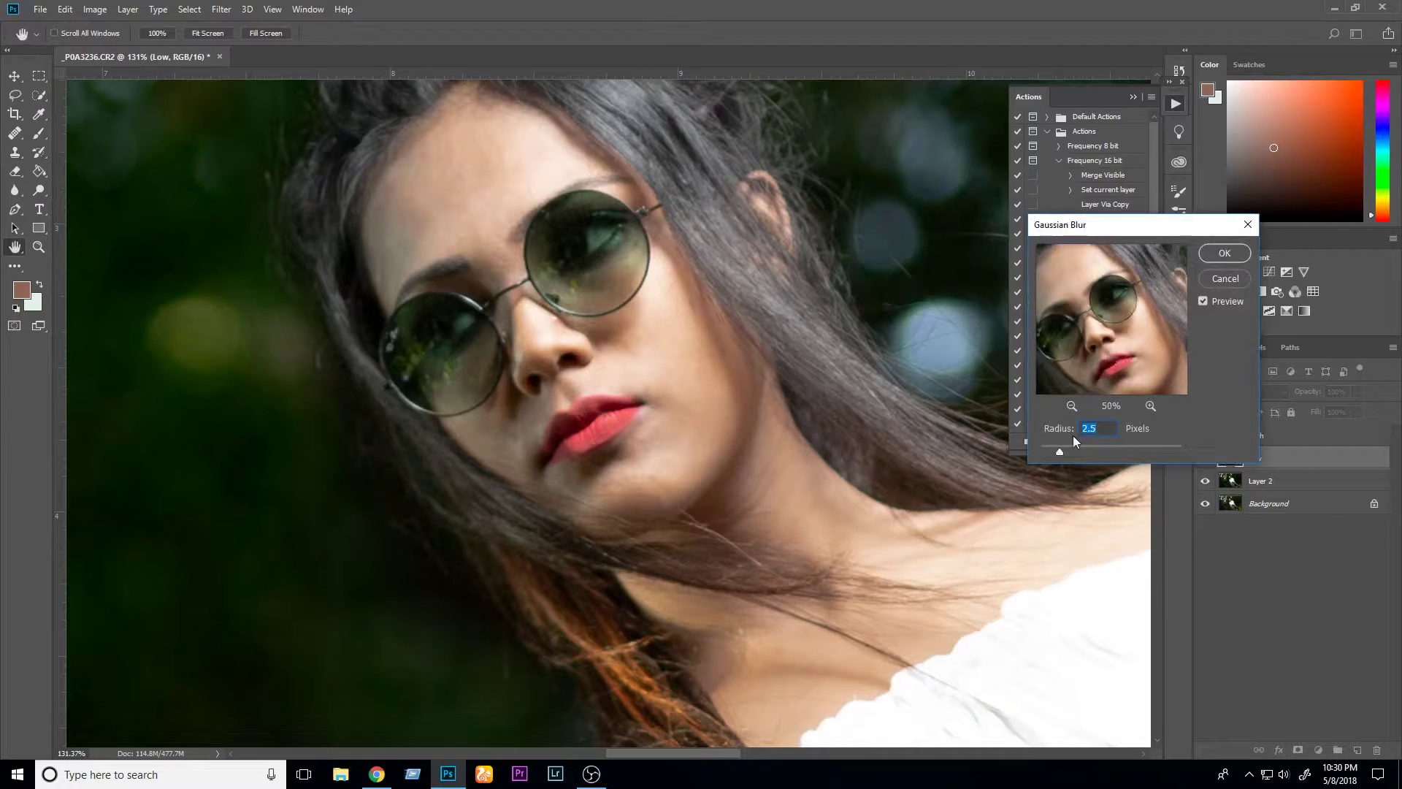
{"action": "key", "text": "Return"}
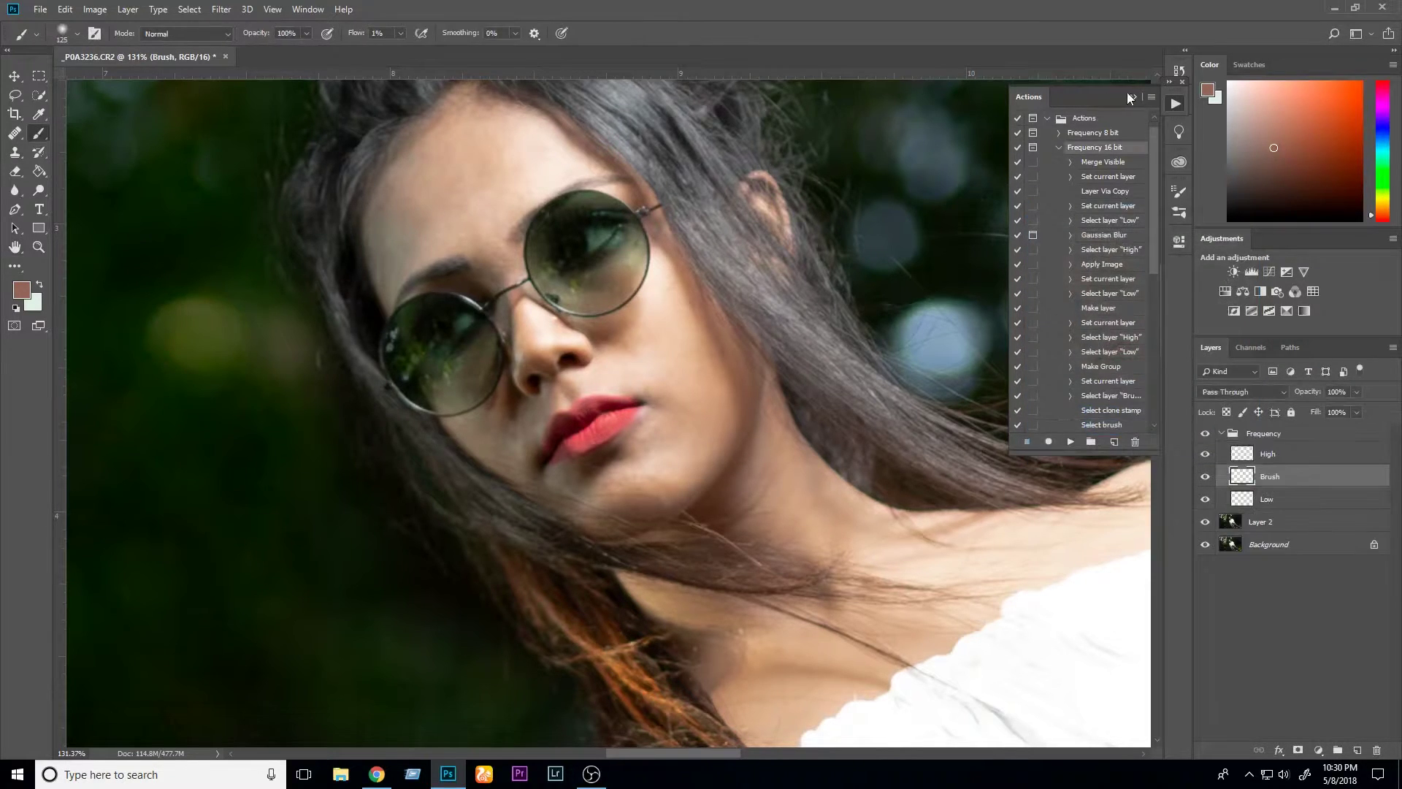
{"action": "scroll", "coordinate": [665, 203], "scroll_direction": "up", "scroll_amount": 1}
{"action": "key", "text": "alt+bracketleft"}
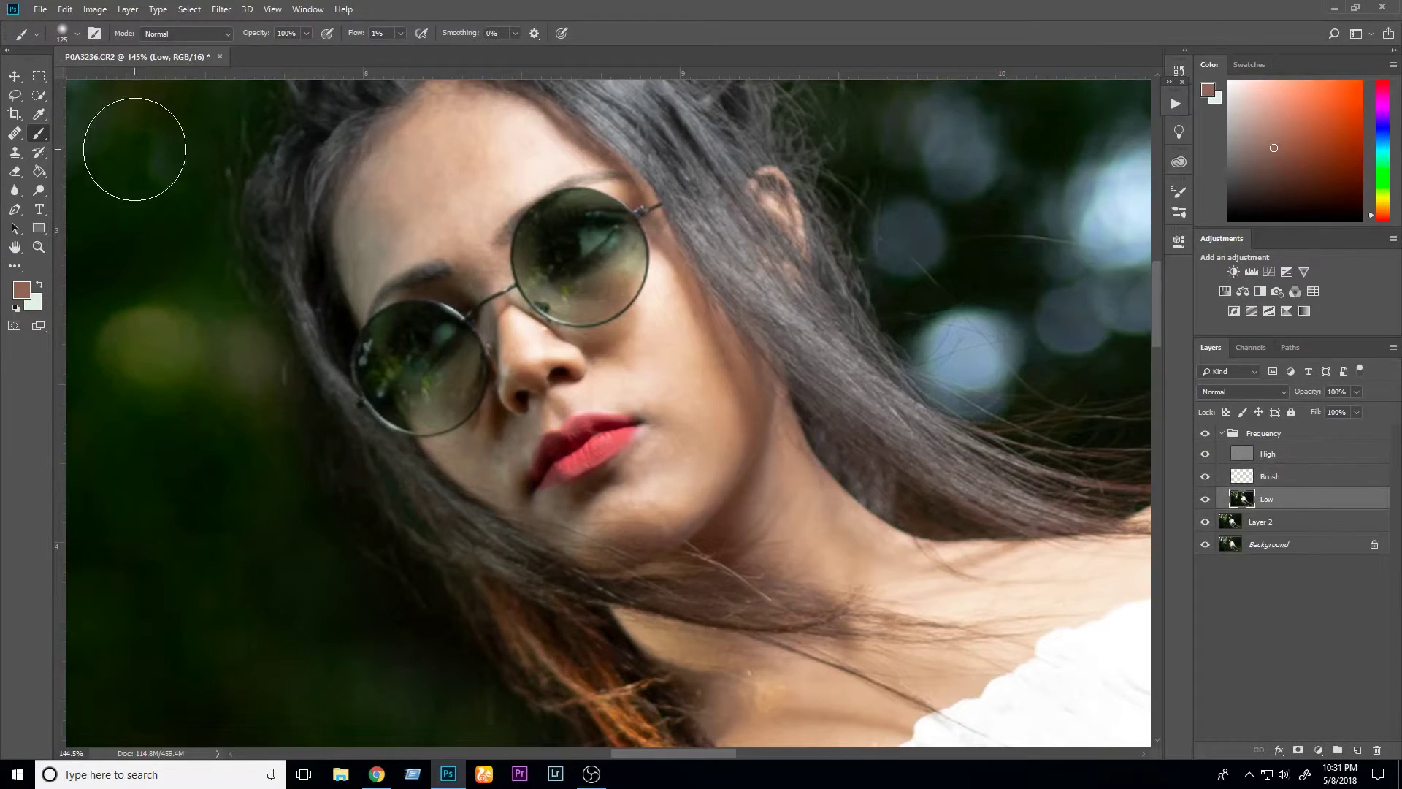
- Using a 17.6 px feathered Lasso, Gaussian-blur two forehead patches, the larger at 7.8 px
{"action": "left_click", "coordinate": [15, 93]}
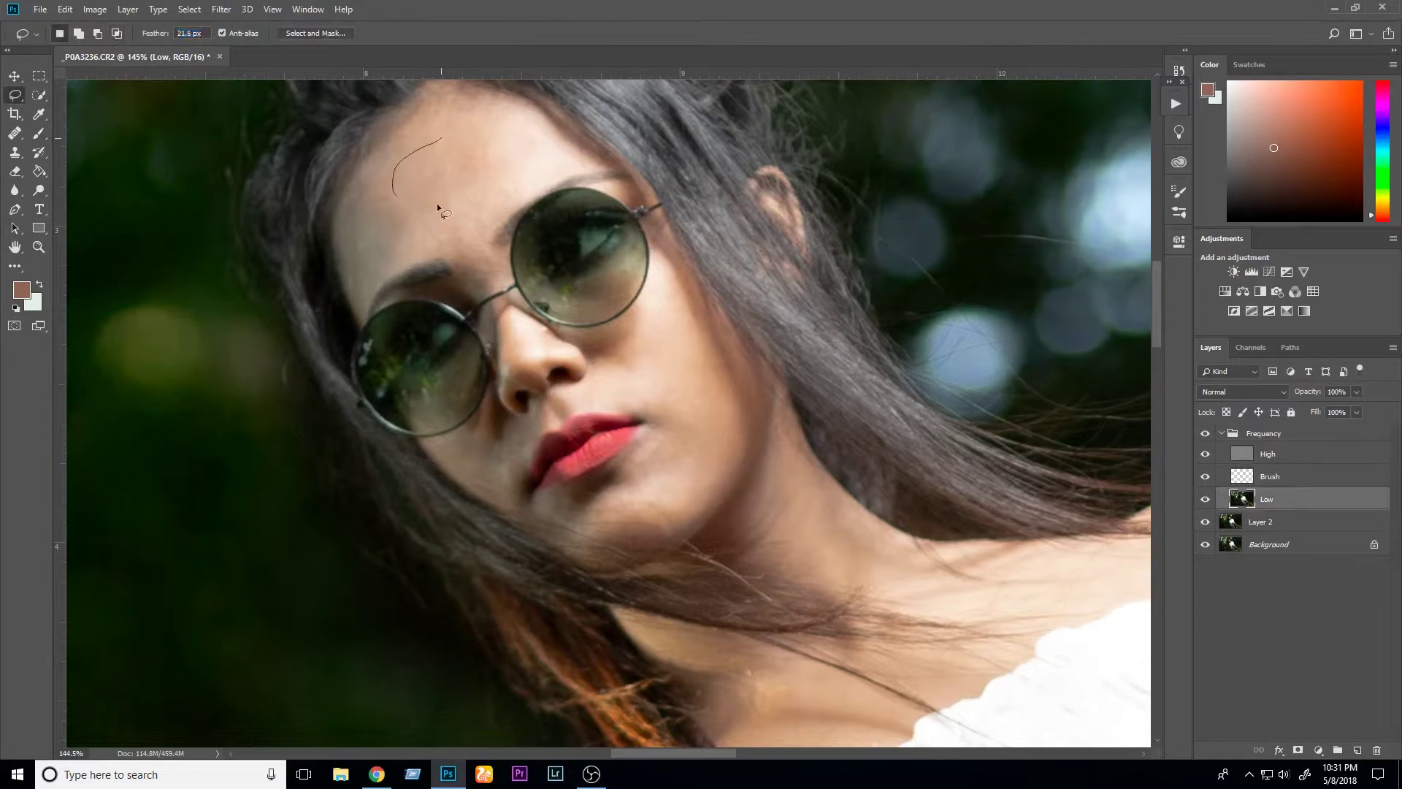
{"action": "left_click_drag", "start_coordinate": [152, 33], "coordinate": [133, 40]}
{"action": "left_click_drag", "start_coordinate": [568, 173], "coordinate": [536, 114]}
{"action": "key", "text": "ctrl+alt+f"}
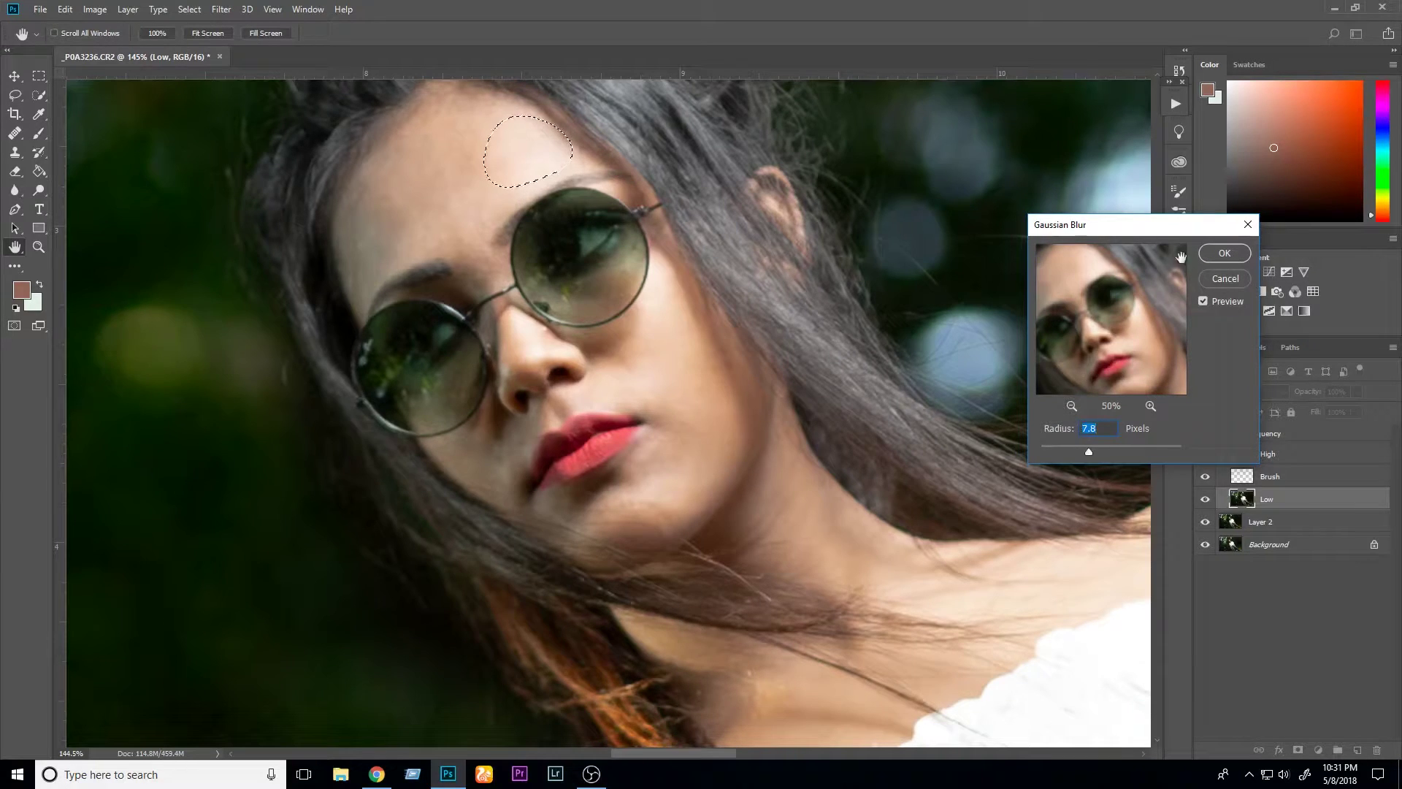
{"action": "left_click", "coordinate": [1224, 253]}
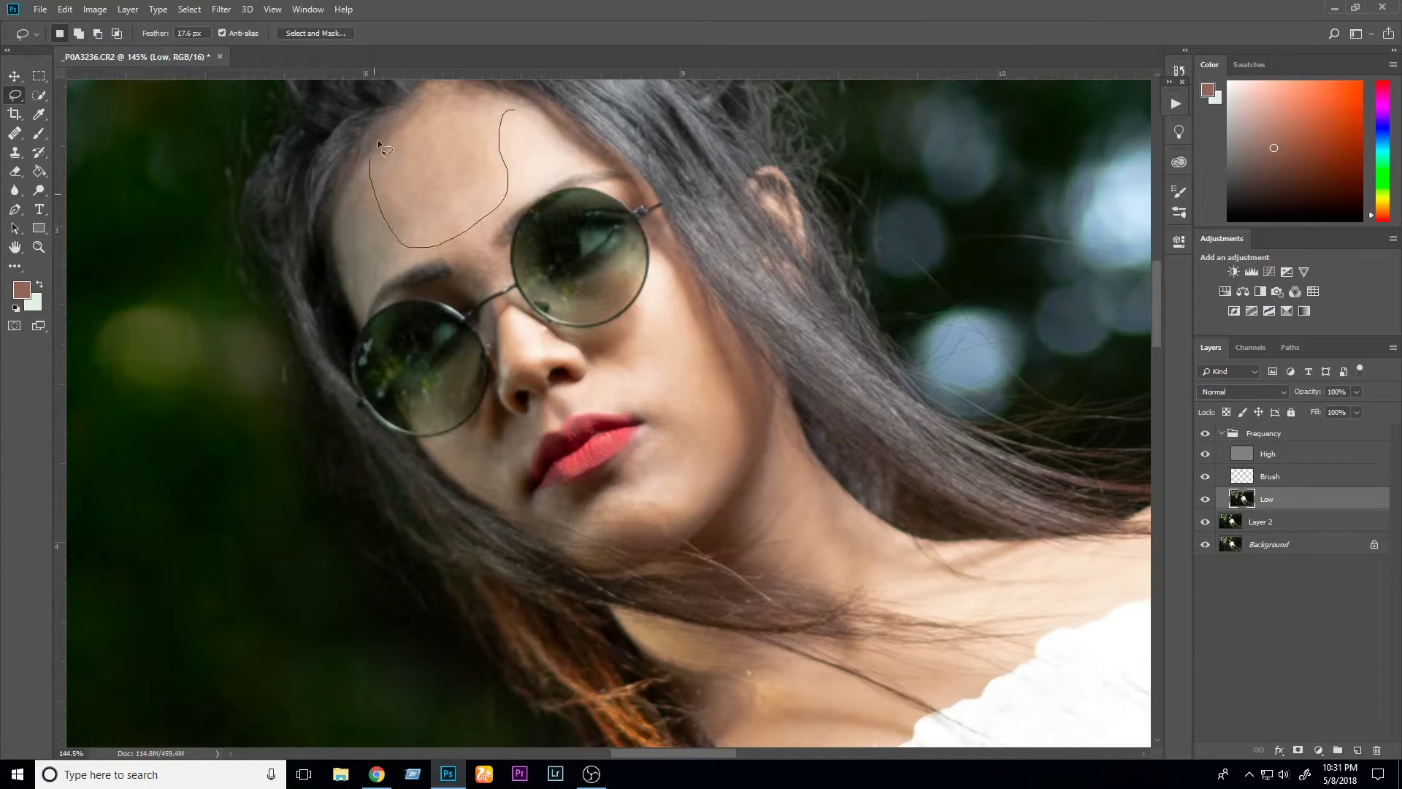
{"action": "left_click_drag", "start_coordinate": [380, 146], "coordinate": [507, 109]}
{"action": "key", "text": "ctrl+alt+f"}
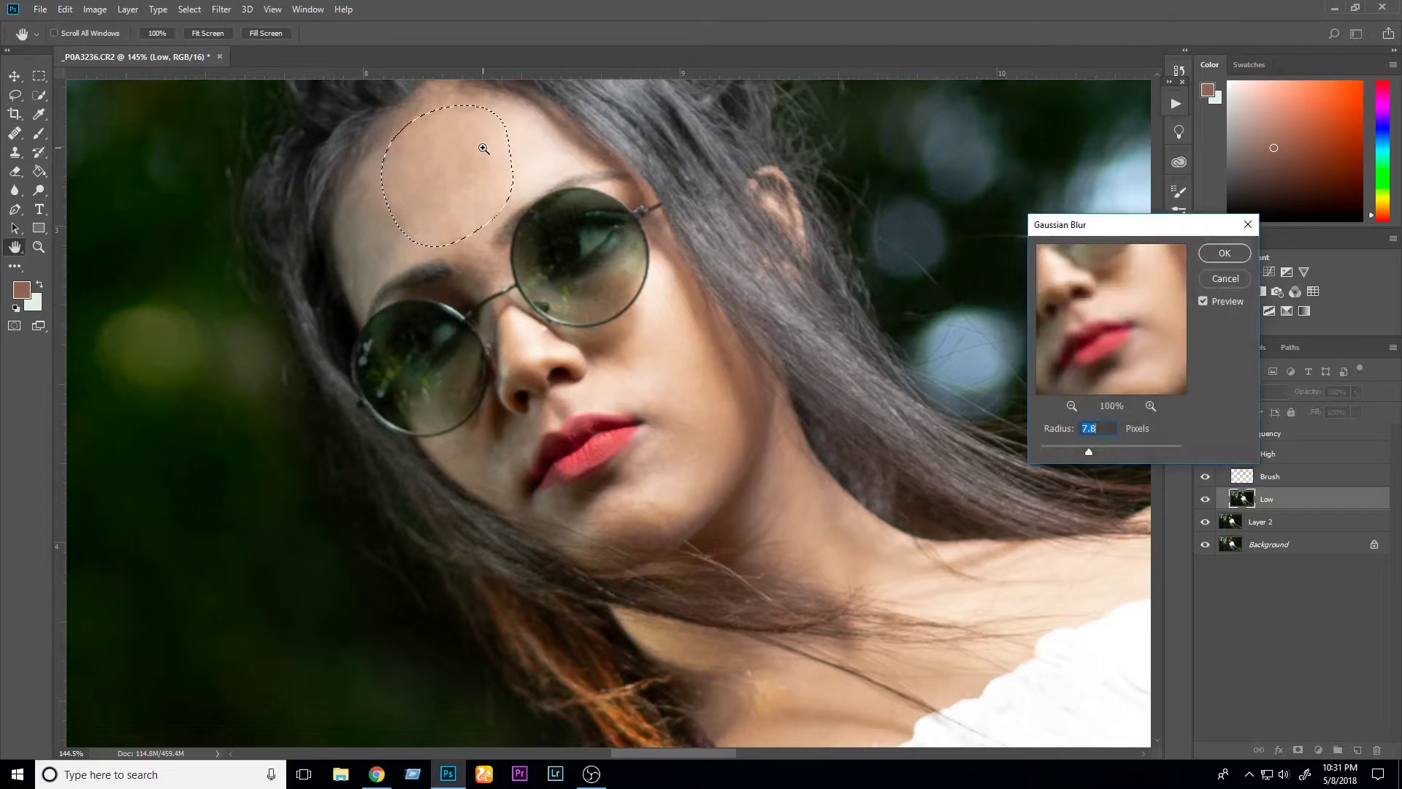
{"action": "left_click", "coordinate": [1071, 406]}
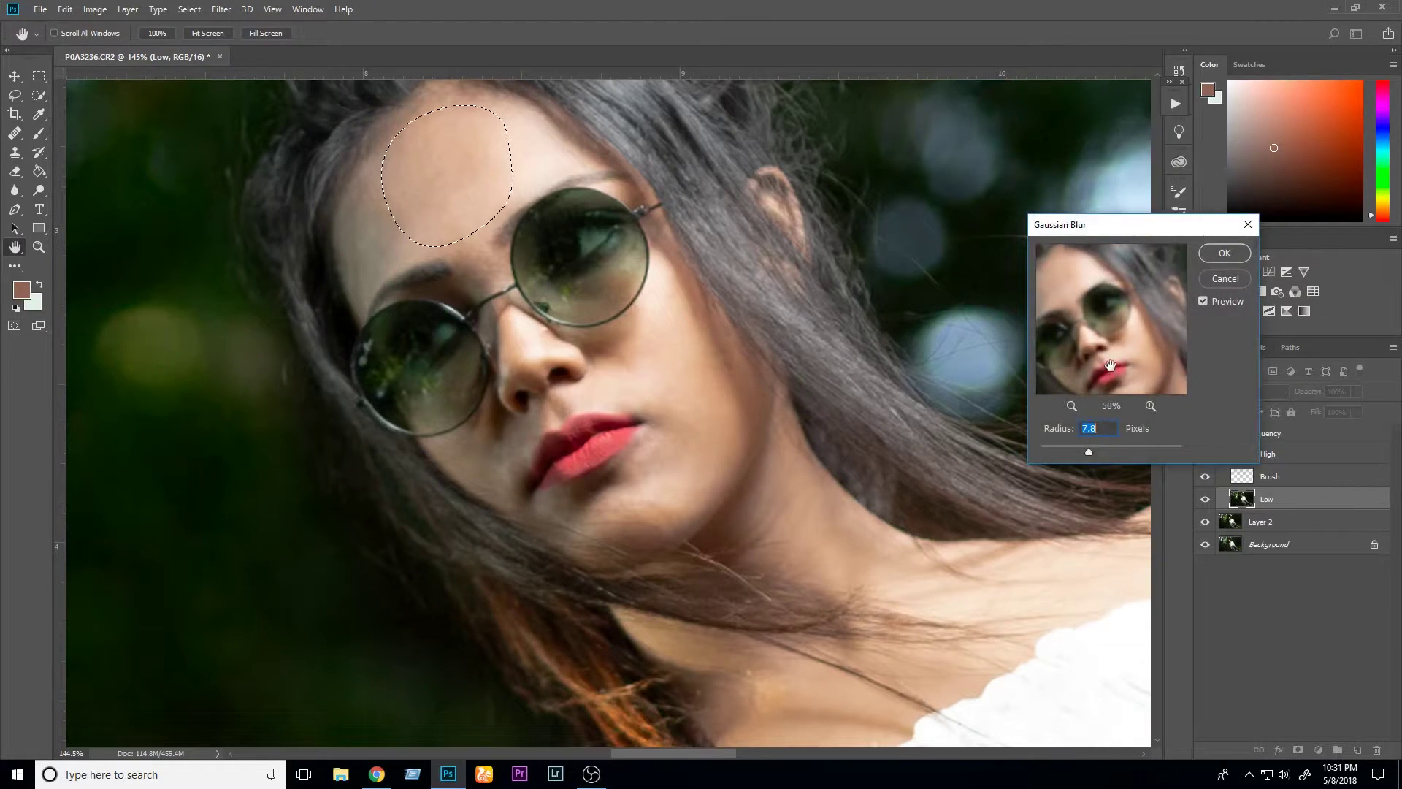
{"action": "left_click", "coordinate": [1224, 252]}
{"action": "key", "text": "ctrl+d"}
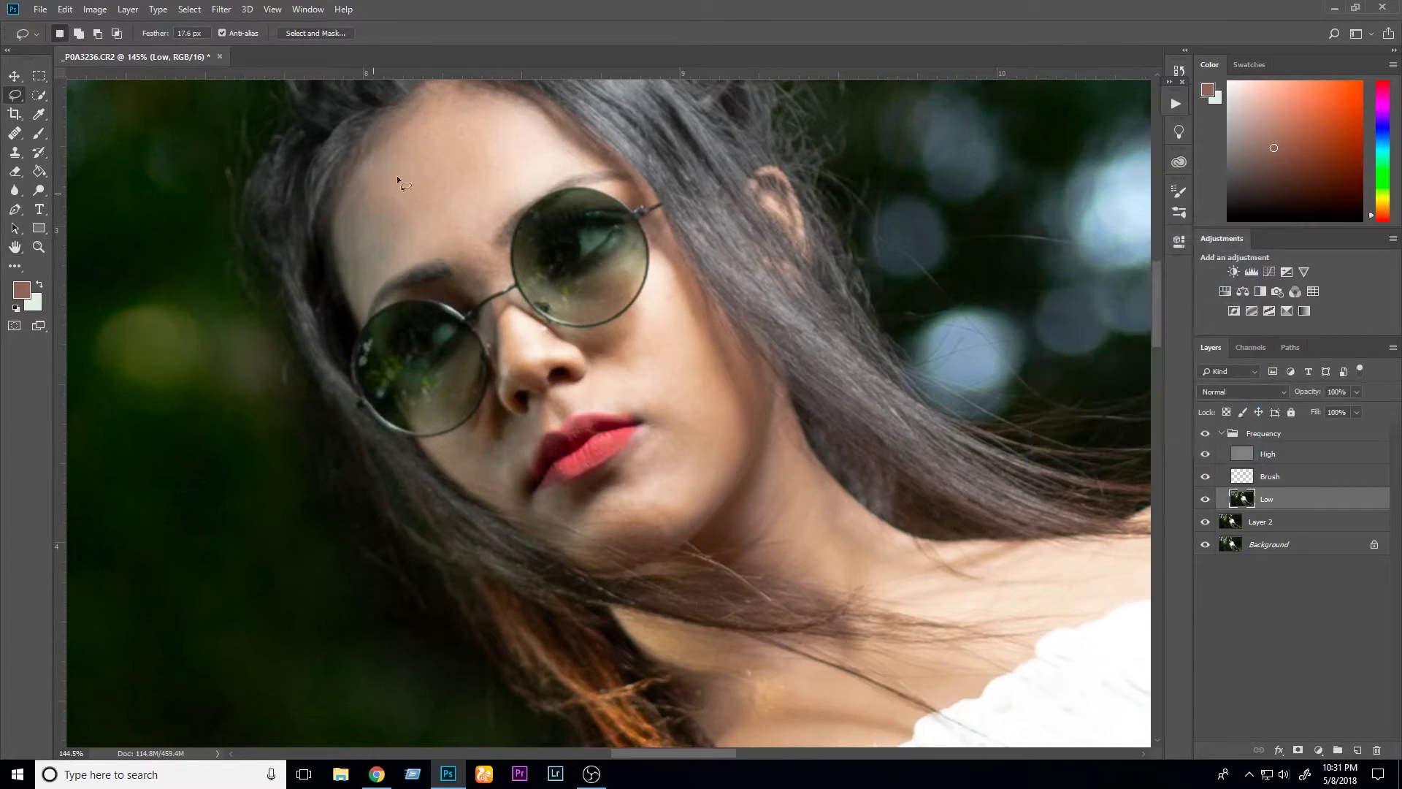
- Blur the skin above the left lens at 10.3 px and a cheek patch beside the lips
{"action": "left_click_drag", "start_coordinate": [371, 165], "coordinate": [368, 162]}
{"action": "key", "text": "ctrl+alt+f"}
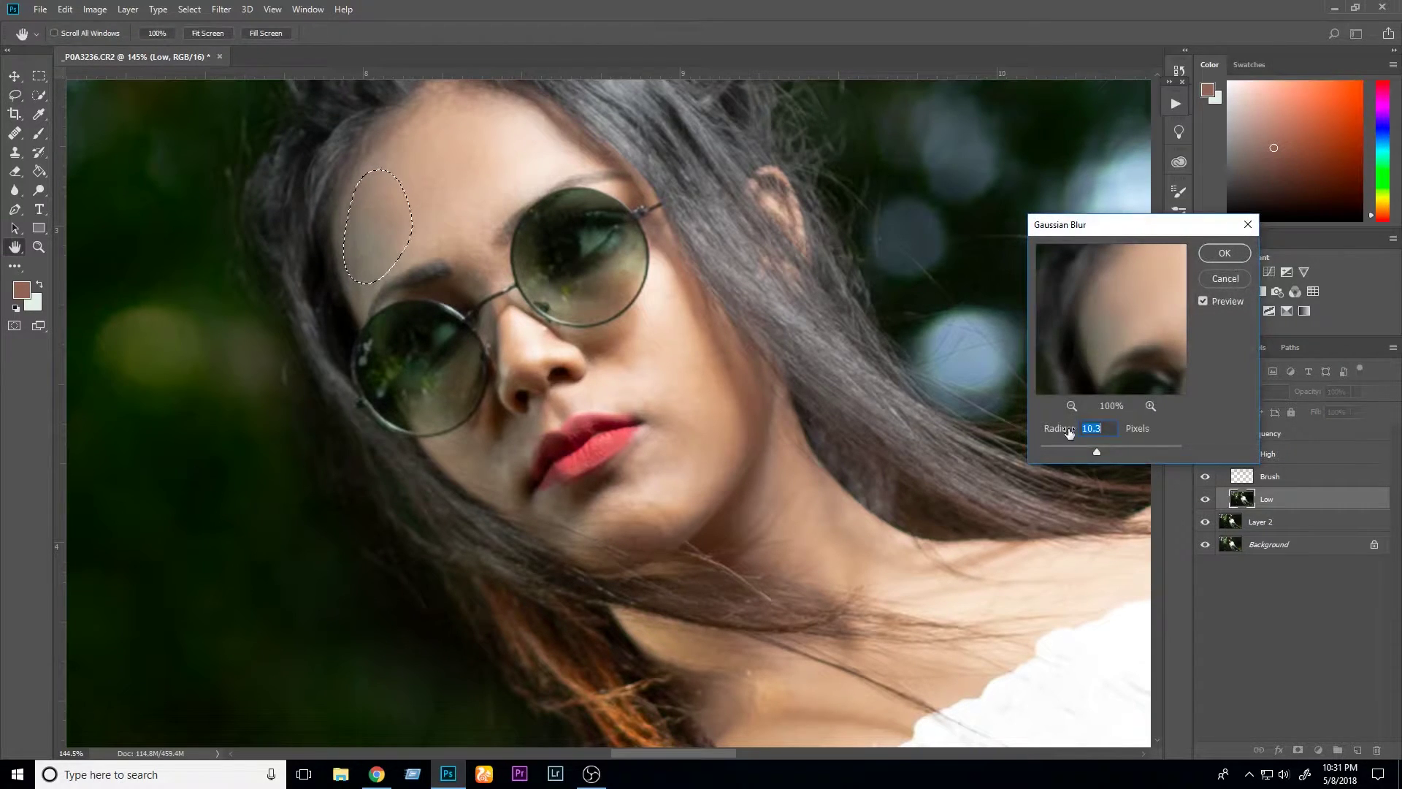
{"action": "left_click", "coordinate": [1224, 253]}
{"action": "key", "text": "ctrl+d"}
{"action": "scroll", "coordinate": [596, 303], "scroll_direction": "down", "scroll_amount": 2}
{"action": "scroll", "coordinate": [626, 382], "scroll_direction": "down", "scroll_amount": 2}
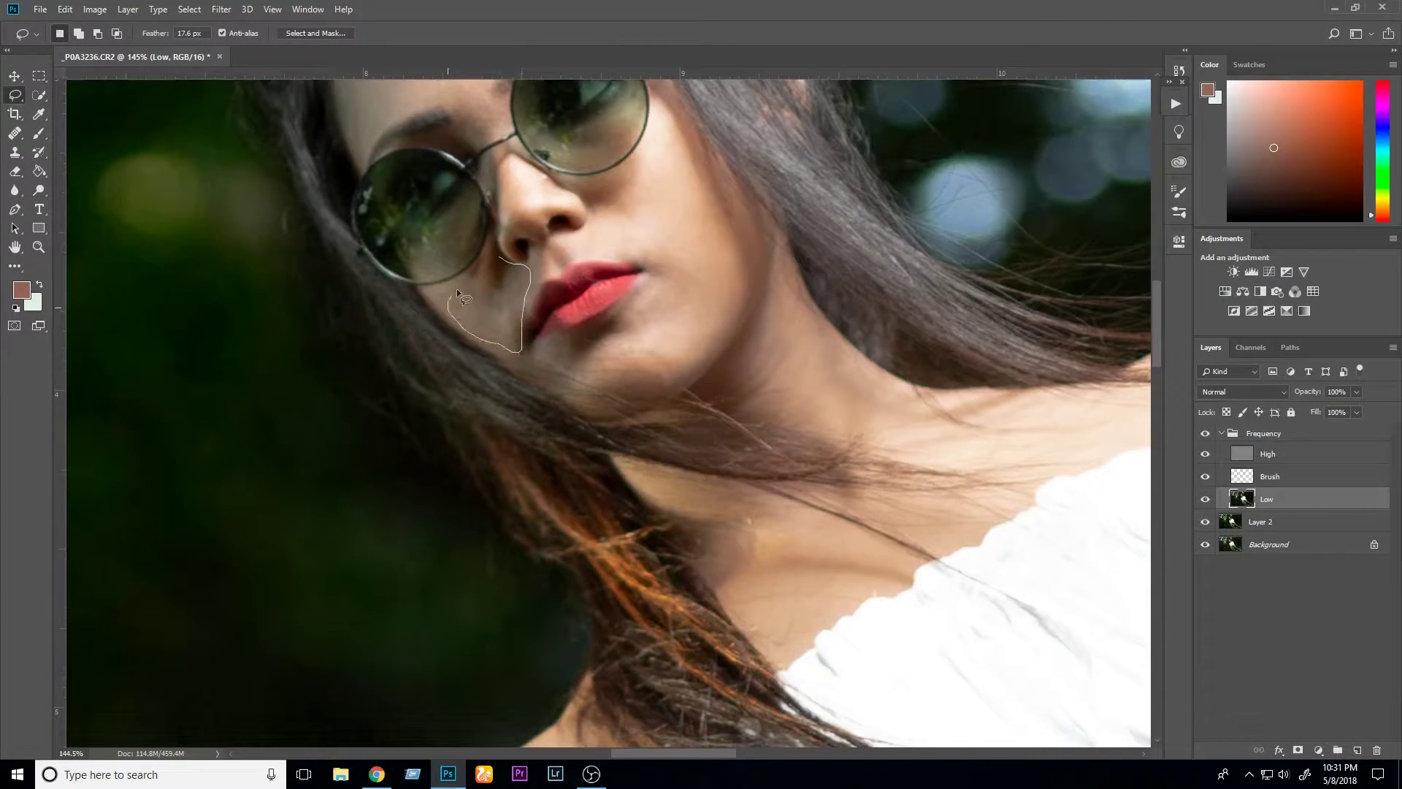
{"action": "left_click_drag", "start_coordinate": [458, 293], "coordinate": [491, 263]}
{"action": "key", "text": "ctrl+alt+f"}
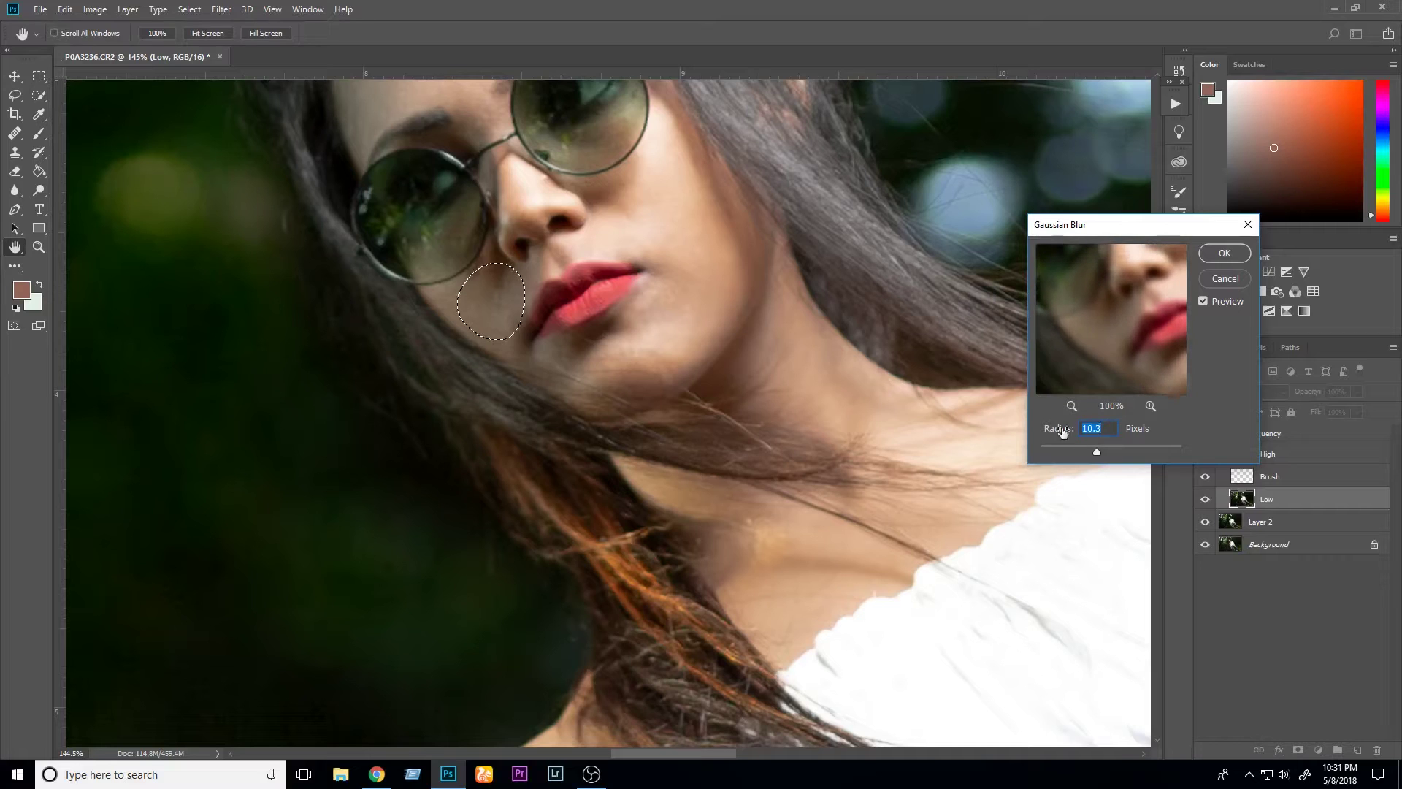
{"action": "left_click", "coordinate": [1224, 253]}
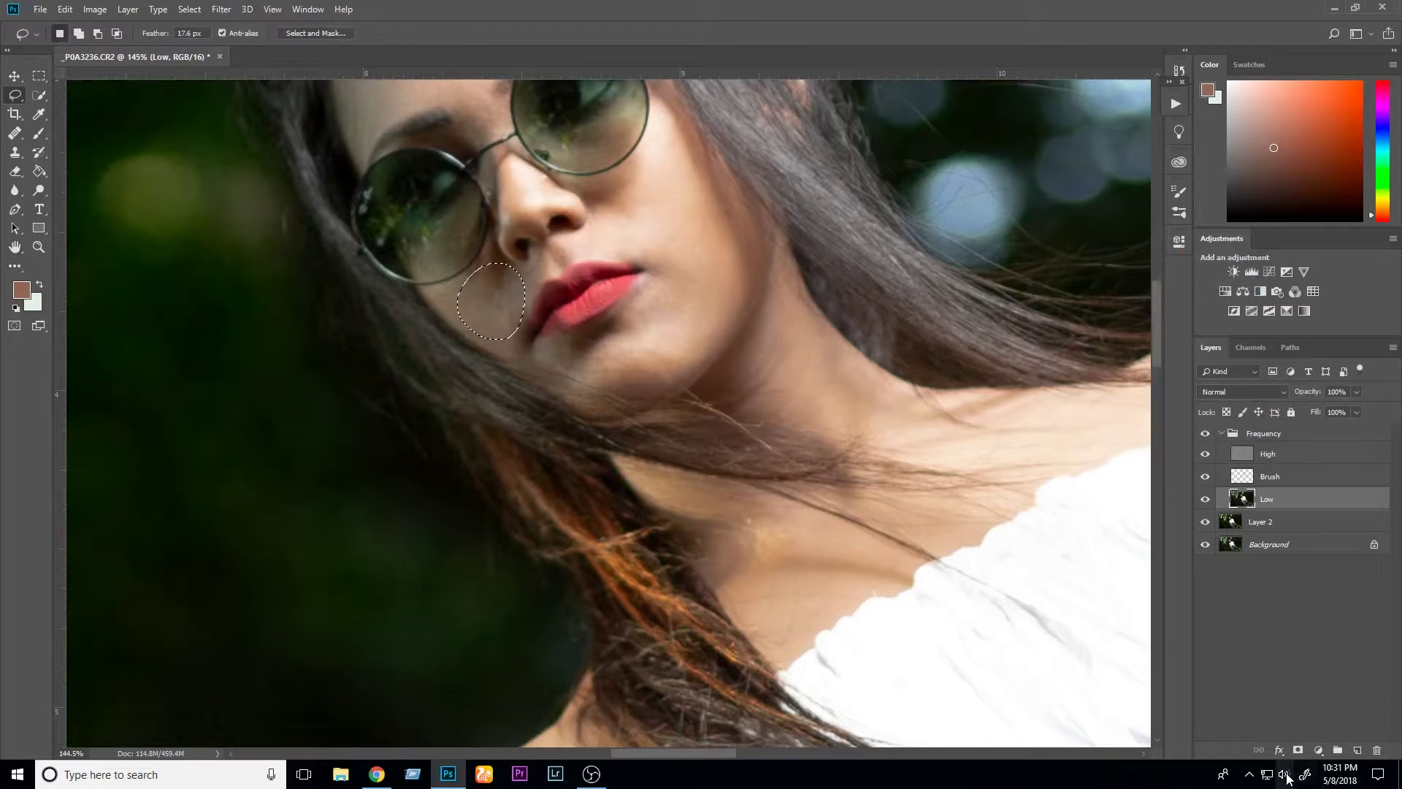
- Blur the patch between mouth corner and jaw at 15.6 px, then a chin patch
{"action": "key", "text": "ctrl+d"}
{"action": "scroll", "coordinate": [652, 351], "scroll_direction": "down", "scroll_amount": 1}
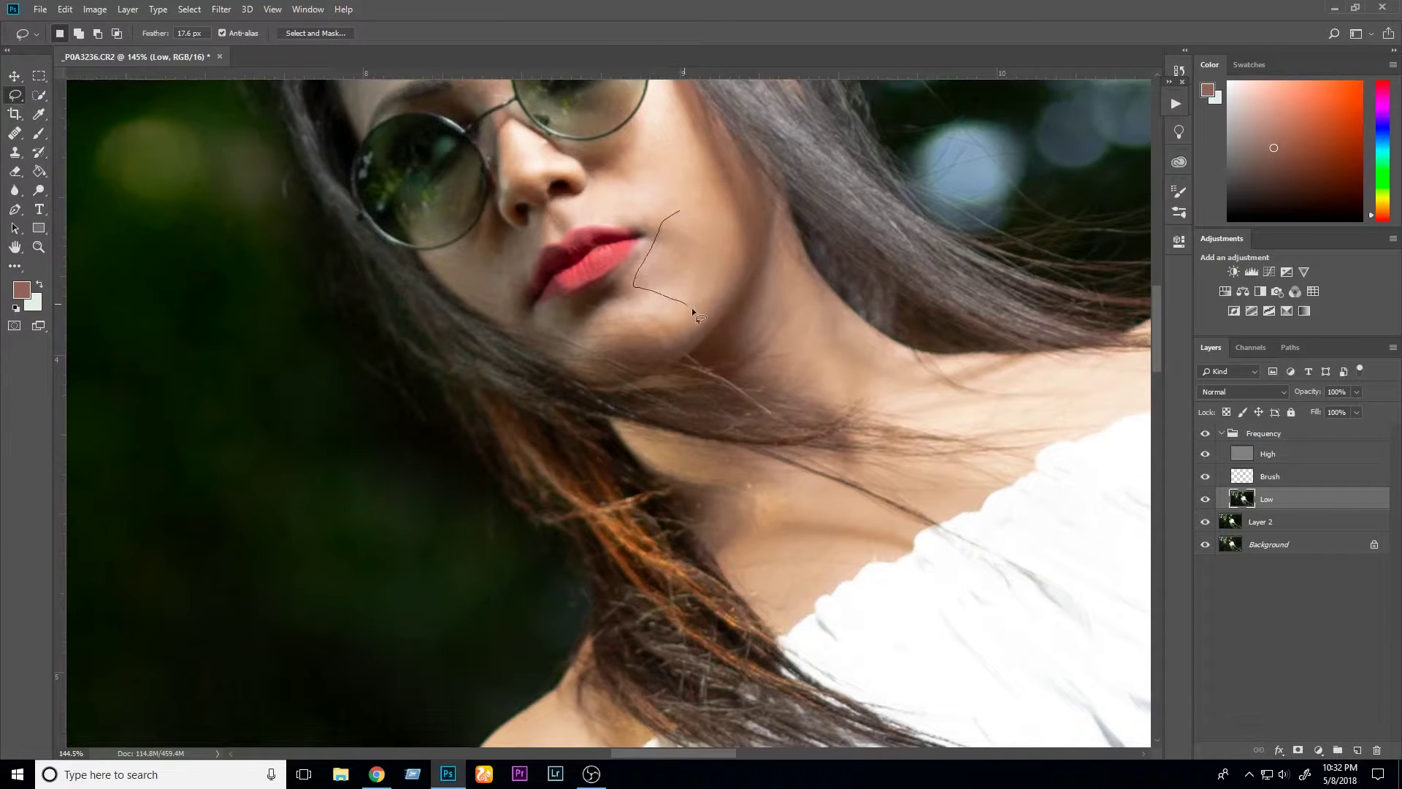
{"action": "left_click_drag", "start_coordinate": [681, 197], "coordinate": [685, 183]}
{"action": "key", "text": "ctrl+alt+f"}
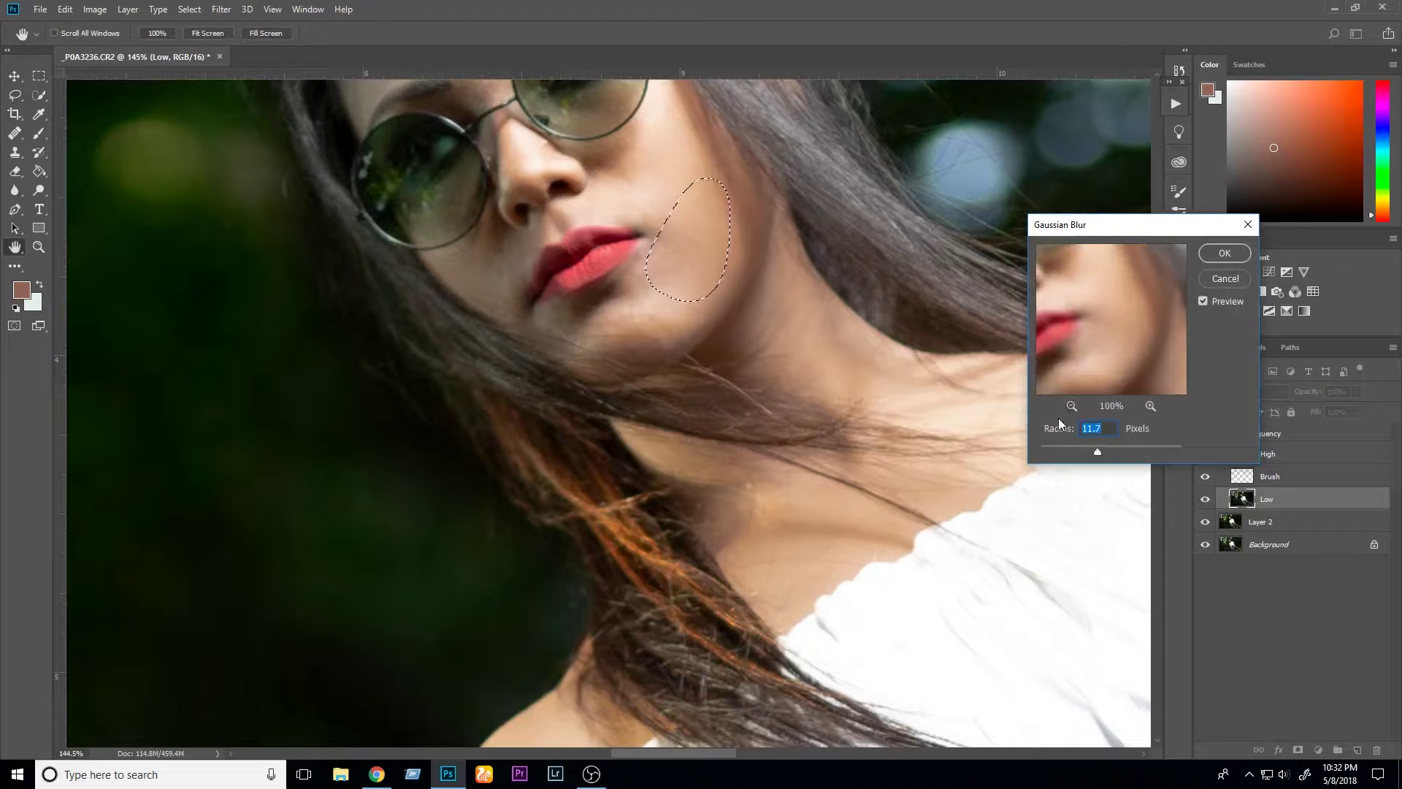
{"action": "left_click_drag", "start_coordinate": [1055, 429], "coordinate": [1080, 428]}
{"action": "left_click", "coordinate": [1221, 255]}
{"action": "key", "text": "ctrl+d"}
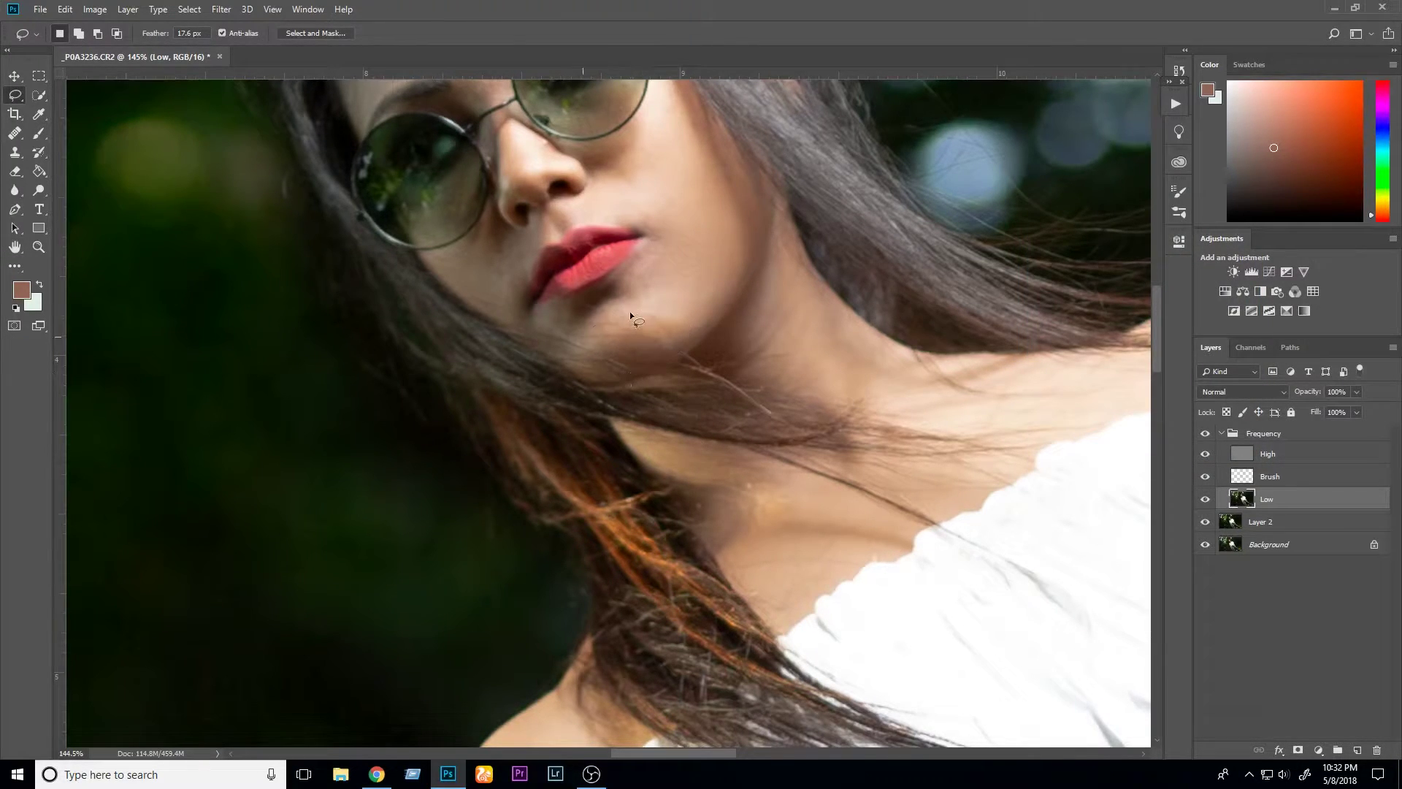
{"action": "left_click_drag", "start_coordinate": [670, 315], "coordinate": [643, 313]}
{"action": "key", "text": "ctrl+alt+f"}
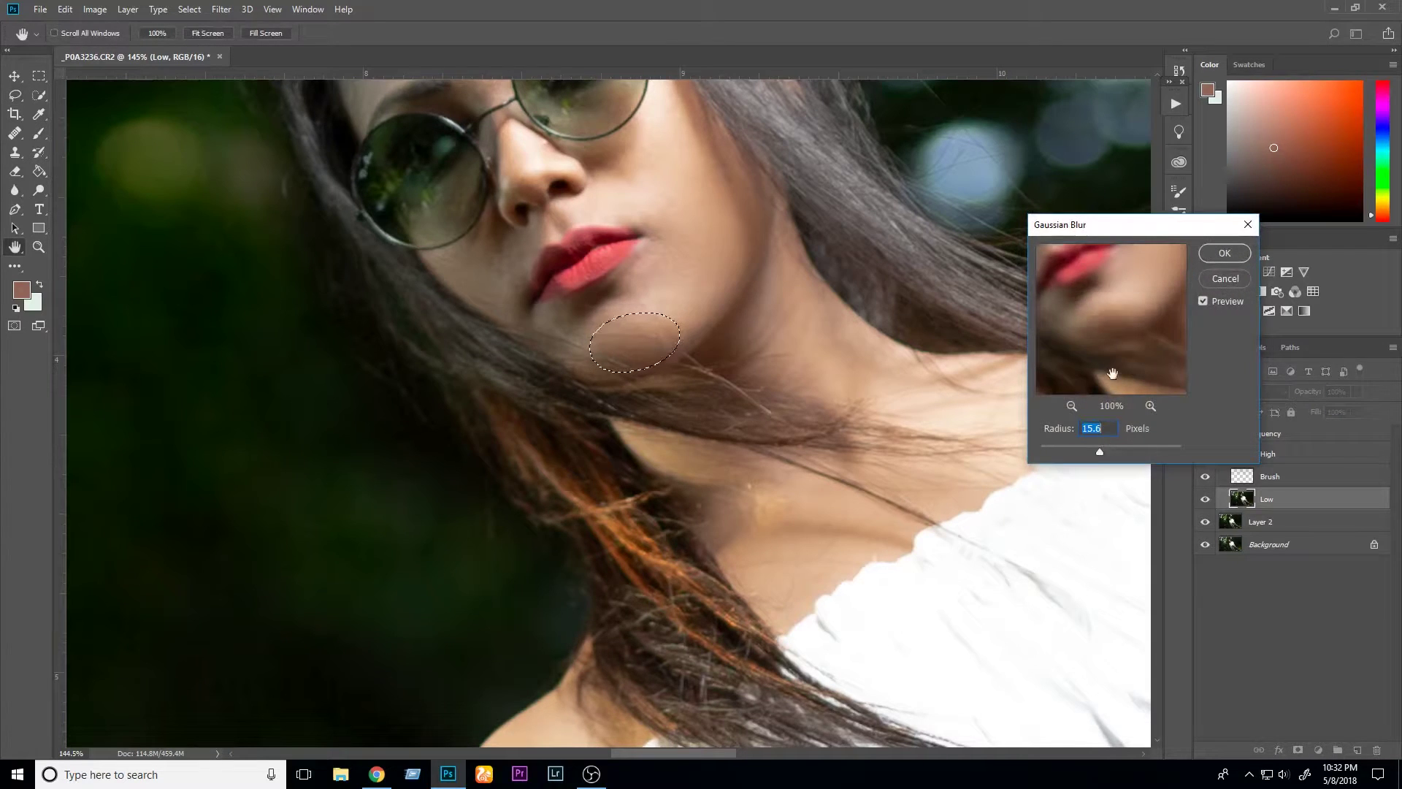
{"action": "left_click", "coordinate": [1224, 253]}
{"action": "key", "text": "ctrl+d"}
- Blur two neck patches, the lower neck with a stronger 20.7 px radius
{"action": "scroll", "coordinate": [818, 412], "scroll_direction": "up", "scroll_amount": 3}
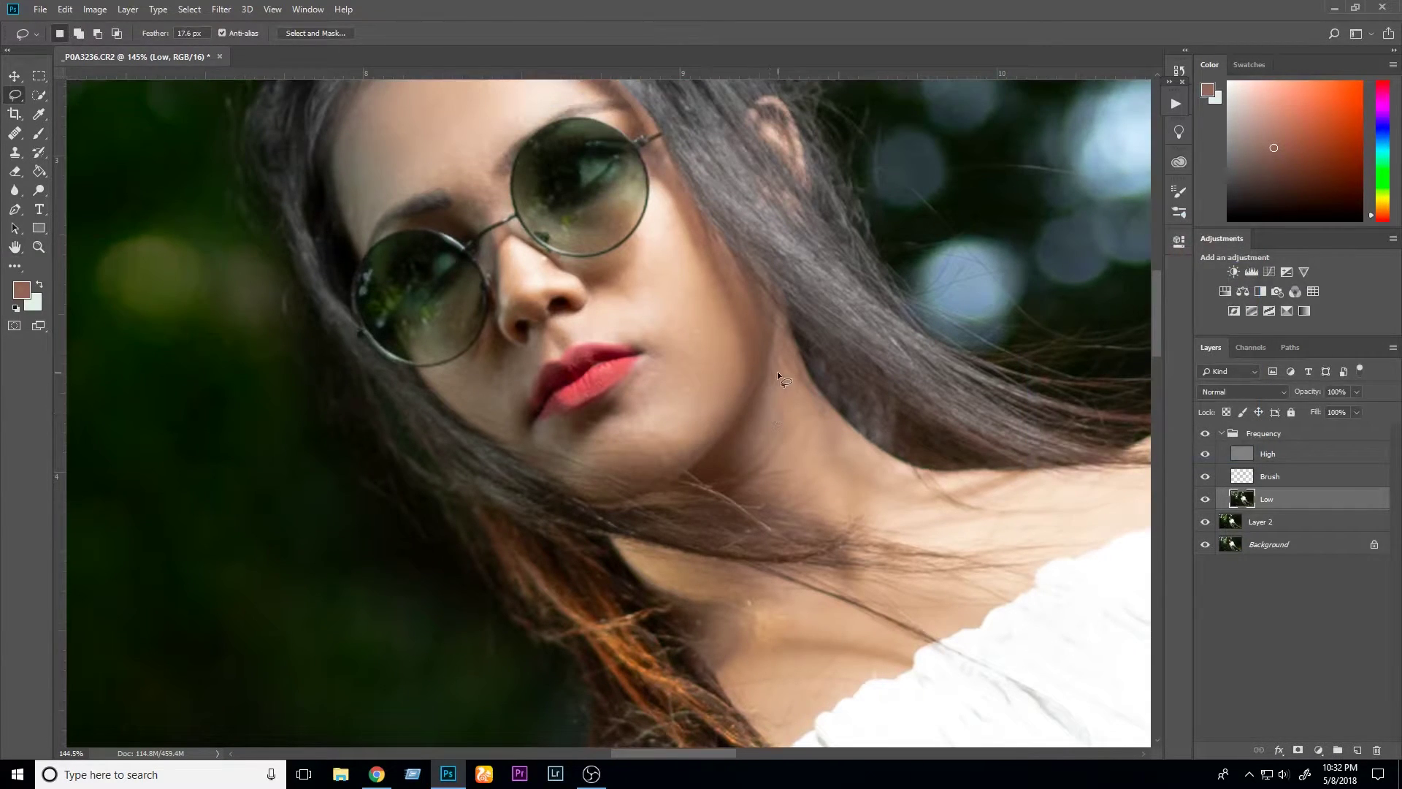
{"action": "left_click_drag", "start_coordinate": [731, 490], "coordinate": [781, 374]}
{"action": "key", "text": "ctrl+alt+f"}
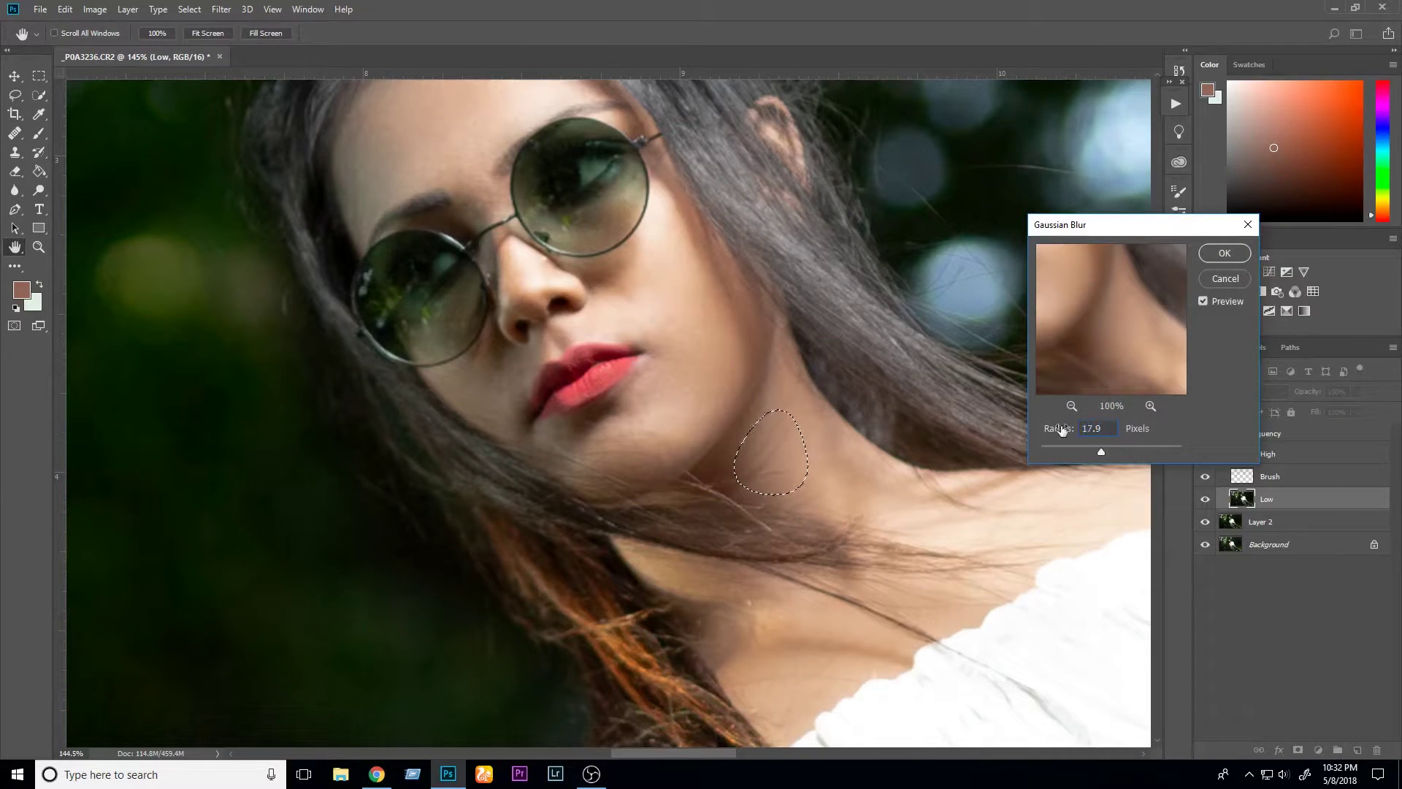
{"action": "key", "text": "Return"}
{"action": "key", "text": "ctrl+d"}
{"action": "scroll", "coordinate": [959, 484], "scroll_direction": "down", "scroll_amount": 3}
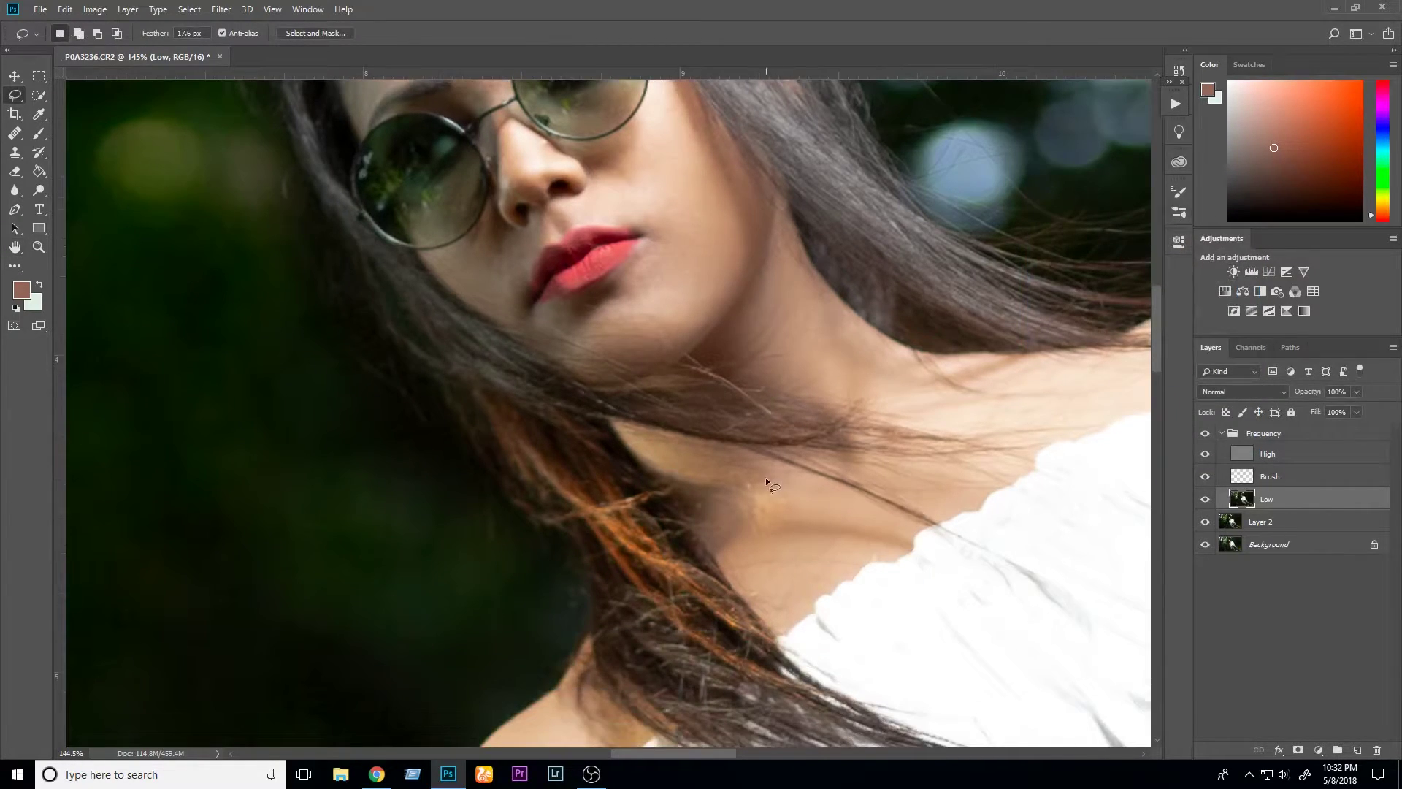
{"action": "mouse_move", "coordinate": [902, 538]}
{"action": "left_mouse_down"}
{"action": "mouse_move", "coordinate": [817, 513]}
{"action": "mouse_move", "coordinate": [782, 485]}
{"action": "left_mouse_up"}
{"action": "key", "text": "ctrl+alt+f"}
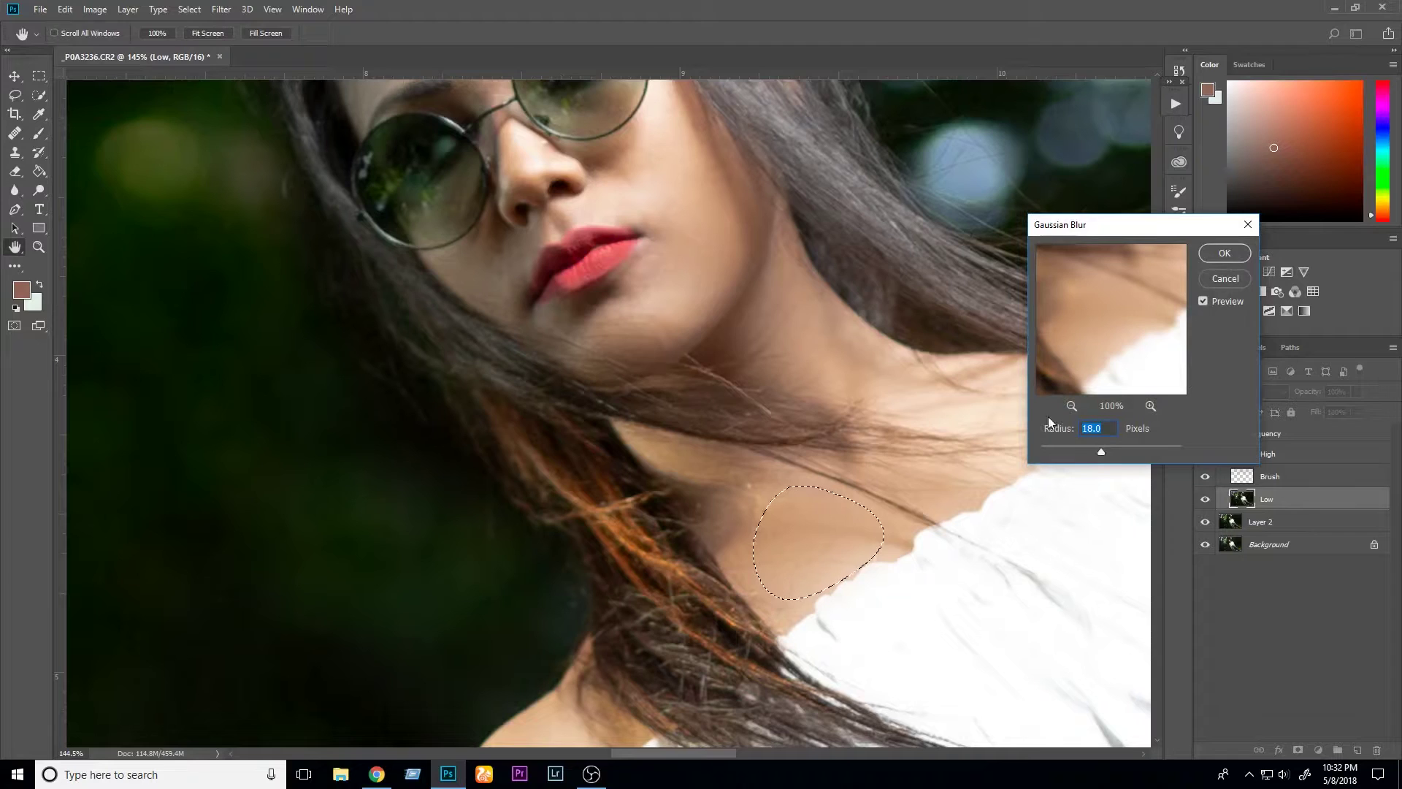
{"action": "left_click_drag", "start_coordinate": [1051, 429], "coordinate": [1067, 428]}
{"action": "left_click", "coordinate": [1224, 254]}
{"action": "scroll", "coordinate": [971, 431], "scroll_direction": "down", "scroll_amount": 10}
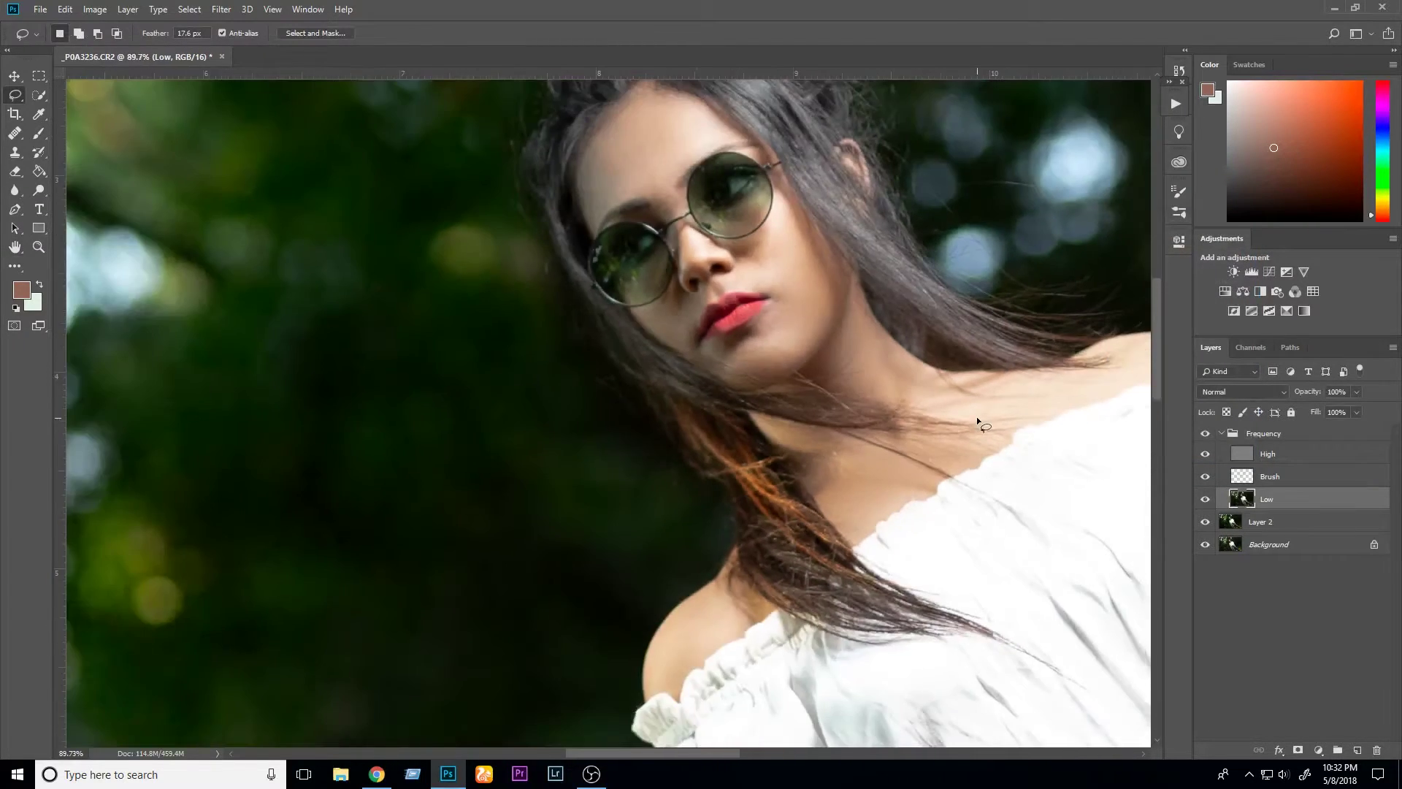
{"action": "scroll", "coordinate": [690, 542], "scroll_direction": "up", "scroll_amount": 3}
{"action": "scroll", "coordinate": [672, 537], "scroll_direction": "up", "scroll_amount": 2}
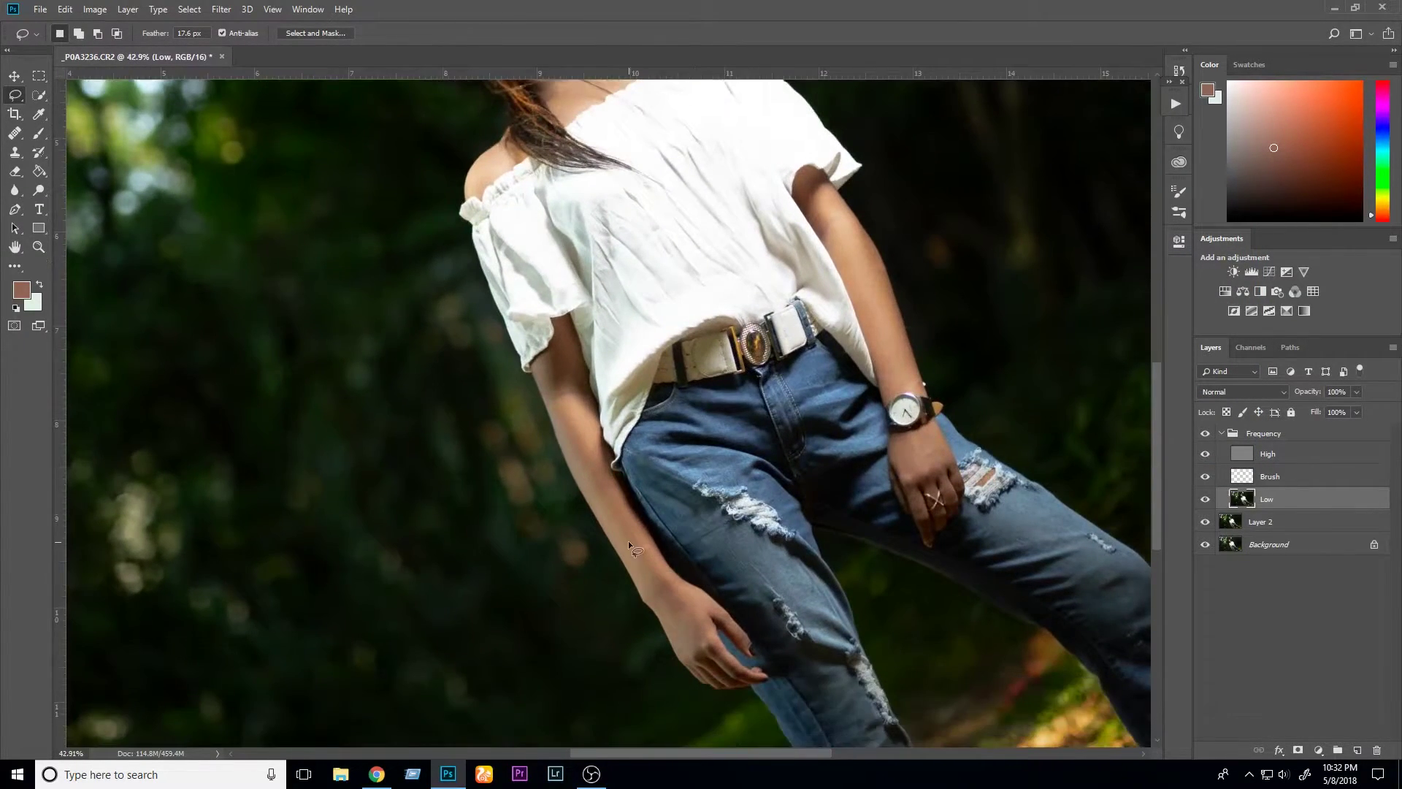
{"action": "scroll", "coordinate": [654, 531], "scroll_direction": "up", "scroll_amount": 2}
{"action": "scroll", "coordinate": [639, 526], "scroll_direction": "up", "scroll_amount": 2}
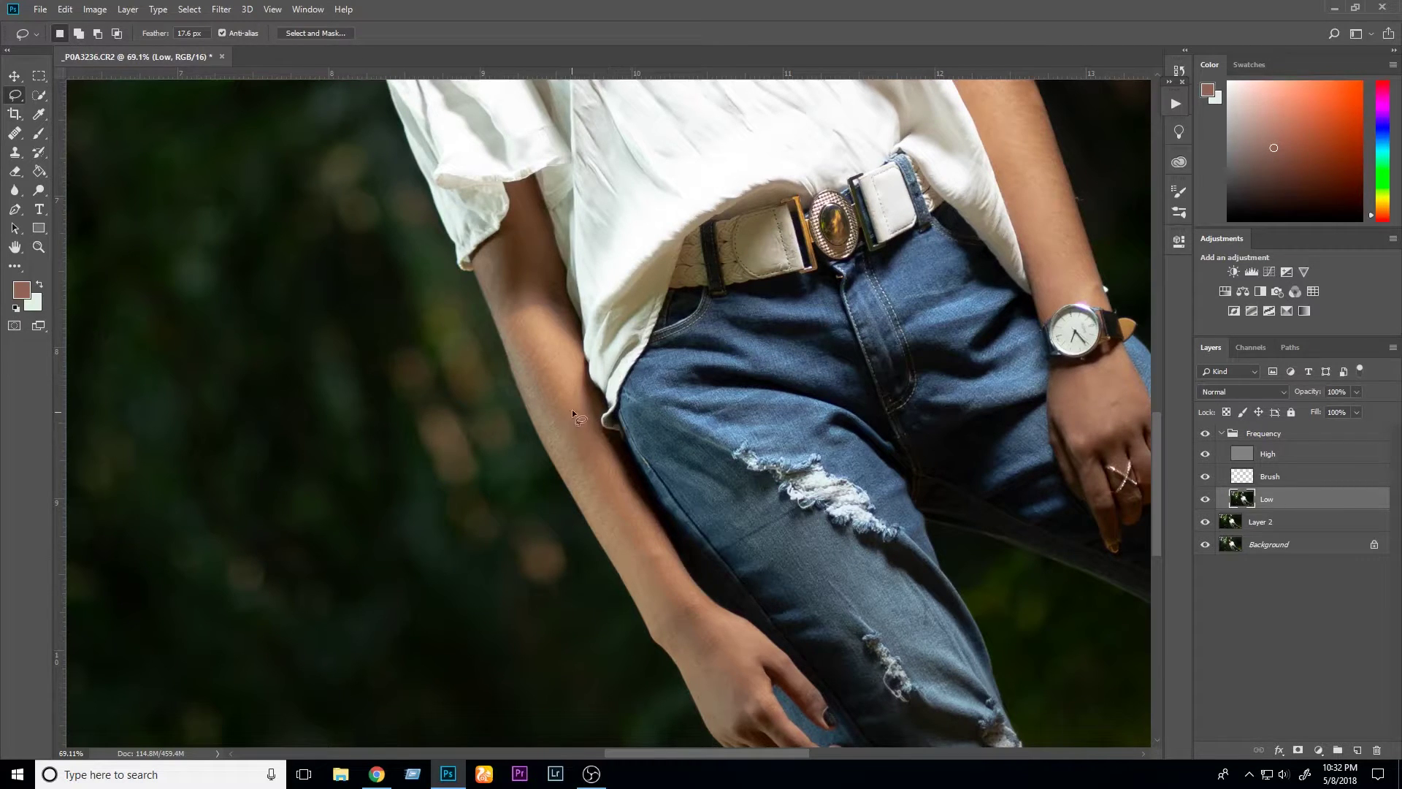
{"action": "scroll", "coordinate": [803, 332], "scroll_direction": "down", "scroll_amount": 2}
{"action": "scroll", "coordinate": [804, 332], "scroll_direction": "down", "scroll_amount": 2}
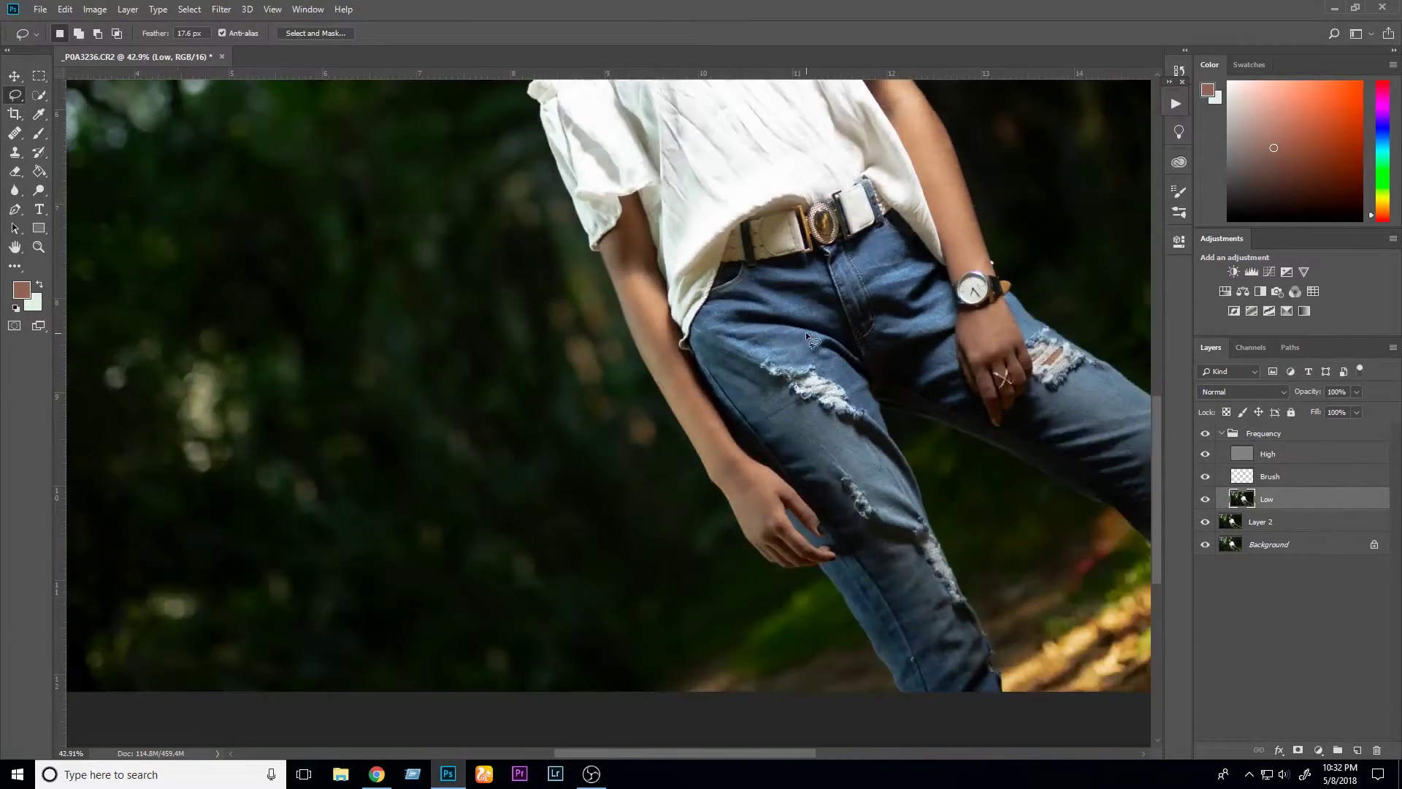
{"action": "scroll", "coordinate": [803, 332], "scroll_direction": "down", "scroll_amount": 2}
{"action": "scroll", "coordinate": [440, 268], "scroll_direction": "up", "scroll_amount": 2}
{"action": "scroll", "coordinate": [440, 268], "scroll_direction": "up", "scroll_amount": 2}
{"action": "scroll", "coordinate": [449, 262], "scroll_direction": "up", "scroll_amount": 2}
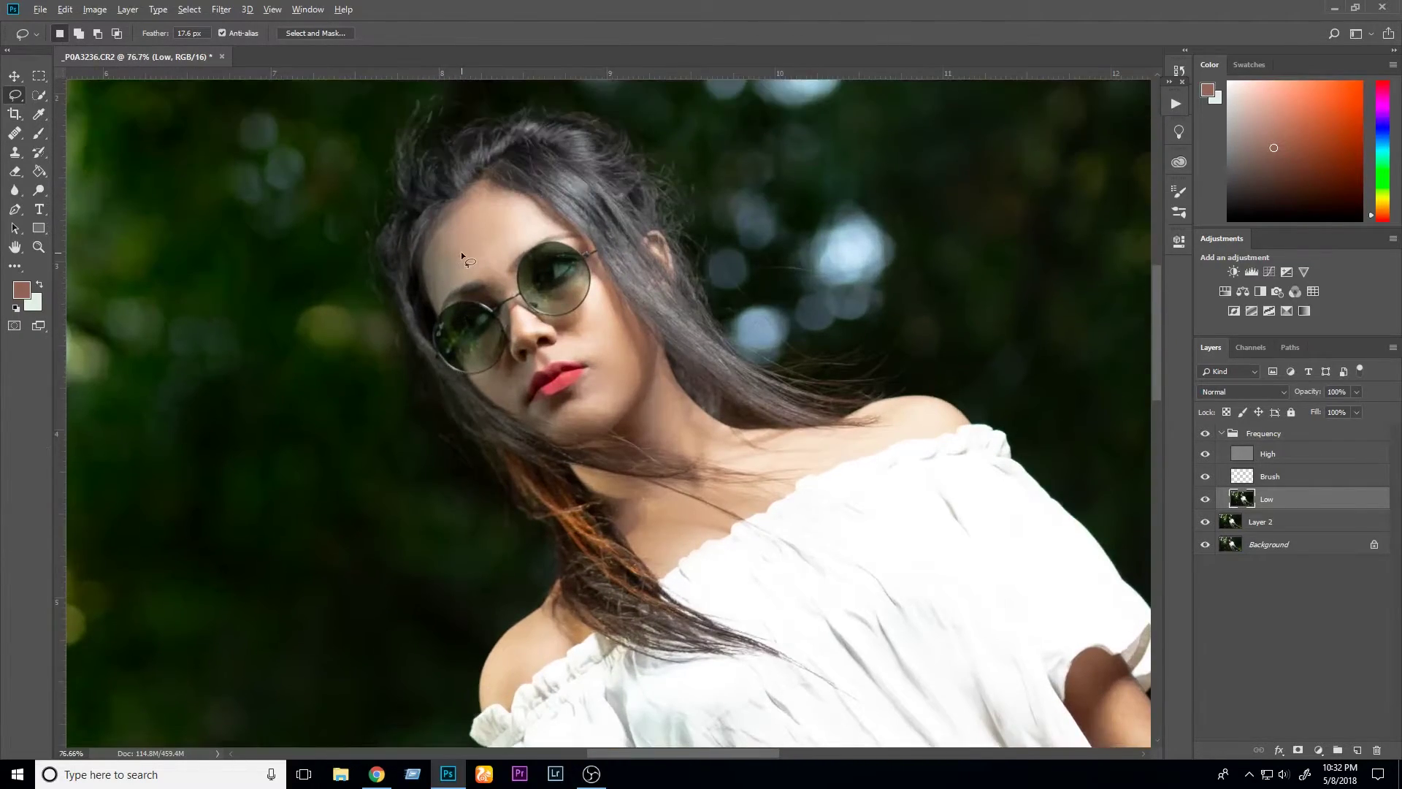
{"action": "scroll", "coordinate": [467, 261], "scroll_direction": "up", "scroll_amount": 2}
{"action": "scroll", "coordinate": [506, 431], "scroll_direction": "up", "scroll_amount": 1}
{"action": "scroll", "coordinate": [506, 430], "scroll_direction": "down", "scroll_amount": 1}
{"action": "scroll", "coordinate": [544, 400], "scroll_direction": "down", "scroll_amount": 2}
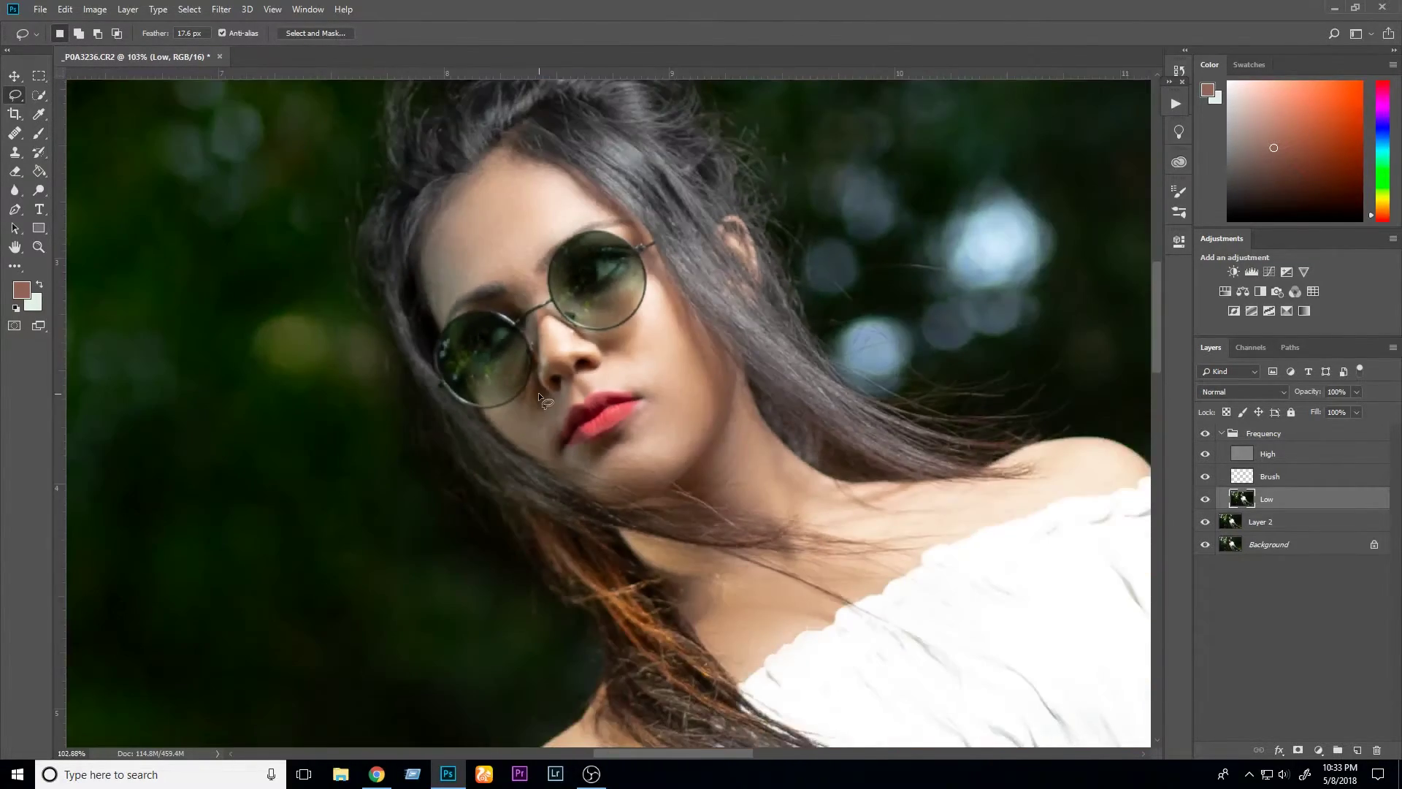
{"action": "scroll", "coordinate": [540, 398], "scroll_direction": "down", "scroll_amount": 2}
{"action": "scroll", "coordinate": [538, 398], "scroll_direction": "down", "scroll_amount": 2}
{"action": "scroll", "coordinate": [538, 398], "scroll_direction": "up", "scroll_amount": 1}
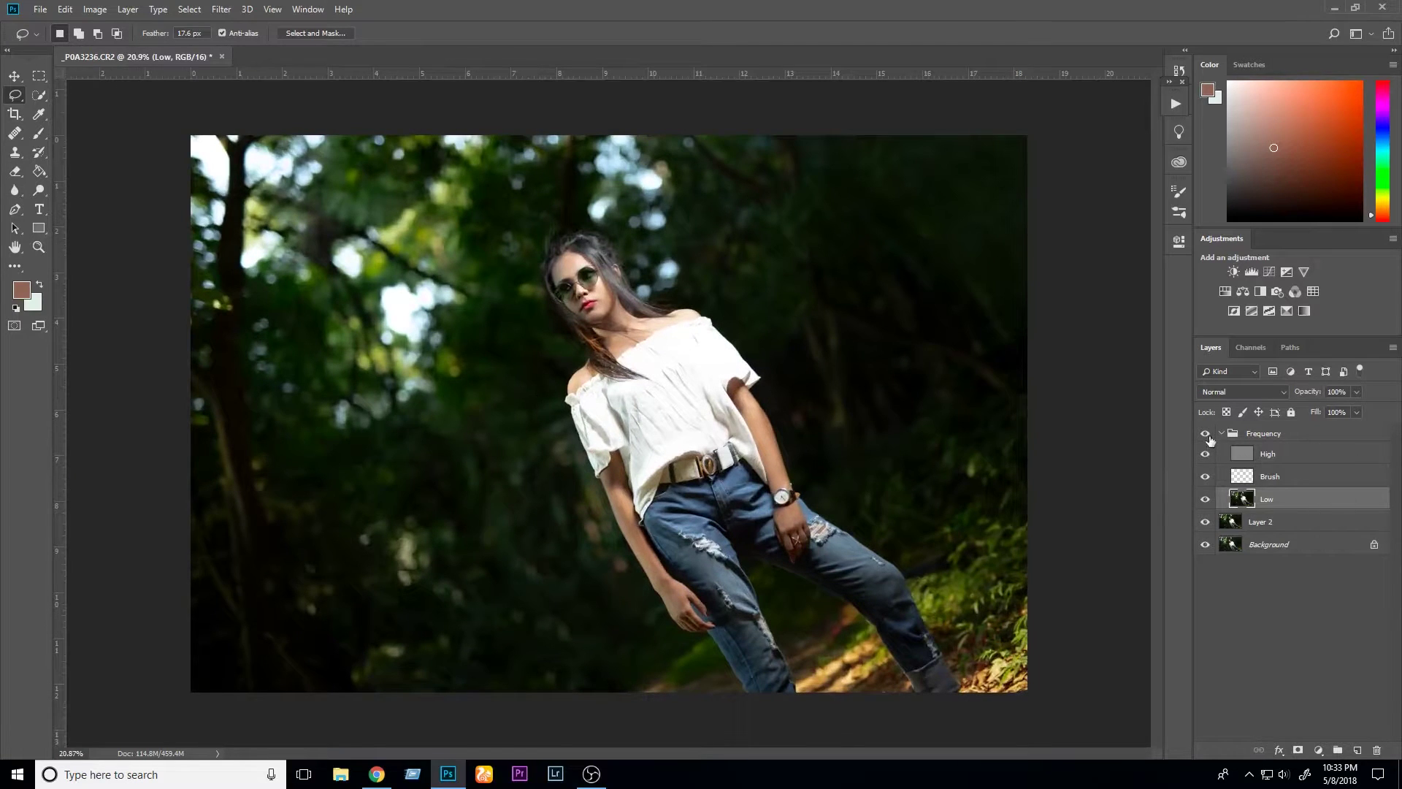
{"action": "scroll", "coordinate": [607, 312], "scroll_direction": "up", "scroll_amount": 1}
{"action": "scroll", "coordinate": [607, 311], "scroll_direction": "up", "scroll_amount": 3}
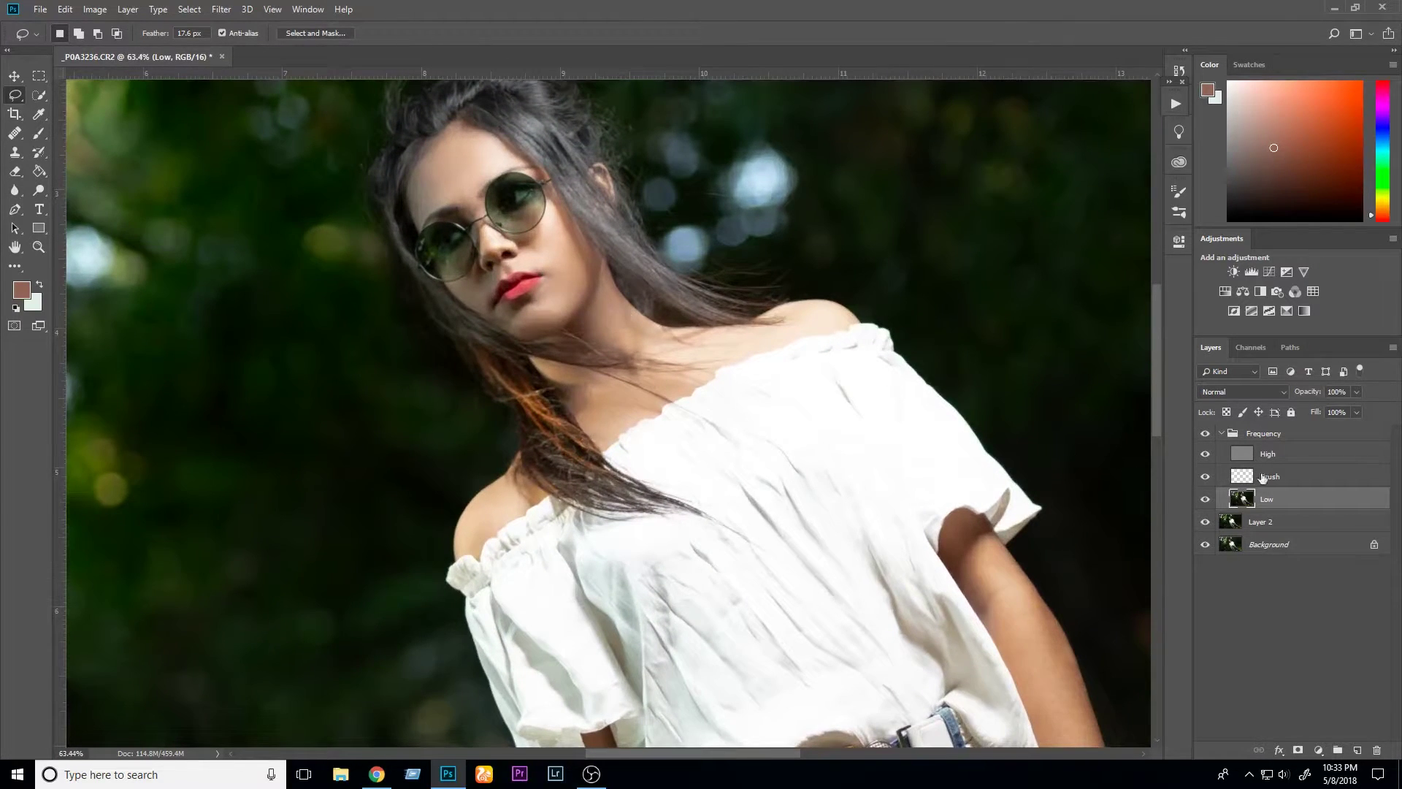
- Select the Brush layer and load the Brush tool at 2% flow
{"action": "left_click", "coordinate": [1262, 476]}
{"action": "key", "text": "b"}
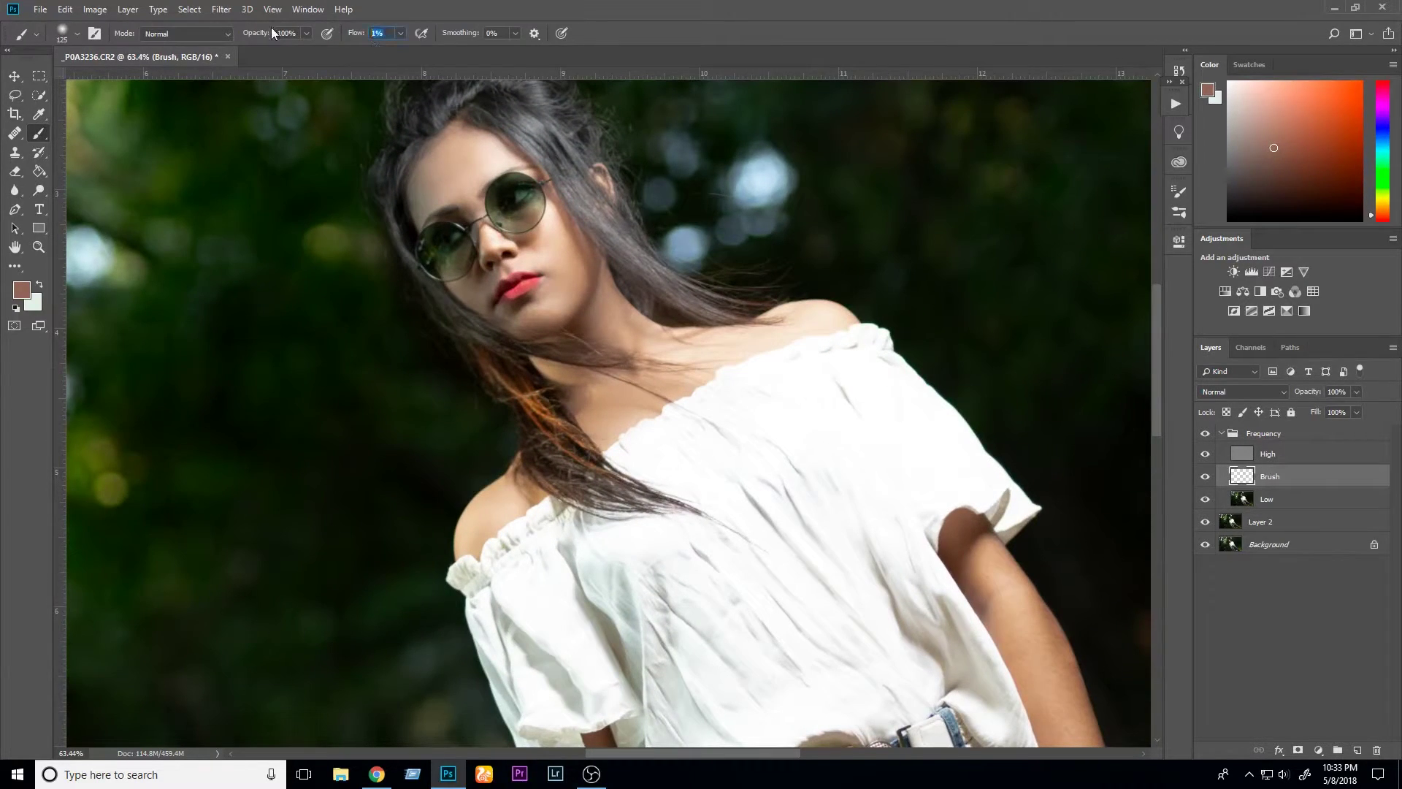
{"action": "type", "text": "5"}
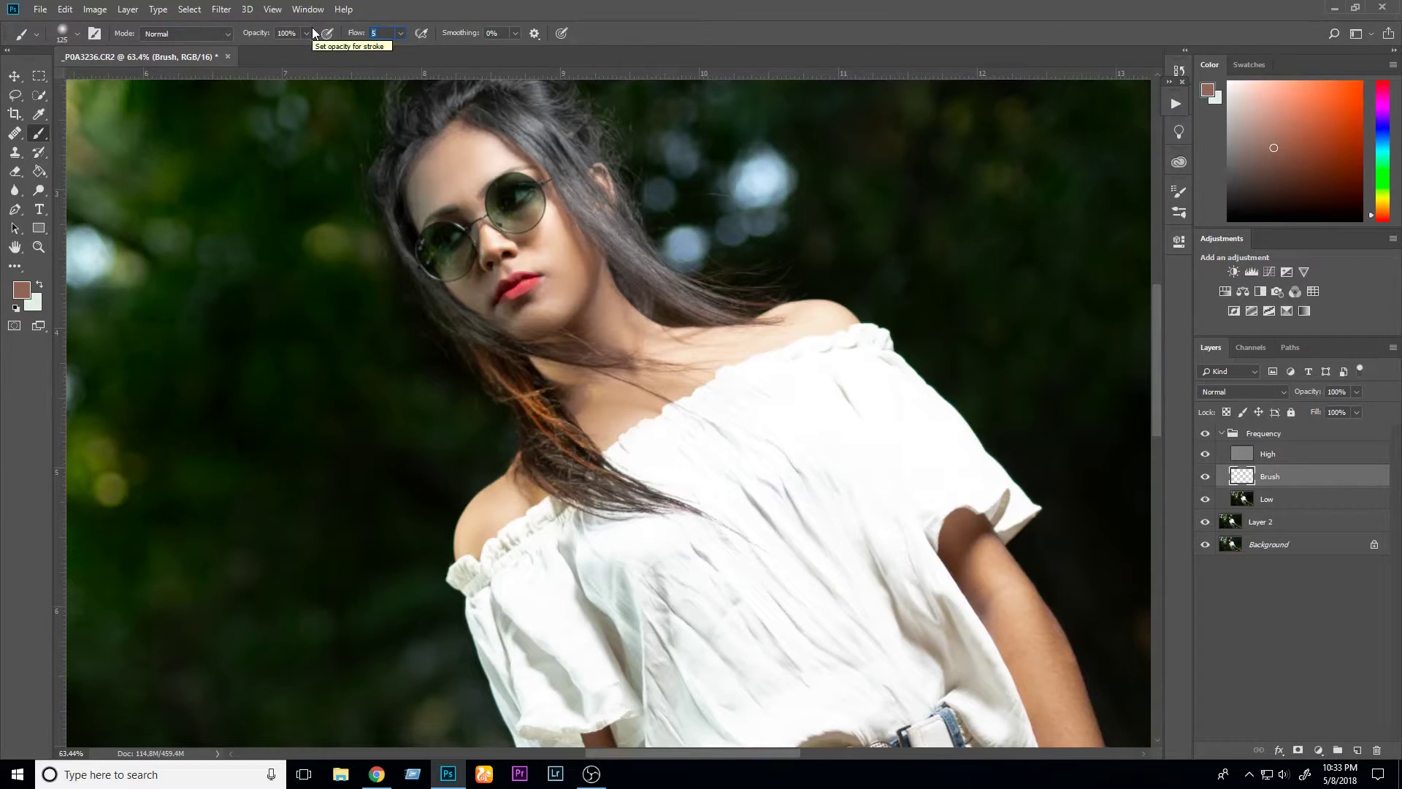
{"action": "type", "text": "6"}
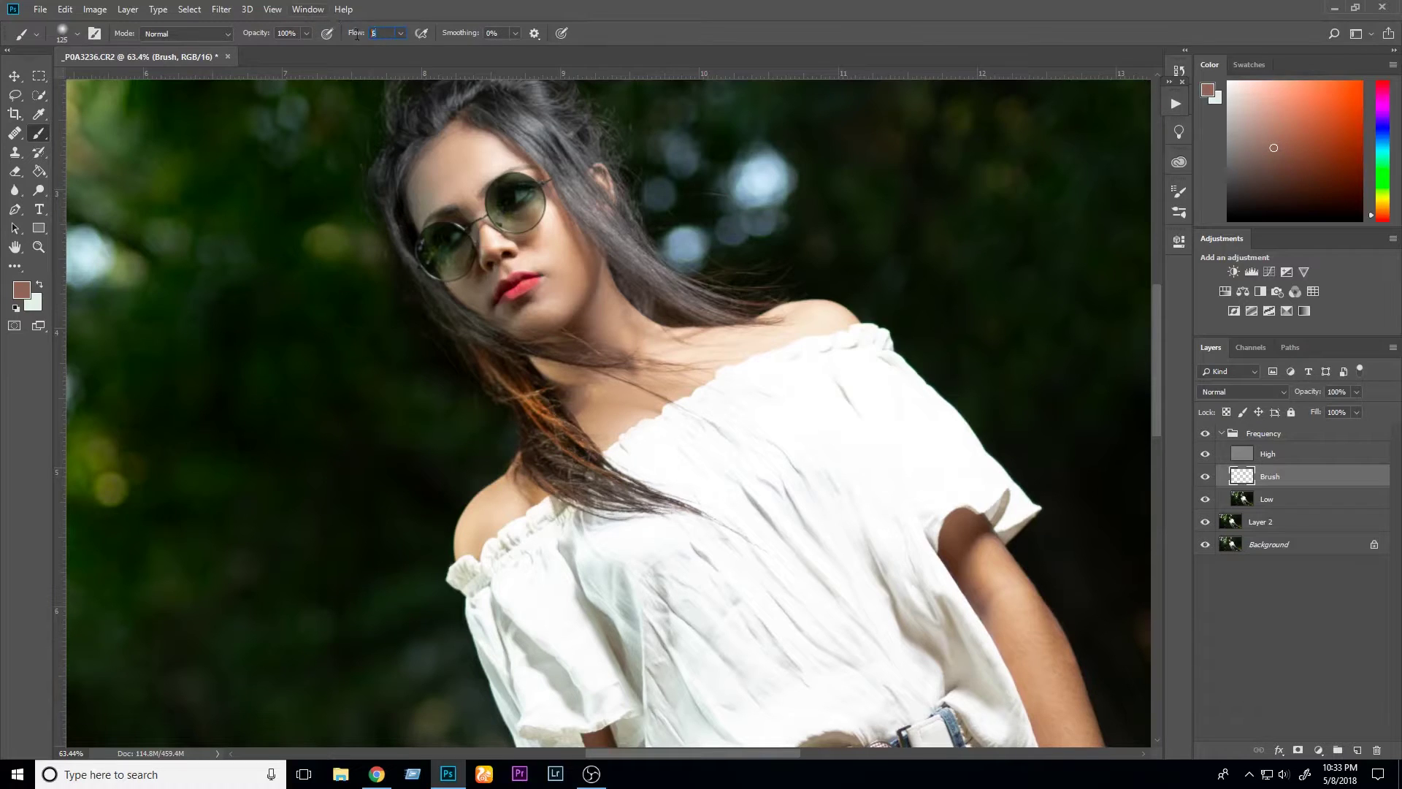
{"action": "right_click", "coordinate": [70, 107]}
{"action": "key", "text": "Escape"}
- Sample a light skin tone and paint a faint stroke across the neck, then sample pink and brown tones
{"action": "left_click", "coordinate": [670, 348], "text": "alt"}
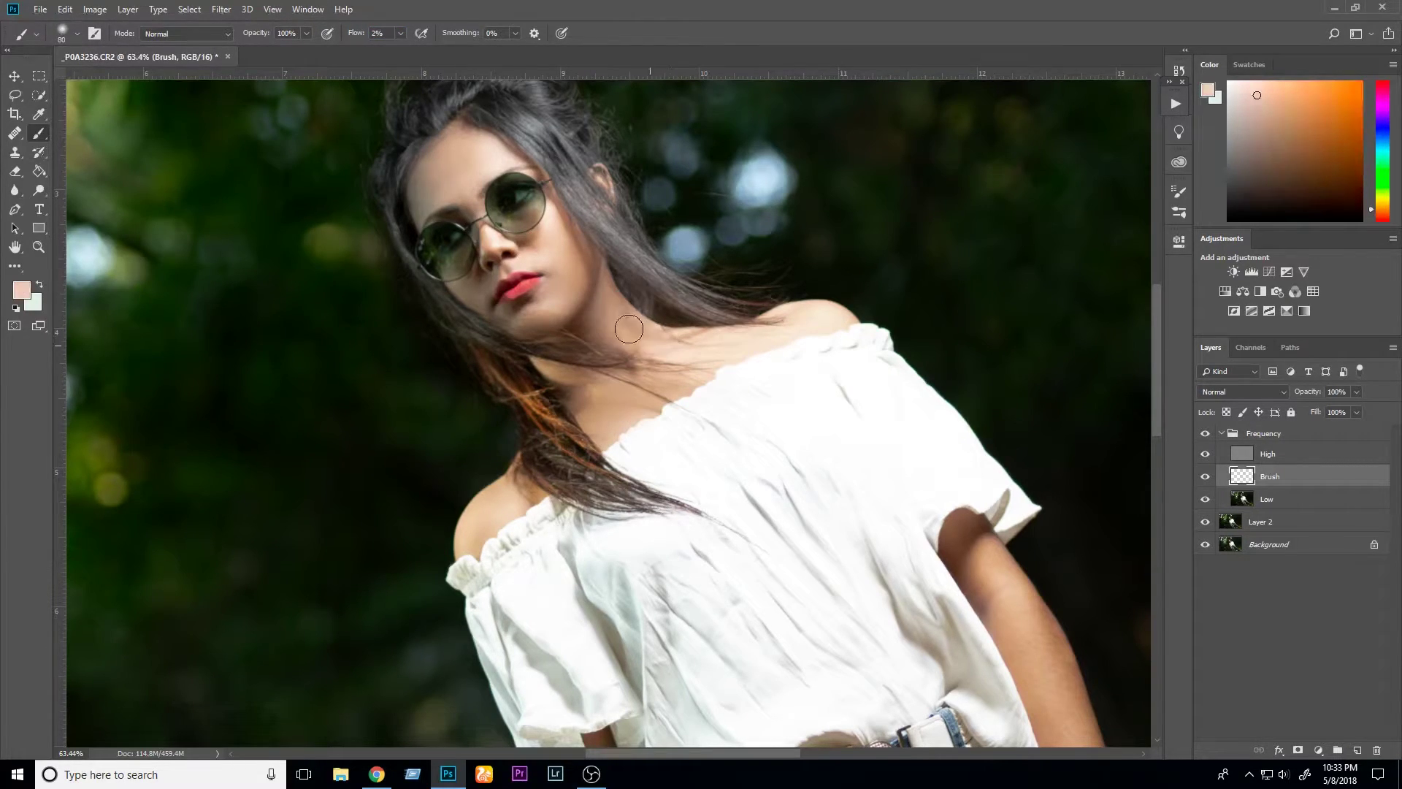
{"action": "left_click_drag", "start_coordinate": [626, 323], "coordinate": [649, 341]}
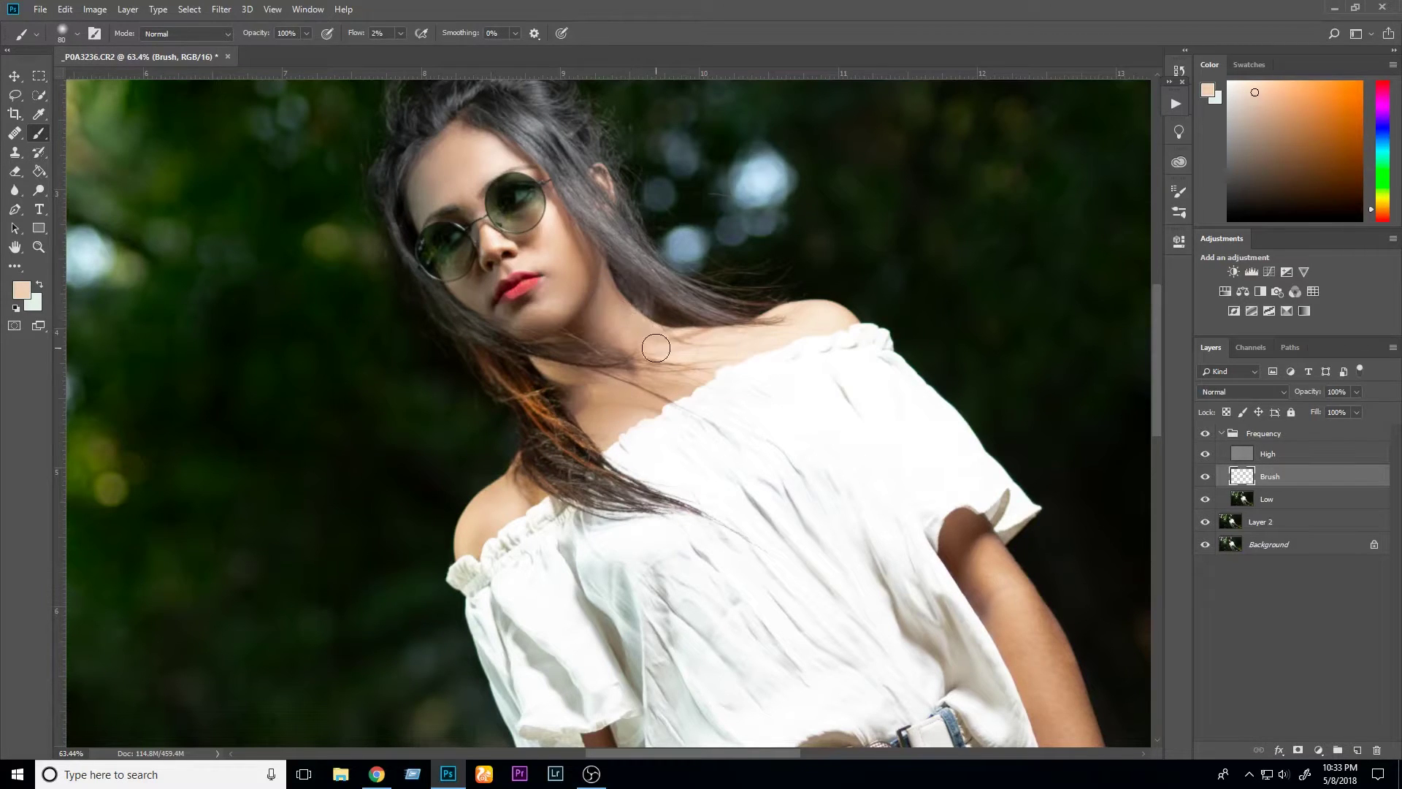
{"action": "left_click", "coordinate": [613, 317], "text": "alt"}
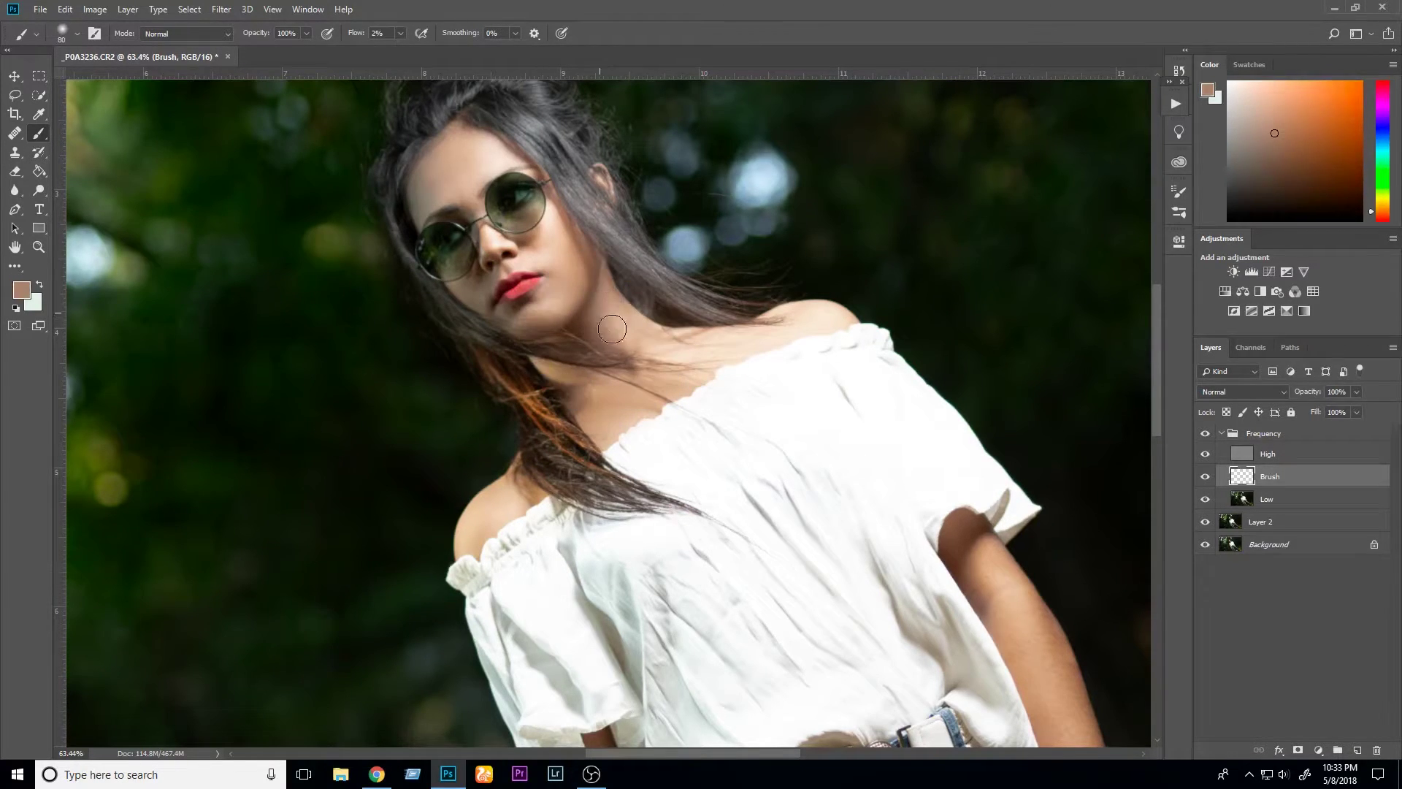
{"action": "left_click", "coordinate": [594, 327], "text": "alt"}
{"action": "left_click", "coordinate": [564, 306], "text": "alt"}
{"action": "left_click", "coordinate": [540, 253], "text": "alt"}
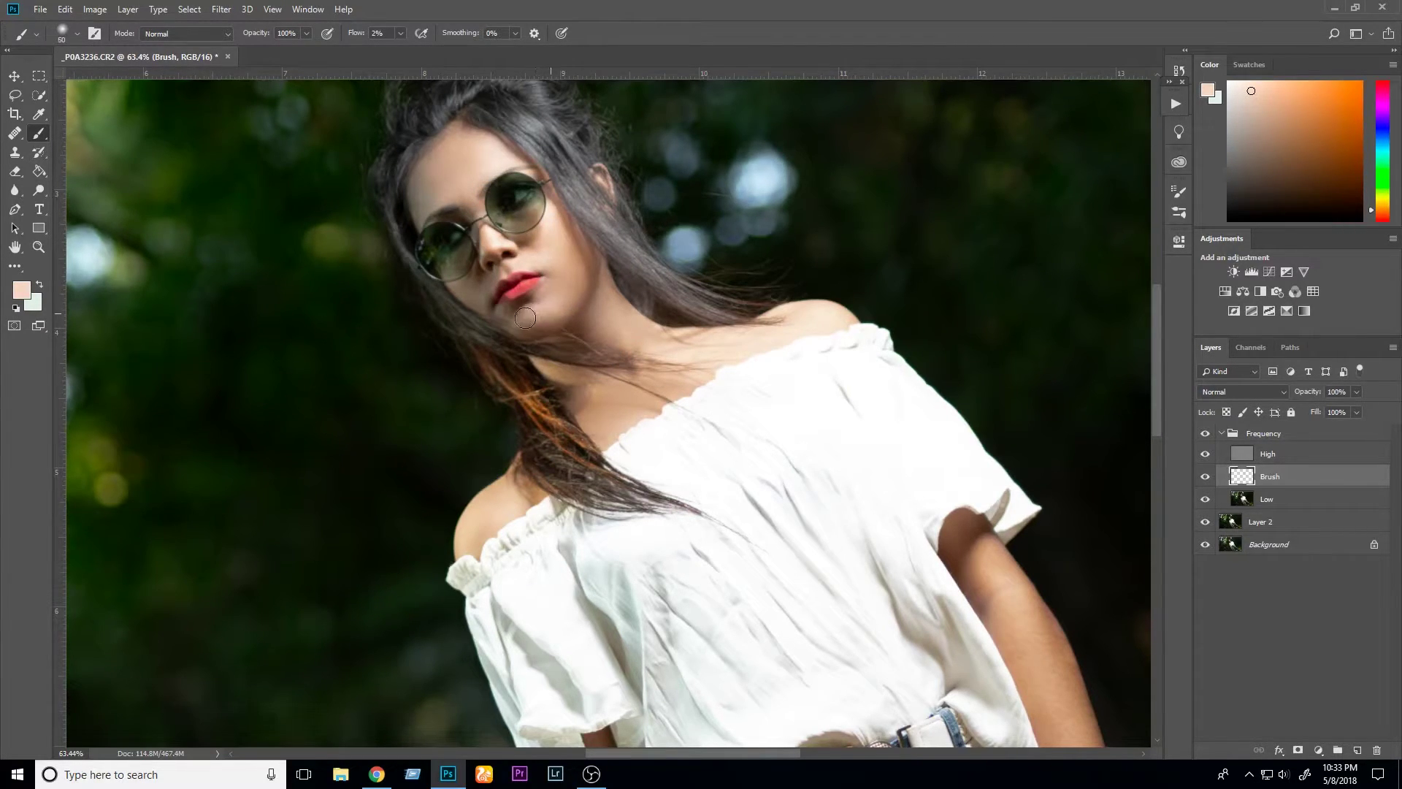
- Sample darker and lighter skin tones from the face, forehead and shadowed cheek
{"action": "left_click", "coordinate": [578, 290], "text": "alt"}
{"action": "left_click", "coordinate": [576, 297], "text": "alt"}
{"action": "left_click", "coordinate": [552, 235], "text": "alt"}
{"action": "left_click", "coordinate": [482, 144], "text": "alt"}
{"action": "left_click", "coordinate": [431, 175], "text": "alt"}
{"action": "left_click", "coordinate": [434, 182], "text": "alt"}
{"action": "scroll", "coordinate": [482, 226], "scroll_direction": "up", "scroll_amount": 2, "text": "alt"}
{"action": "left_click", "coordinate": [518, 242], "text": "alt"}
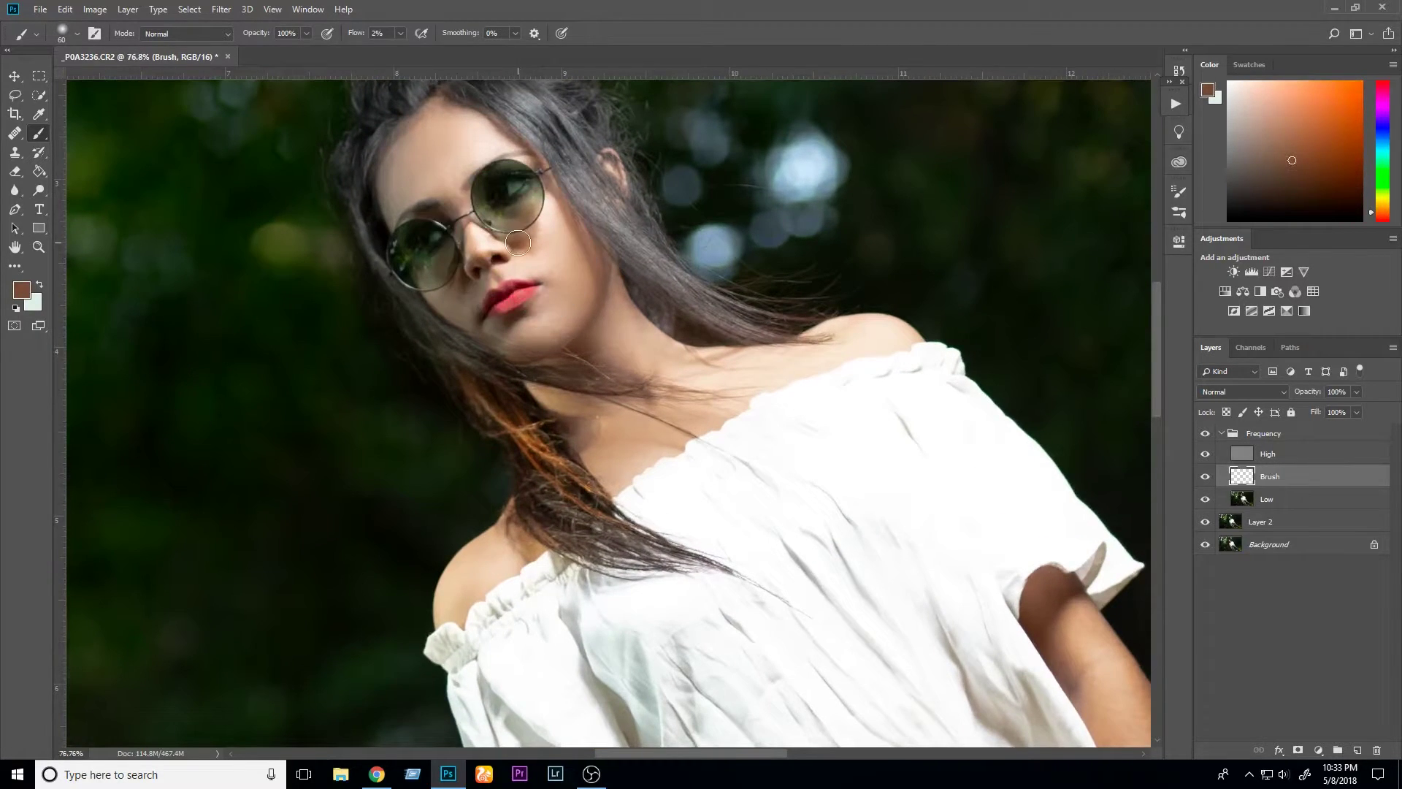
{"action": "left_click", "coordinate": [527, 240], "text": "alt"}
{"action": "left_click", "coordinate": [466, 286], "text": "alt"}
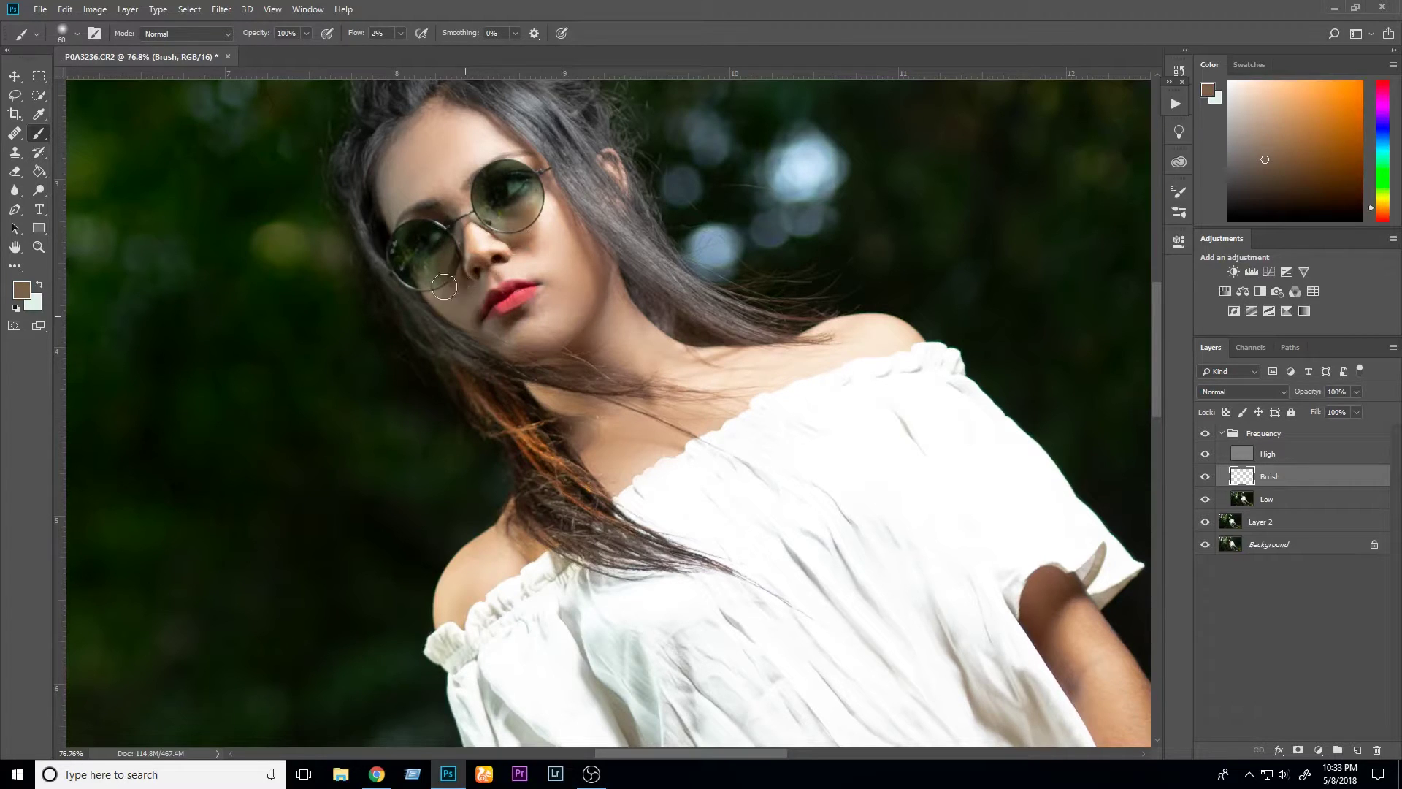
- Sample near-white shirt colours and the arm's skin tones
{"action": "scroll", "coordinate": [553, 297], "scroll_direction": "down", "scroll_amount": 5, "text": "alt"}
{"action": "scroll", "coordinate": [621, 351], "scroll_direction": "down", "scroll_amount": 2, "text": "alt"}
{"action": "scroll", "coordinate": [657, 387], "scroll_direction": "up", "scroll_amount": 2, "text": "alt"}
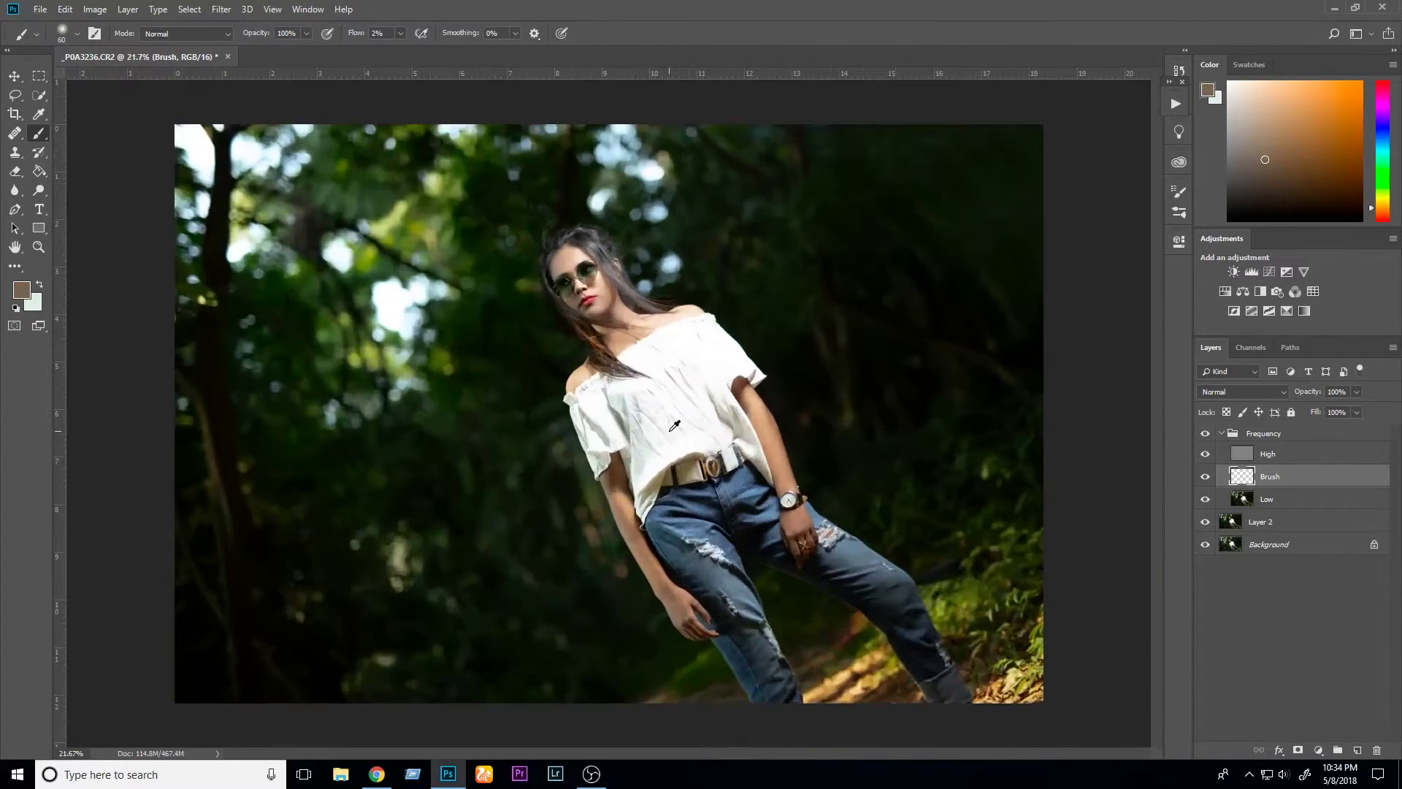
{"action": "scroll", "coordinate": [676, 401], "scroll_direction": "up", "scroll_amount": 1, "text": "alt"}
{"action": "scroll", "coordinate": [676, 401], "scroll_direction": "down", "scroll_amount": 3, "text": "alt"}
{"action": "scroll", "coordinate": [803, 416], "scroll_direction": "up", "scroll_amount": 3, "text": "alt"}
{"action": "scroll", "coordinate": [929, 430], "scroll_direction": "up", "scroll_amount": 2, "text": "alt"}
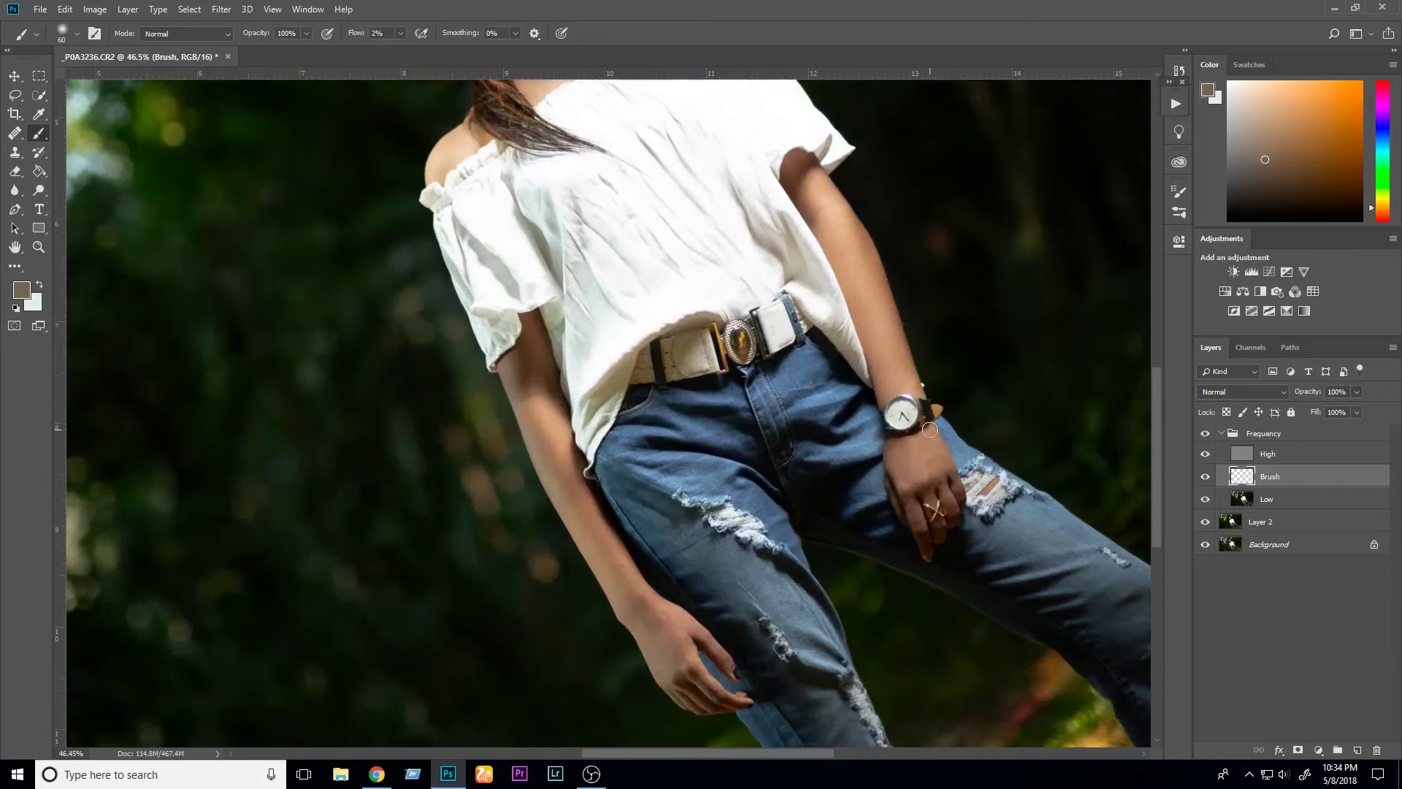
{"action": "scroll", "coordinate": [739, 145], "scroll_direction": "up", "scroll_amount": 3}
{"action": "left_click", "coordinate": [657, 197], "text": "alt"}
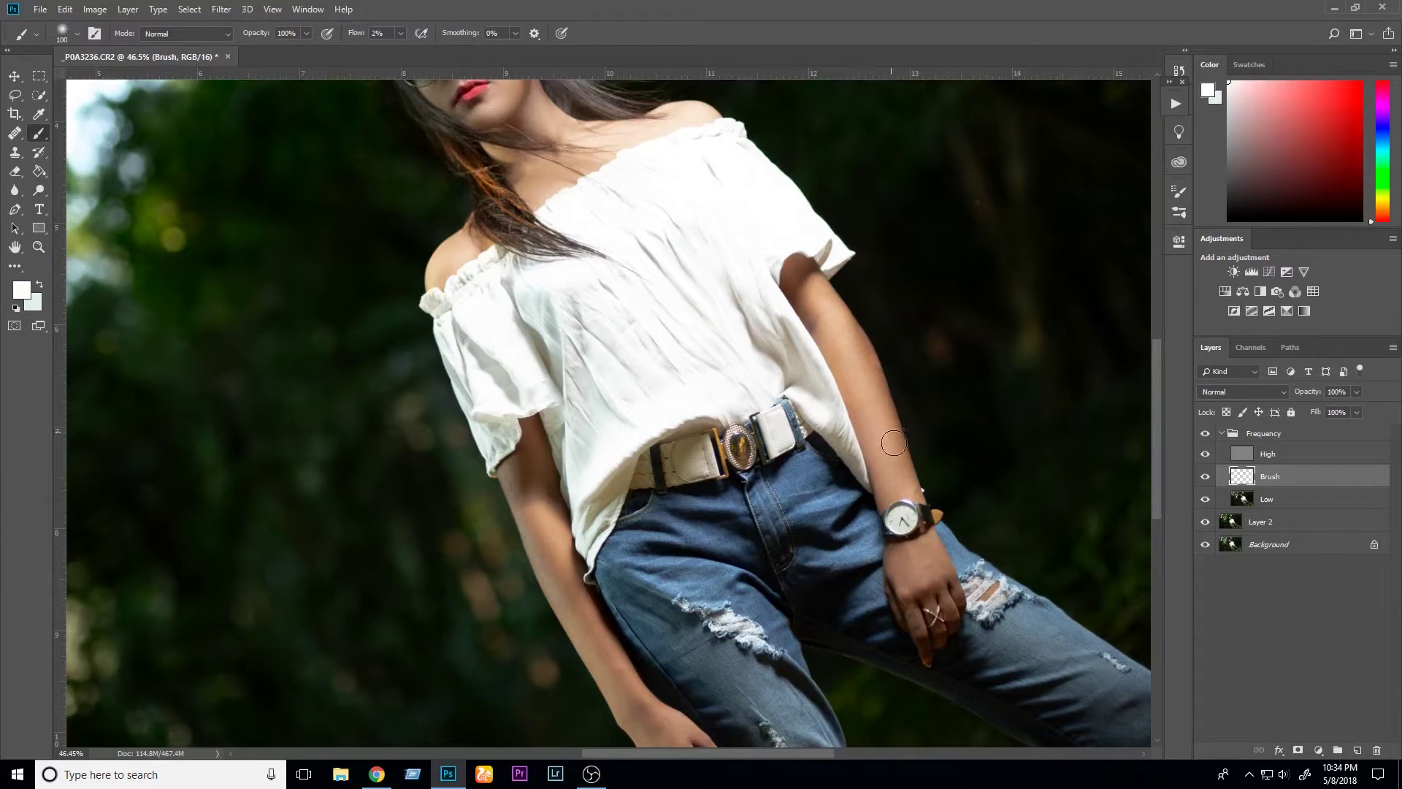
{"action": "left_click", "coordinate": [873, 366], "text": "alt"}
{"action": "left_click", "coordinate": [825, 312], "text": "alt"}
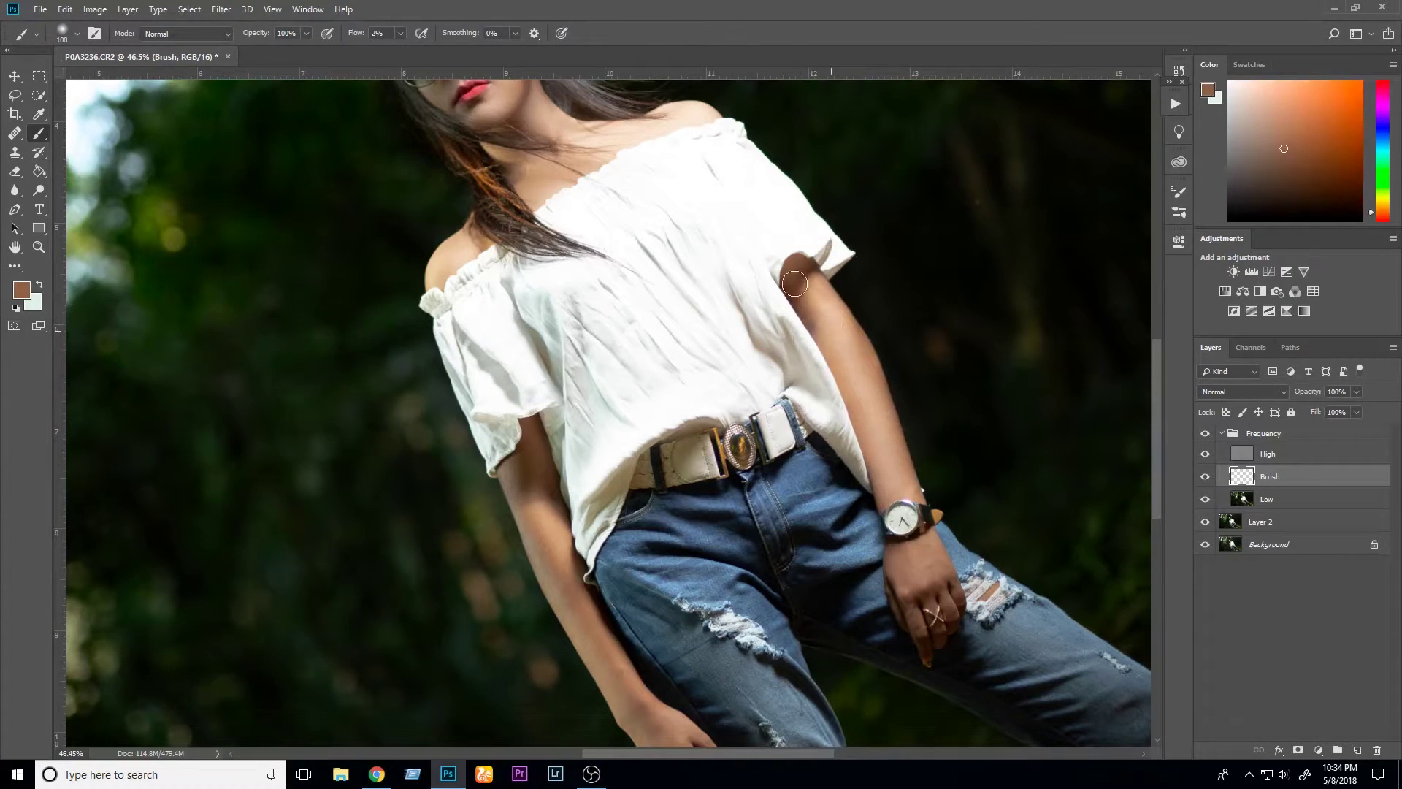
{"action": "scroll", "coordinate": [762, 518], "scroll_direction": "down", "scroll_amount": 3}
{"action": "left_click", "coordinate": [734, 180], "text": "alt"}
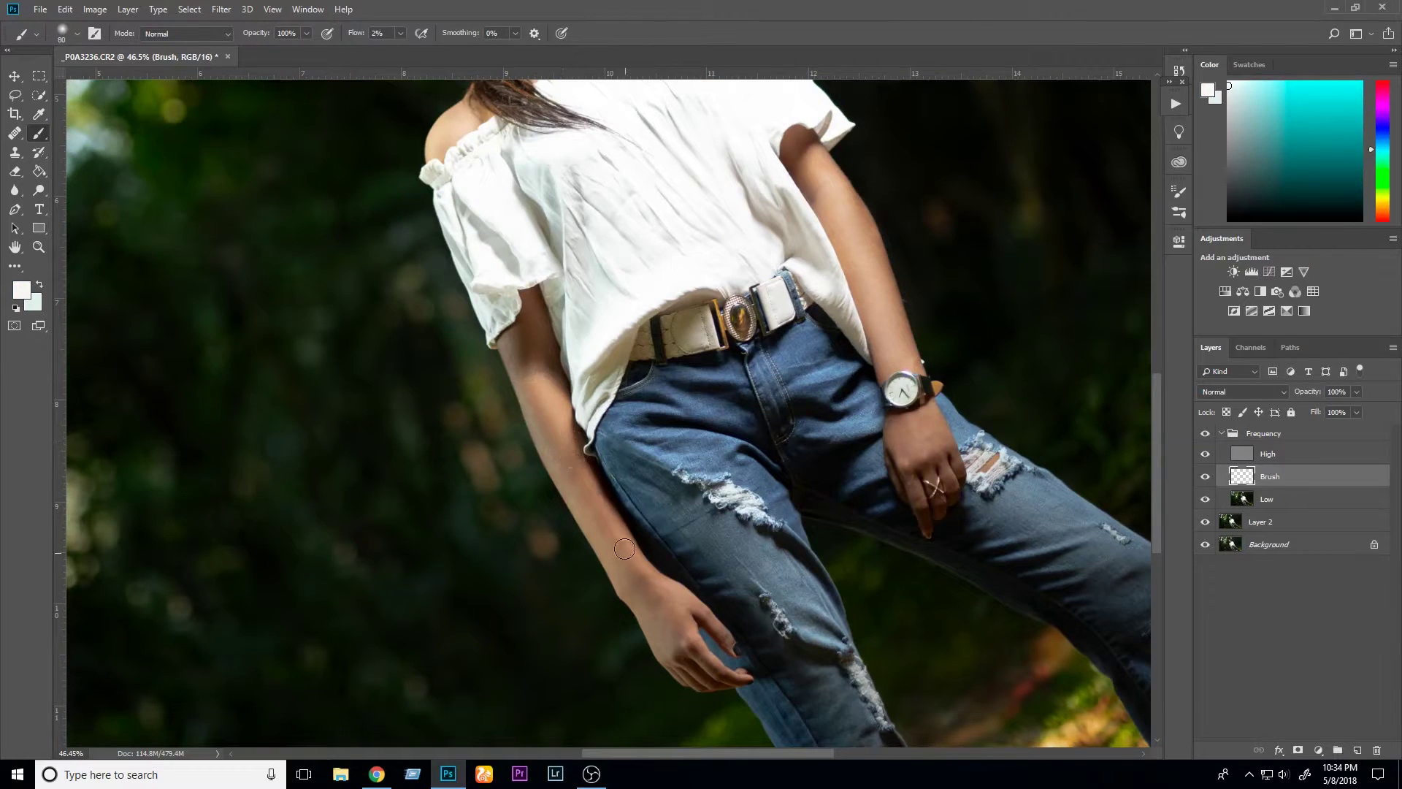
- Enlarge the brush to 125 and paint a faint skin-tone stroke up the arm
{"action": "key", "text": "bracketright"}
{"action": "key", "text": "bracketright"}
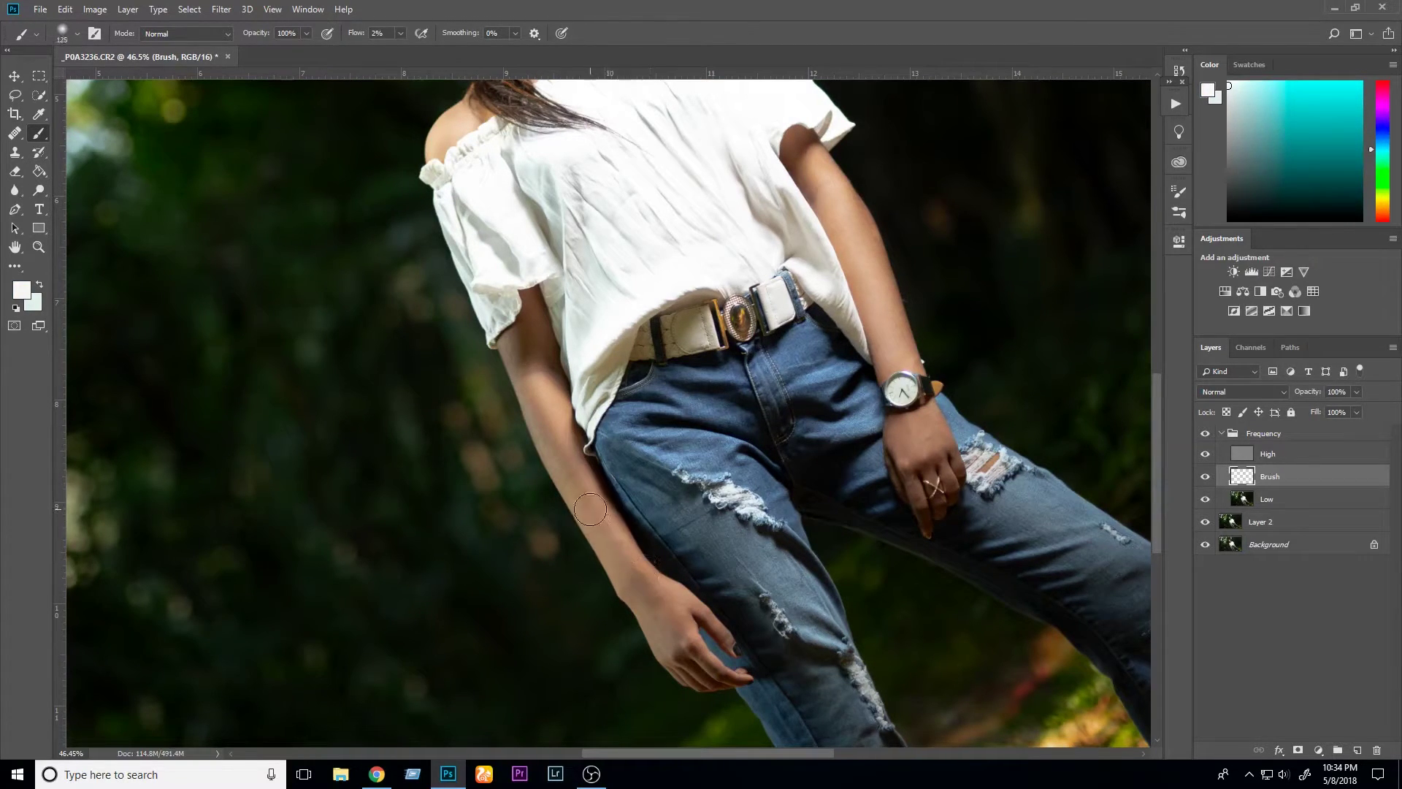
{"action": "left_click_drag", "start_coordinate": [649, 565], "coordinate": [579, 486]}
{"action": "left_click", "coordinate": [545, 415], "text": "alt"}
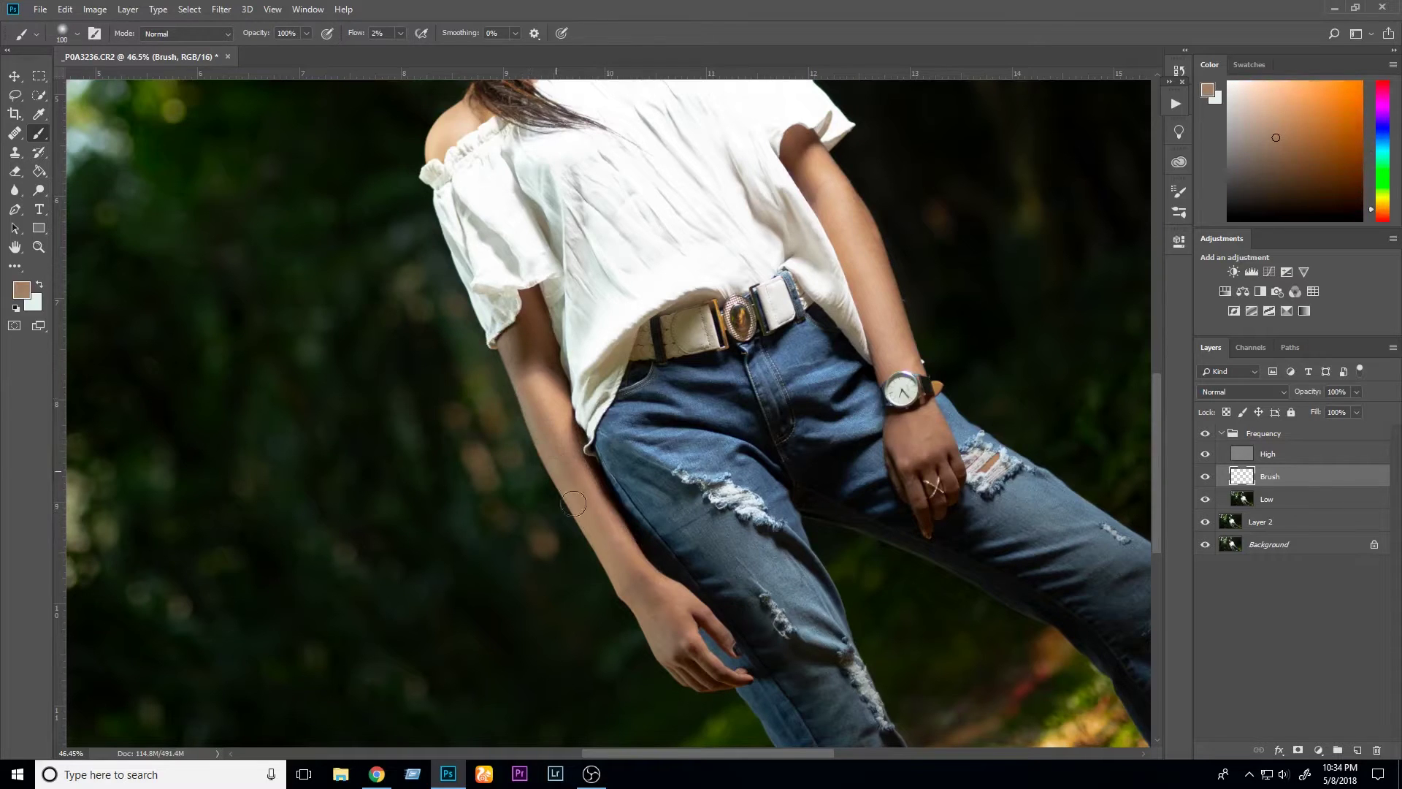
{"action": "left_click", "coordinate": [665, 597], "text": "alt"}
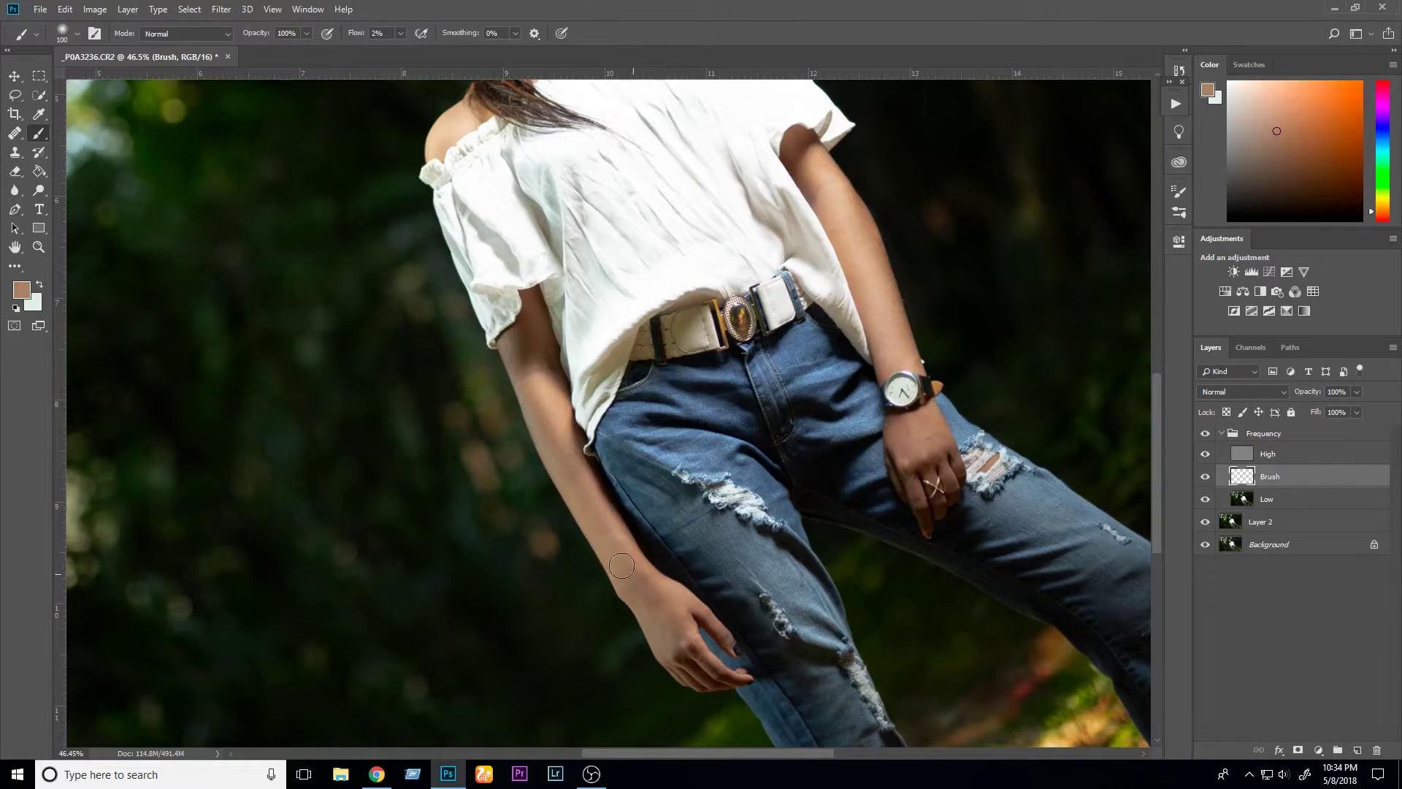
{"action": "left_click", "coordinate": [631, 571], "text": "alt"}
{"action": "left_click", "coordinate": [672, 603], "text": "alt"}
- Re-sample darker arm skin tones and the shirt's white, then zoom out
{"action": "scroll", "coordinate": [686, 615], "scroll_direction": "down", "scroll_amount": 1}
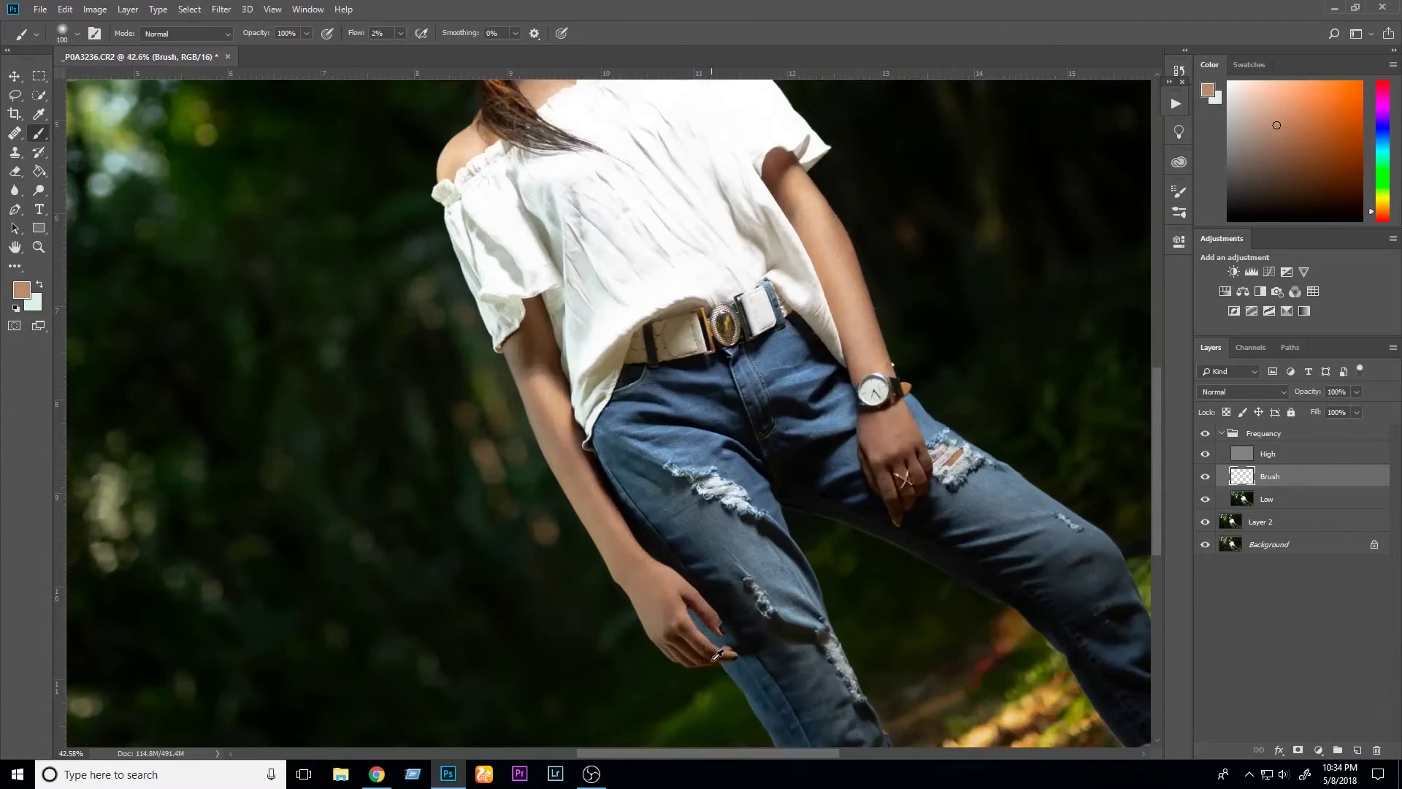
{"action": "scroll", "coordinate": [620, 606], "scroll_direction": "up", "scroll_amount": 5}
{"action": "left_click", "coordinate": [523, 589], "text": "alt"}
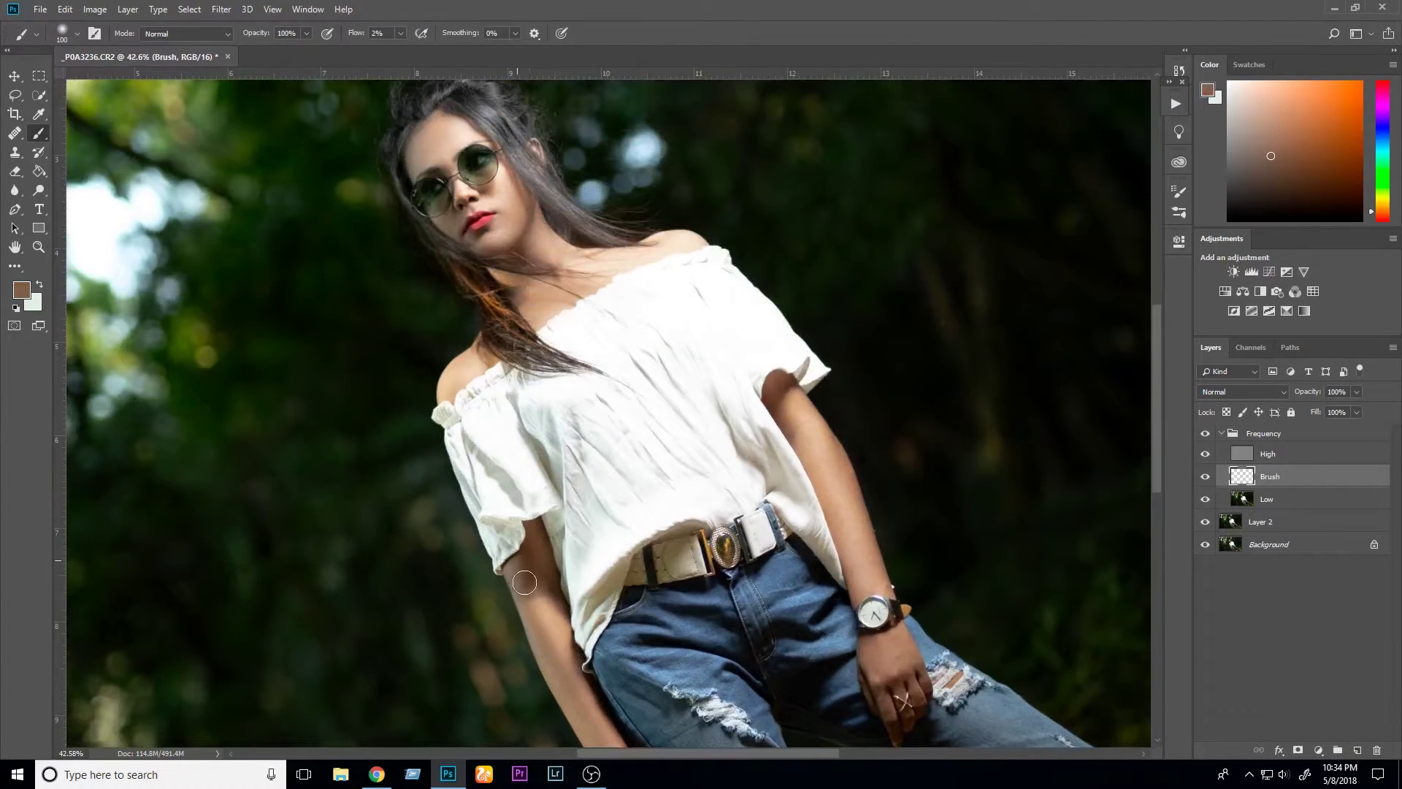
{"action": "left_click", "coordinate": [528, 590], "text": "alt"}
{"action": "left_click", "coordinate": [611, 397], "text": "alt"}
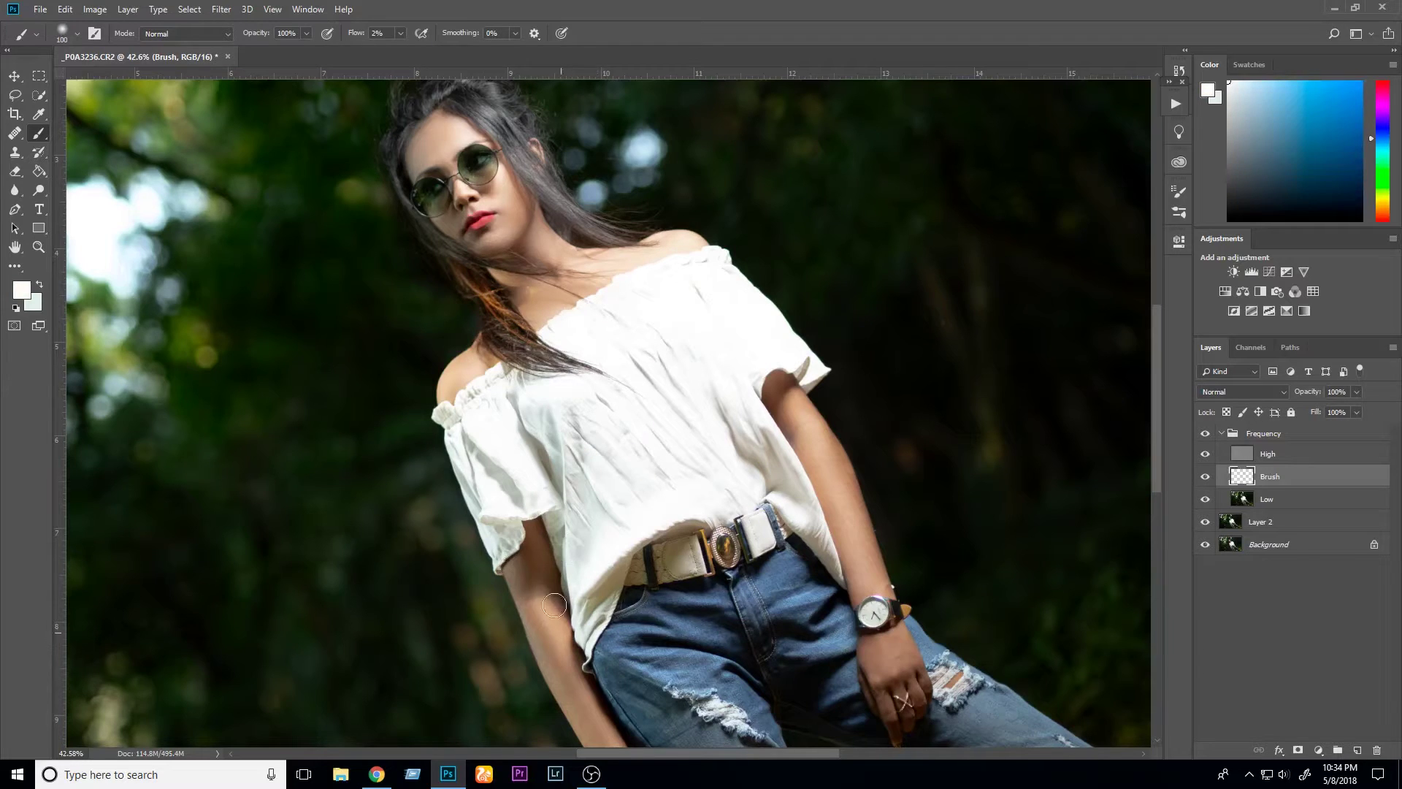
{"action": "left_click", "coordinate": [537, 573], "text": "alt"}
{"action": "scroll", "coordinate": [463, 453], "scroll_direction": "down", "scroll_amount": 2}
{"action": "scroll", "coordinate": [736, 509], "scroll_direction": "down", "scroll_amount": 2}
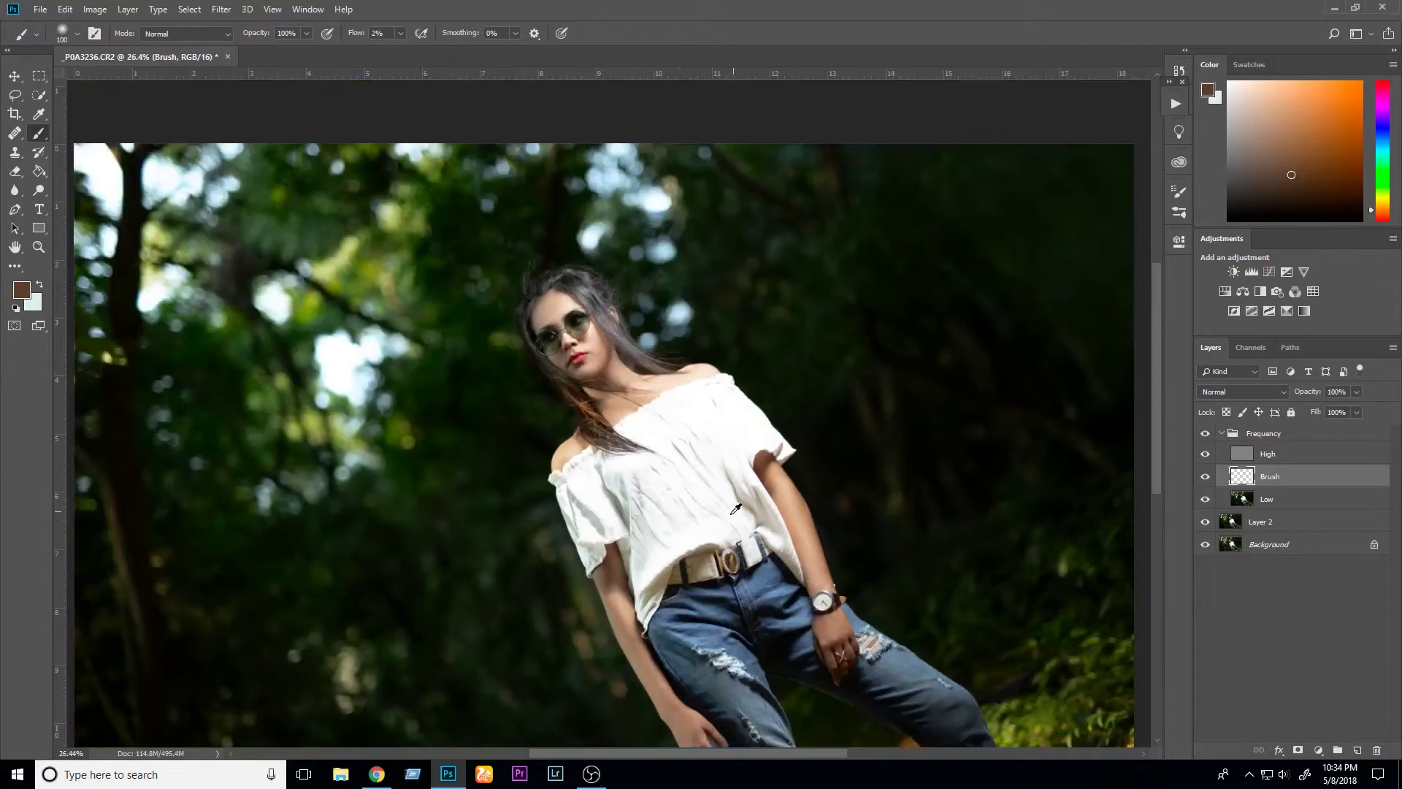
{"action": "scroll", "coordinate": [736, 509], "scroll_direction": "down", "scroll_amount": 2}
{"action": "scroll", "coordinate": [736, 509], "scroll_direction": "up", "scroll_amount": 1}
{"action": "scroll", "coordinate": [736, 509], "scroll_direction": "up", "scroll_amount": 1}
{"action": "scroll", "coordinate": [736, 509], "scroll_direction": "up", "scroll_amount": 1}
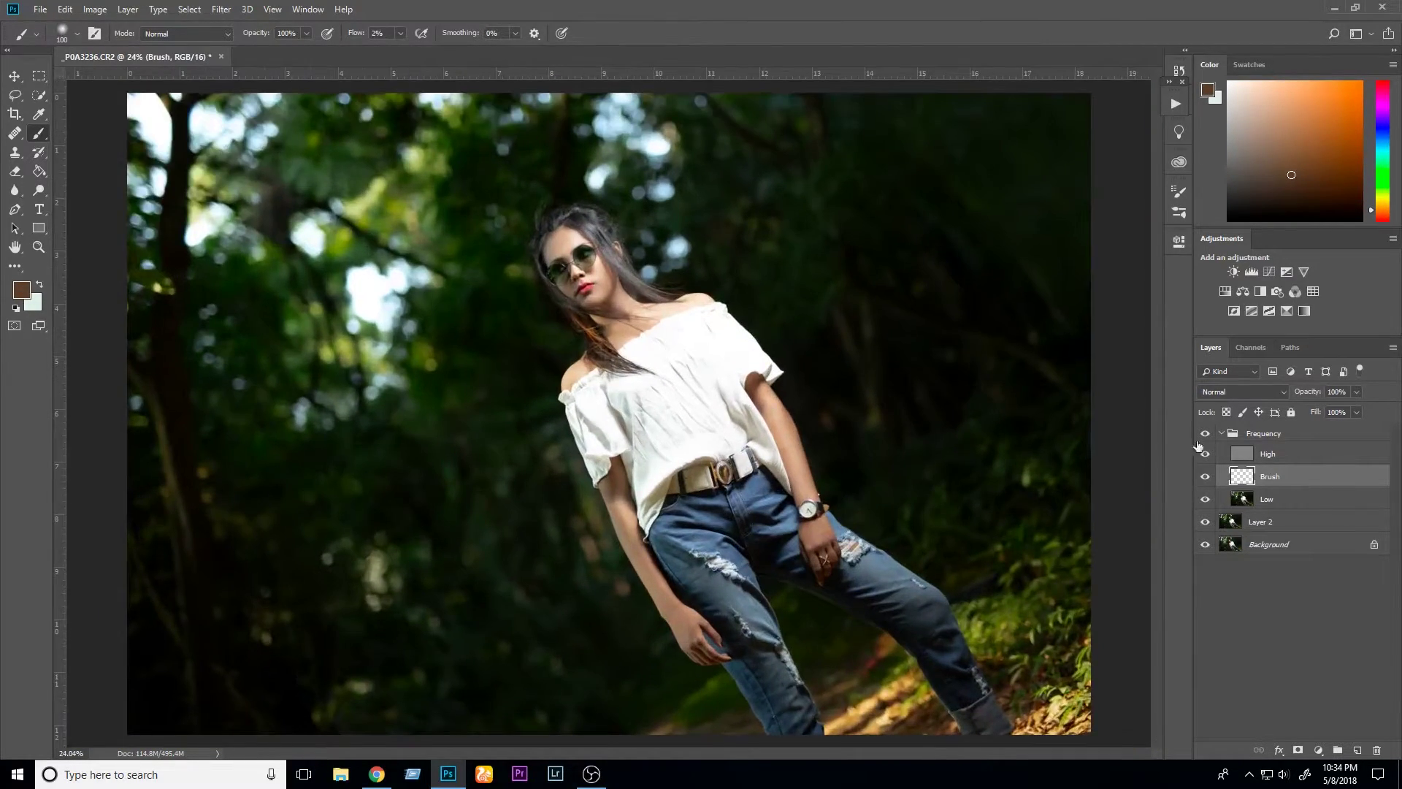
- Merge the Frequency group and add a new 50% gray-filled layer in Soft Light mode
{"action": "left_click", "coordinate": [1224, 436]}
{"action": "key", "text": "ctrl+e"}
{"action": "key", "text": "ctrl+shift+alt+n"}
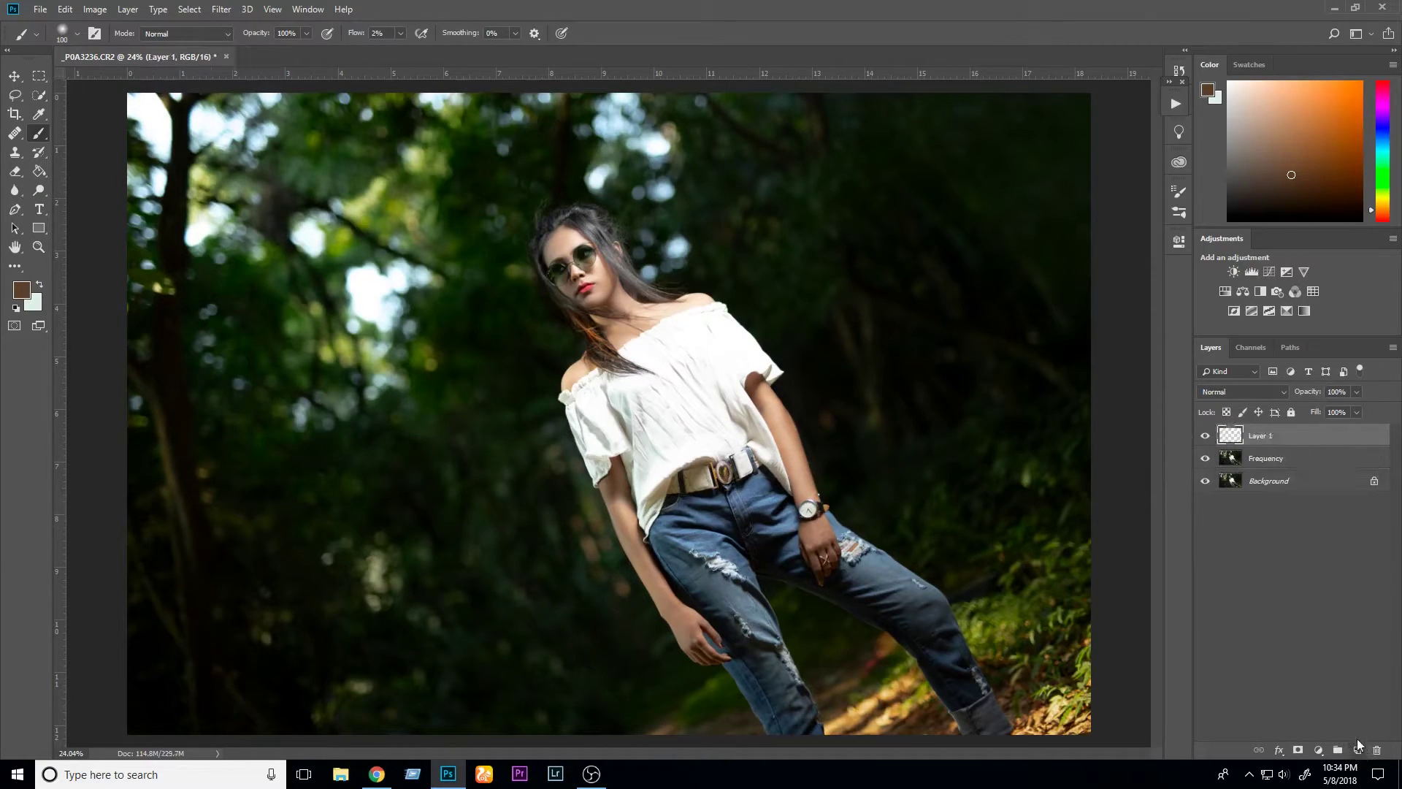
{"action": "key", "text": "shift+BackSpace"}
{"action": "key", "text": "Return"}
{"action": "key", "text": "b"}
{"action": "left_click", "coordinate": [1241, 392]}
- Set up the brush with default black and white colours and 4% flow
{"action": "left_click", "coordinate": [1238, 581]}
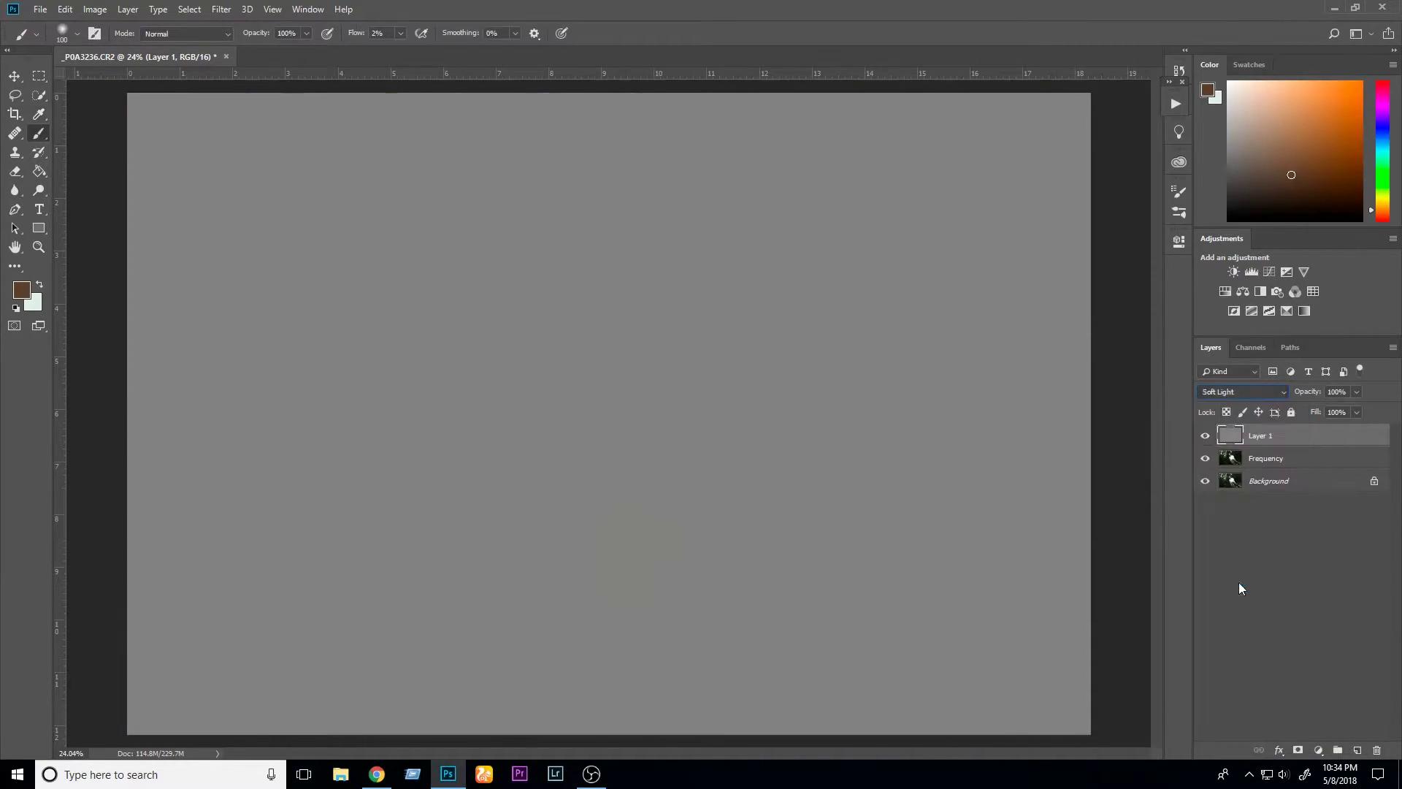
{"action": "left_click", "coordinate": [16, 306]}
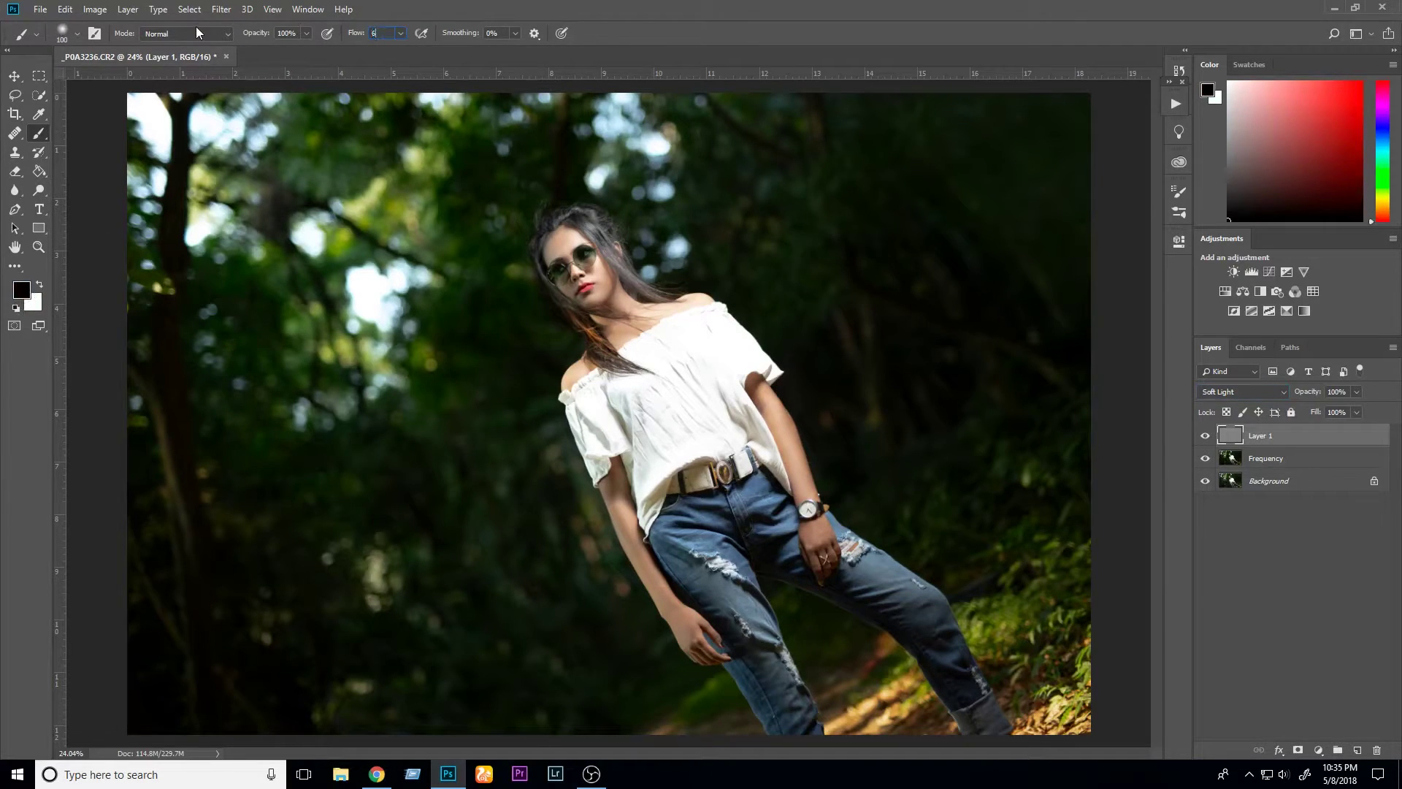
{"action": "key", "text": "BackSpace"}
{"action": "type", "text": "4"}
{"action": "left_click", "coordinate": [62, 38]}
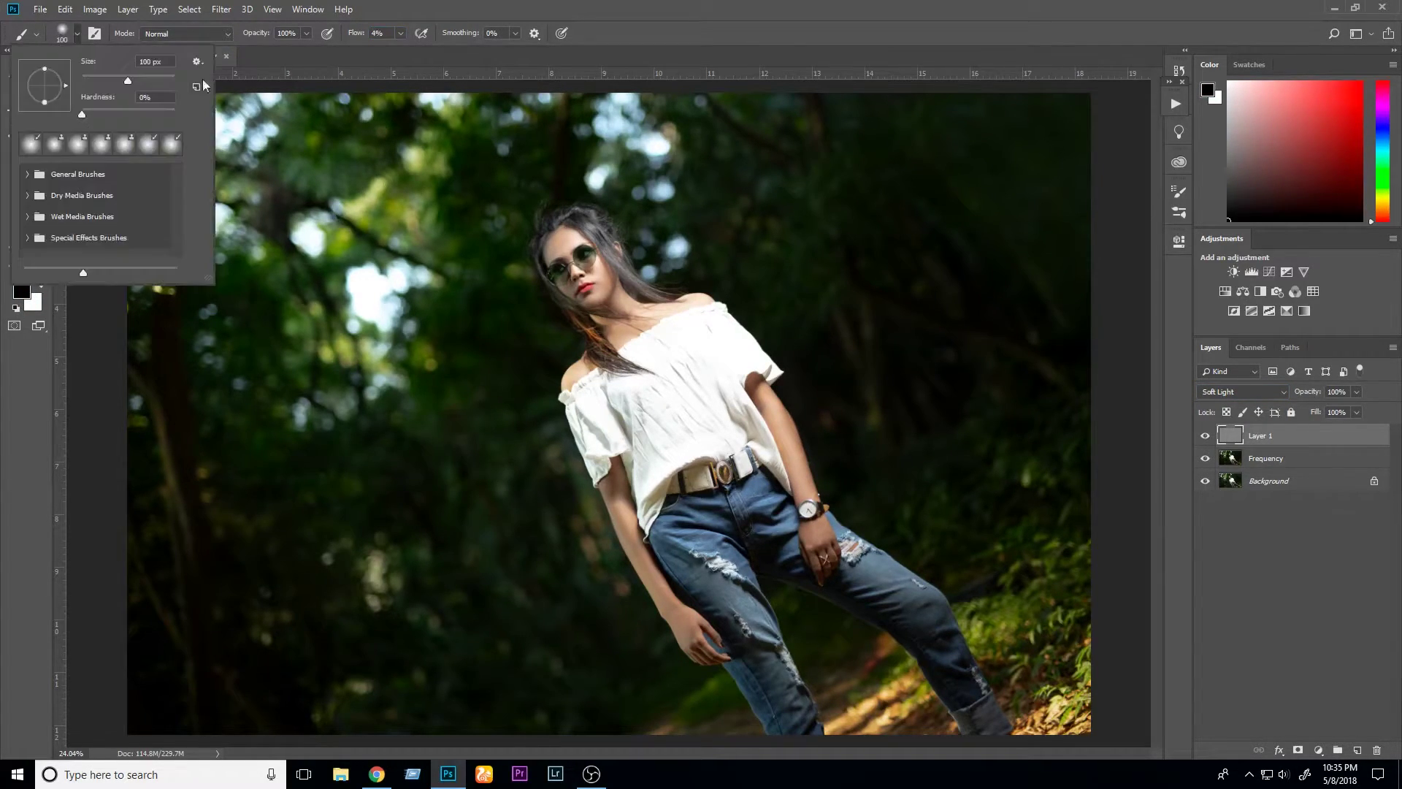
{"action": "key", "text": "Return"}
- Try brush sizes from 80 to 200 px, then darken the hair beside the temple at 125 px
{"action": "key", "text": "bracketright"}
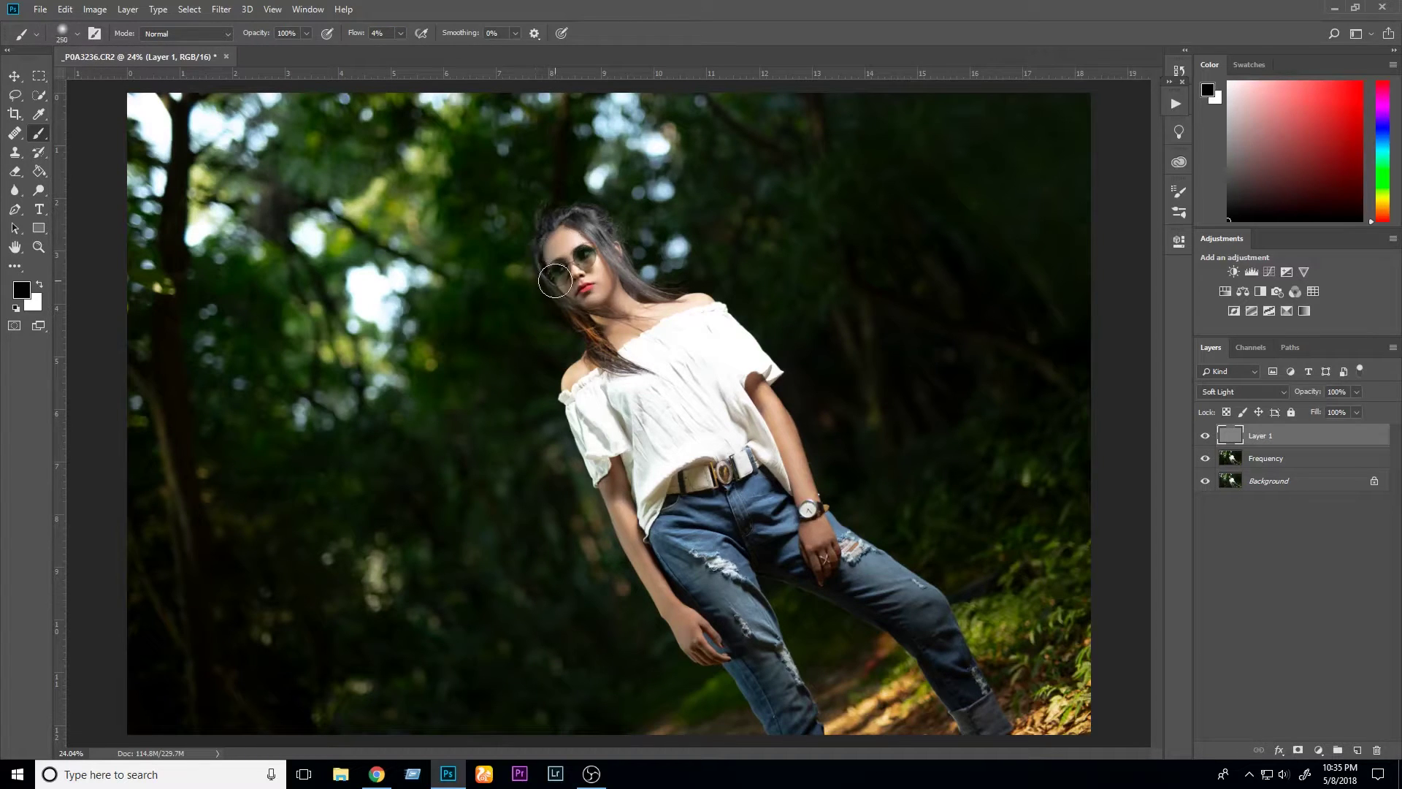
{"action": "scroll", "coordinate": [536, 248], "scroll_direction": "up", "scroll_amount": 3}
{"action": "scroll", "coordinate": [544, 227], "scroll_direction": "up", "scroll_amount": 3}
{"action": "key", "text": "bracketleft"}
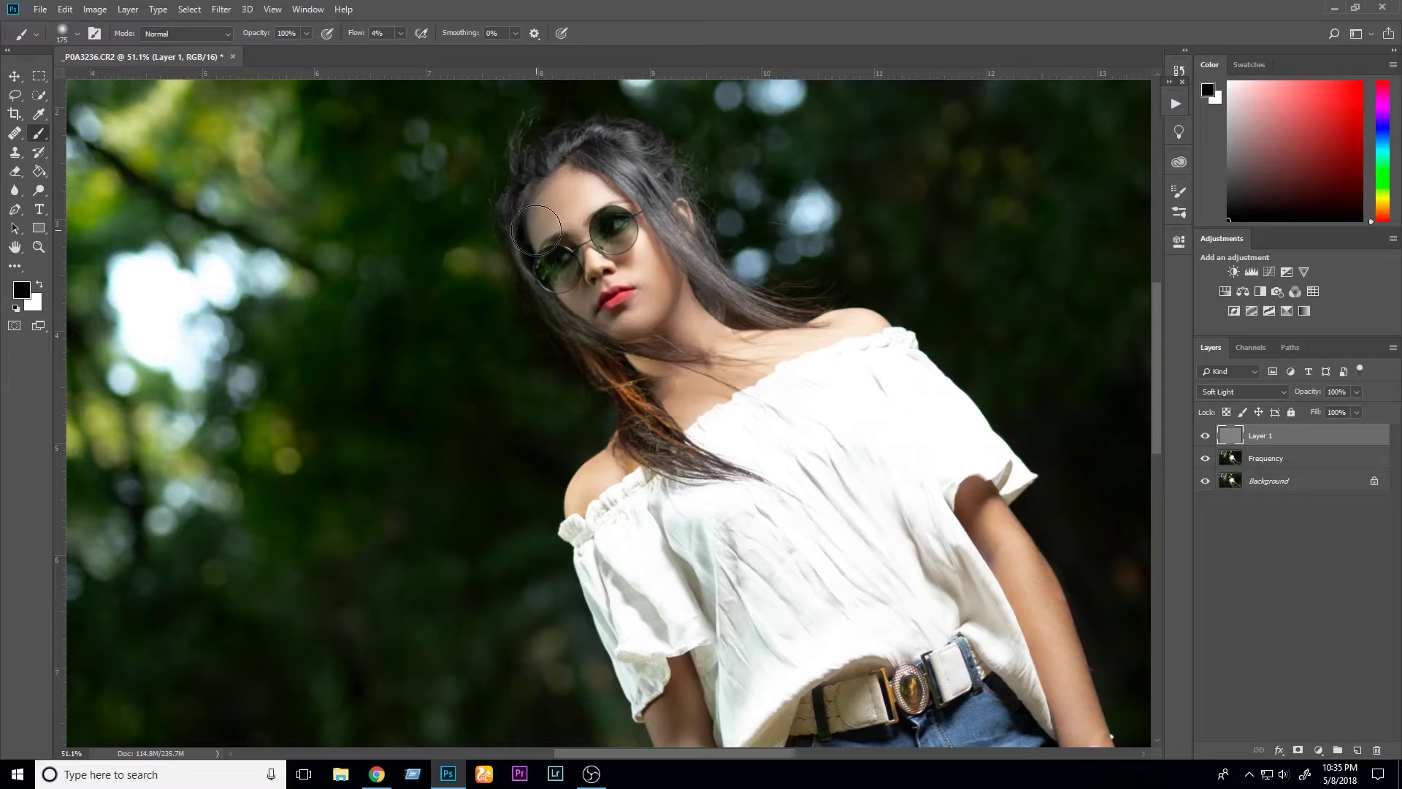
{"action": "key", "text": "bracketleft"}
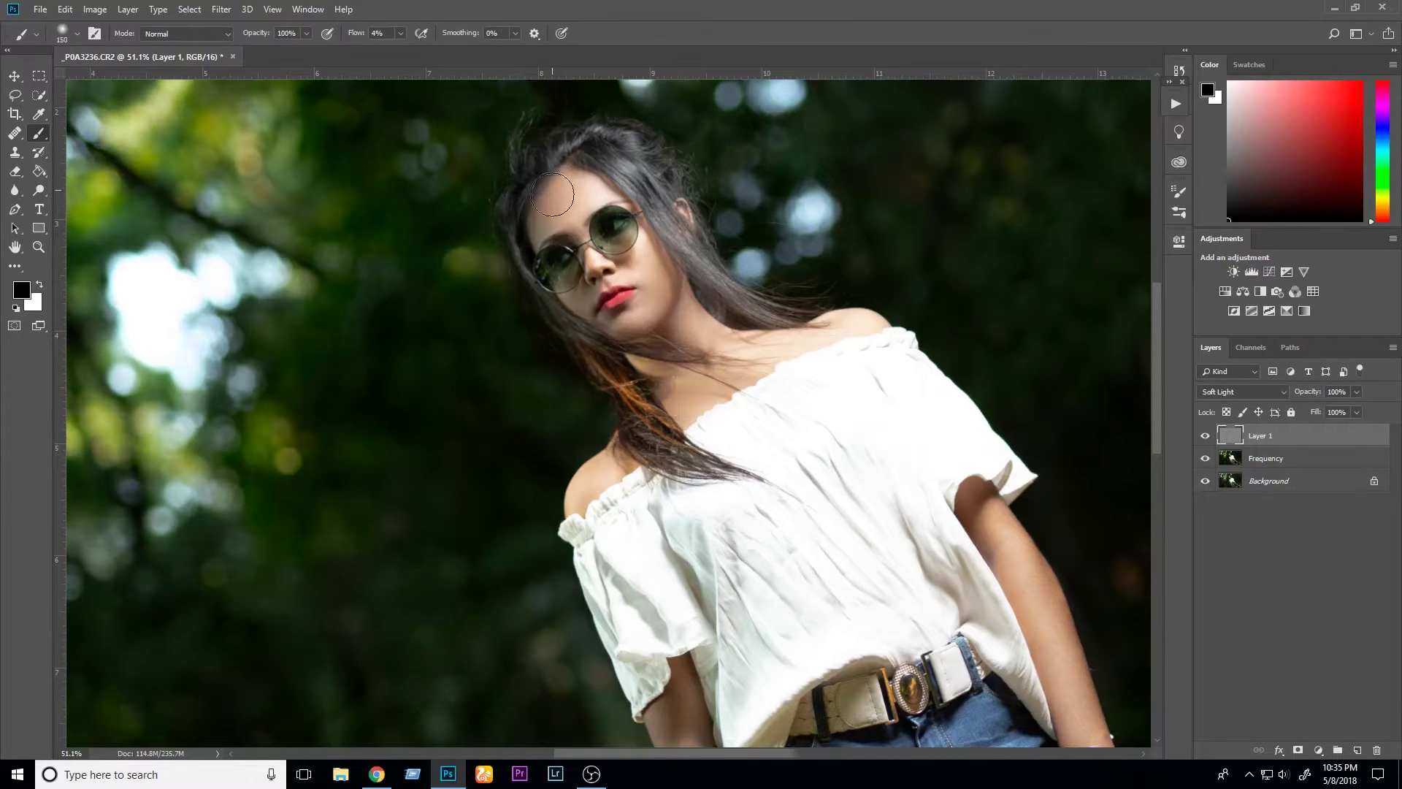
{"action": "key", "text": "bracketleft"}
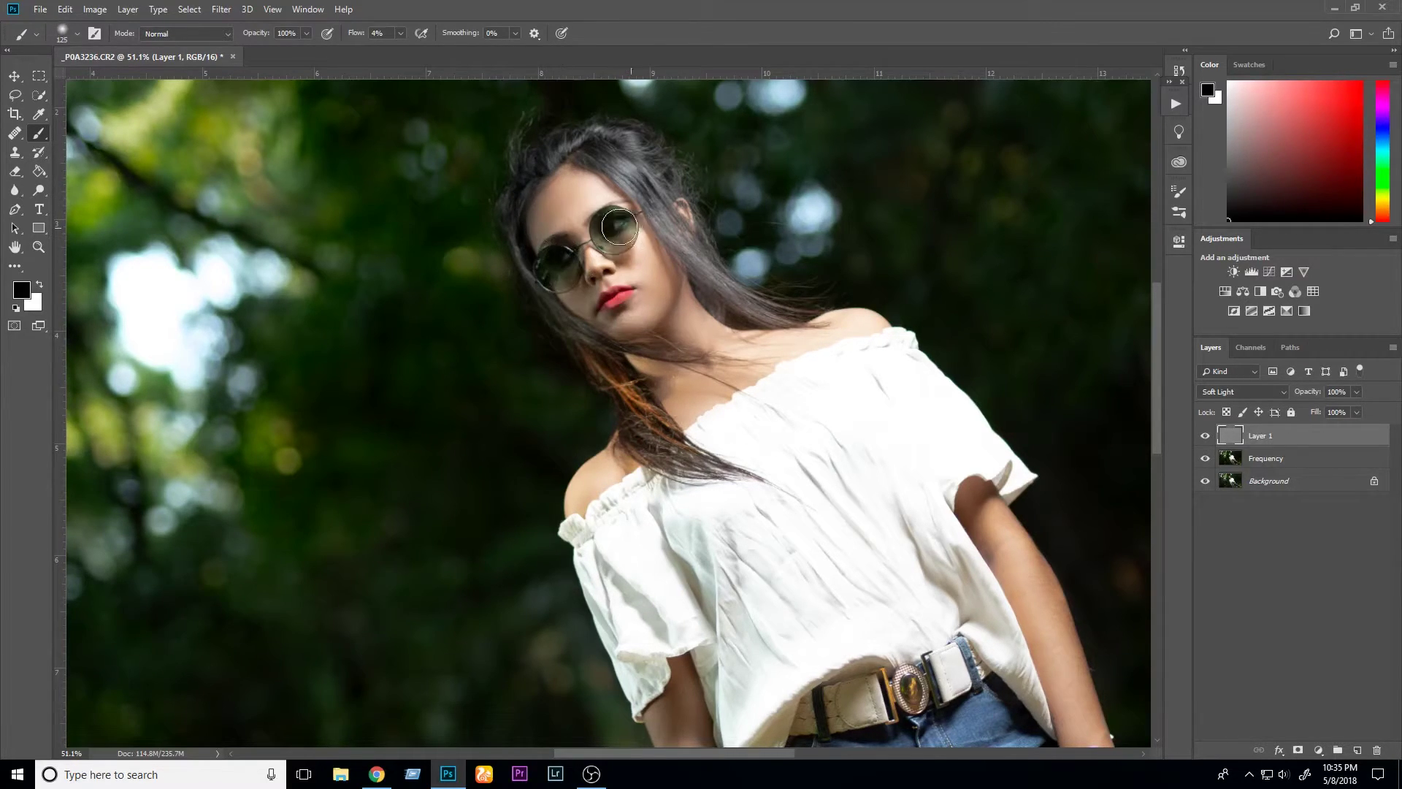
{"action": "key", "text": "bracketleft"}
{"action": "key", "text": "bracketleft"}
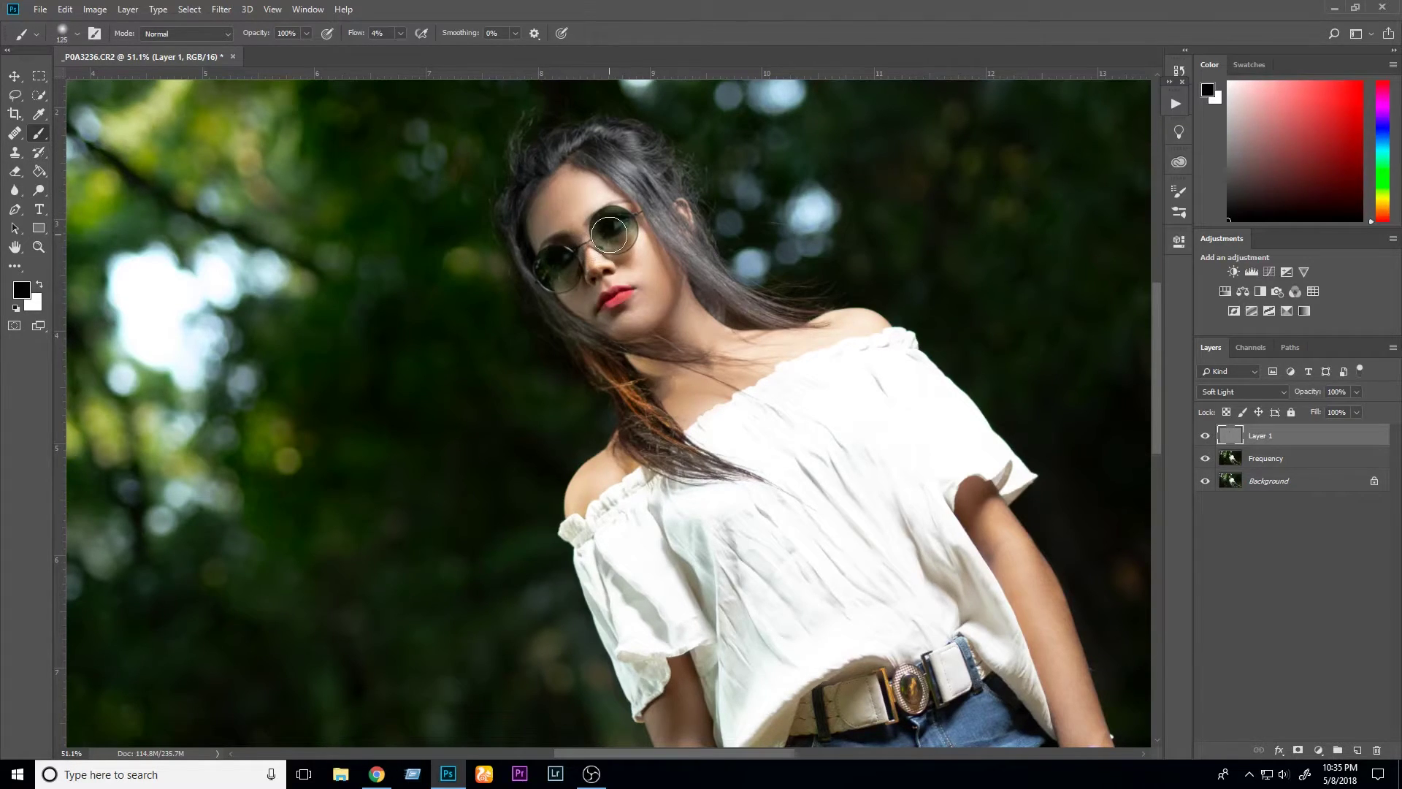
{"action": "key", "text": "bracketright"}
{"action": "key", "text": "bracketright"}
{"action": "key", "text": "bracketright"}
{"action": "key", "text": "bracketleft"}
{"action": "key", "text": "bracketleft"}
{"action": "key", "text": "bracketleft"}
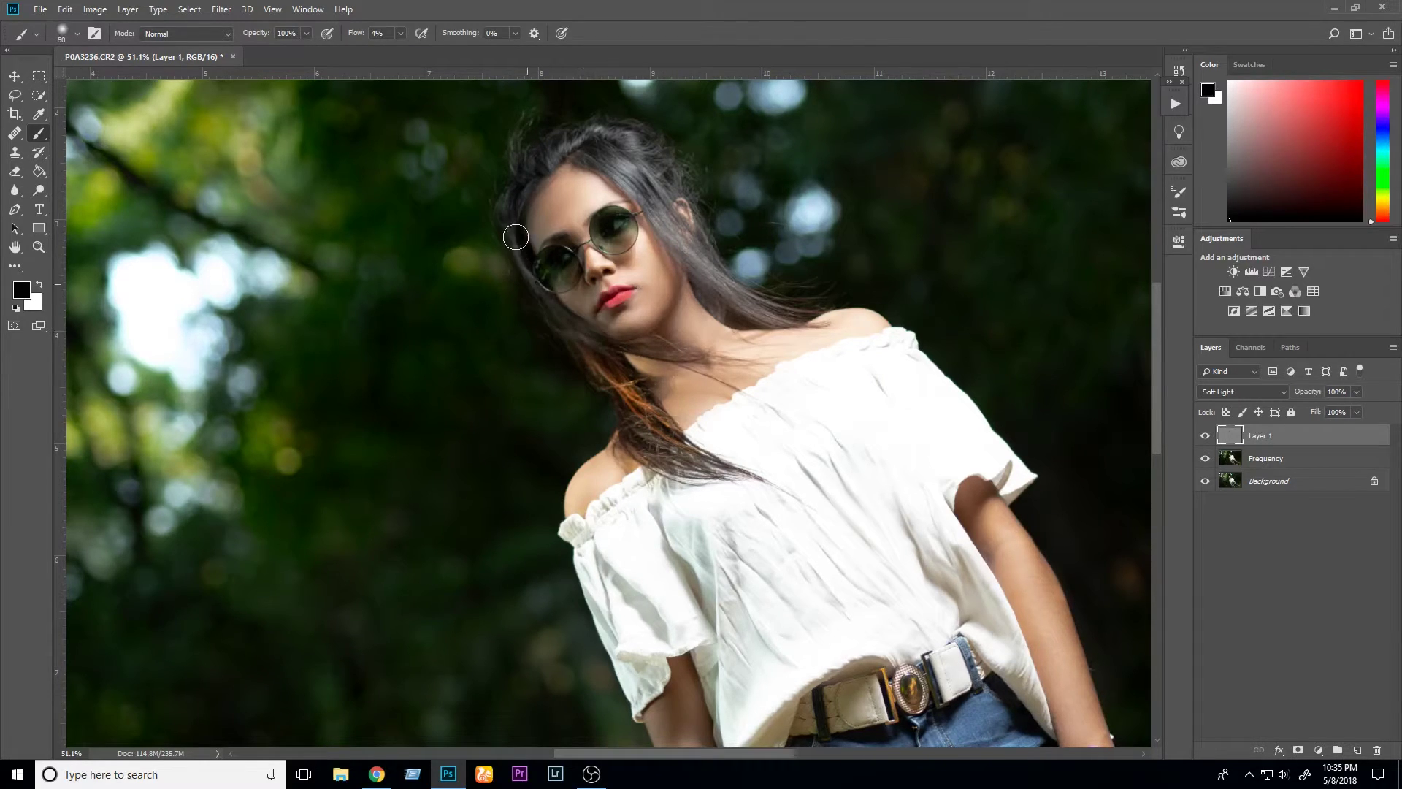
{"action": "key", "text": "bracketright"}
{"action": "key", "text": "bracketright"}
{"action": "key", "text": "bracketright"}
{"action": "left_click_drag", "start_coordinate": [647, 214], "coordinate": [738, 302]}
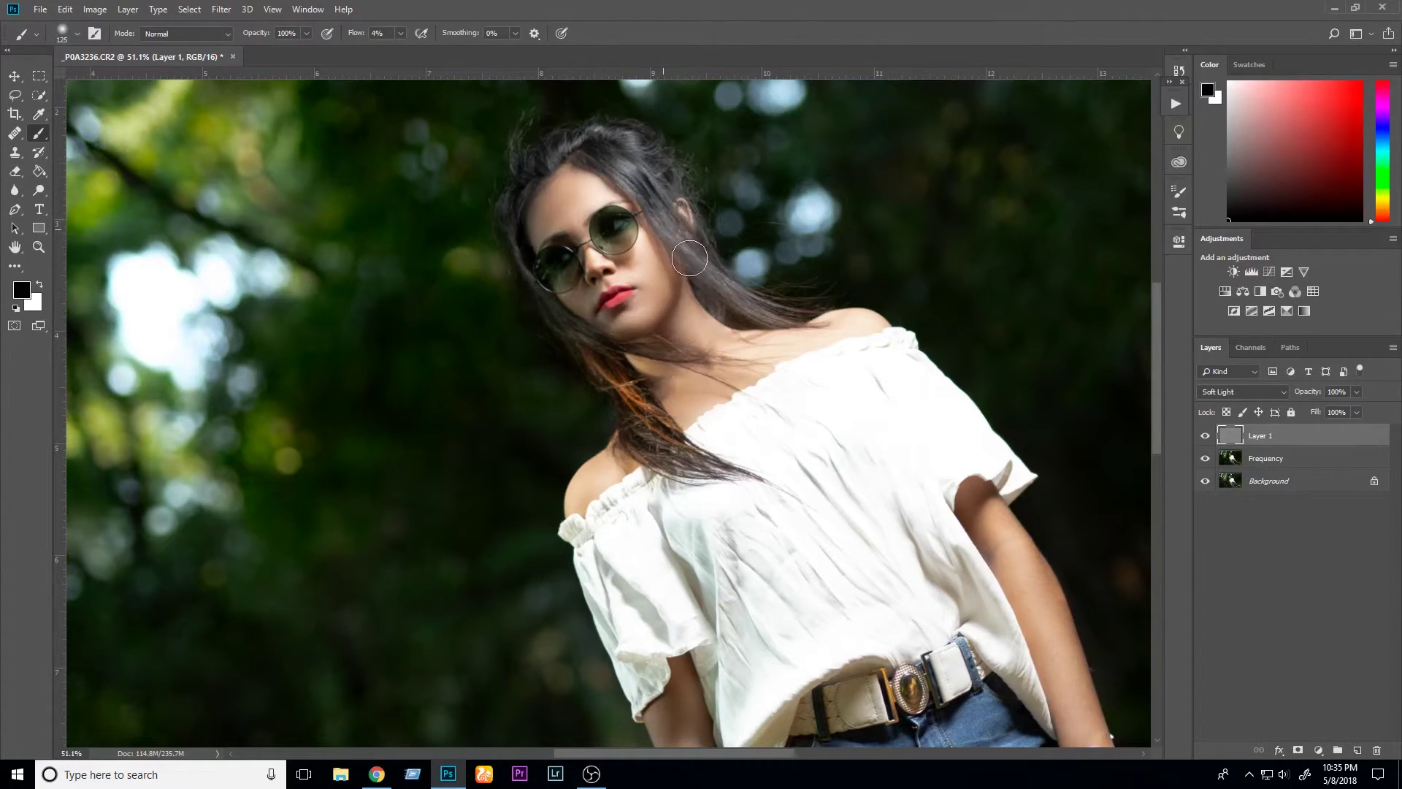
- Darken the shading along the arm with a 100 px brush
{"action": "key", "text": "bracketright"}
{"action": "key", "text": "bracketright"}
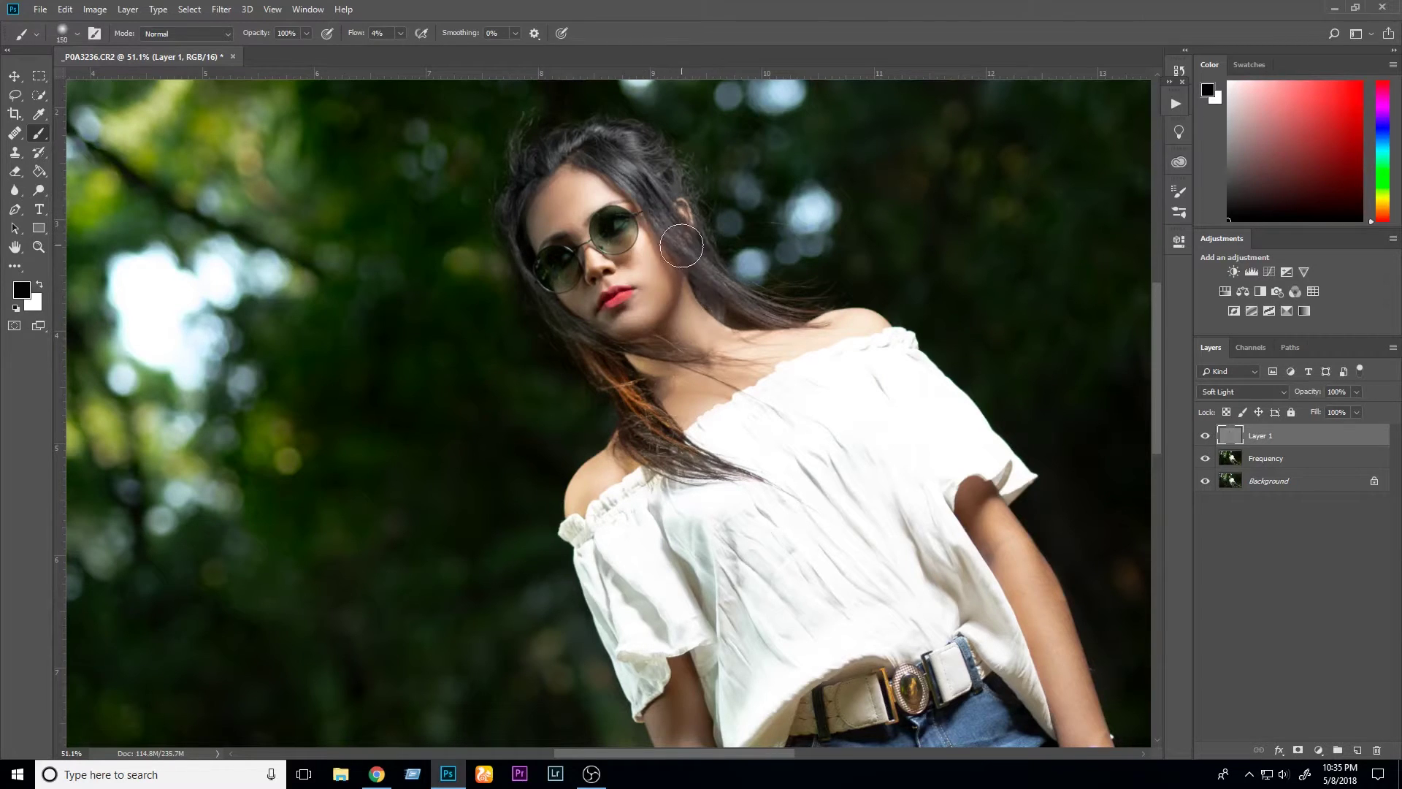
{"action": "scroll", "coordinate": [555, 292], "scroll_direction": "down", "scroll_amount": 1}
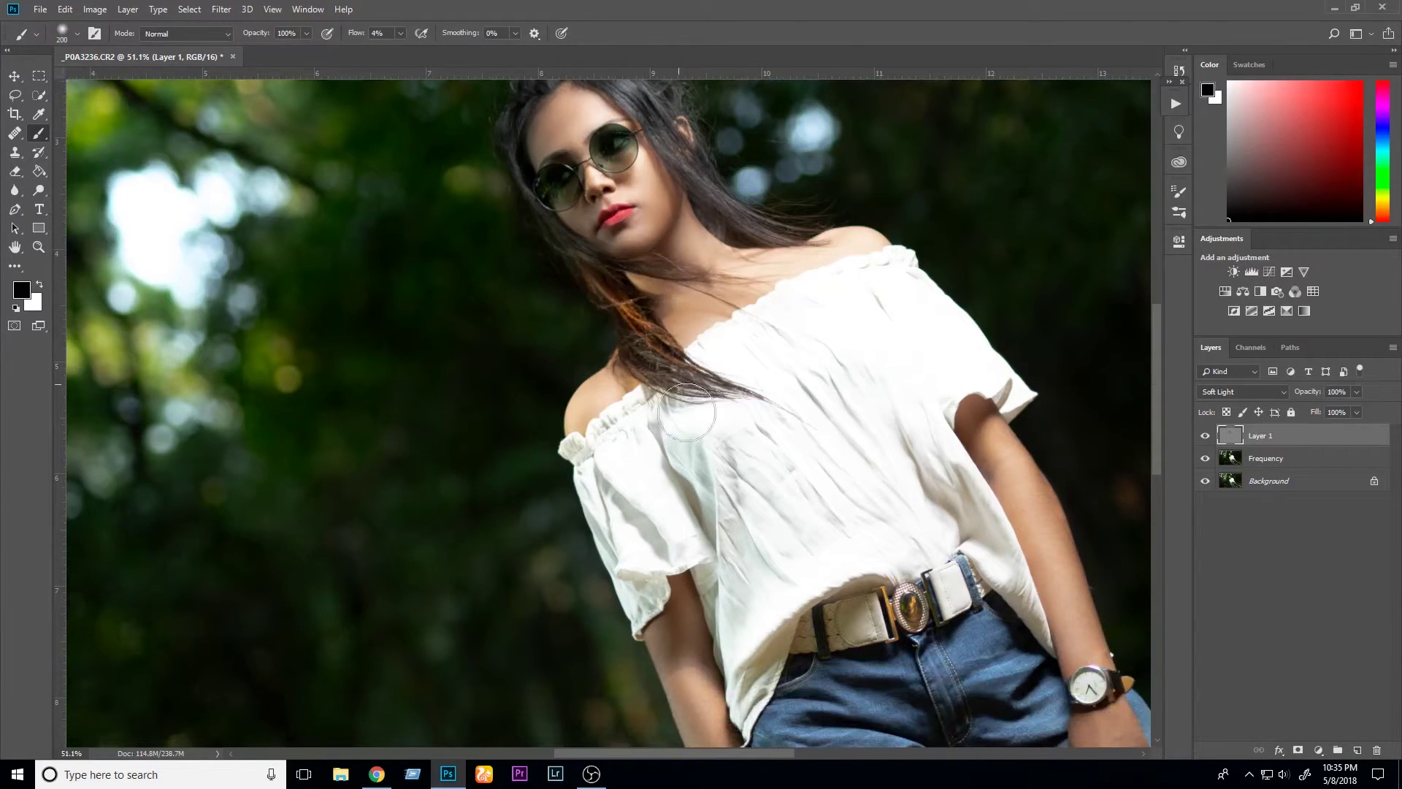
{"action": "scroll", "coordinate": [675, 409], "scroll_direction": "down", "scroll_amount": 1}
{"action": "key", "text": "bracketleft"}
{"action": "key", "text": "bracketleft"}
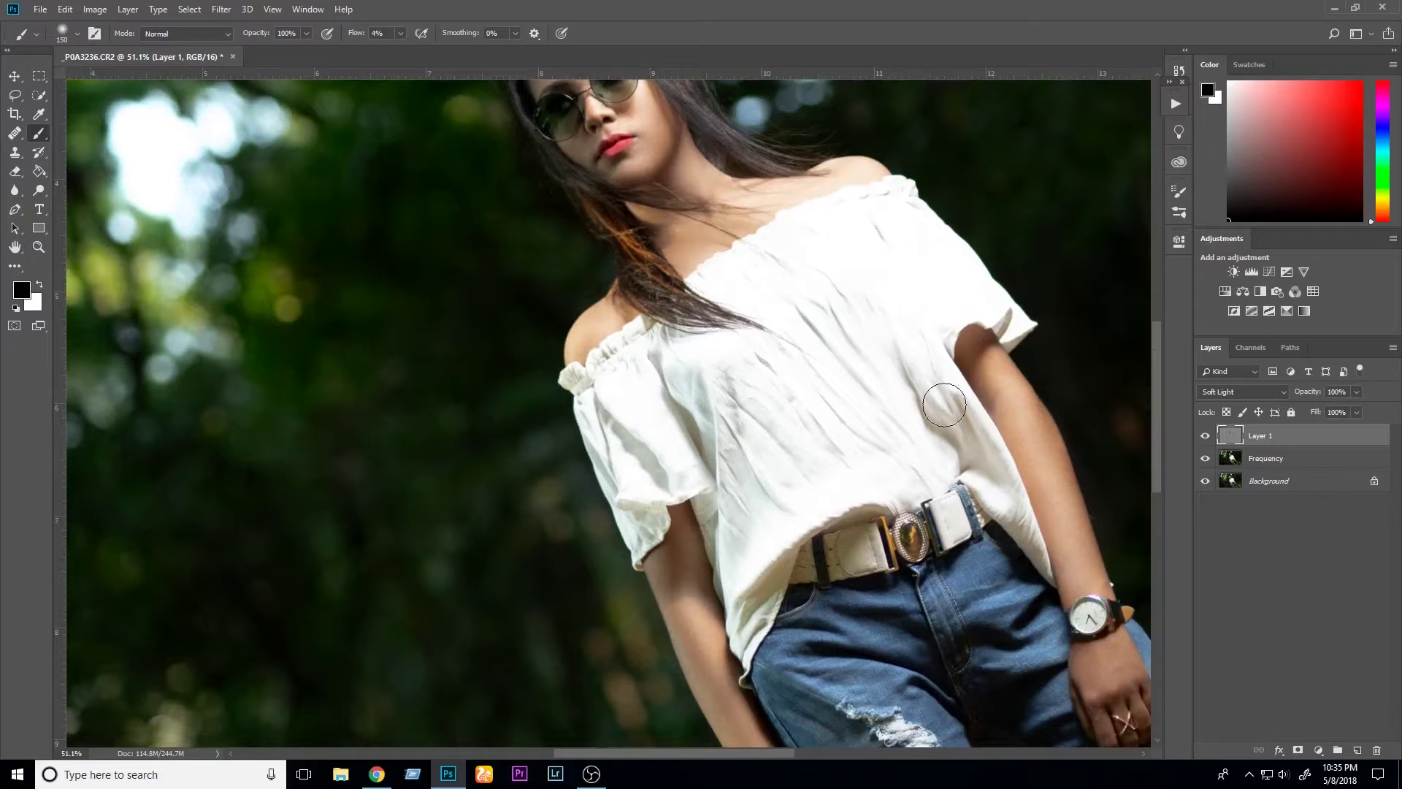
{"action": "scroll", "coordinate": [945, 403], "scroll_direction": "down", "scroll_amount": 1}
{"action": "scroll", "coordinate": [950, 365], "scroll_direction": "down", "scroll_amount": 1}
{"action": "scroll", "coordinate": [925, 442], "scroll_direction": "down", "scroll_amount": 1}
{"action": "key", "text": "bracketleft"}
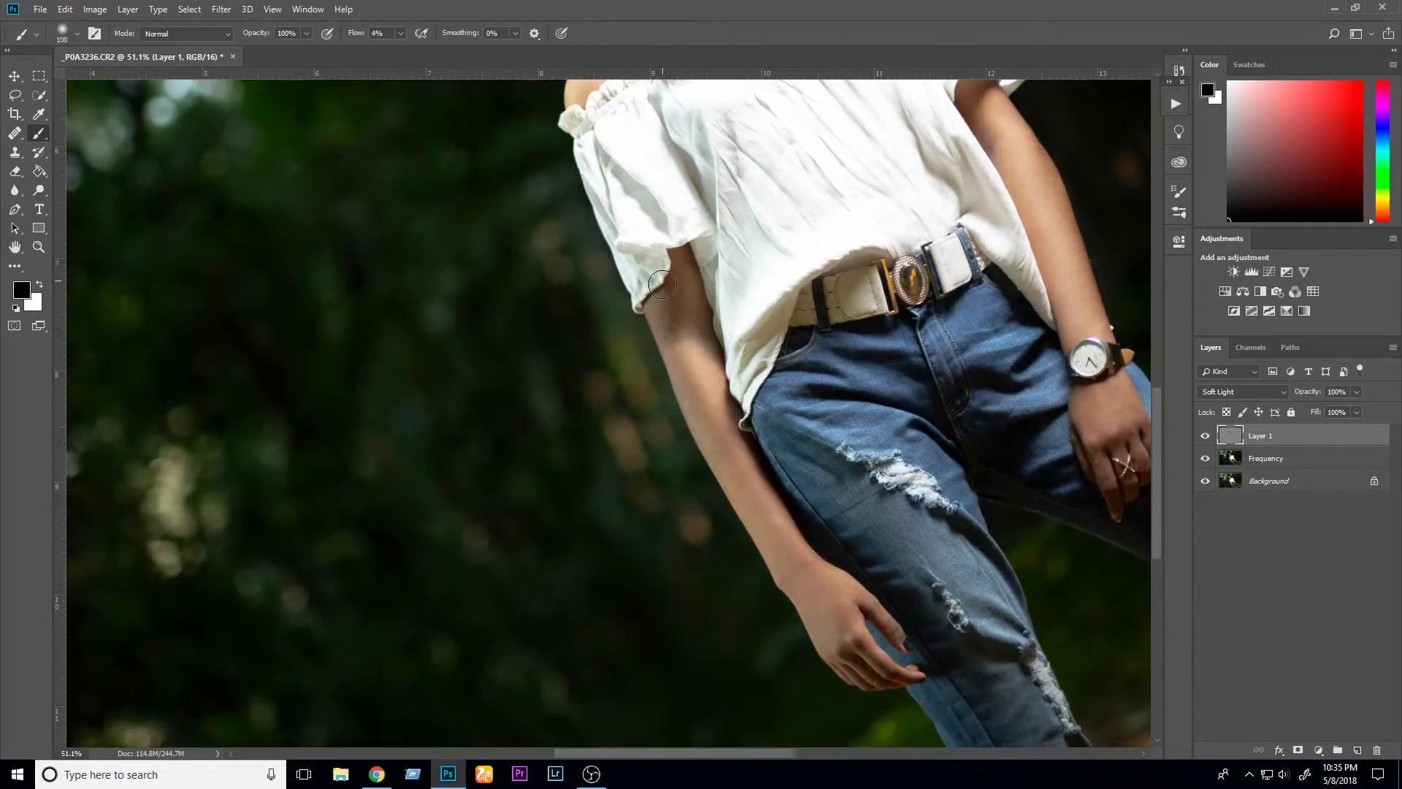
{"action": "left_click_drag", "start_coordinate": [735, 477], "coordinate": [780, 559]}
- Resize the brush between 125 and 500 px while framing the figure
{"action": "key", "text": "bracketright"}
{"action": "key", "text": "bracketright"}
{"action": "scroll", "coordinate": [862, 402], "scroll_direction": "right", "scroll_amount": 3}
{"action": "key", "text": "bracketleft"}
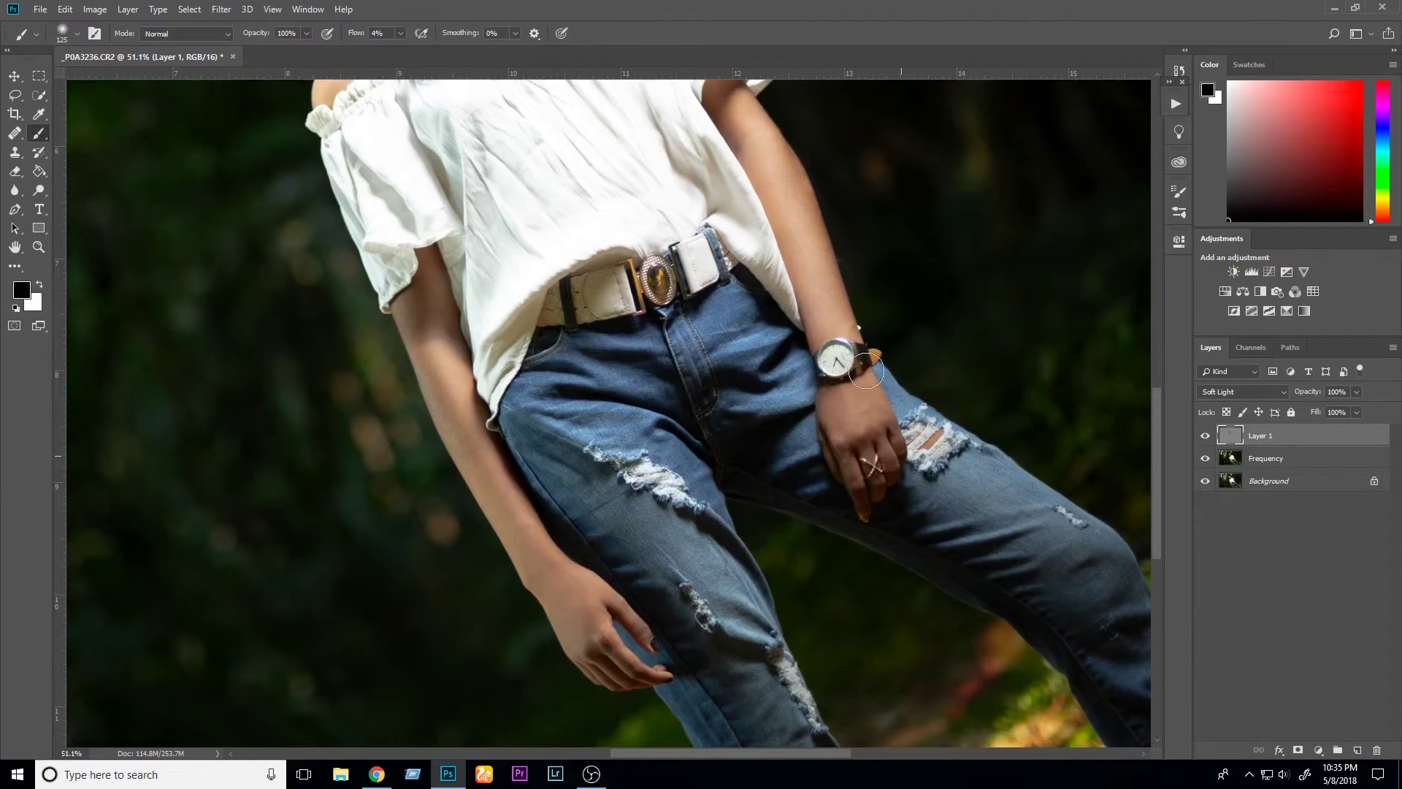
{"action": "scroll", "coordinate": [846, 411], "scroll_direction": "up", "scroll_amount": 1}
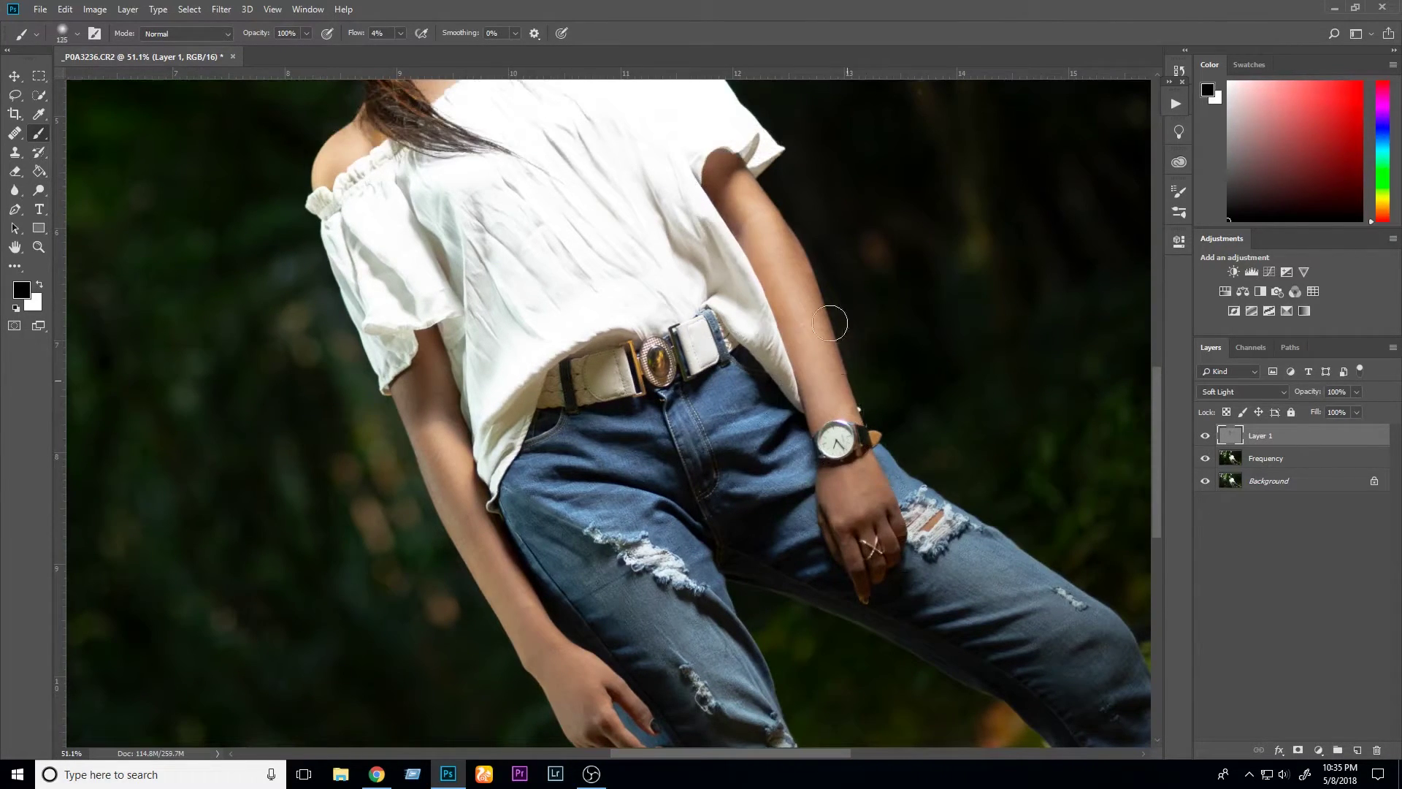
{"action": "key", "text": "bracketright"}
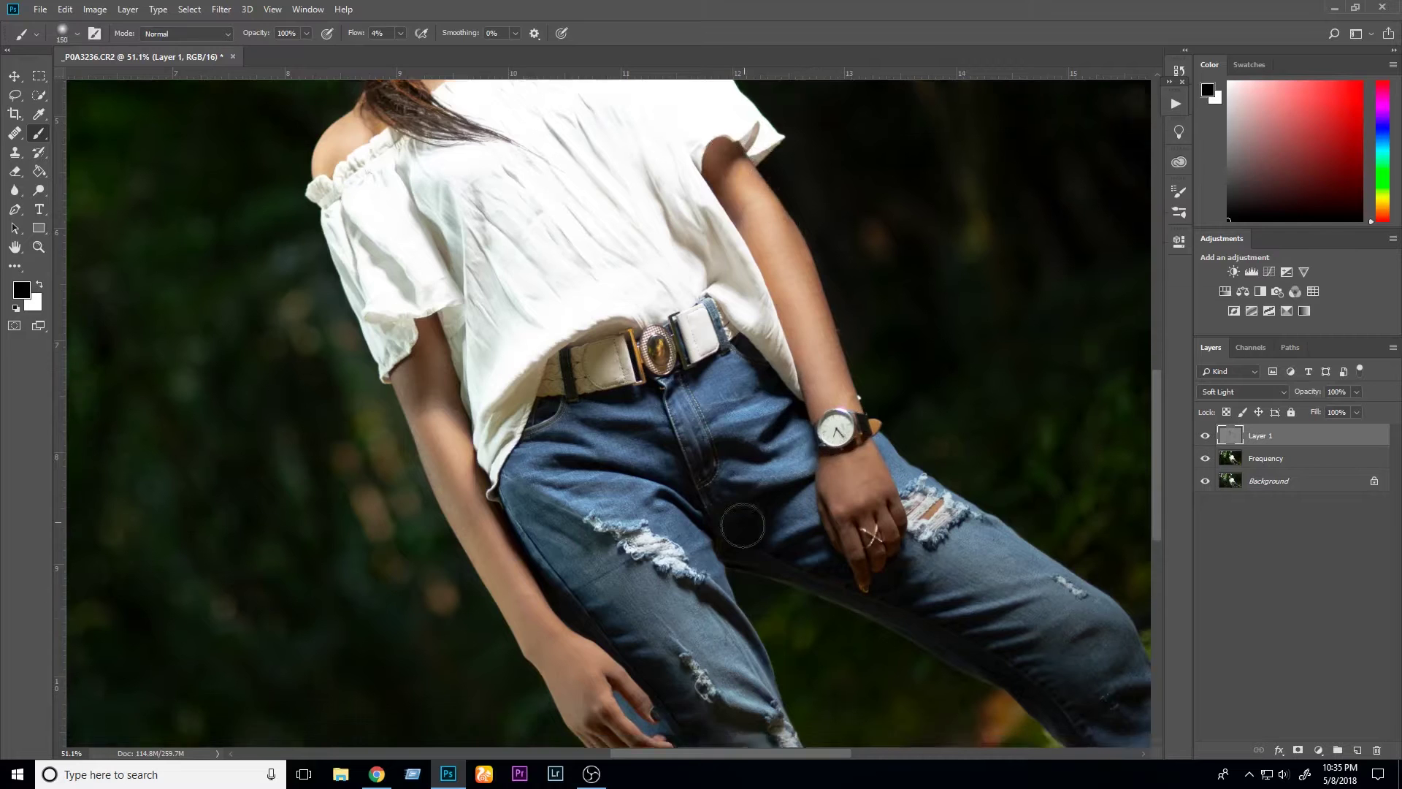
{"action": "scroll", "coordinate": [739, 513], "scroll_direction": "down", "scroll_amount": 3}
{"action": "scroll", "coordinate": [740, 514], "scroll_direction": "up", "scroll_amount": 5}
{"action": "scroll", "coordinate": [740, 513], "scroll_direction": "up", "scroll_amount": 2}
{"action": "key", "text": "bracketright"}
{"action": "key", "text": "bracketright"}
{"action": "key", "text": "bracketright"}
{"action": "key", "text": "bracketright"}
{"action": "key", "text": "bracketright"}
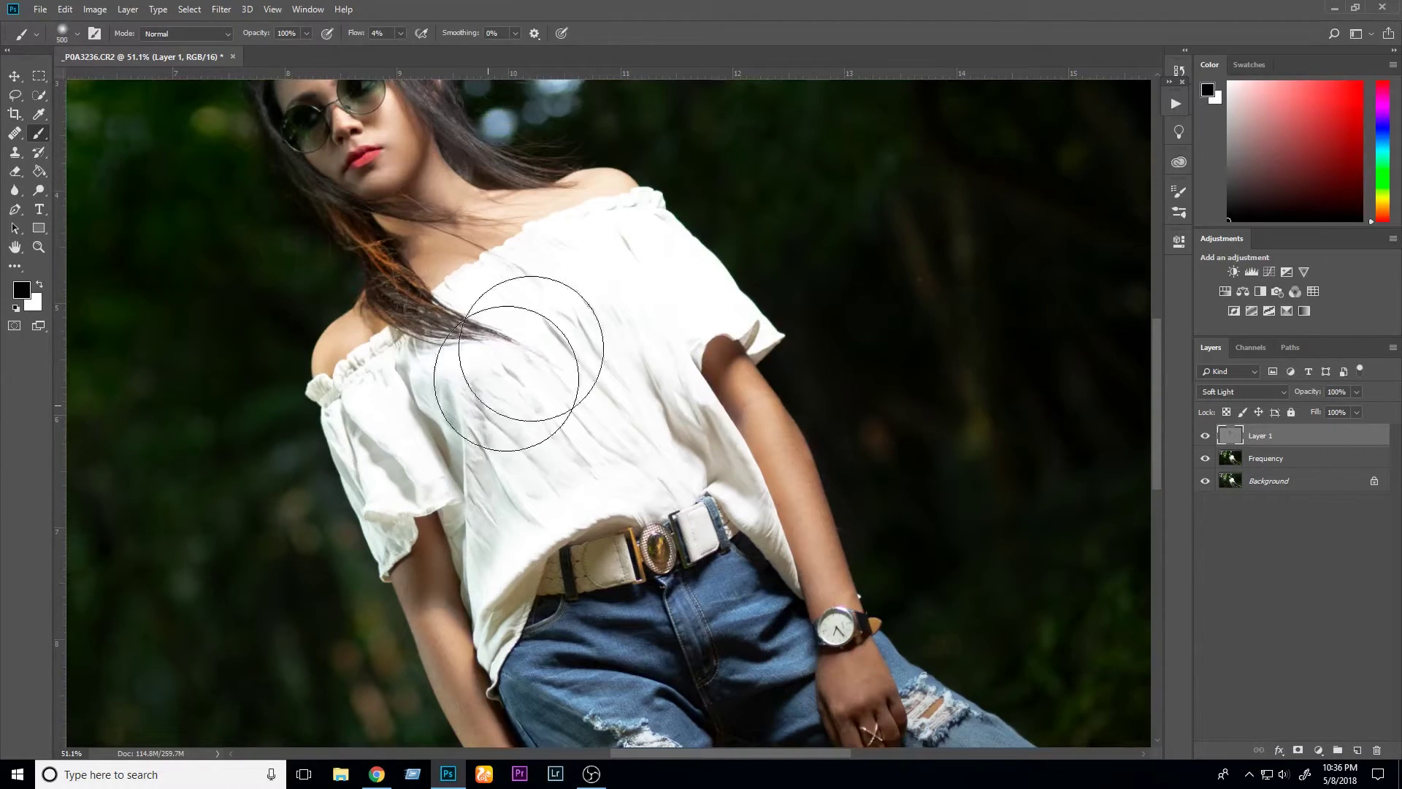
{"action": "scroll", "coordinate": [431, 438], "scroll_direction": "down", "scroll_amount": 2}
- Zoom out to frame the whole figure and return to the brush
{"action": "key", "text": "z"}
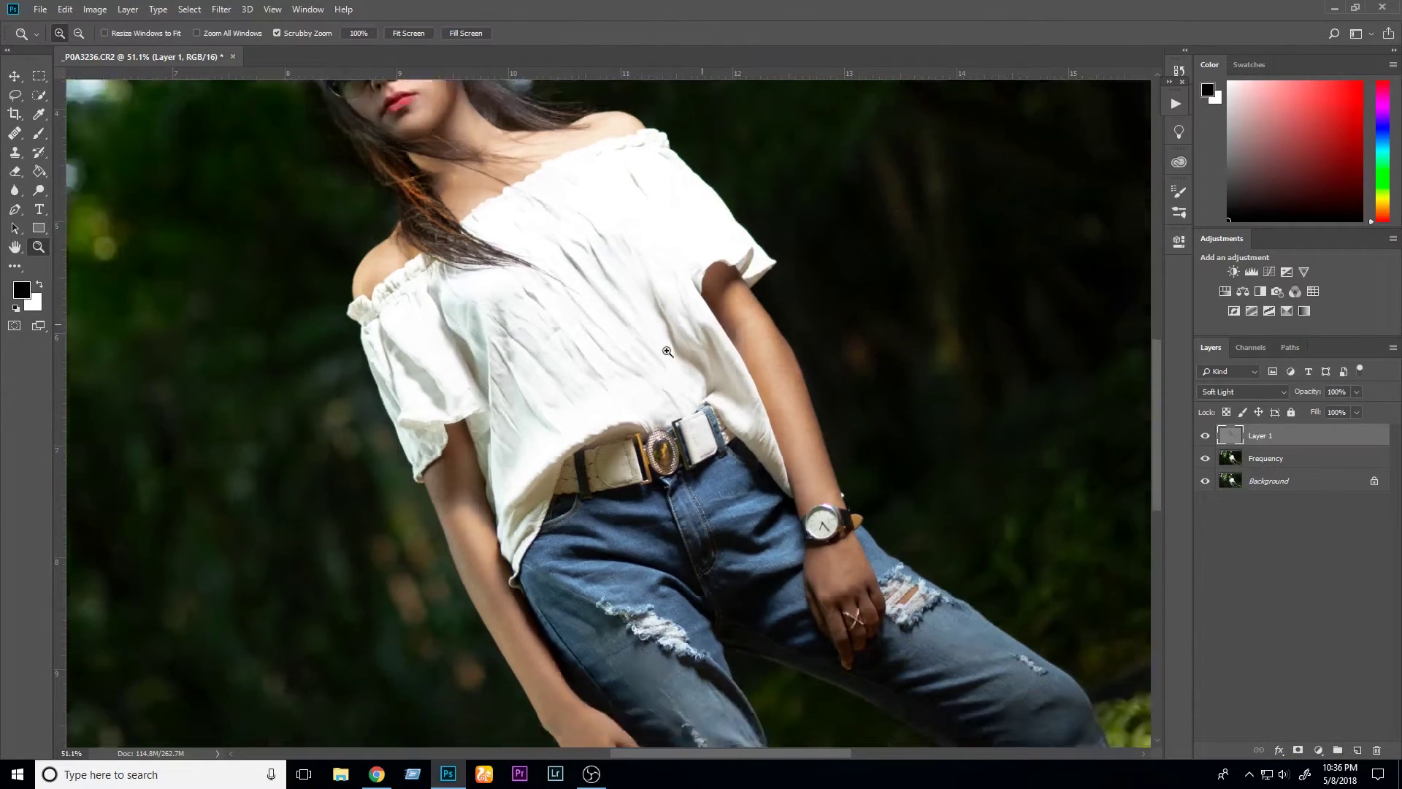
{"action": "mouse_move", "coordinate": [716, 357]}
{"action": "left_mouse_down"}
{"action": "mouse_move", "coordinate": [656, 357]}
{"action": "mouse_move", "coordinate": [512, 292]}
{"action": "left_mouse_up"}
{"action": "left_click", "coordinate": [290, 198]}
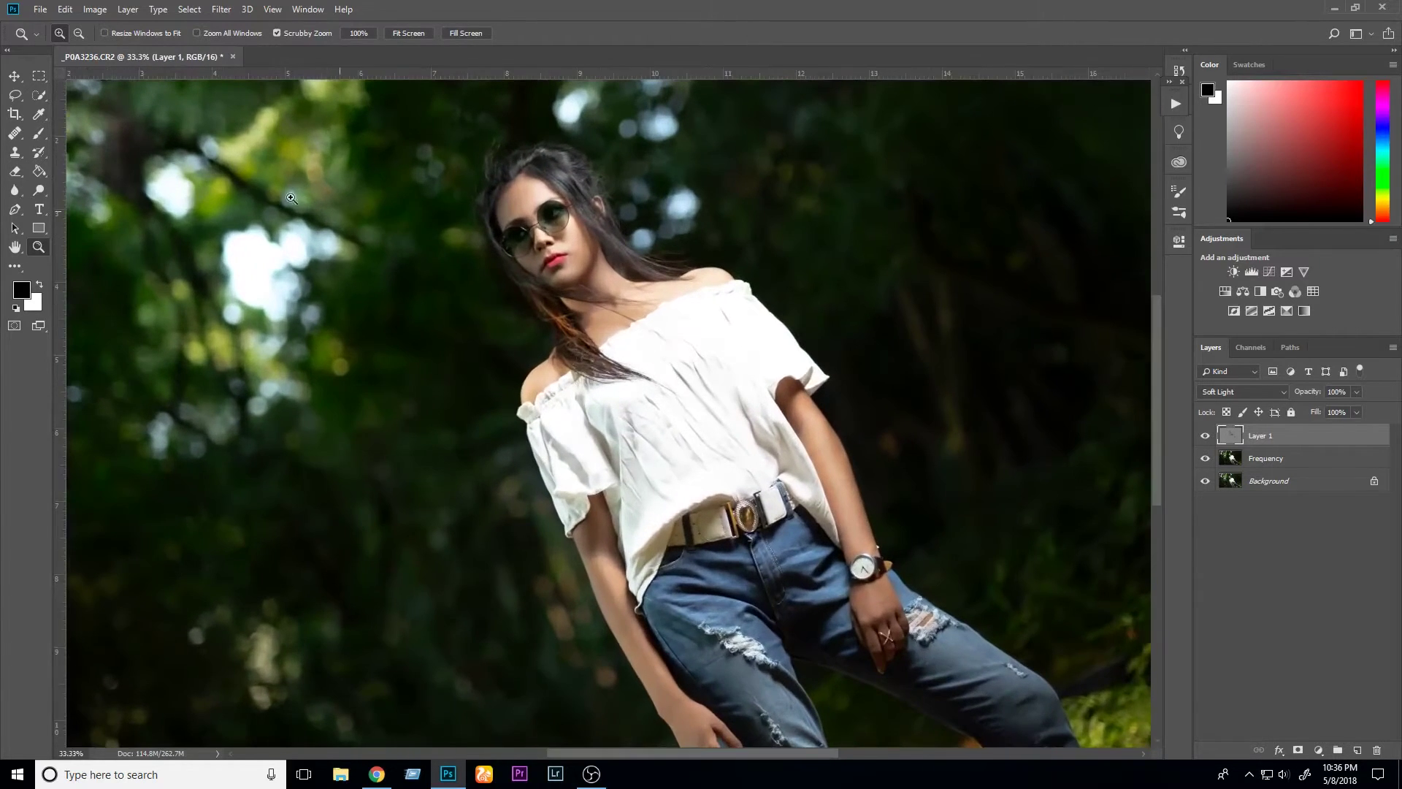
{"action": "left_click", "coordinate": [40, 134]}
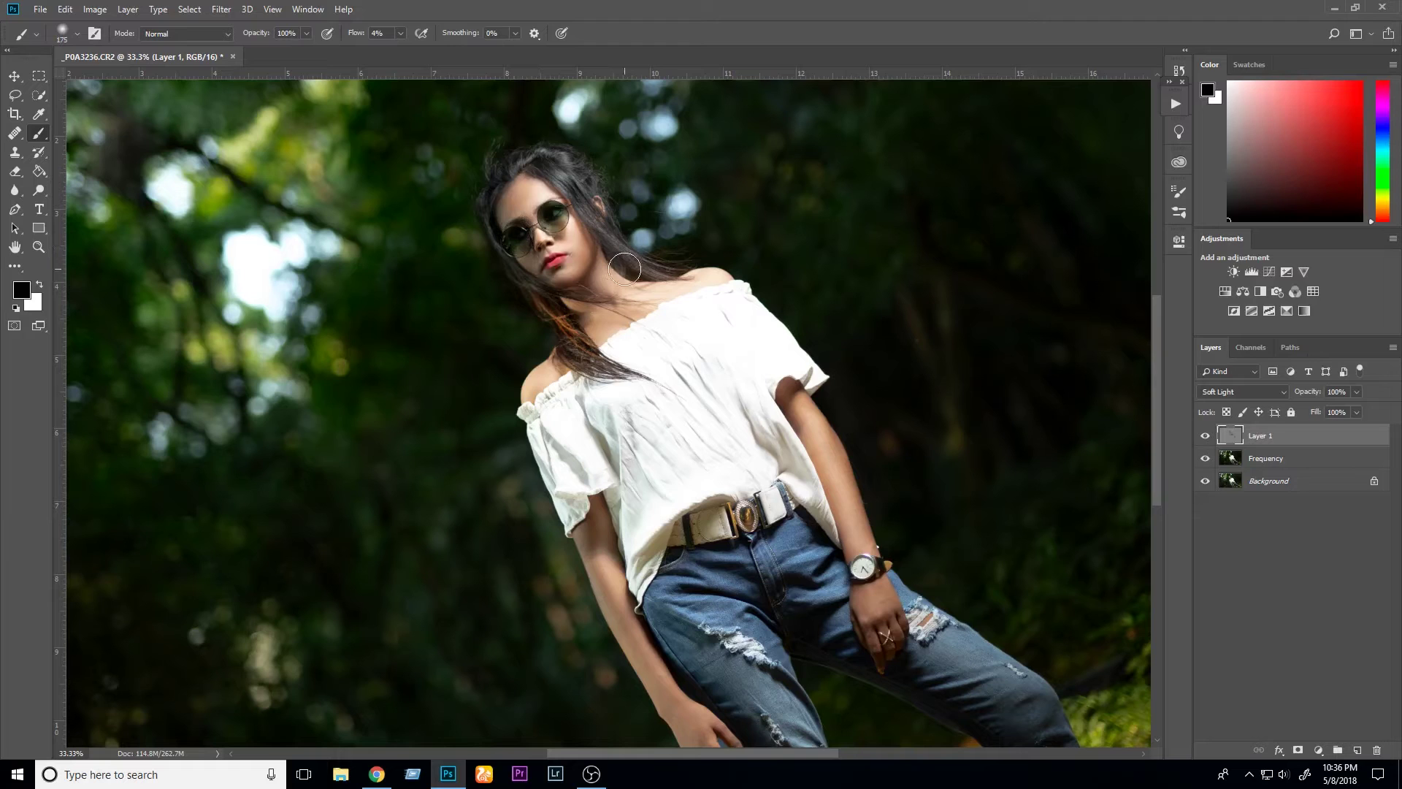
- Darken the hair along its length with a 175 px brush
{"action": "scroll", "coordinate": [707, 338], "scroll_direction": "down", "scroll_amount": 2}
{"action": "scroll", "coordinate": [708, 281], "scroll_direction": "down", "scroll_amount": 2}
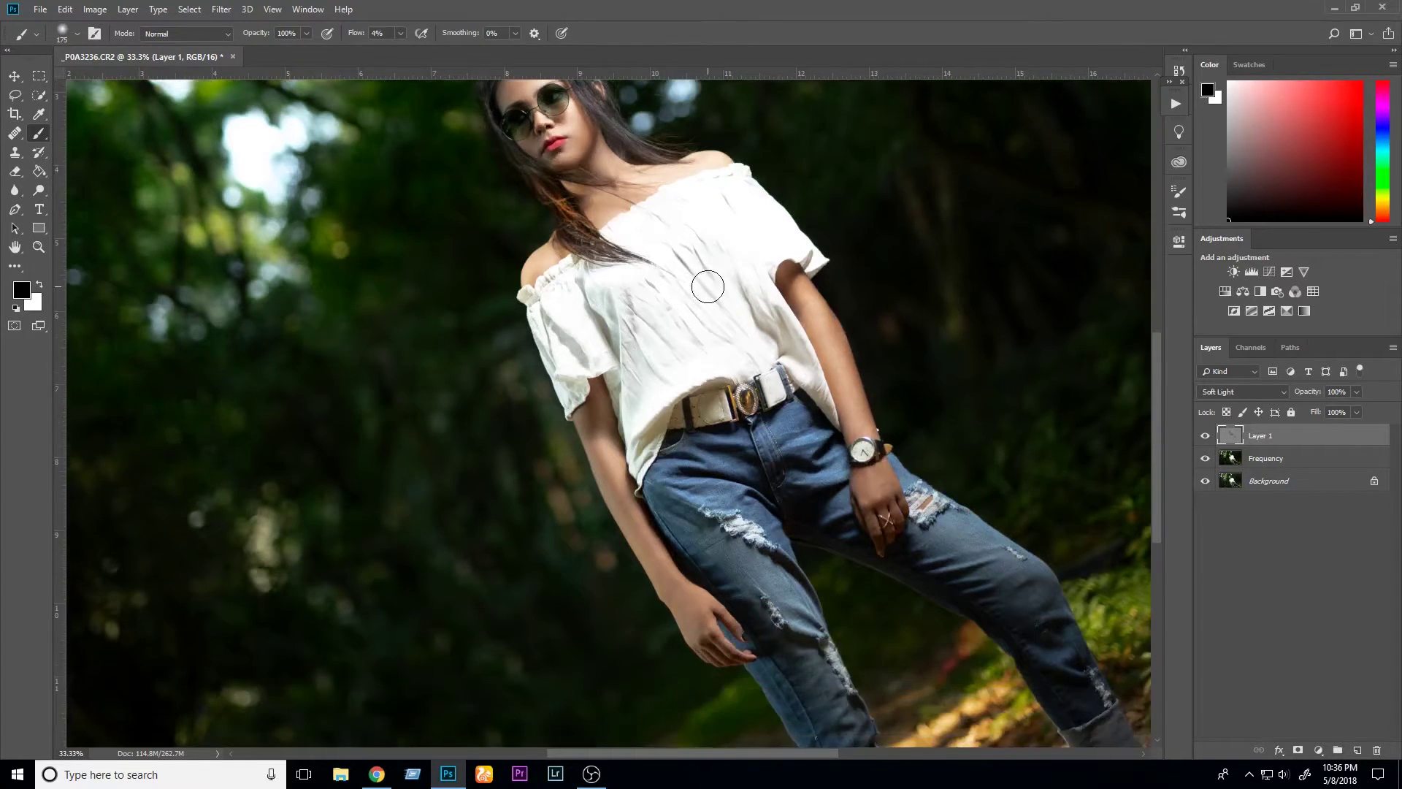
{"action": "scroll", "coordinate": [708, 275], "scroll_direction": "up", "scroll_amount": 1}
{"action": "scroll", "coordinate": [601, 287], "scroll_direction": "up", "scroll_amount": 2}
{"action": "key", "text": "bracketright"}
{"action": "key", "text": "bracketright"}
{"action": "key", "text": "bracketright"}
{"action": "key", "text": "bracketright"}
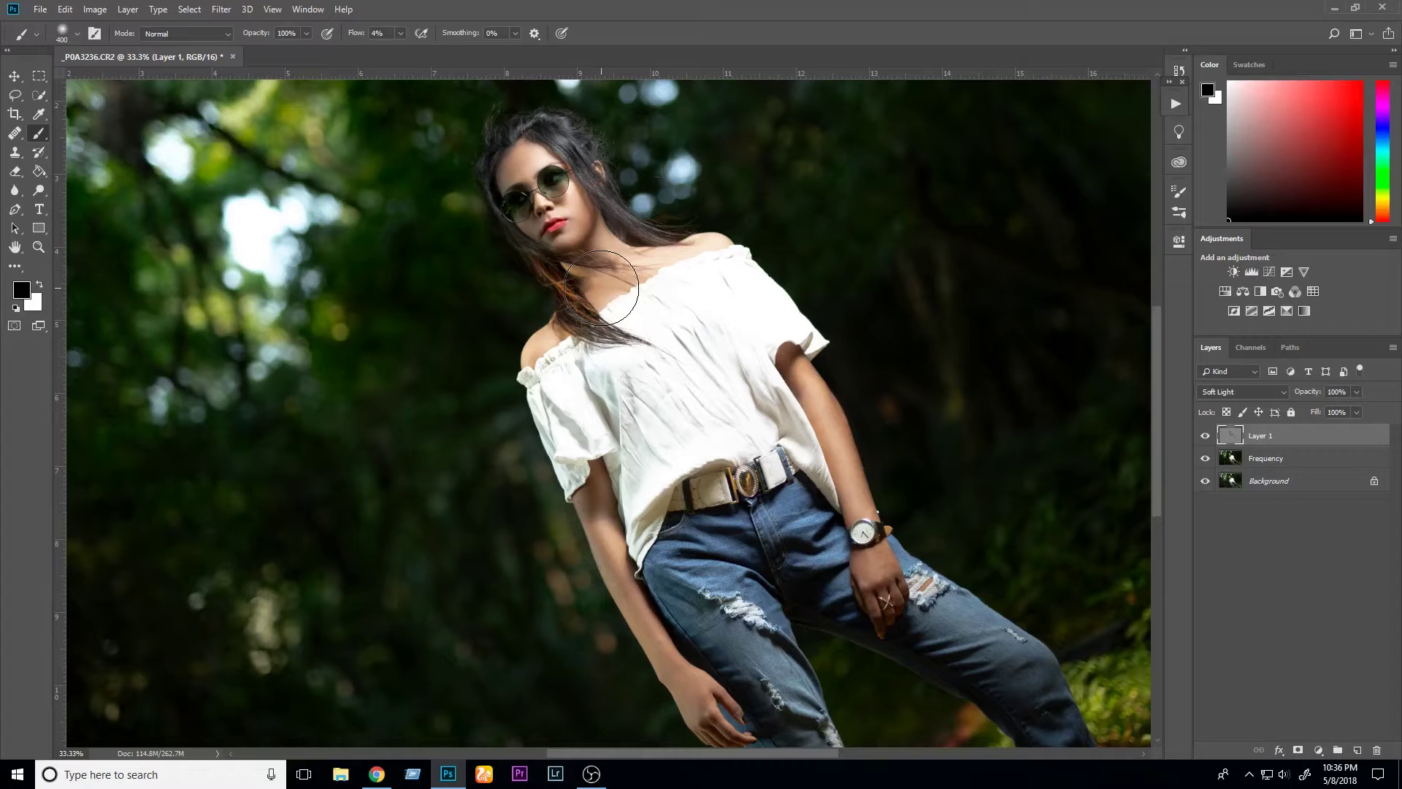
{"action": "key", "text": "bracketleft"}
{"action": "key", "text": "bracketleft"}
{"action": "key", "text": "bracketleft"}
{"action": "left_click_drag", "start_coordinate": [538, 122], "coordinate": [611, 210]}
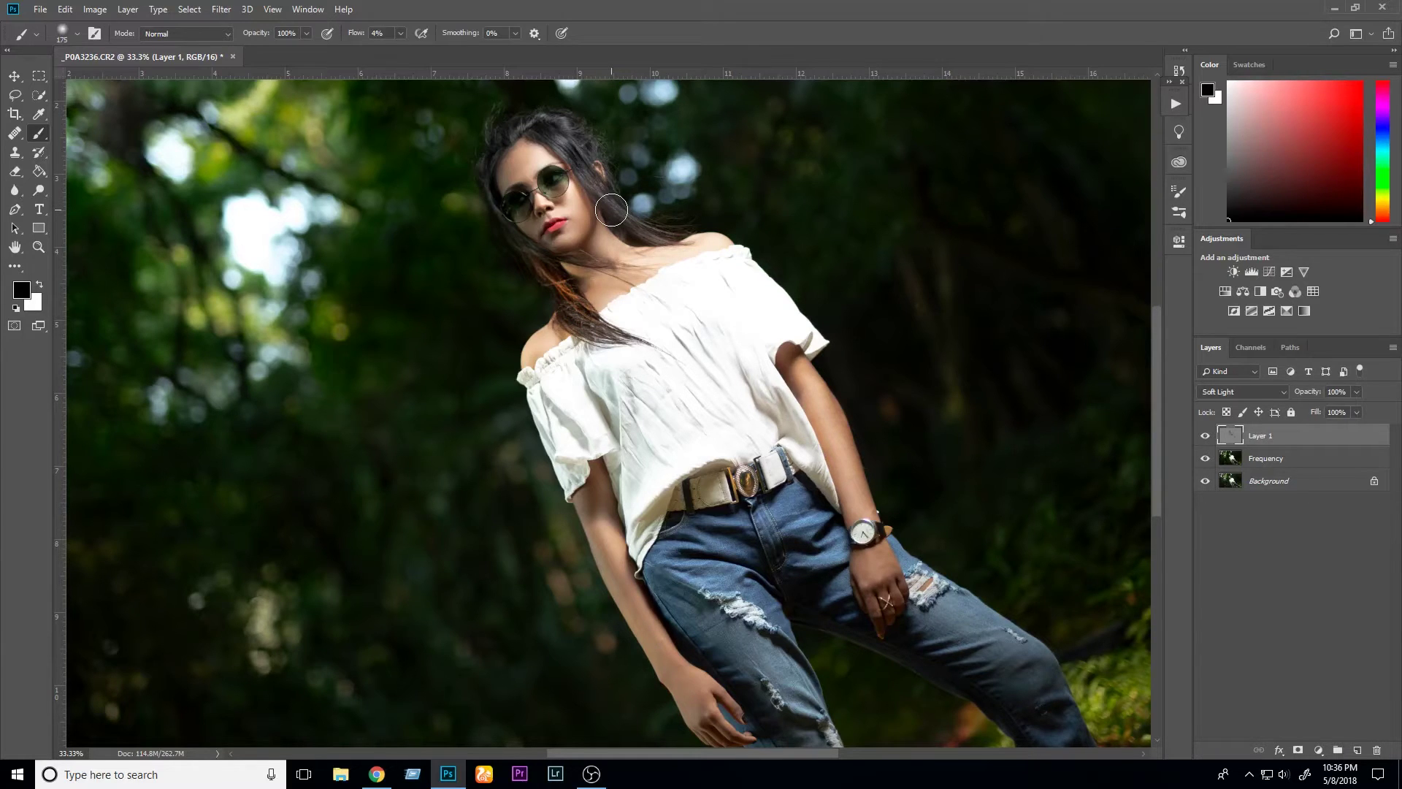
- Darken the shading down the jeans with 300 px and 400 px brushes
{"action": "scroll", "coordinate": [701, 219], "scroll_direction": "down", "scroll_amount": 1}
{"action": "scroll", "coordinate": [803, 329], "scroll_direction": "down", "scroll_amount": 1}
{"action": "scroll", "coordinate": [783, 400], "scroll_direction": "down", "scroll_amount": 2}
{"action": "key", "text": "bracketright"}
{"action": "key", "text": "bracketright"}
{"action": "key", "text": "bracketright"}
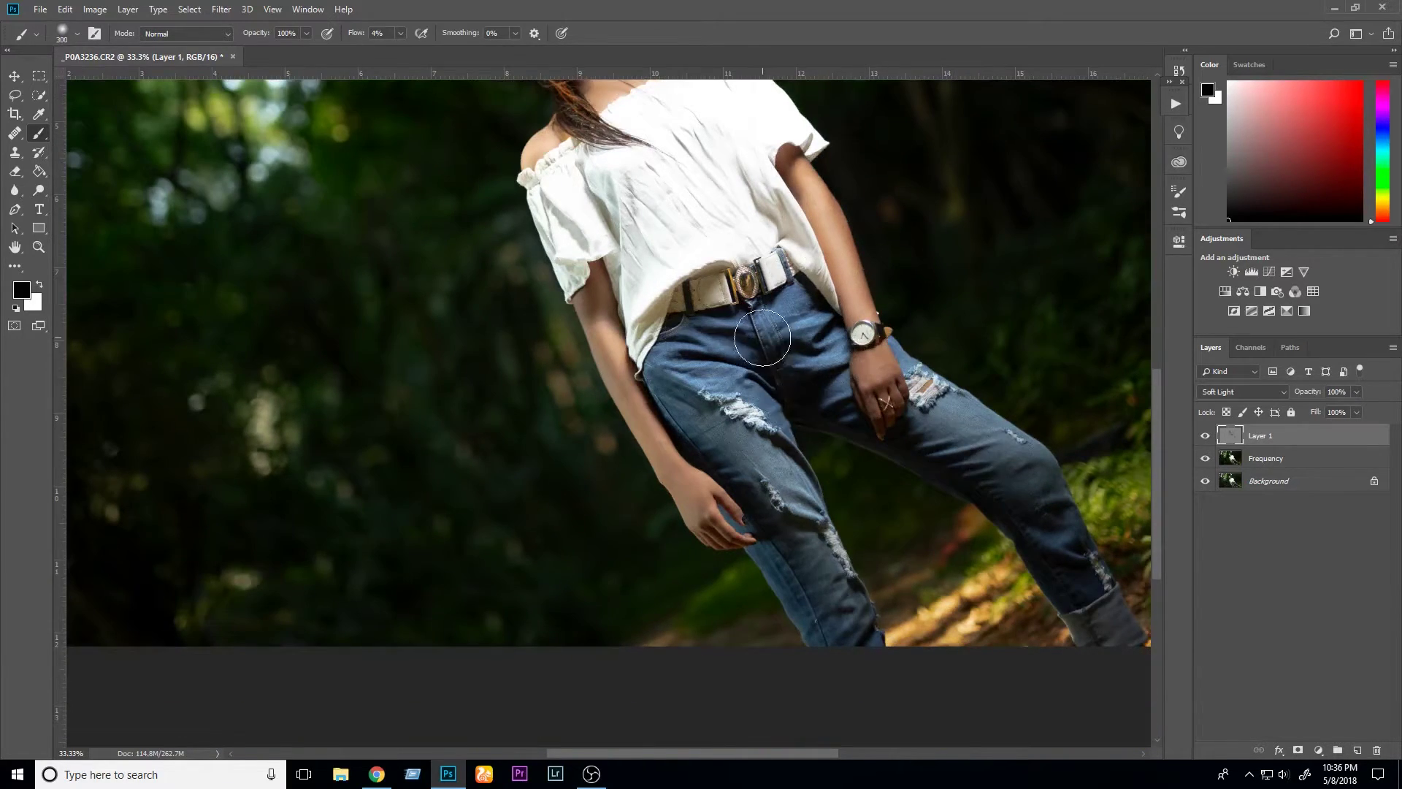
{"action": "left_click_drag", "start_coordinate": [762, 337], "coordinate": [800, 613]}
{"action": "key", "text": "bracketright"}
{"action": "key", "text": "bracketright"}
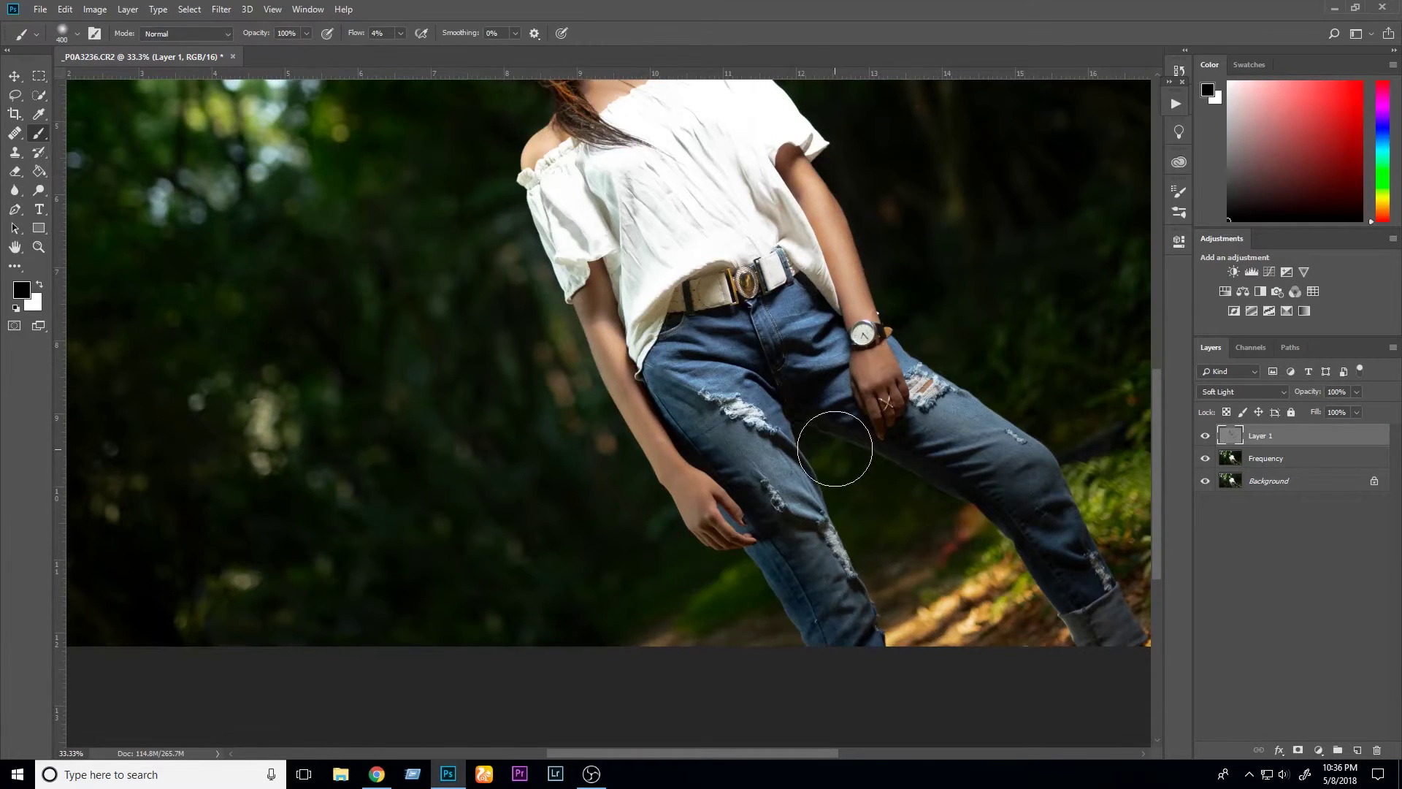
{"action": "left_click_drag", "start_coordinate": [835, 449], "coordinate": [1037, 585]}
{"action": "scroll", "coordinate": [840, 452], "scroll_direction": "up", "scroll_amount": 1}
{"action": "scroll", "coordinate": [801, 428], "scroll_direction": "up", "scroll_amount": 2}
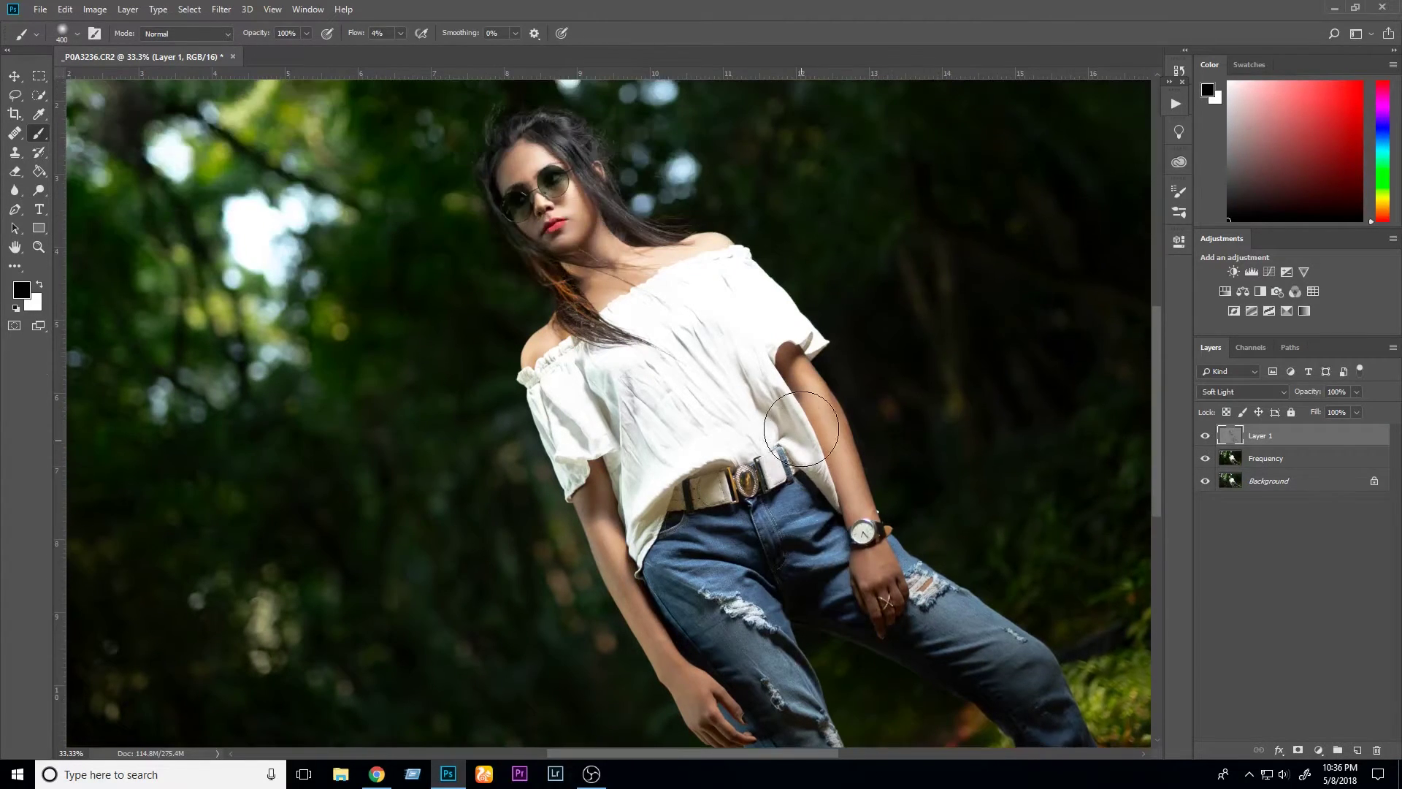
- Confirm the gray layer's blending options and zoom out to the whole photo
{"action": "double_click", "coordinate": [1299, 436]}
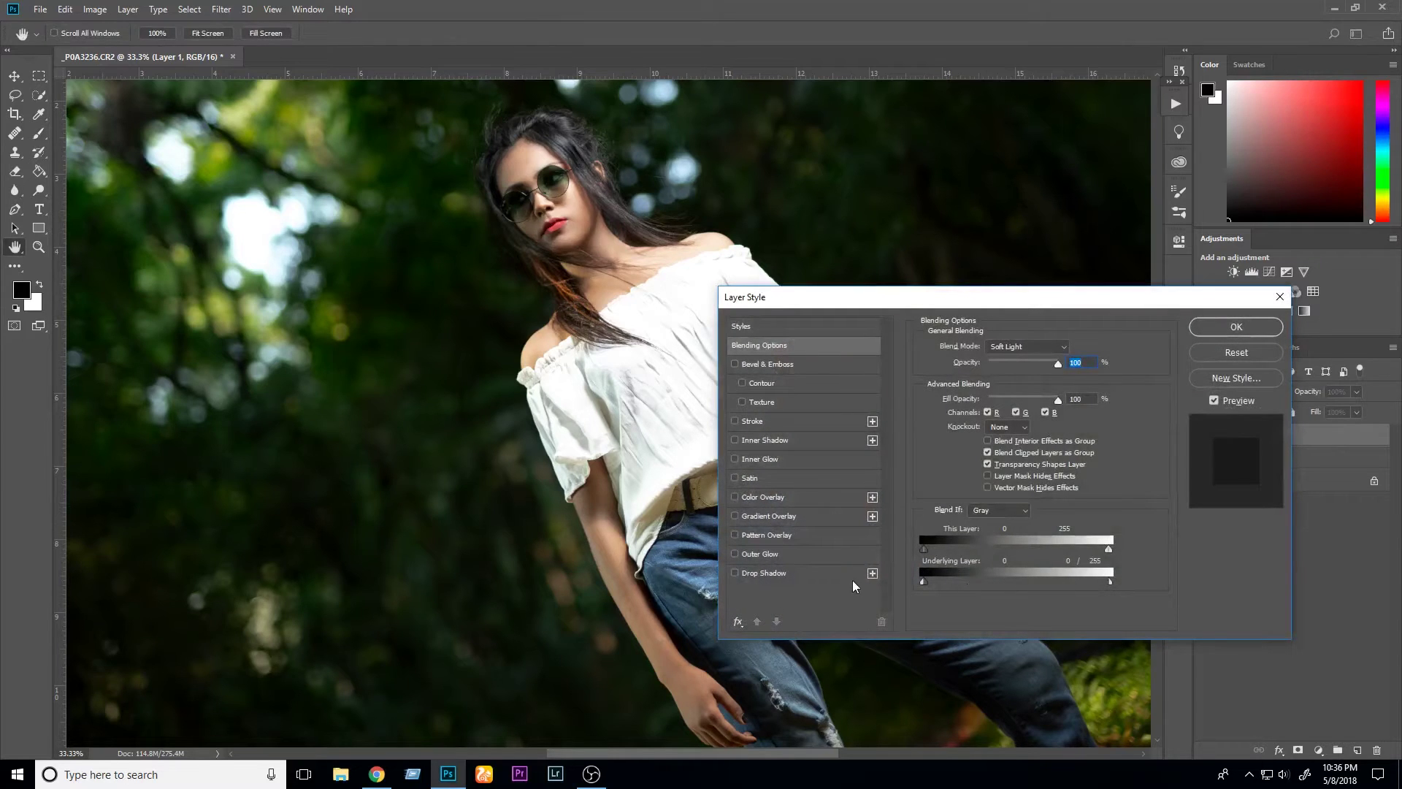
{"action": "left_click", "coordinate": [1244, 326]}
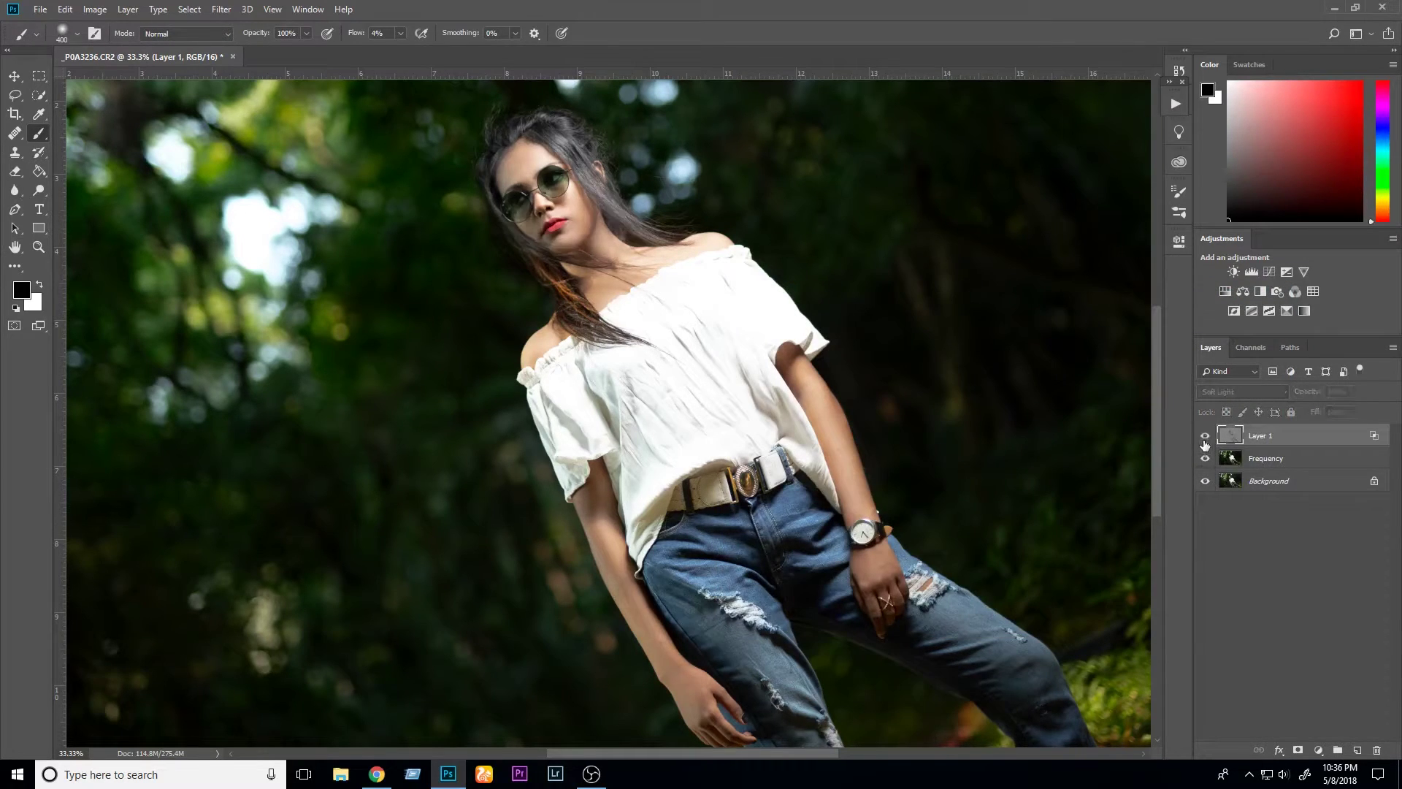
{"action": "key", "text": "z"}
{"action": "key", "text": "ctrl+minus"}
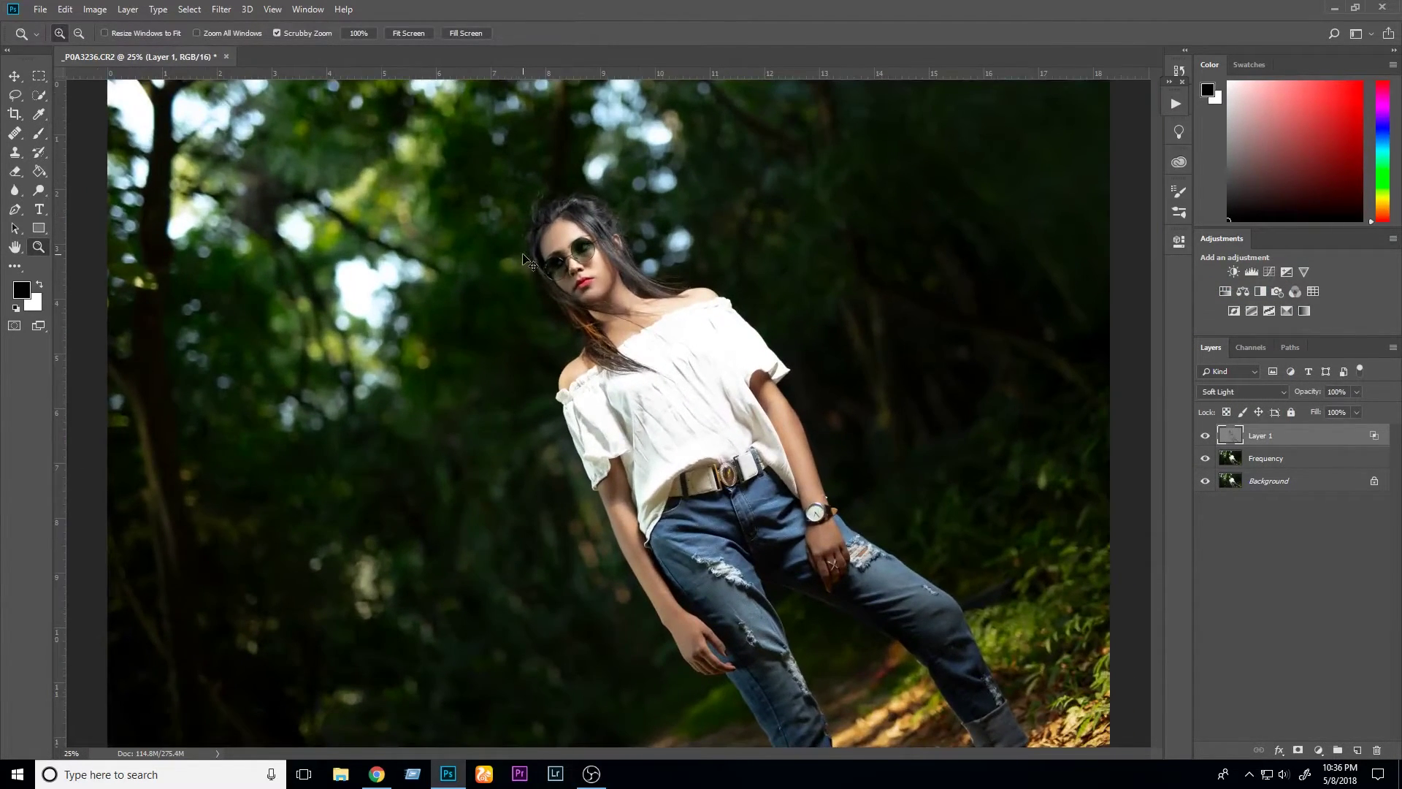
- Duplicate the gray layer at lower opacity, merge it with Frequency, and duplicate the result
{"action": "key", "text": "ctrl+j"}
{"action": "key", "text": "6"}
{"action": "key", "text": "3"}
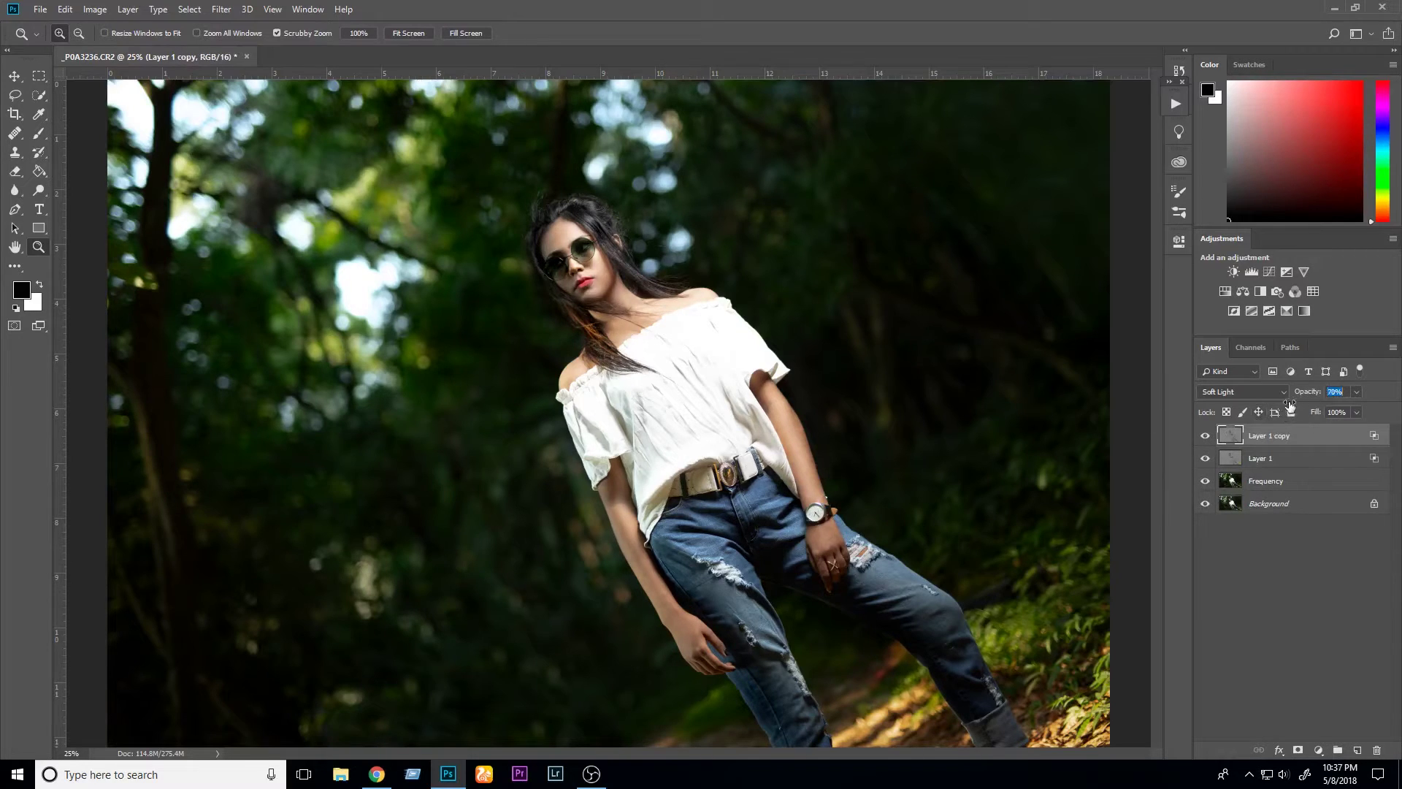
{"action": "left_click", "coordinate": [1286, 479], "text": "shift"}
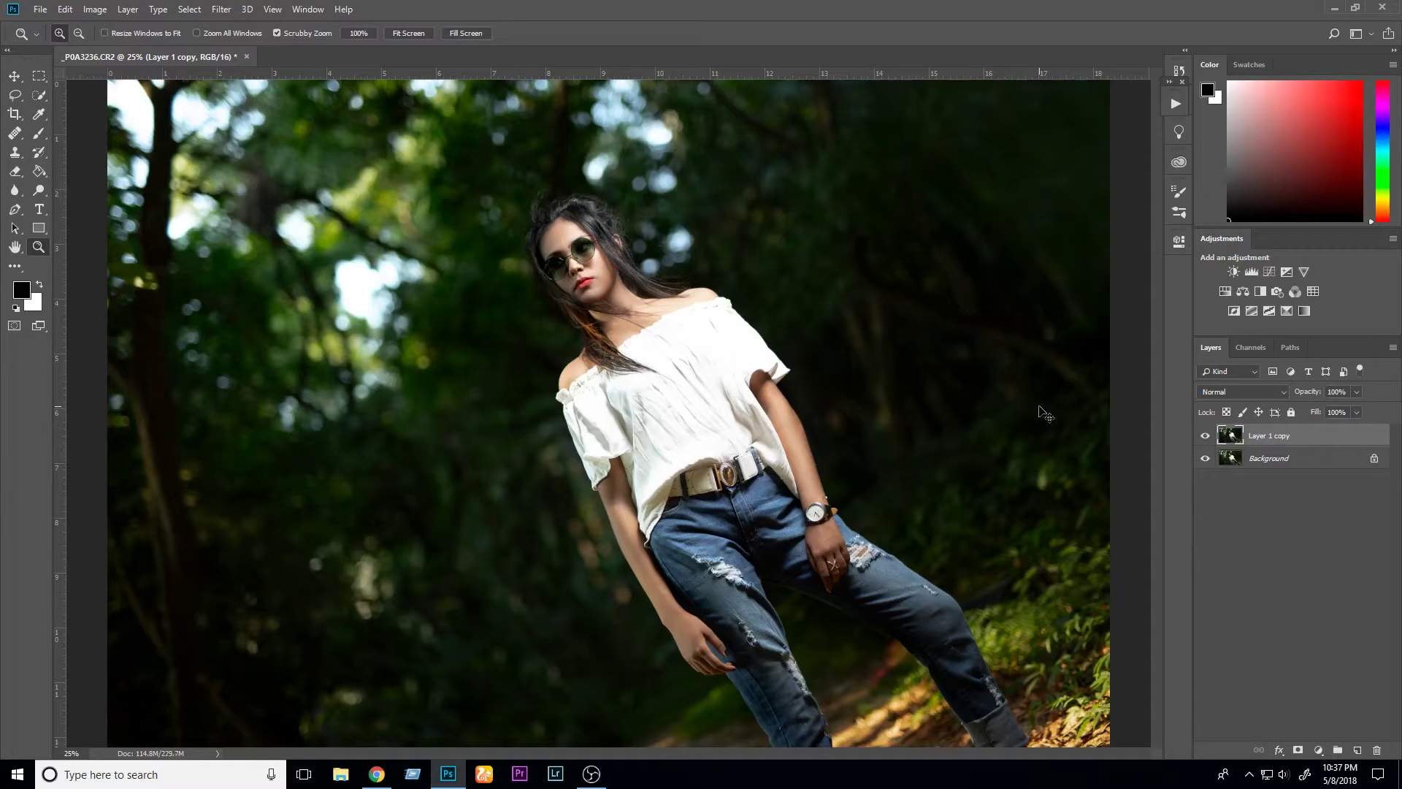
{"action": "key", "text": "ctrl+j"}
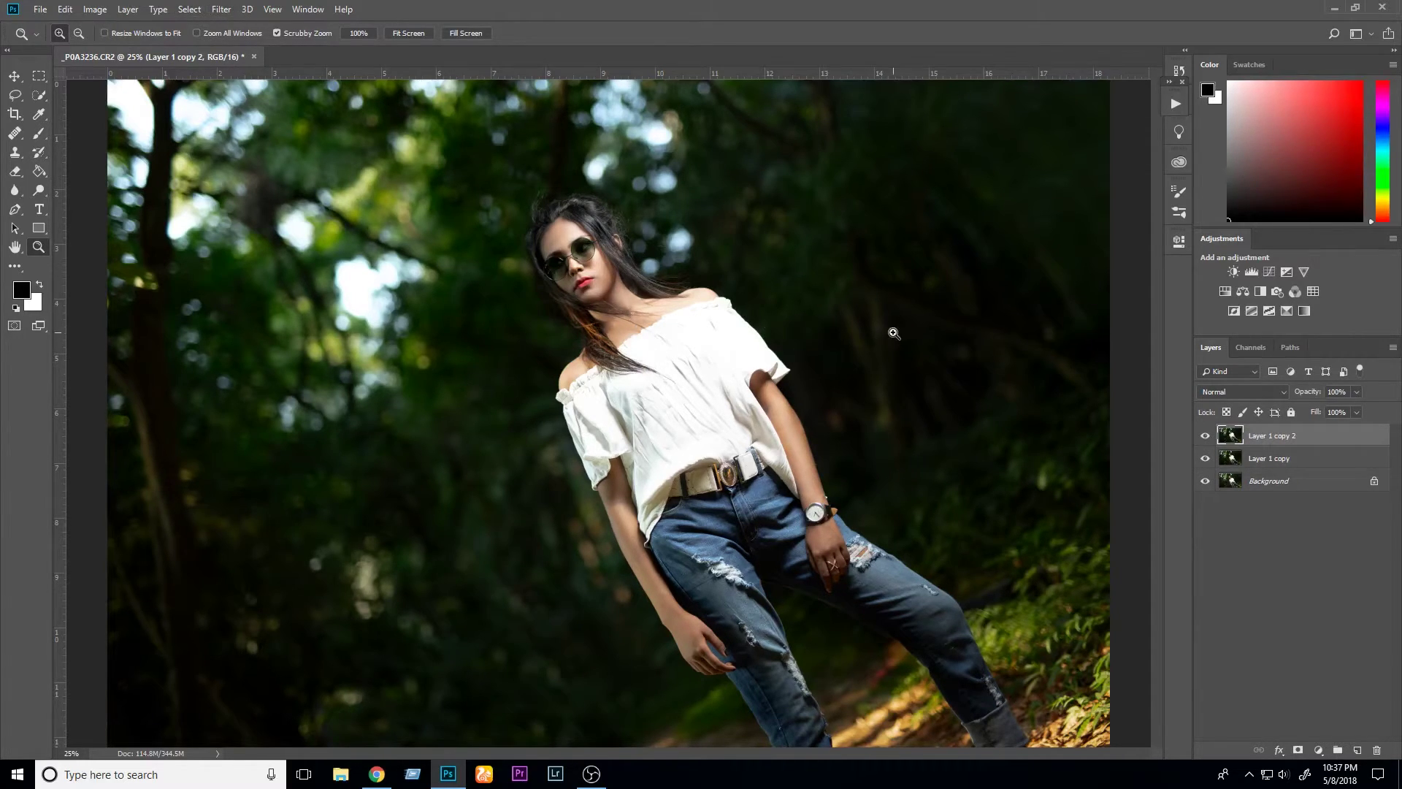
{"action": "left_click", "coordinate": [891, 332], "text": "alt"}
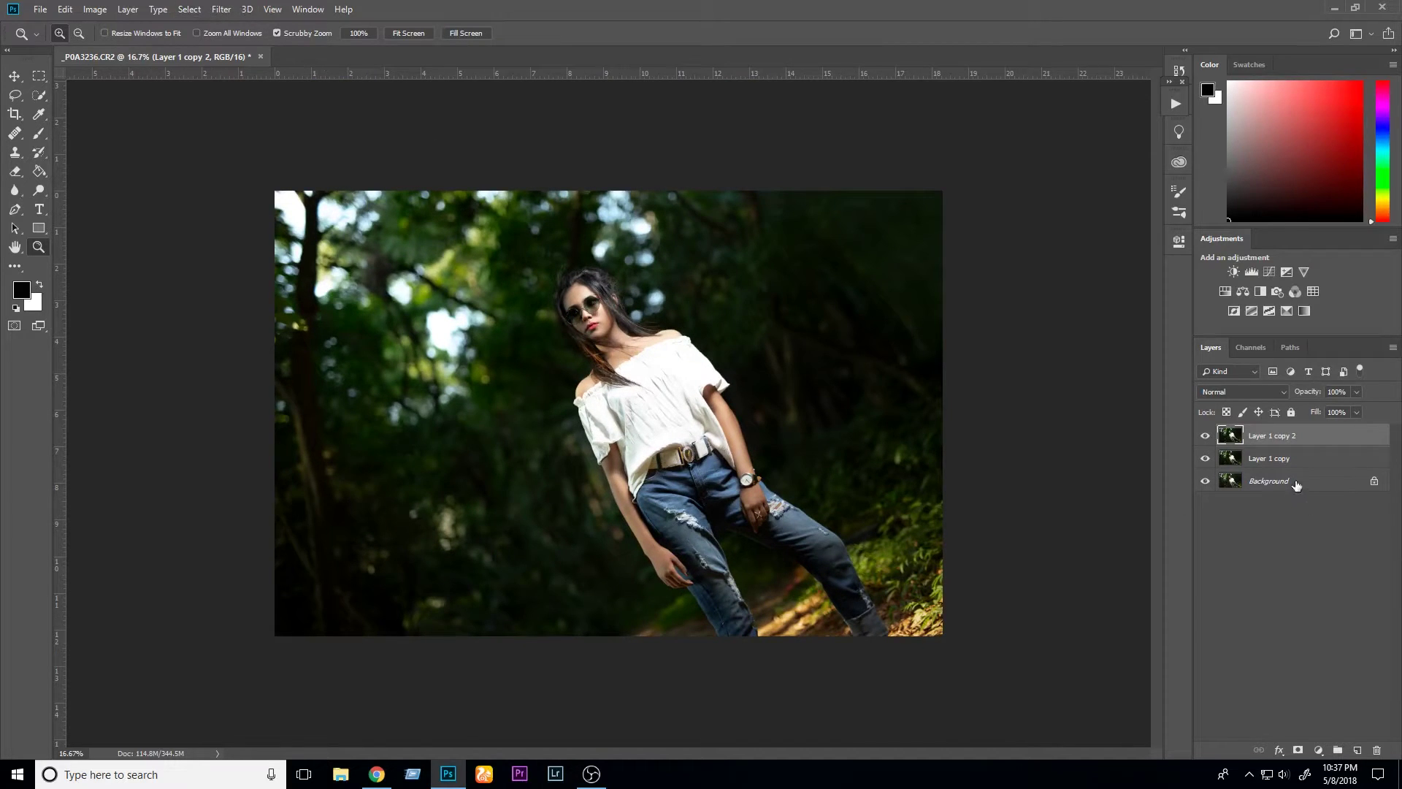
- Push the body contours in Liquify with Forward Warp brush sizes from 300 to 2200
{"action": "left_click", "coordinate": [221, 9]}
{"action": "left_click", "coordinate": [234, 125]}
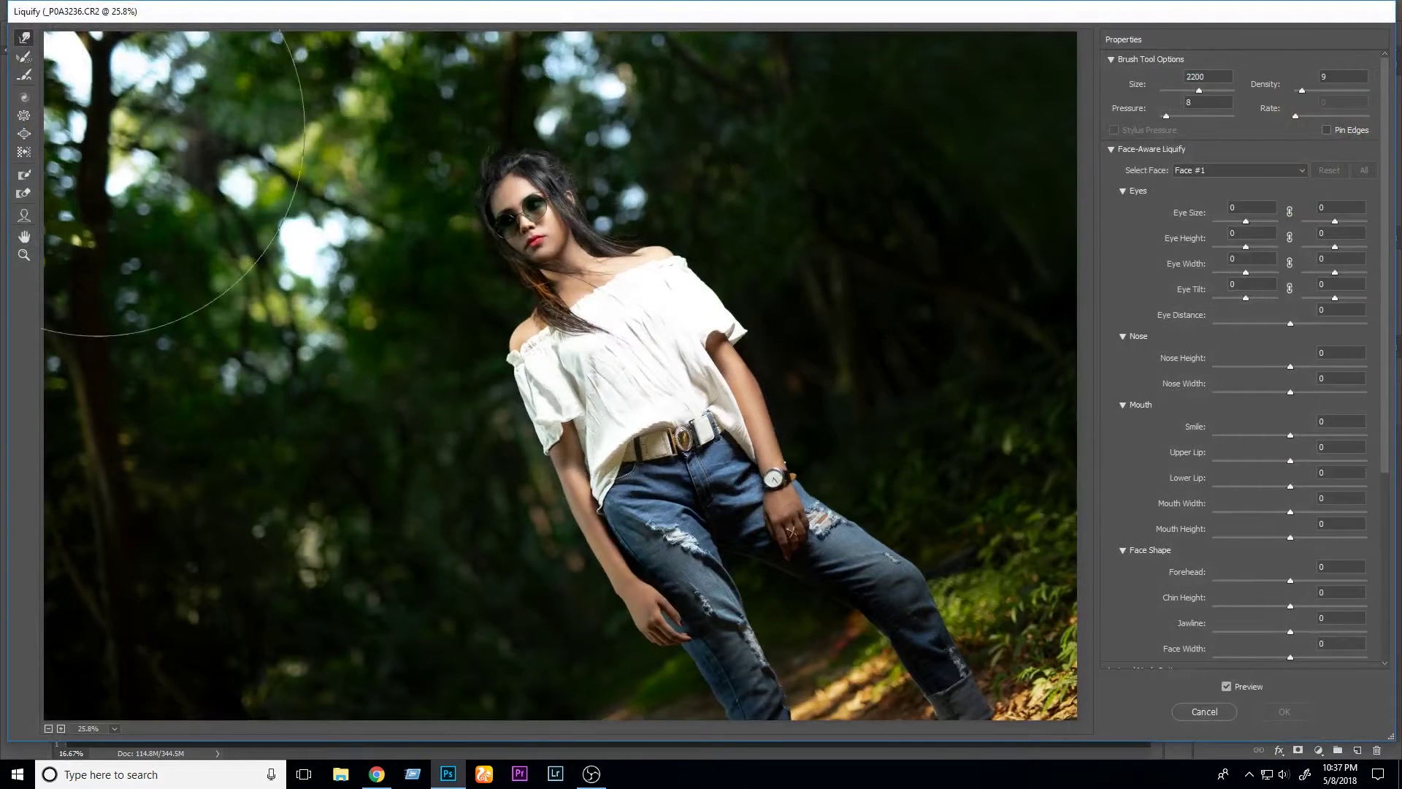
{"action": "key", "text": "bracketleft"}
{"action": "key", "text": "bracketleft"}
{"action": "key", "text": "bracketleft"}
{"action": "key", "text": "bracketleft"}
{"action": "key", "text": "bracketleft"}
{"action": "key", "text": "bracketleft"}
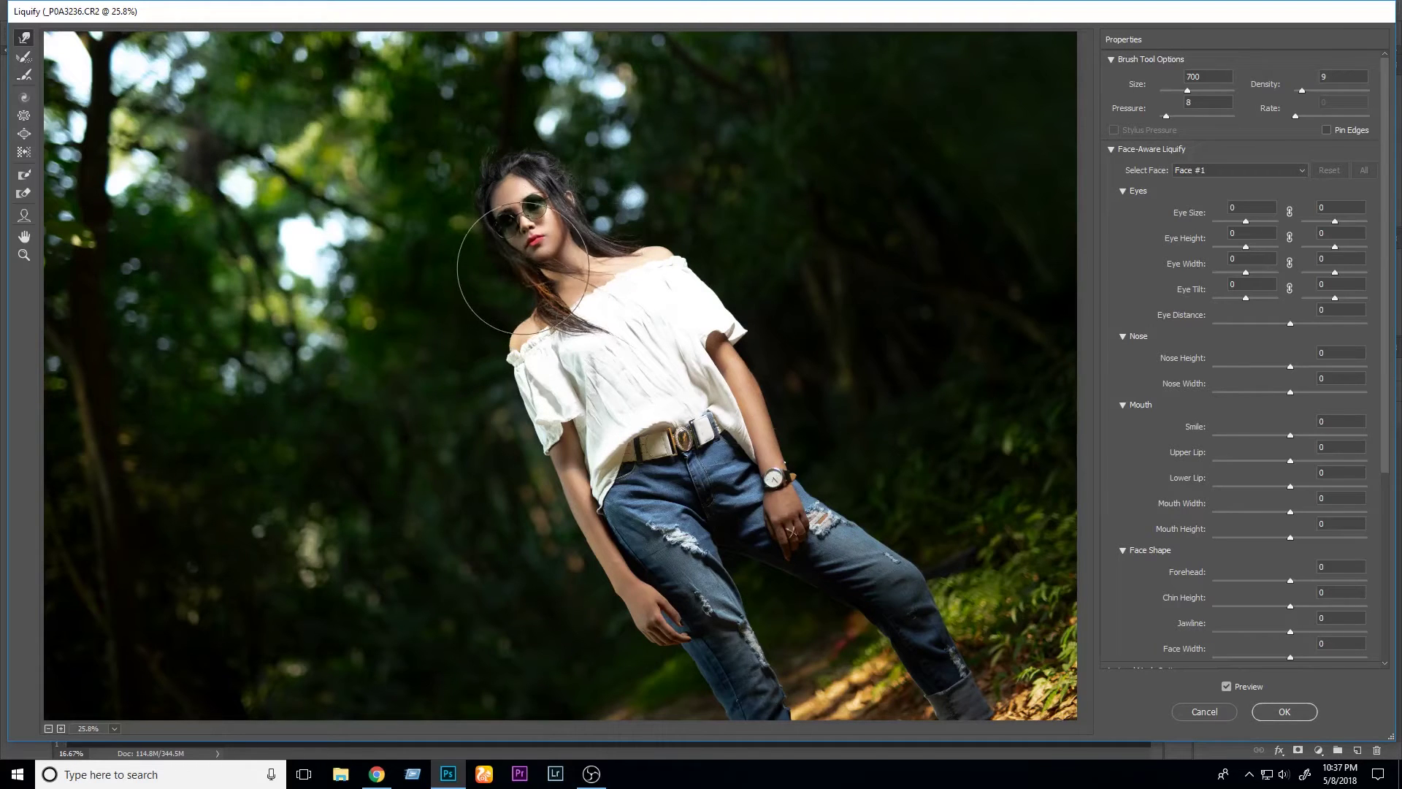
{"action": "key", "text": "bracketright"}
{"action": "key", "text": "bracketright"}
{"action": "key", "text": "bracketright"}
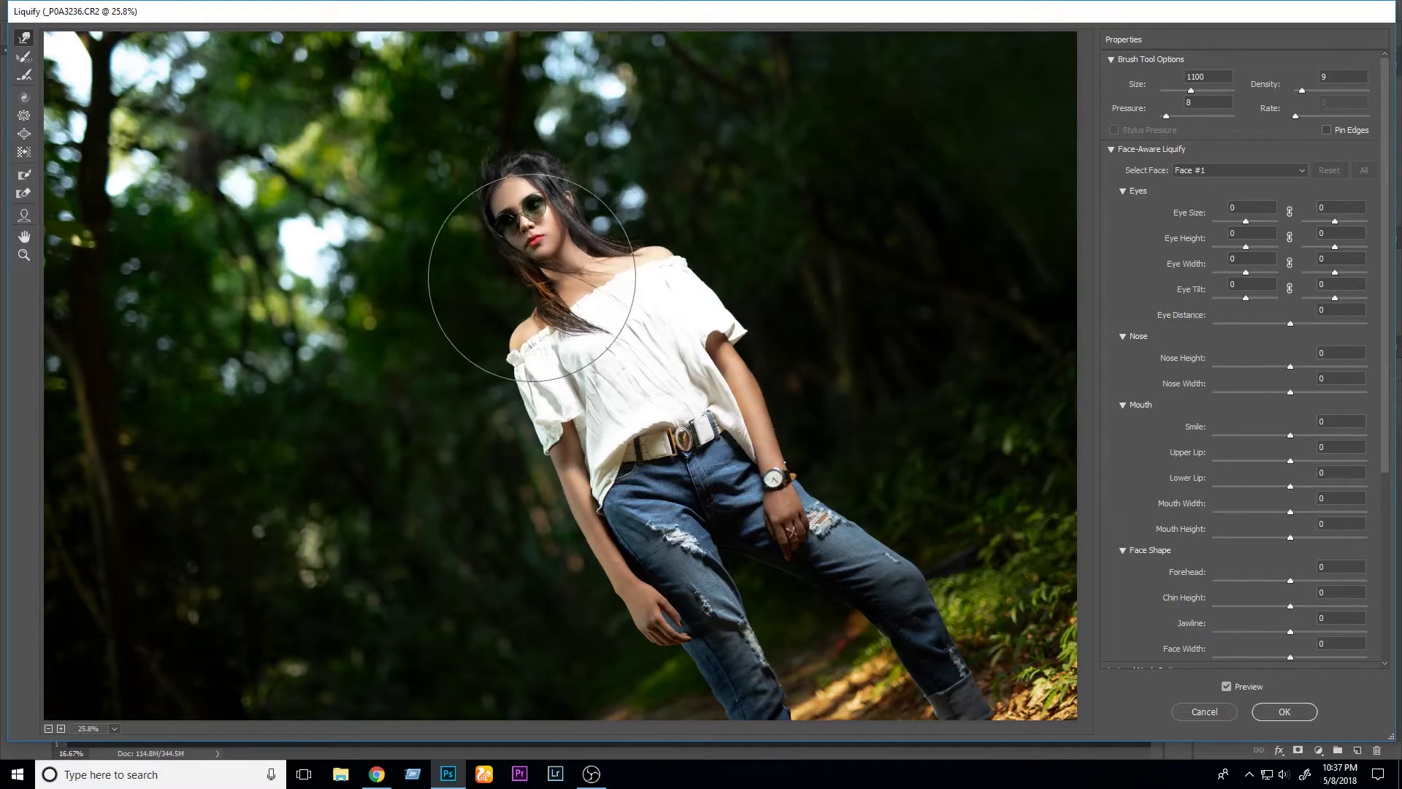
{"action": "key", "text": "bracketleft"}
{"action": "key", "text": "bracketleft"}
{"action": "key", "text": "bracketleft"}
{"action": "key", "text": "bracketright"}
{"action": "key", "text": "bracketright"}
{"action": "key", "text": "bracketright"}
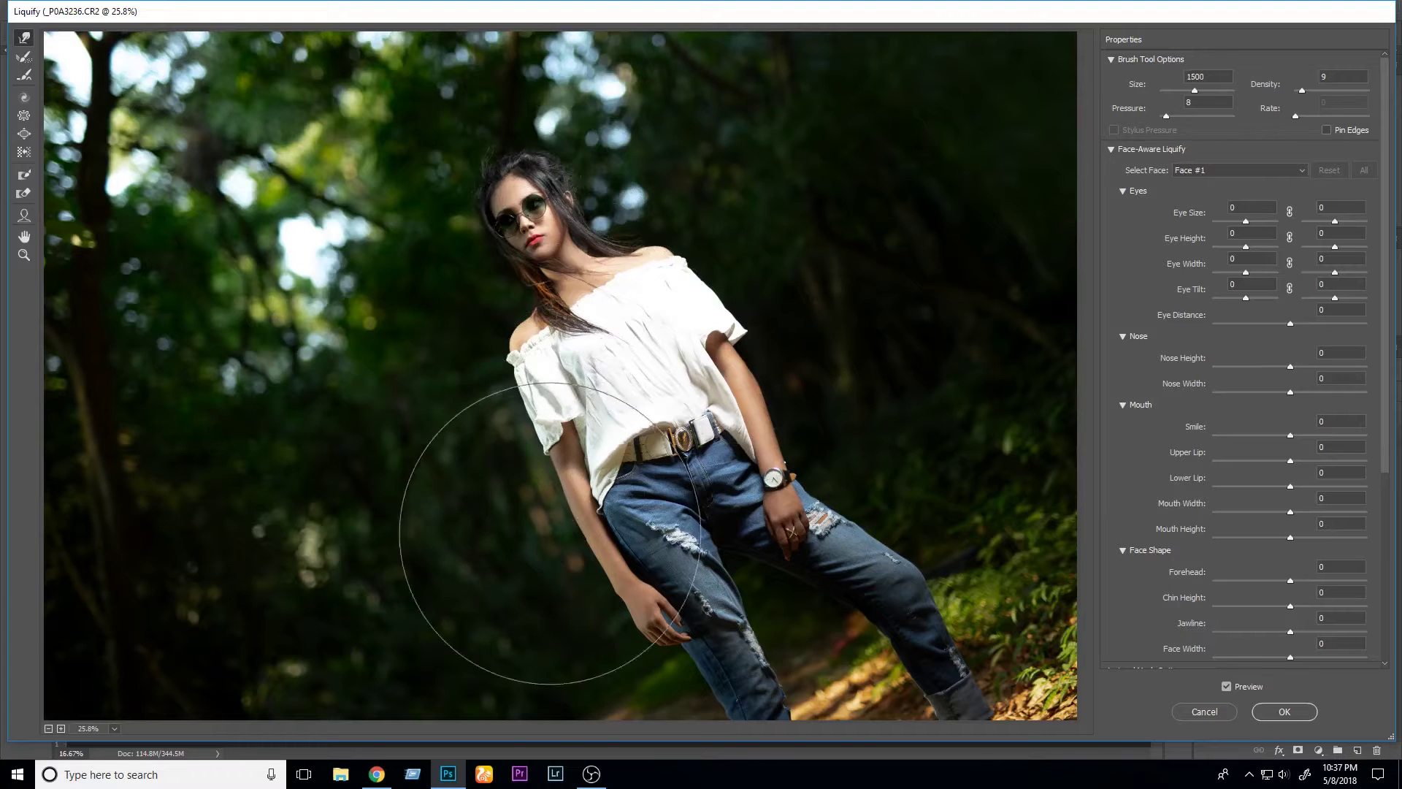
{"action": "key", "text": "bracketright"}
{"action": "key", "text": "bracketright"}
{"action": "key", "text": "bracketright"}
{"action": "key", "text": "bracketleft"}
{"action": "key", "text": "bracketleft"}
{"action": "key", "text": "bracketleft"}
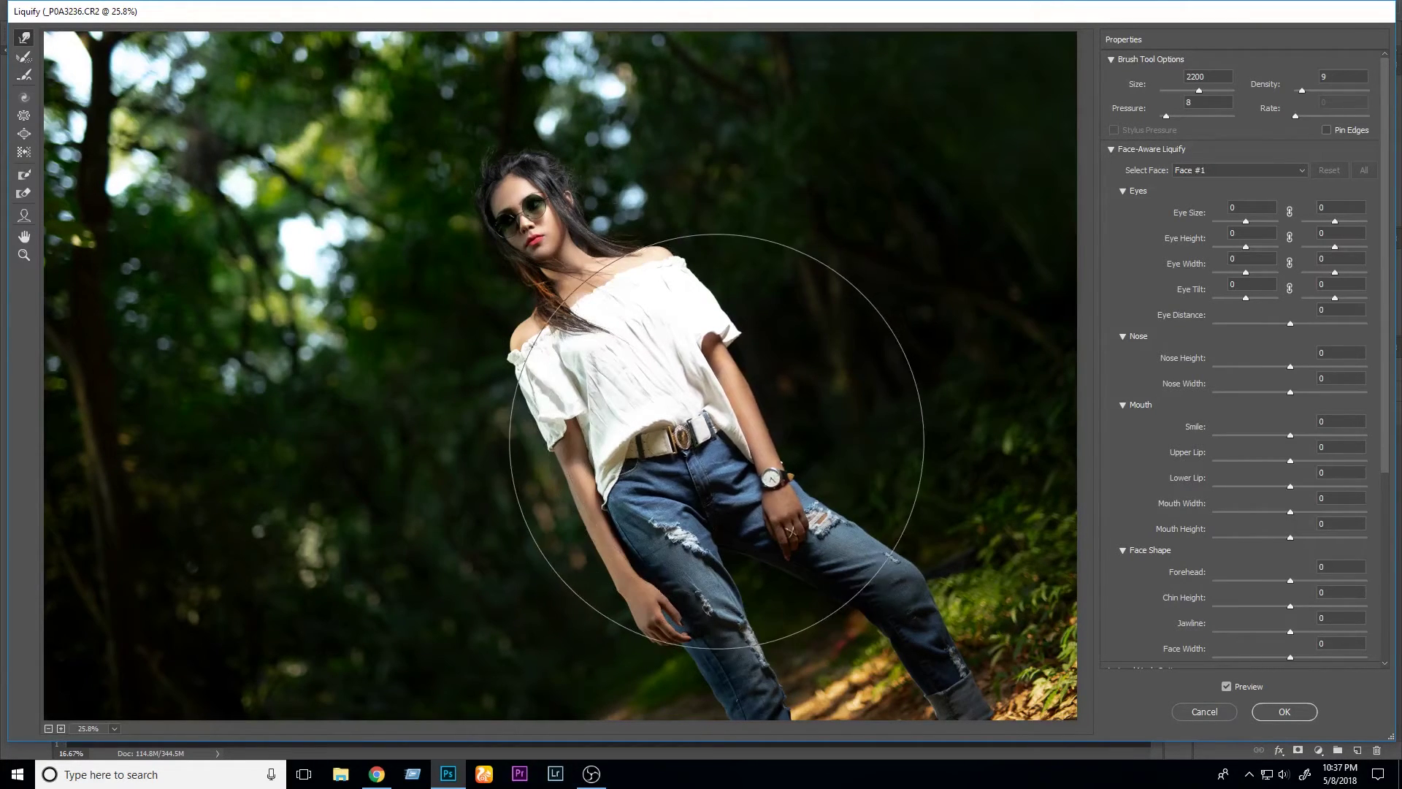
{"action": "key", "text": "bracketleft"}
{"action": "key", "text": "bracketleft"}
{"action": "key", "text": "bracketleft"}
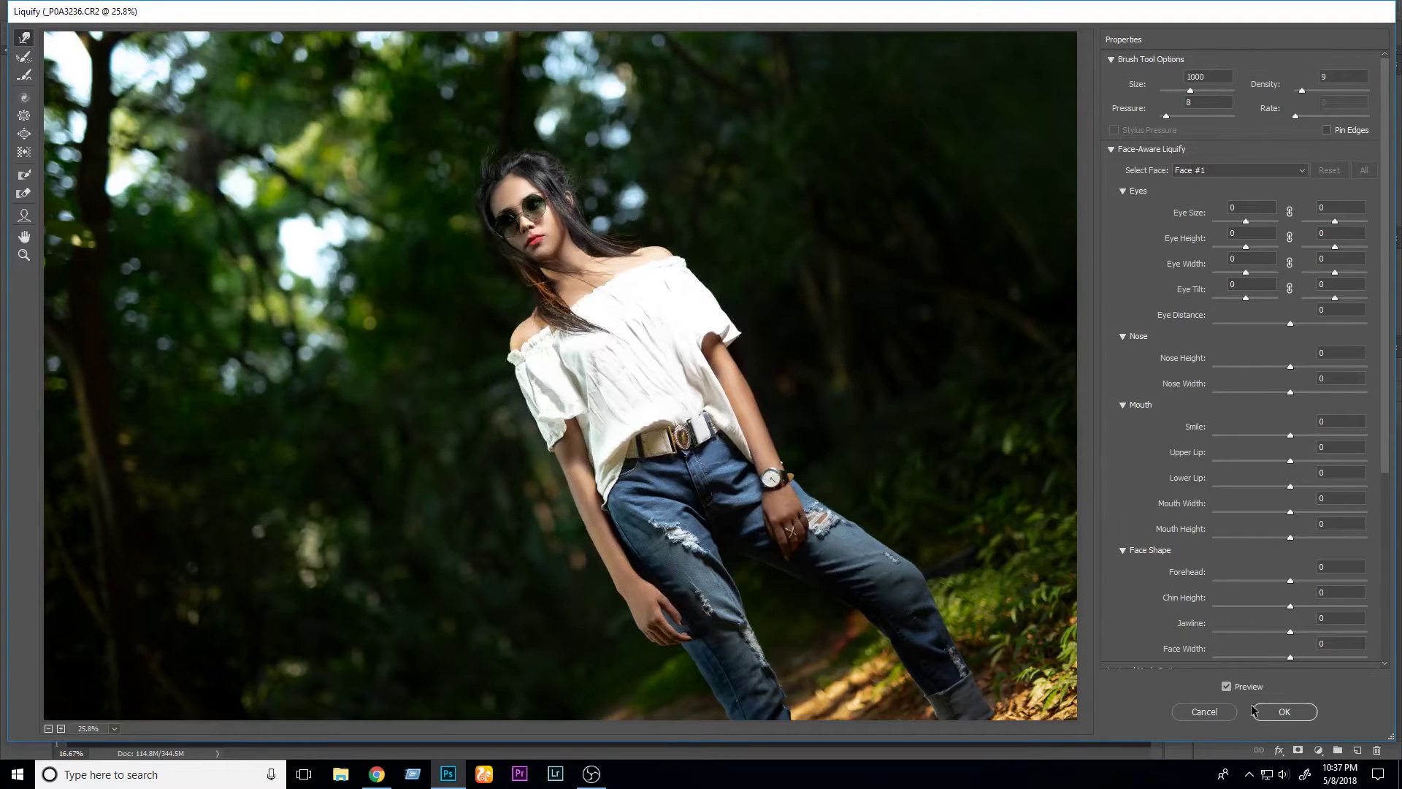
{"action": "left_click", "coordinate": [1285, 711]}
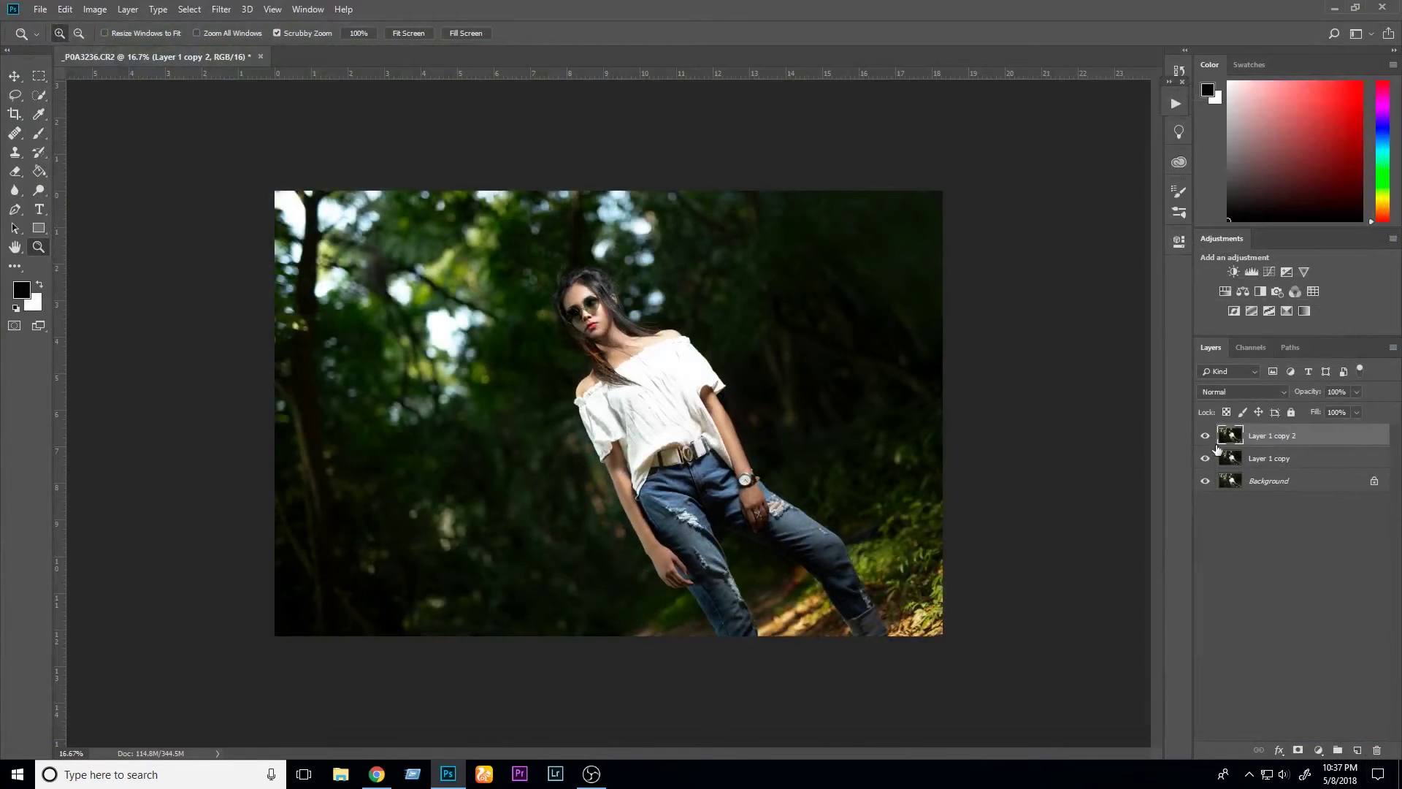
- Delete Layer 1 copy and add a new 50% gray layer in Soft Light mode
{"action": "left_click_drag", "start_coordinate": [1271, 458], "coordinate": [1372, 750]}
{"action": "left_click", "coordinate": [1357, 749]}
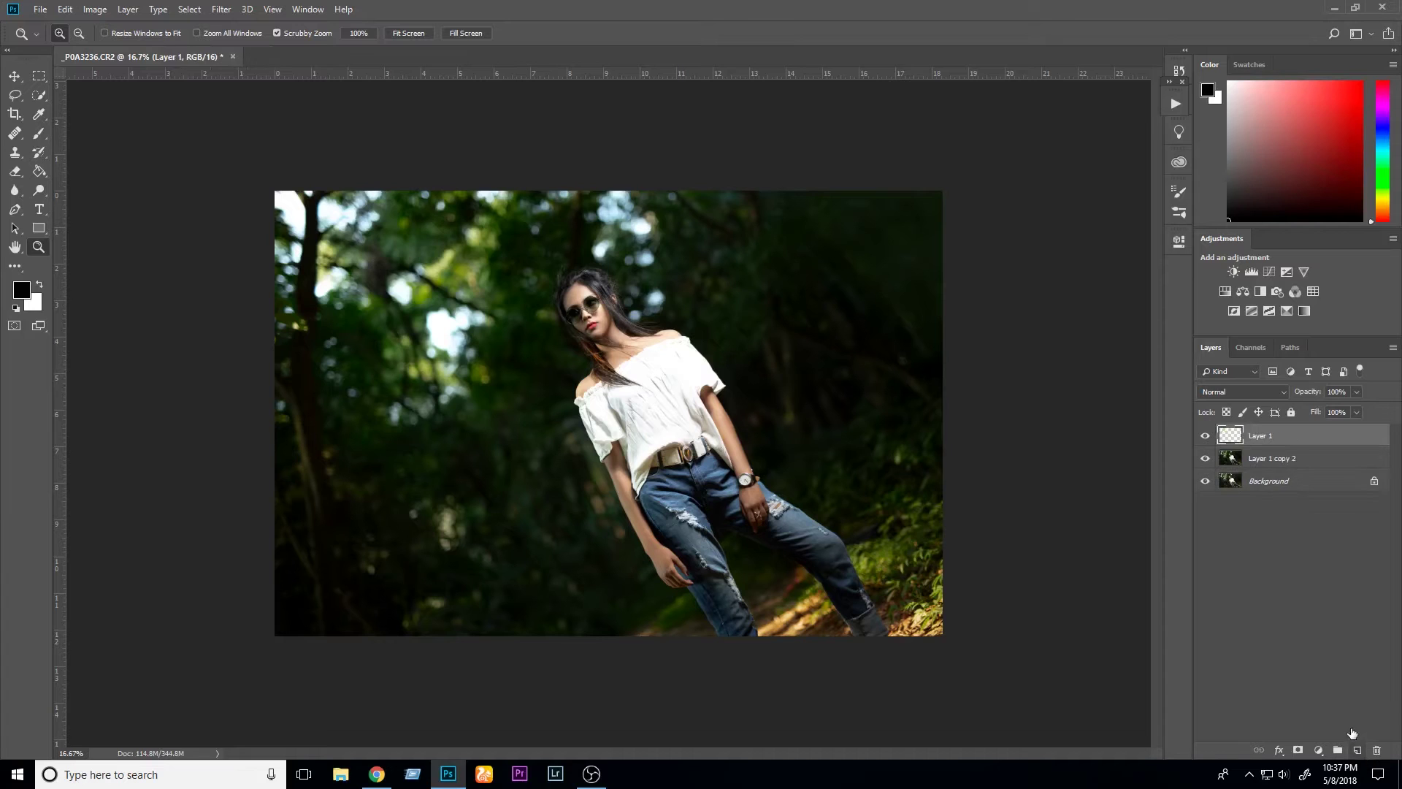
{"action": "key", "text": "shift+F5"}
{"action": "key", "text": "Return"}
{"action": "left_click", "coordinate": [1241, 391]}
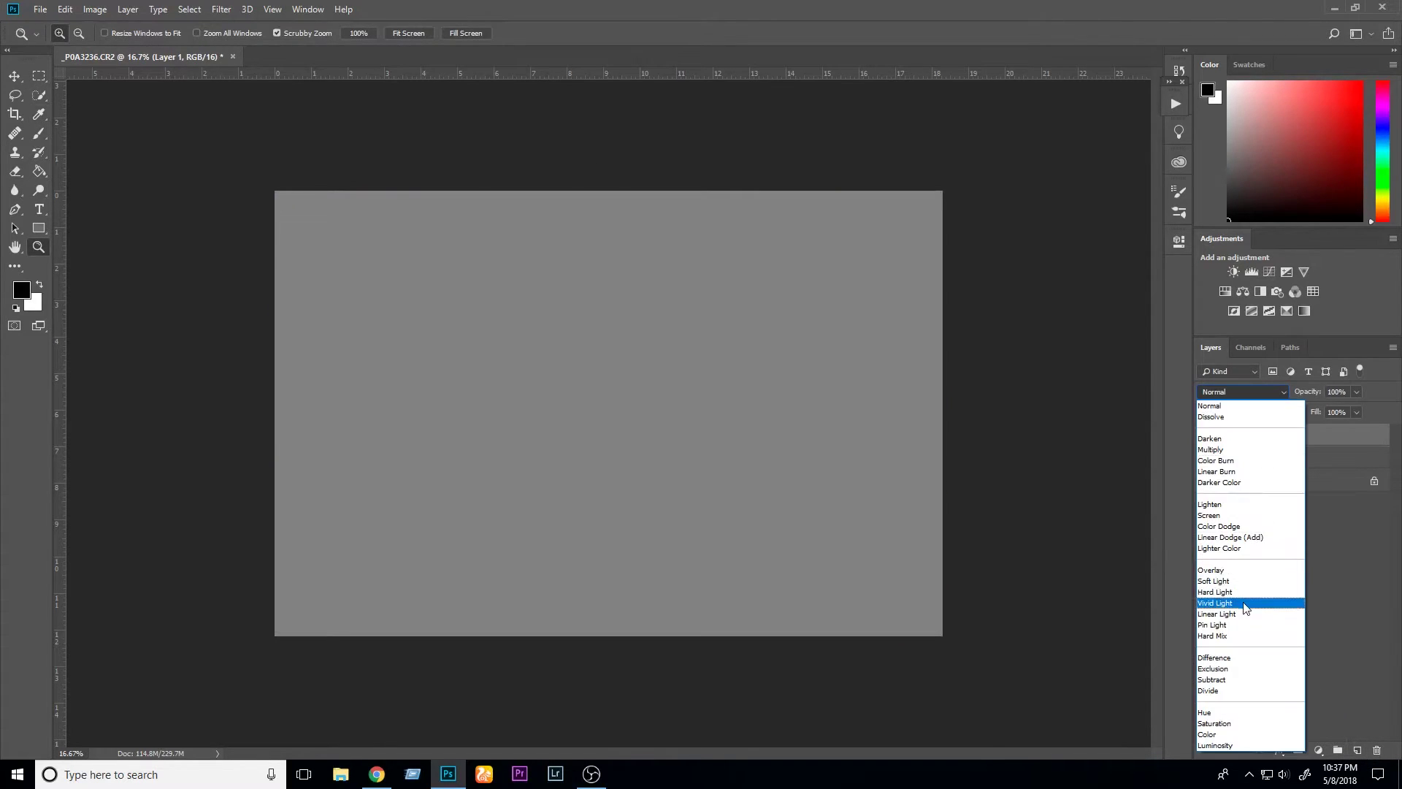
{"action": "left_click", "coordinate": [1234, 597]}
- Zoom in and set a white brush at 6% flow and size 125
{"action": "key", "text": "ctrl+plus"}
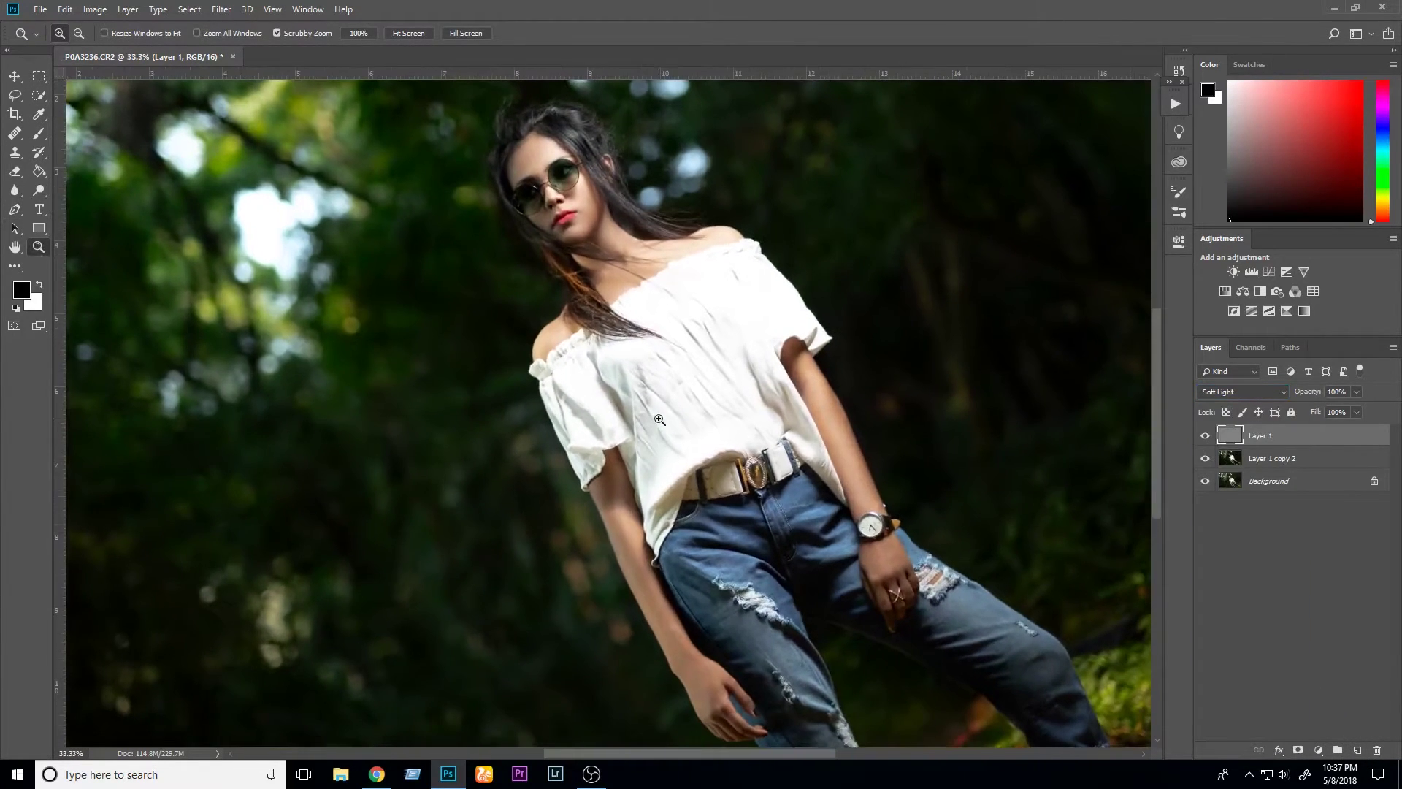
{"action": "left_click", "coordinate": [38, 132]}
{"action": "left_click", "coordinate": [39, 284]}
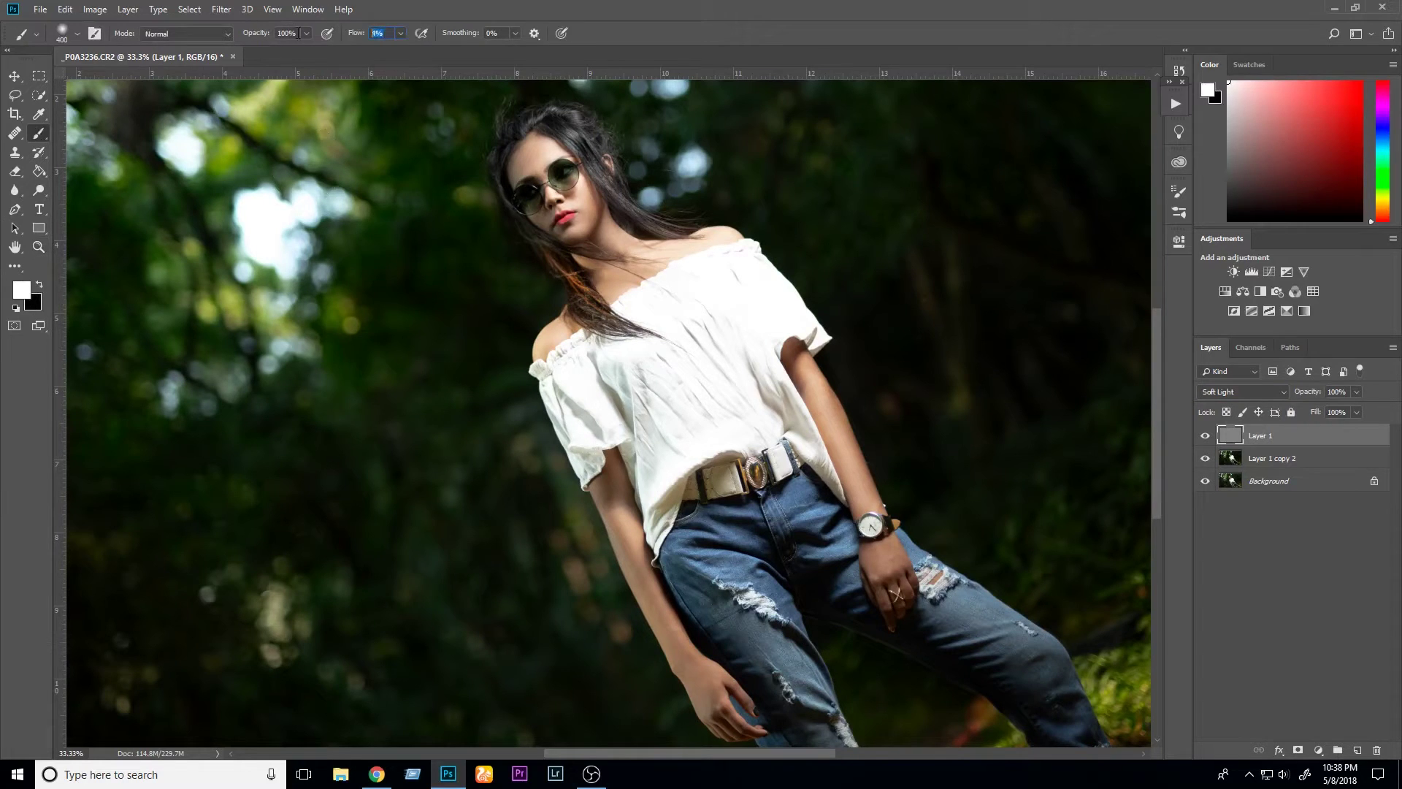
{"action": "left_click", "coordinate": [77, 33]}
{"action": "type", "text": "125"}
{"action": "key", "text": "Return"}
- Dodge the neck with soft white strokes on the gray layer, then fit the image on screen
{"action": "key", "text": "bracketleft"}
{"action": "key", "text": "bracketleft"}
{"action": "left_click_drag", "start_coordinate": [618, 246], "coordinate": [622, 239]}
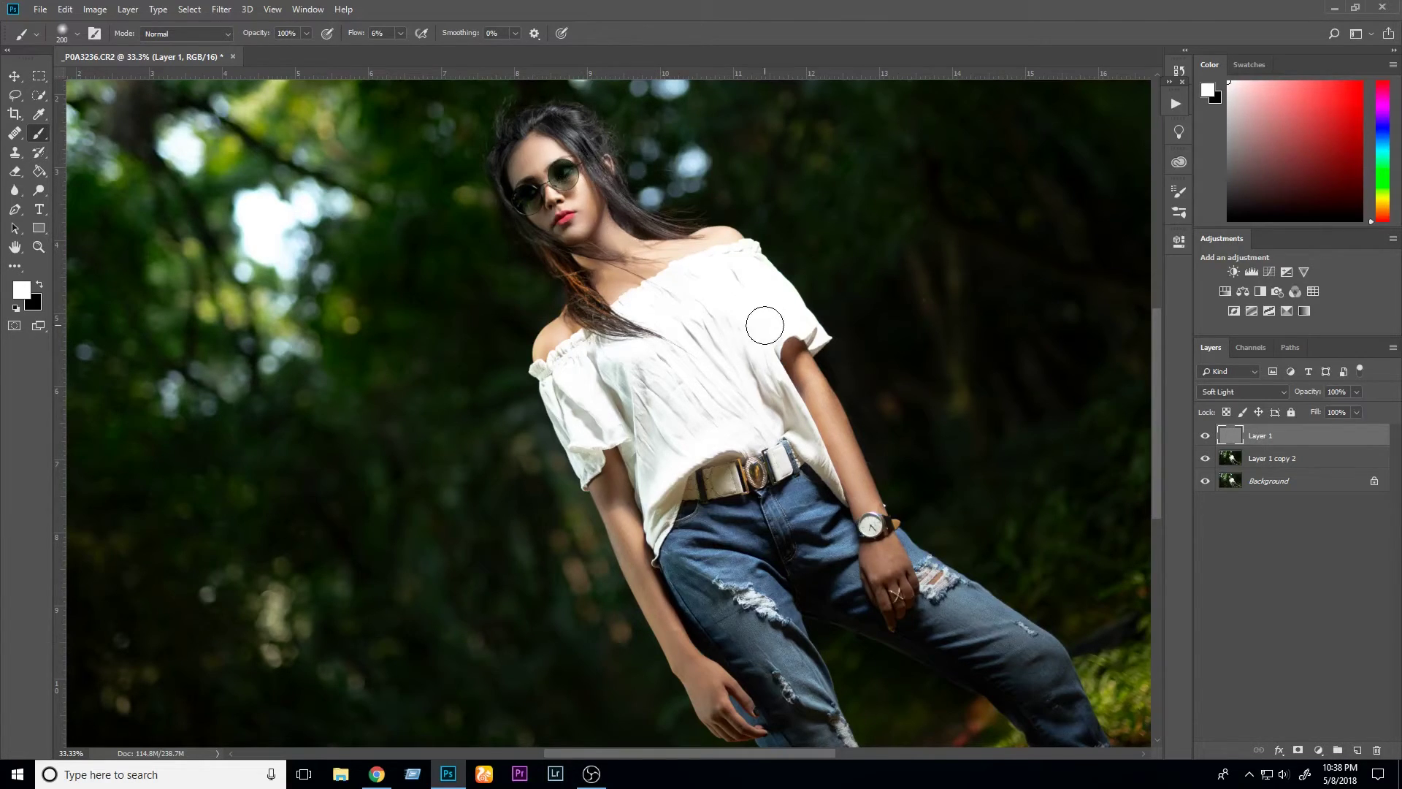
{"action": "key", "text": "bracketleft"}
{"action": "key", "text": "bracketleft"}
{"action": "key", "text": "bracketleft"}
{"action": "key", "text": "bracketleft"}
{"action": "key", "text": "bracketleft"}
{"action": "key", "text": "bracketleft"}
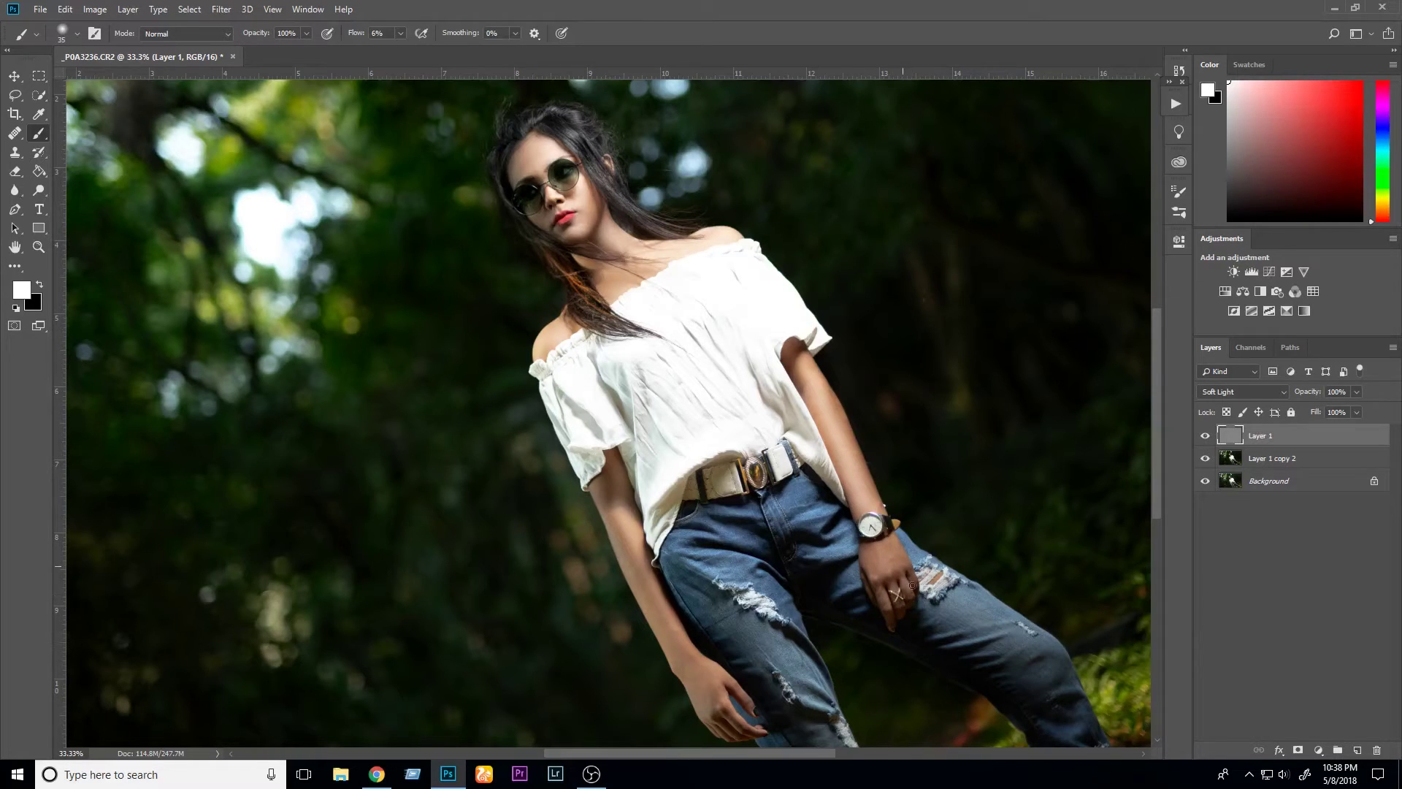
{"action": "scroll", "coordinate": [884, 569], "scroll_direction": "down", "scroll_amount": 2}
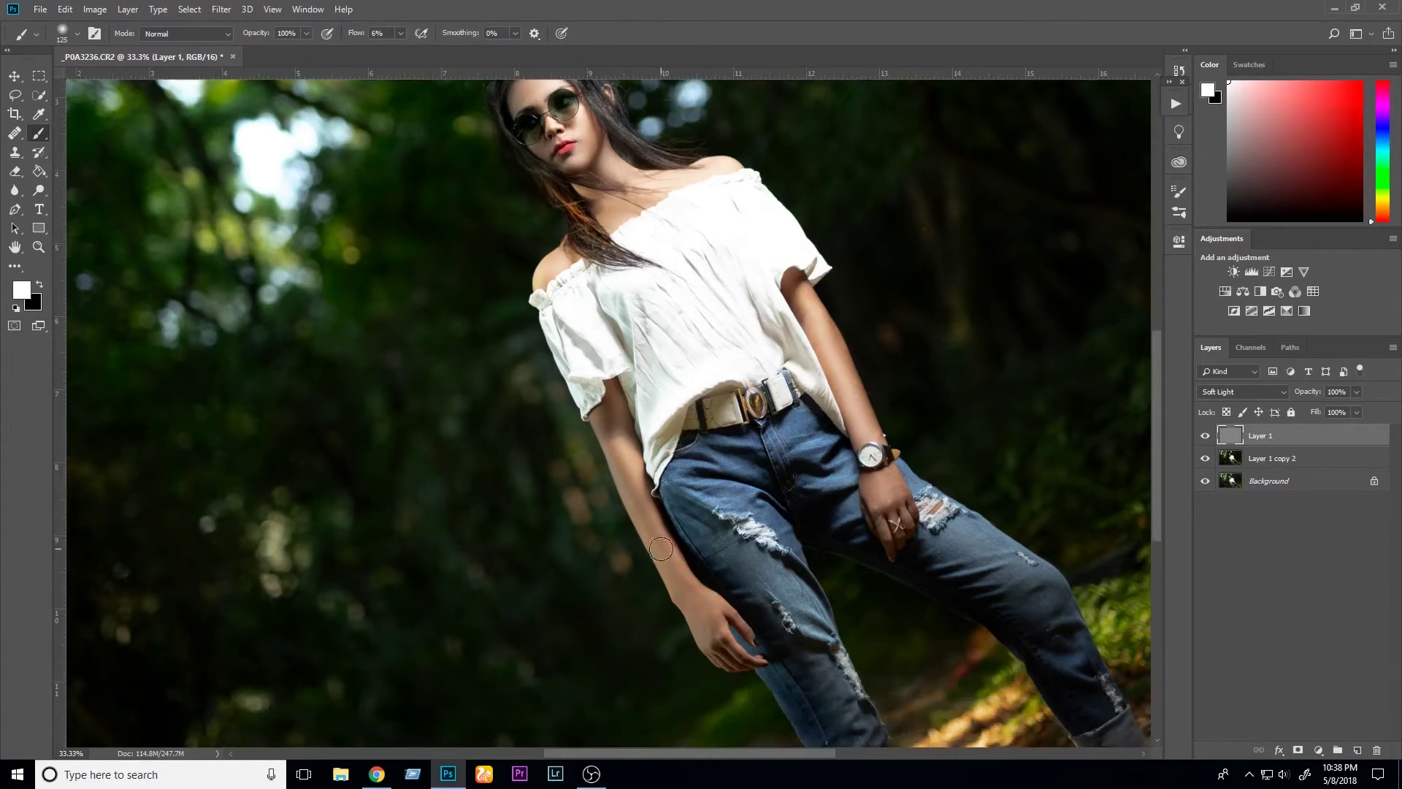
{"action": "key", "text": "bracketleft"}
{"action": "key", "text": "bracketleft"}
{"action": "key", "text": "bracketleft"}
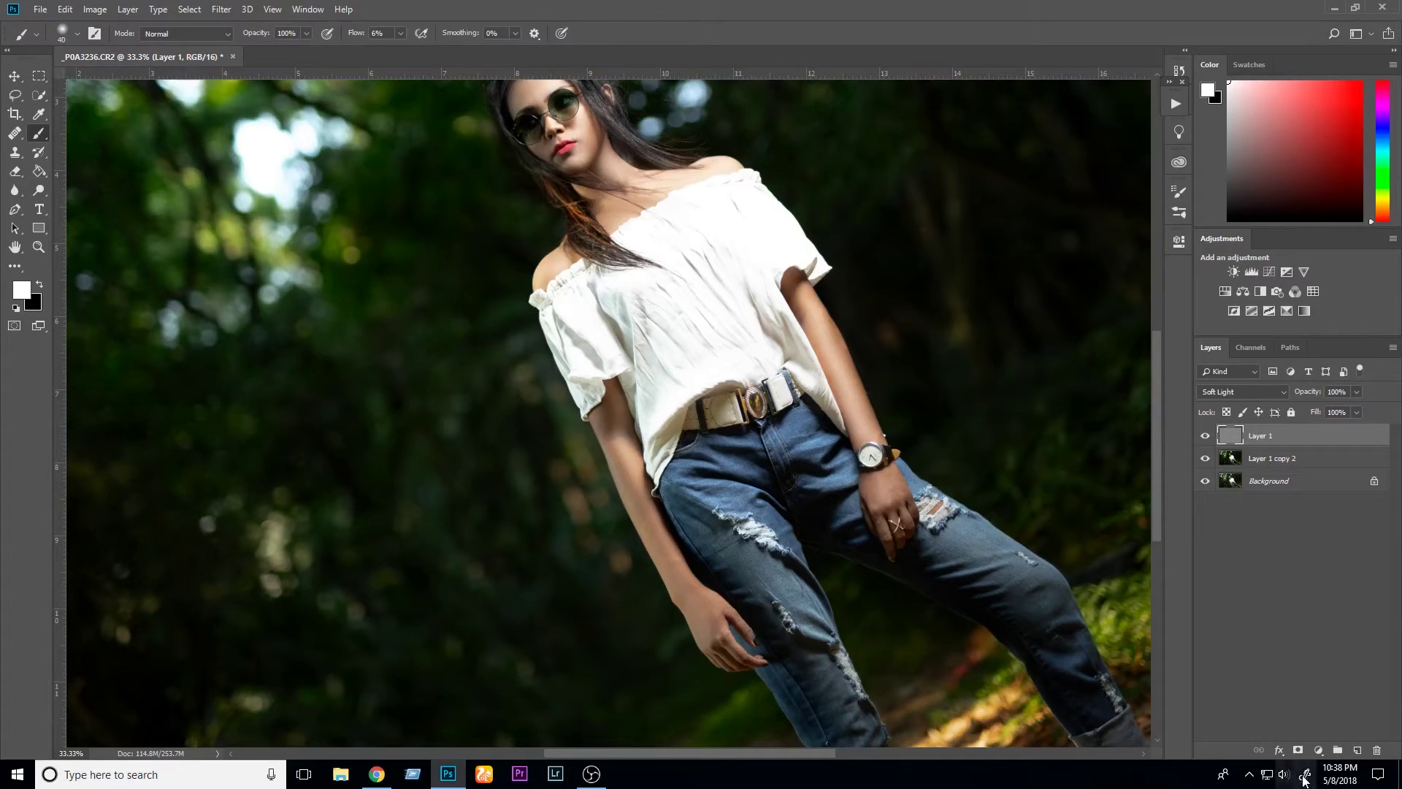
{"action": "key", "text": "XF86AudioMute"}
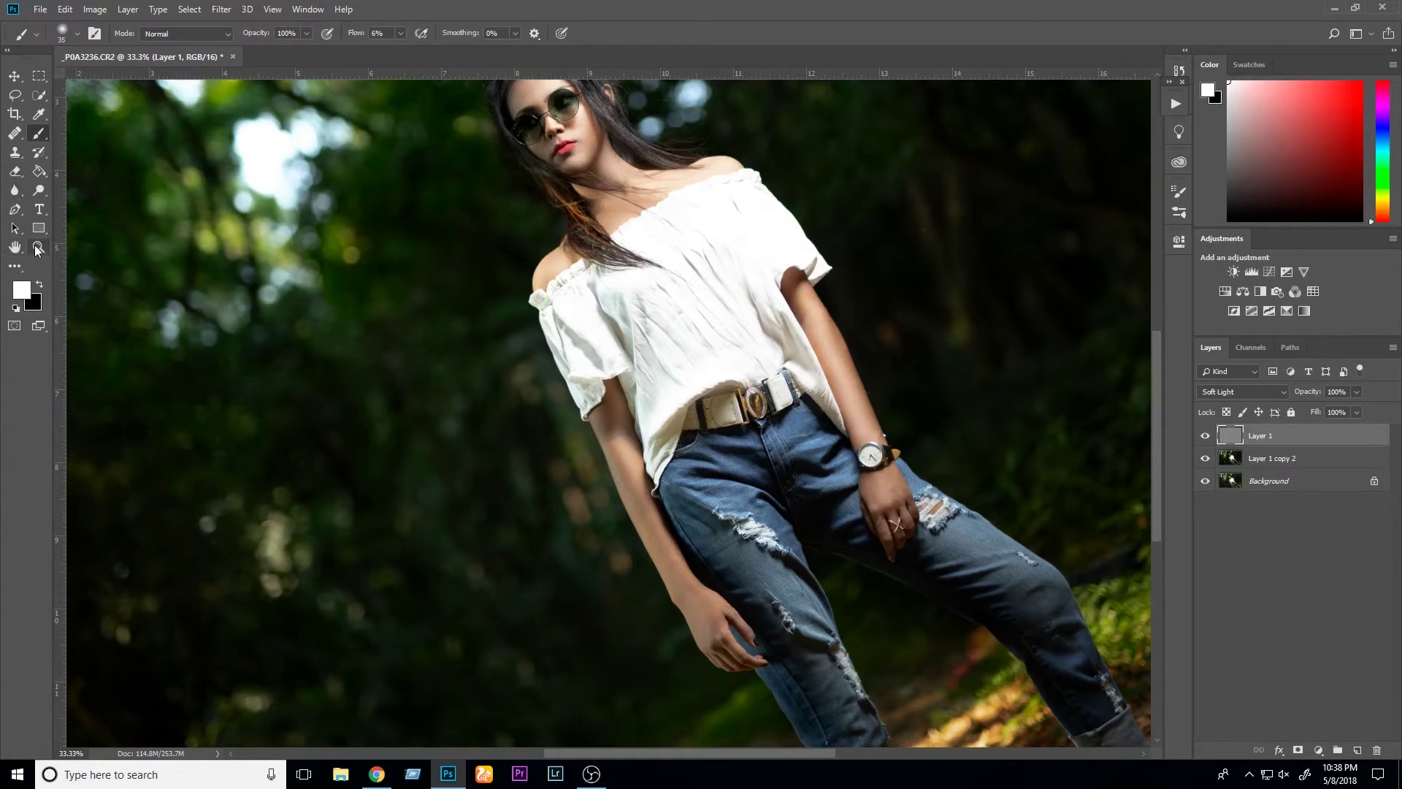
{"action": "left_click", "coordinate": [38, 246]}
{"action": "key", "text": "ctrl+0"}
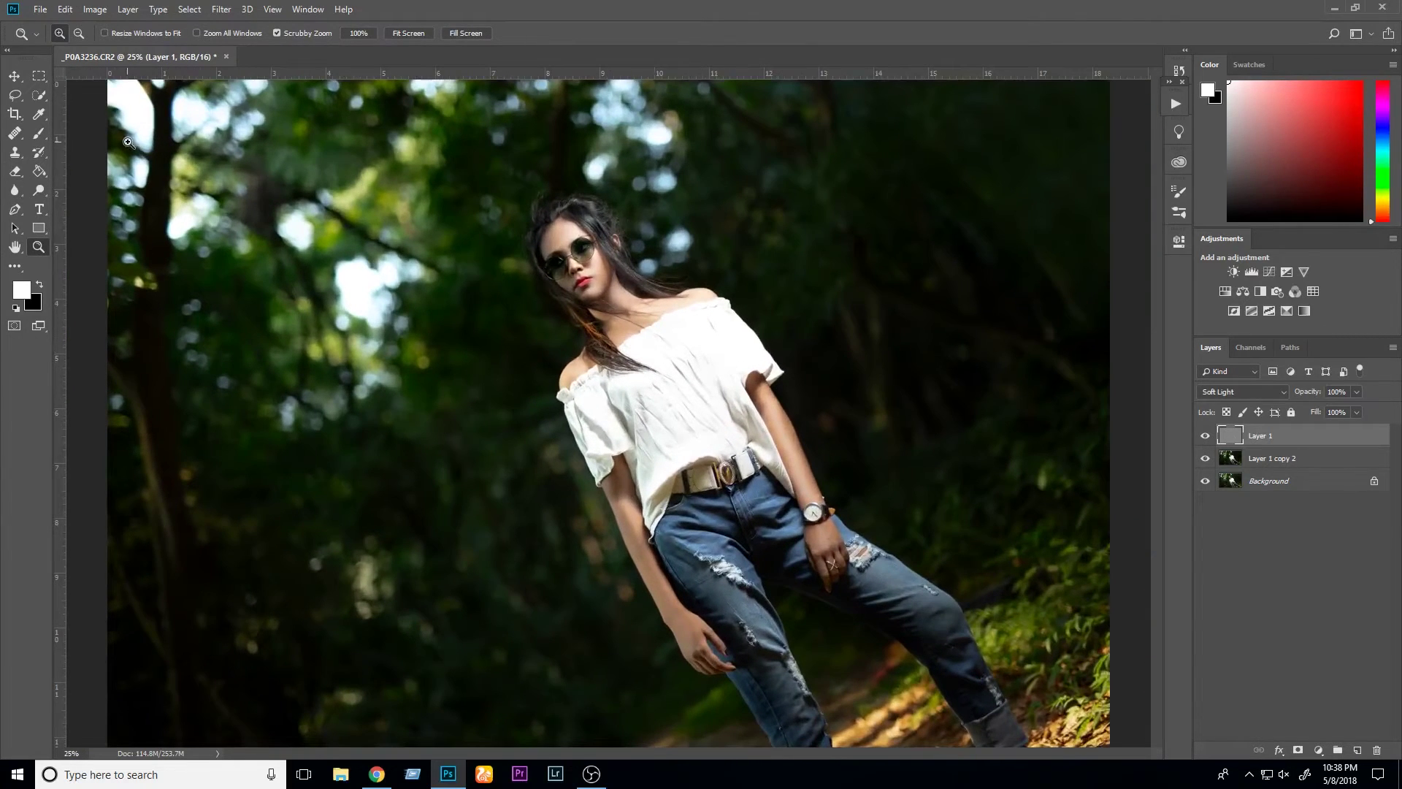
- Duplicate the gray Soft Light layer and select it together with Layer 1
{"action": "key", "text": "b"}
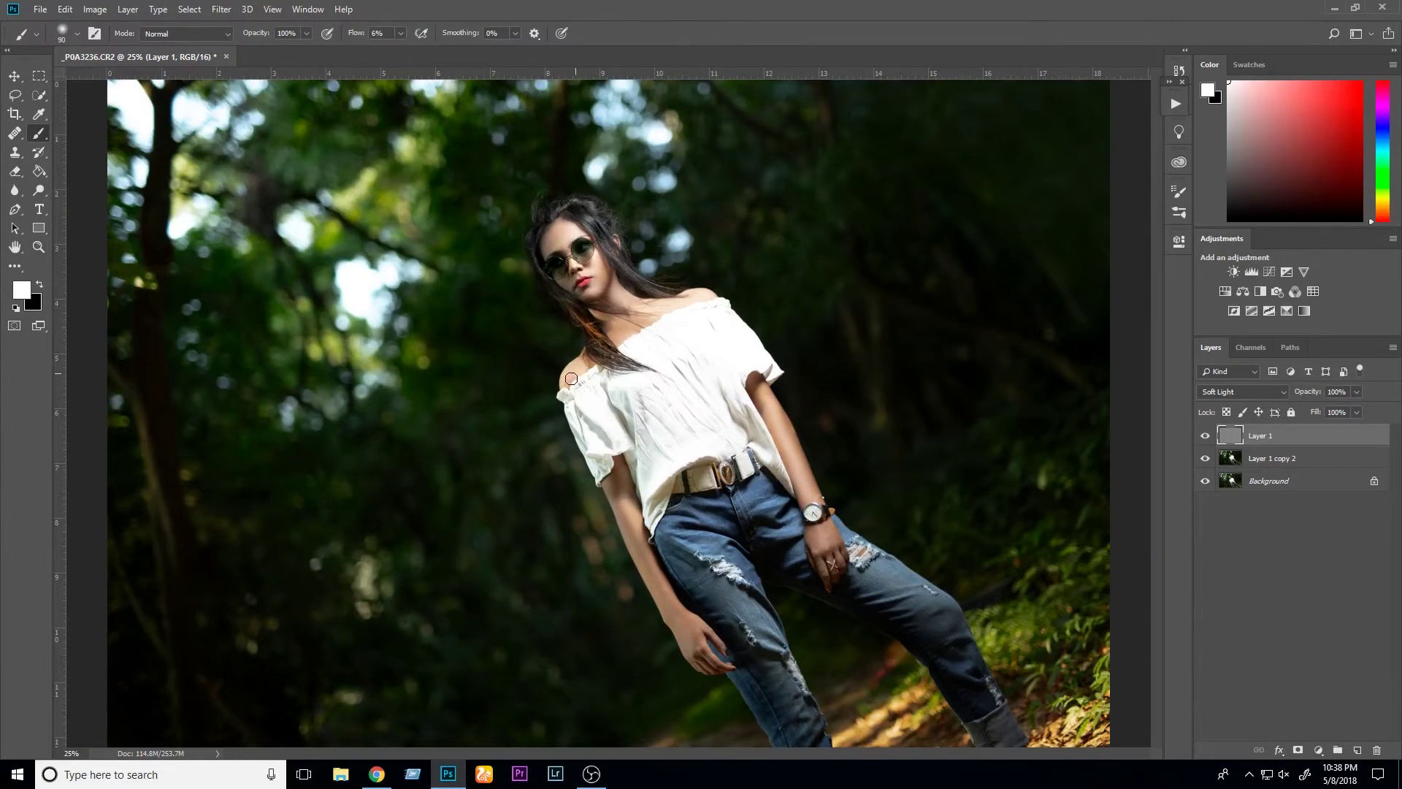
{"action": "key", "text": "bracketright"}
{"action": "key", "text": "bracketright"}
{"action": "key", "text": "bracketright"}
{"action": "scroll", "coordinate": [813, 312], "scroll_direction": "down", "scroll_amount": 2, "text": "alt"}
{"action": "scroll", "coordinate": [813, 311], "scroll_direction": "up", "scroll_amount": 1, "text": "alt"}
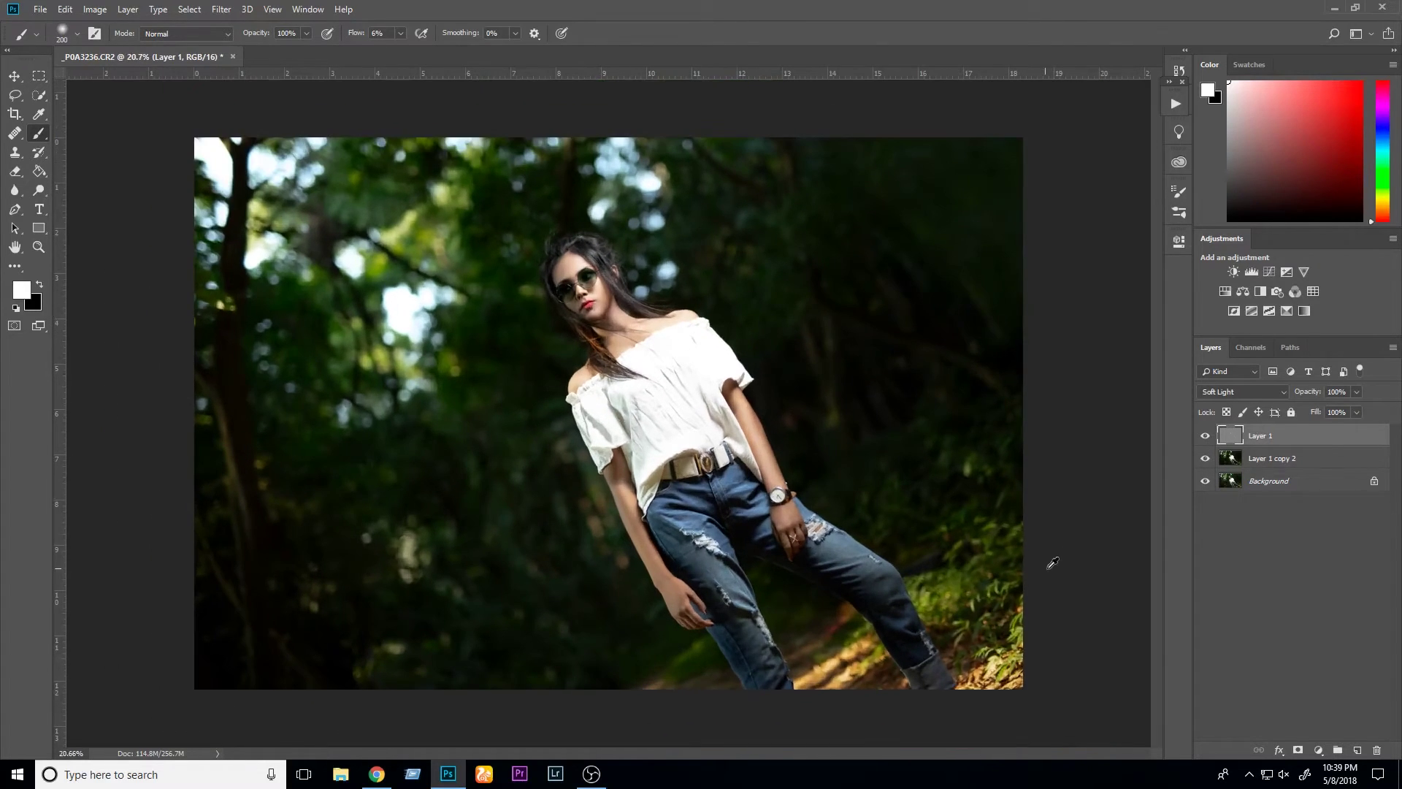
{"action": "double_click", "coordinate": [1328, 436]}
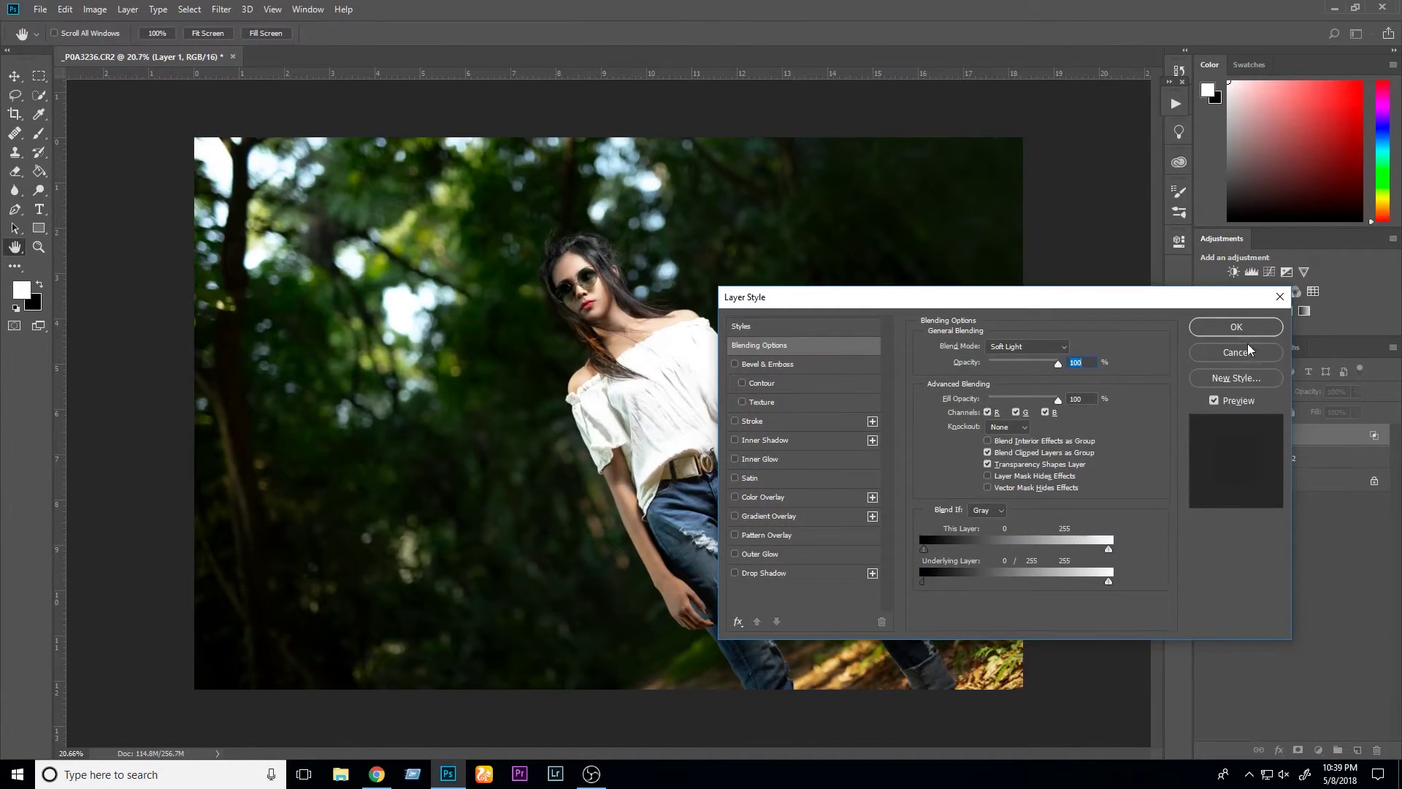
{"action": "left_click", "coordinate": [1247, 350]}
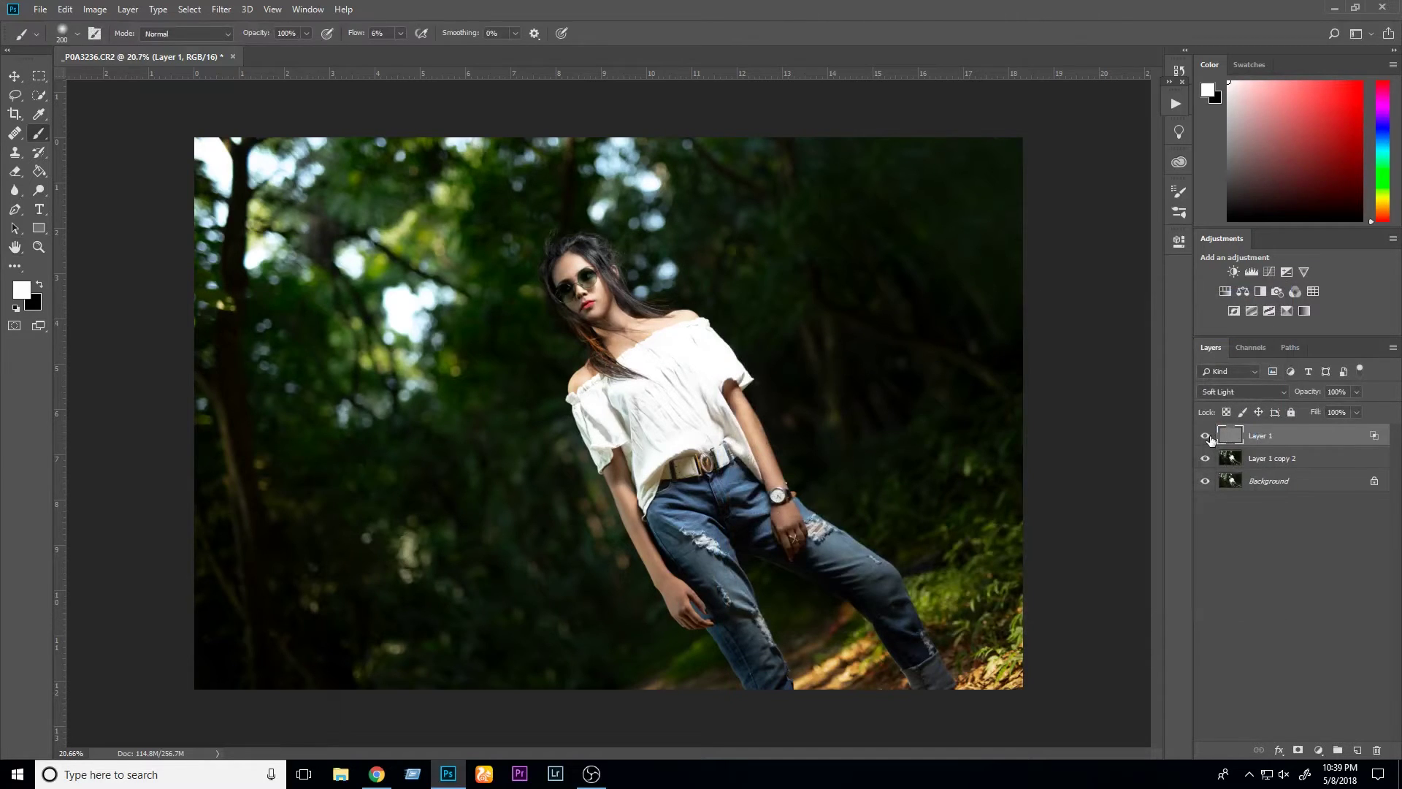
{"action": "key", "text": "ctrl+j"}
{"action": "left_click", "coordinate": [1285, 458], "text": "shift"}
- Merge Layer 1 copy 2 into the selection, then zoom in on the face and shoulder
{"action": "left_click", "coordinate": [1288, 482], "text": "shift"}
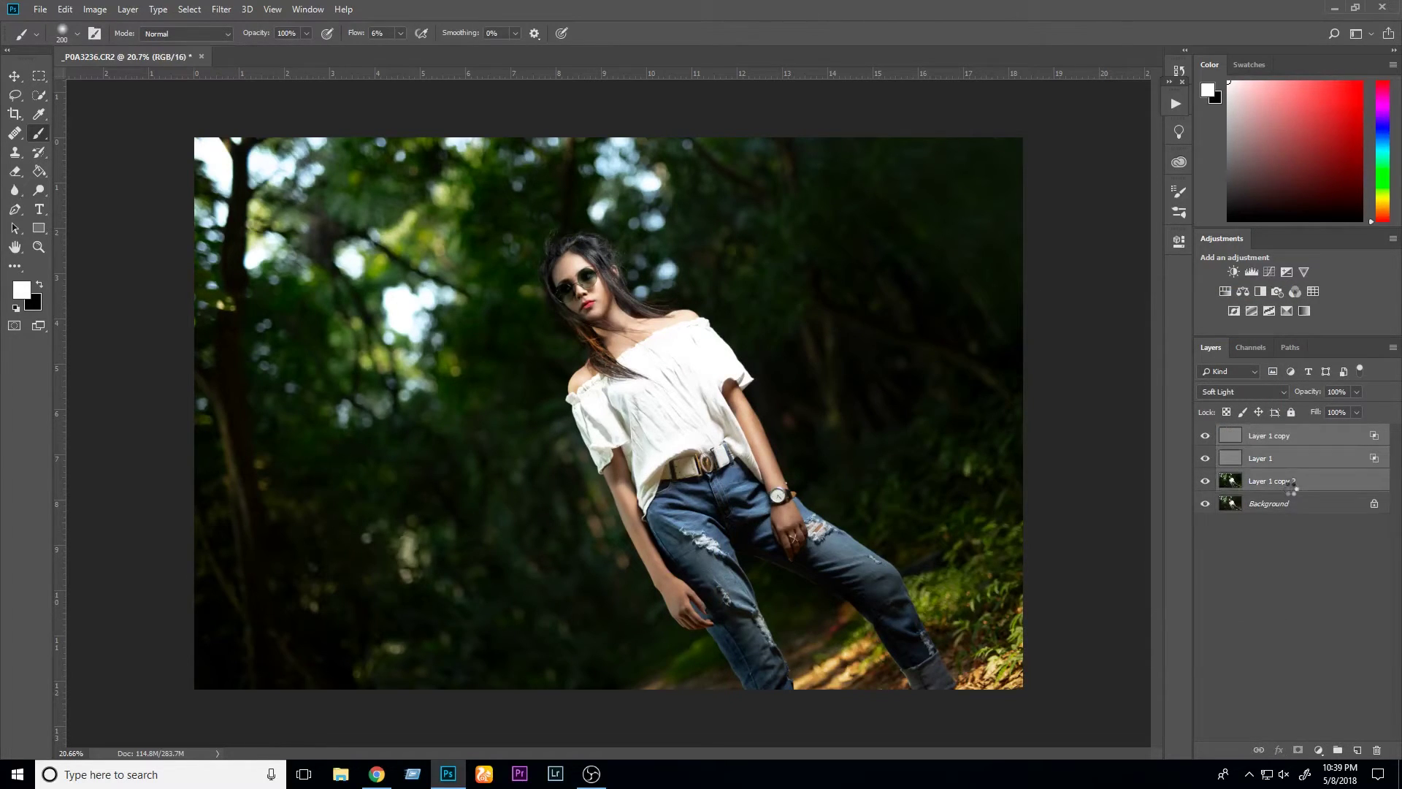
{"action": "key", "text": "ctrl+e"}
{"action": "left_click", "coordinate": [39, 246]}
{"action": "left_click", "coordinate": [606, 416]}
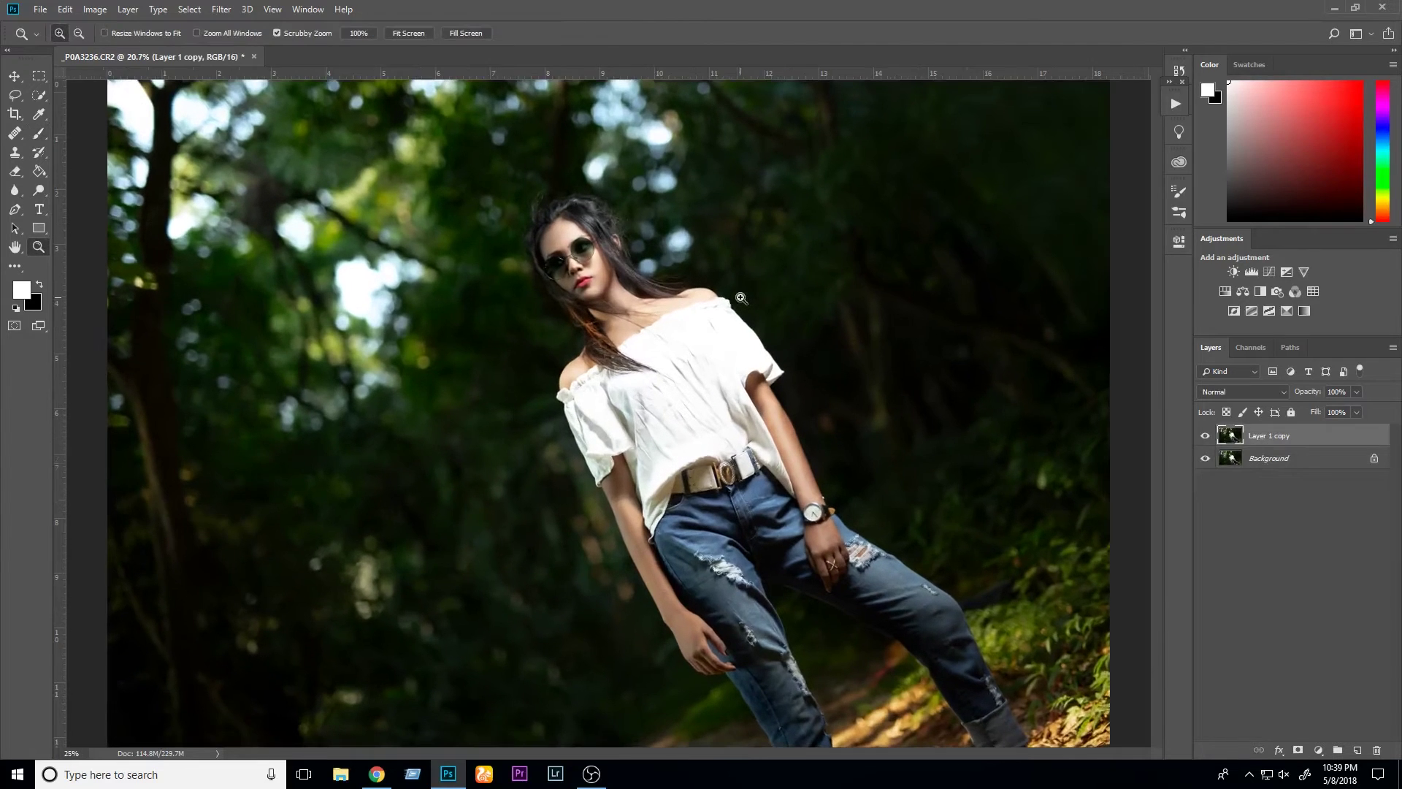
{"action": "left_click_drag", "start_coordinate": [740, 298], "coordinate": [817, 448]}
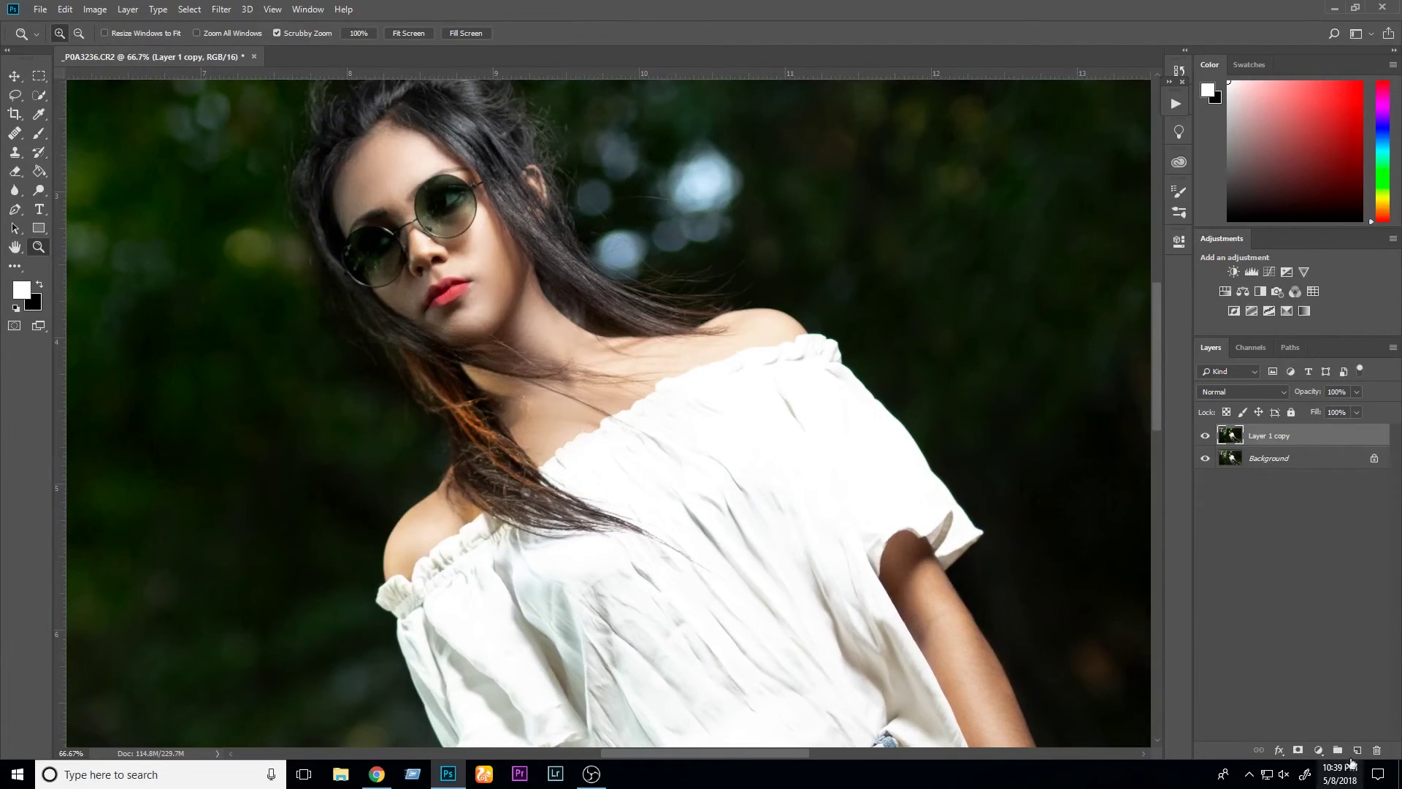
- Add a darkening Curves adjustment, invert its mask, and set a size-125 brush at about 14% flow
{"action": "left_click", "coordinate": [1318, 749]}
{"action": "left_click", "coordinate": [1308, 570]}
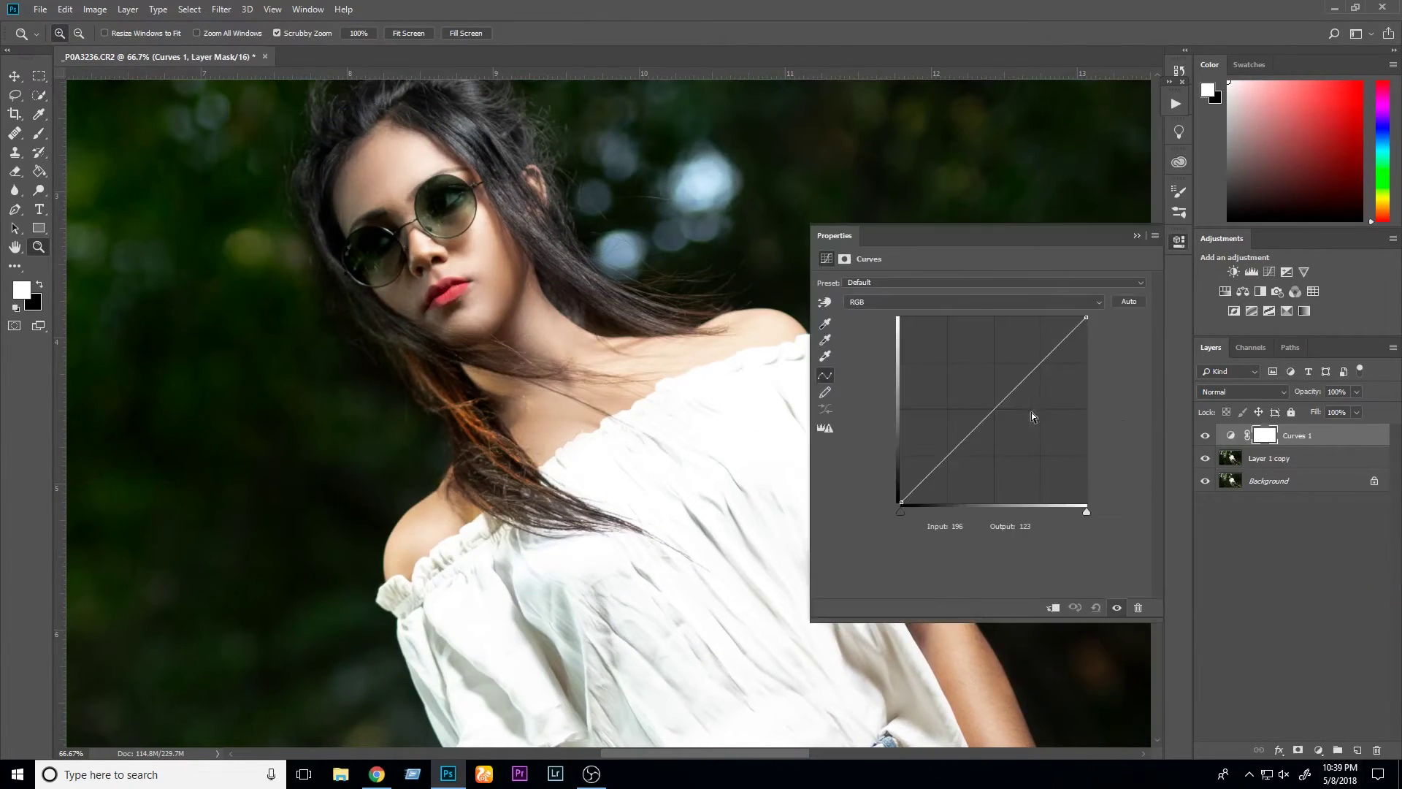
{"action": "left_click_drag", "start_coordinate": [961, 443], "coordinate": [964, 456]}
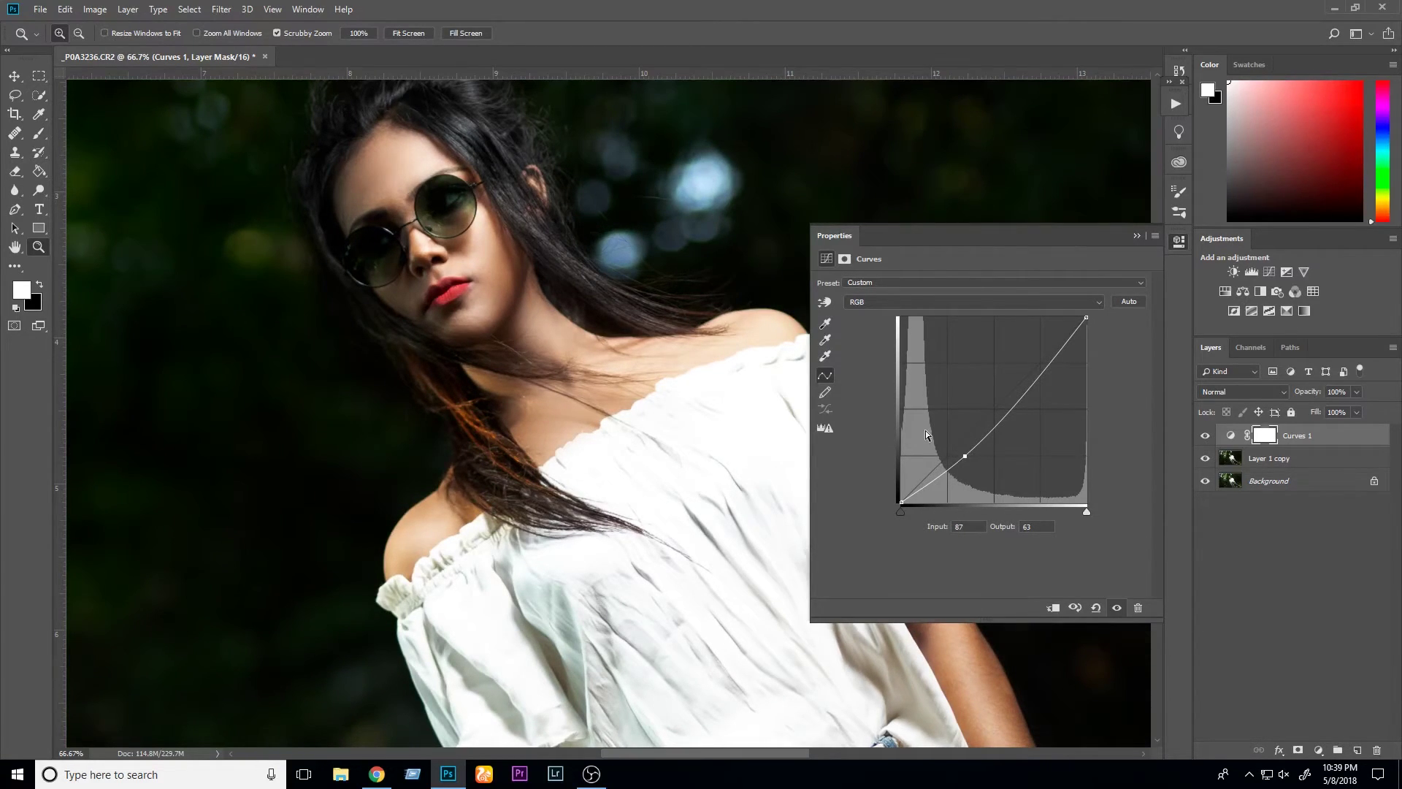
{"action": "key", "text": "ctrl+i"}
{"action": "key", "text": "b"}
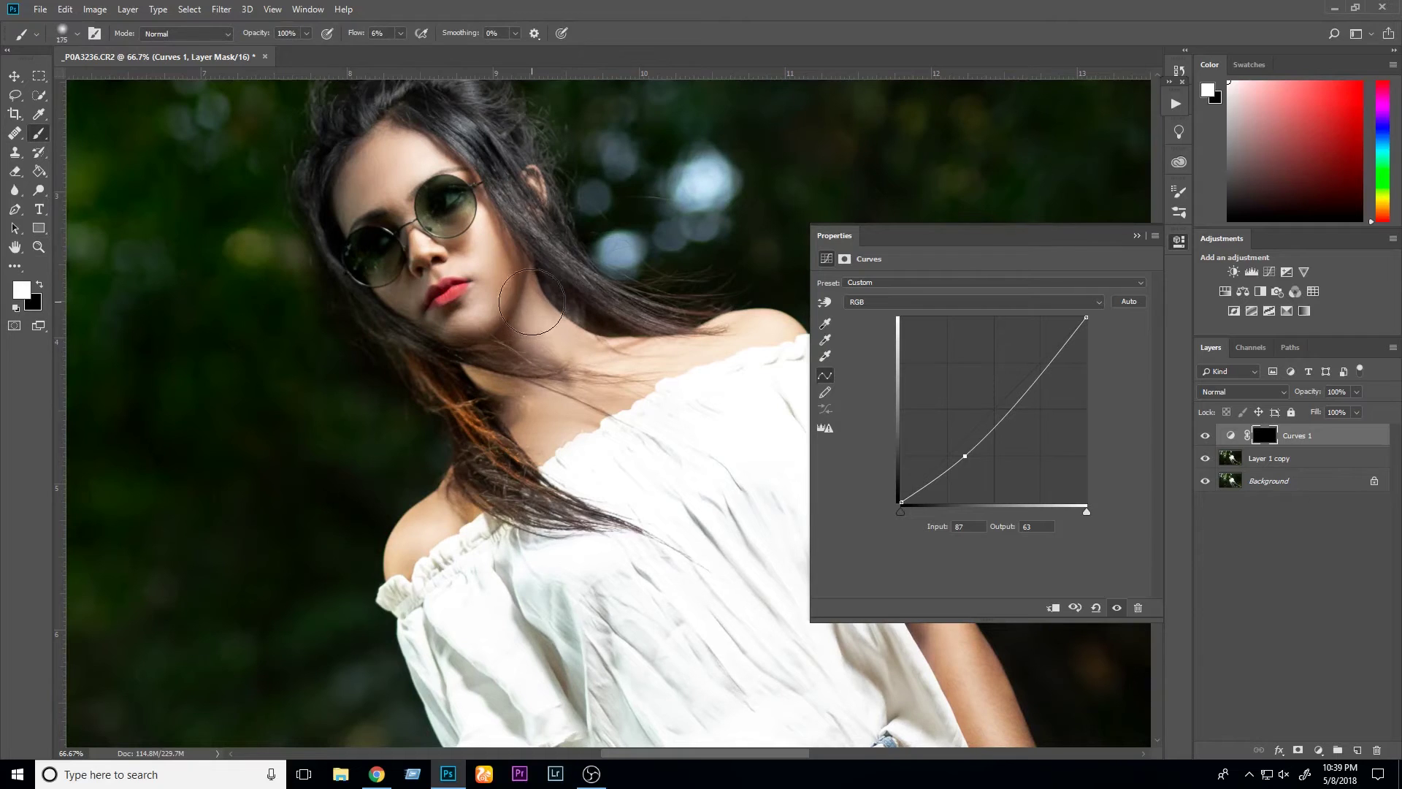
{"action": "key", "text": "bracketleft"}
{"action": "key", "text": "bracketleft"}
{"action": "key", "text": "bracketleft"}
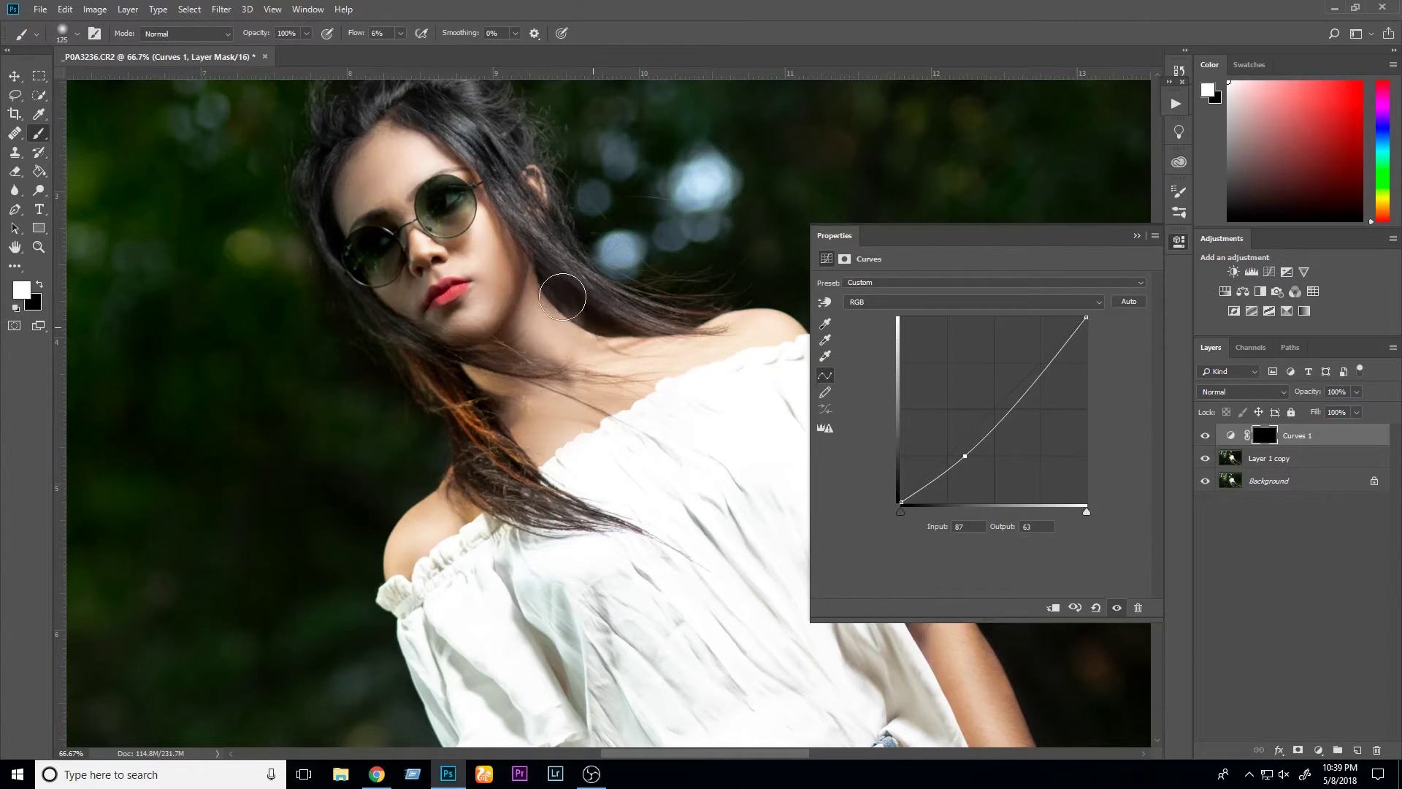
{"action": "left_click_drag", "start_coordinate": [358, 34], "coordinate": [372, 44]}
- Paint the darkening back onto the hair with brush sizes from 150 down to 90
{"action": "key", "text": "bracketright"}
{"action": "key", "text": "bracketright"}
{"action": "scroll", "coordinate": [475, 146], "scroll_direction": "up", "scroll_amount": 2}
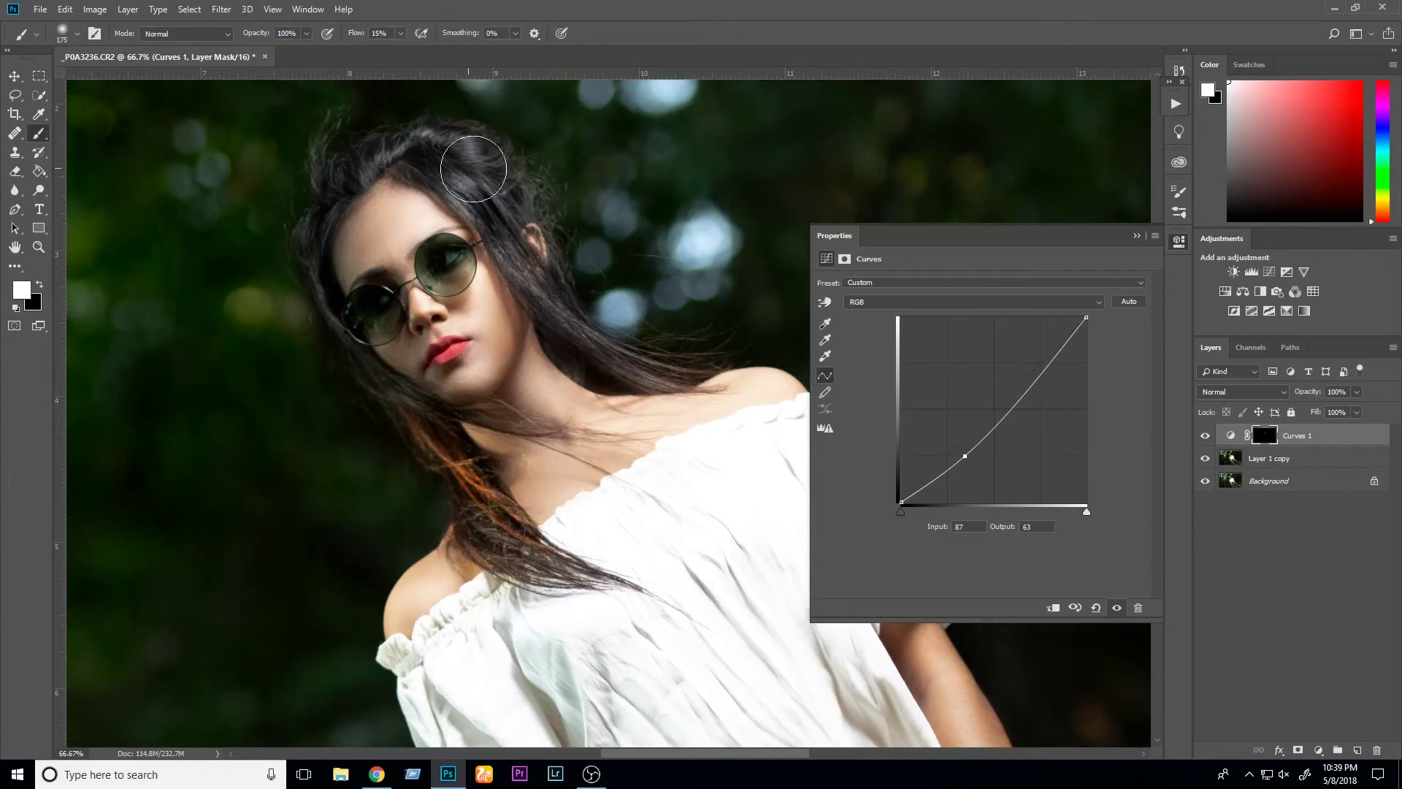
{"action": "left_click_drag", "start_coordinate": [396, 159], "coordinate": [376, 164]}
{"action": "key", "text": "bracketleft"}
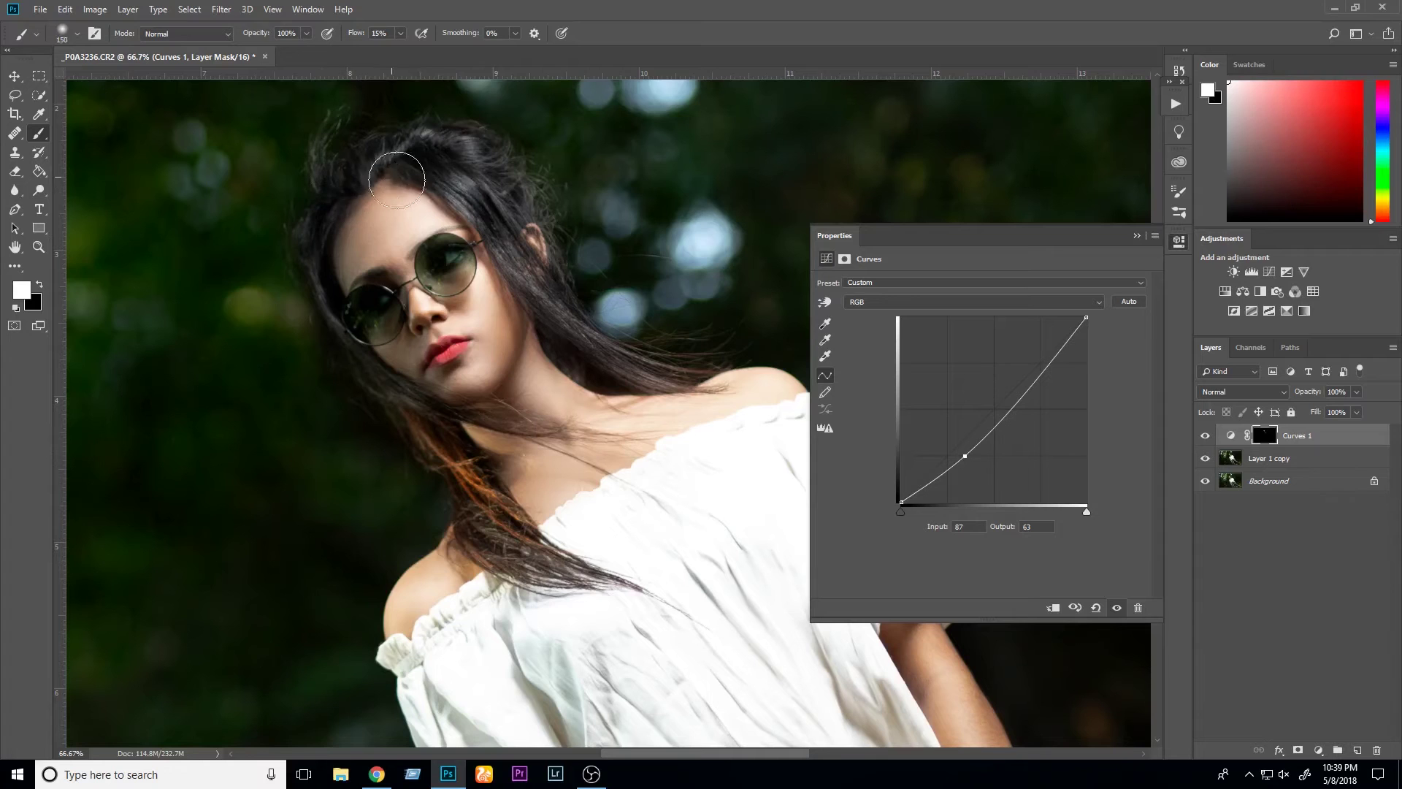
{"action": "key", "text": "bracketleft"}
{"action": "key", "text": "bracketleft"}
{"action": "key", "text": "bracketleft"}
{"action": "left_click", "coordinate": [1136, 236]}
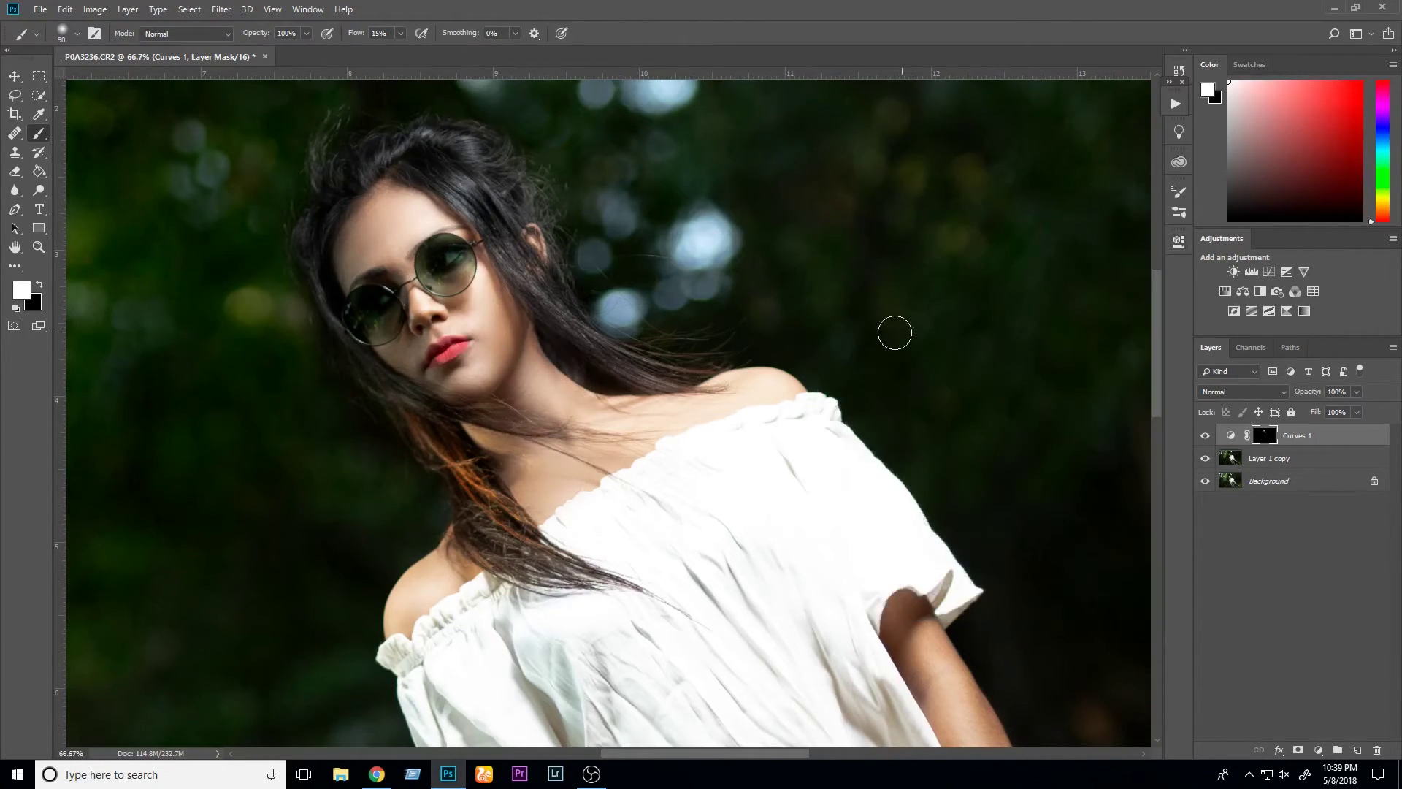
{"action": "key", "text": "bracketright"}
{"action": "key", "text": "bracketright"}
{"action": "key", "text": "bracketright"}
{"action": "scroll", "coordinate": [646, 390], "scroll_direction": "down", "scroll_amount": 2}
{"action": "scroll", "coordinate": [664, 511], "scroll_direction": "down", "scroll_amount": 3}
{"action": "scroll", "coordinate": [595, 485], "scroll_direction": "down", "scroll_amount": 4}
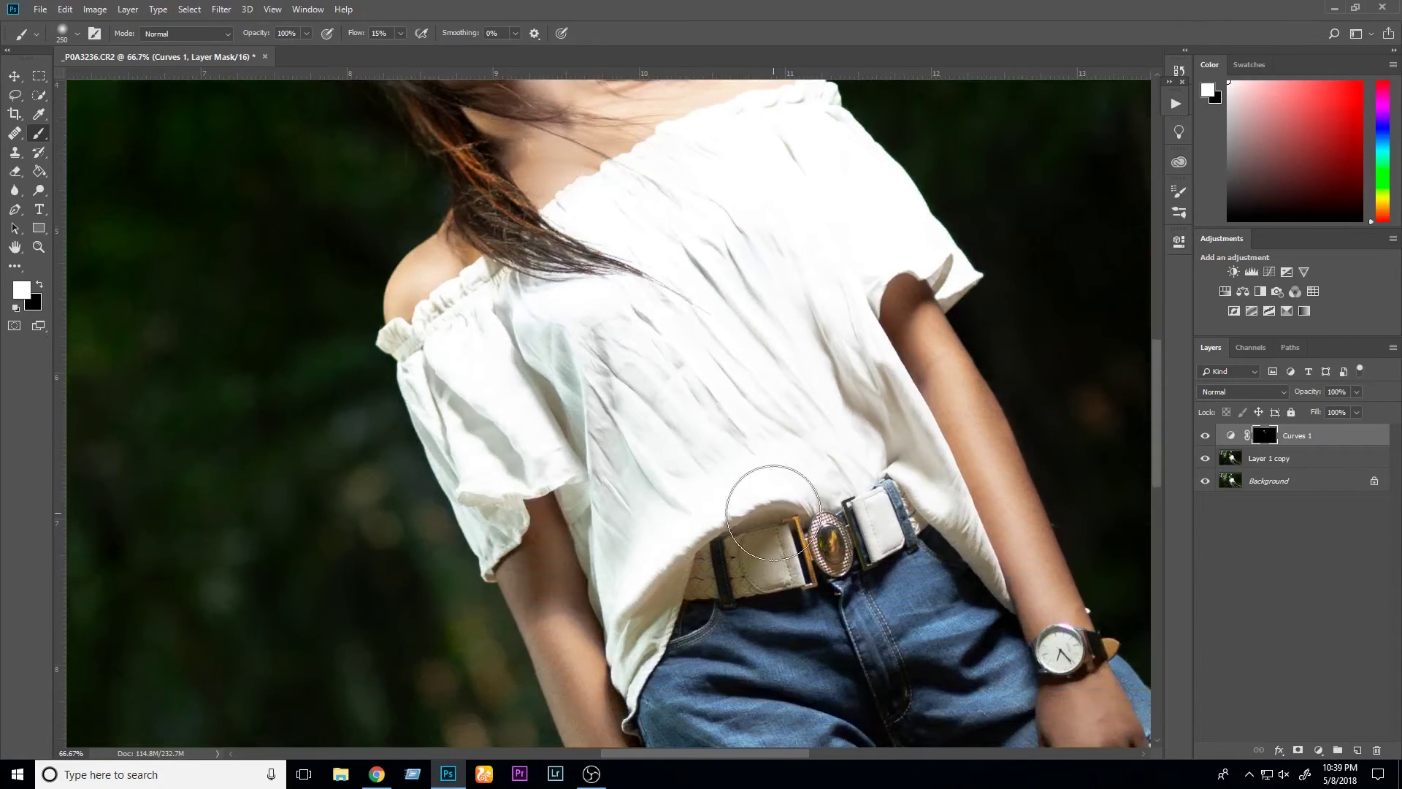
{"action": "scroll", "coordinate": [767, 507], "scroll_direction": "down", "scroll_amount": 2}
- Fit the photo to the window and merge Curves 1 with the retouched layer
{"action": "key", "text": "z"}
{"action": "key", "text": "ctrl+0"}
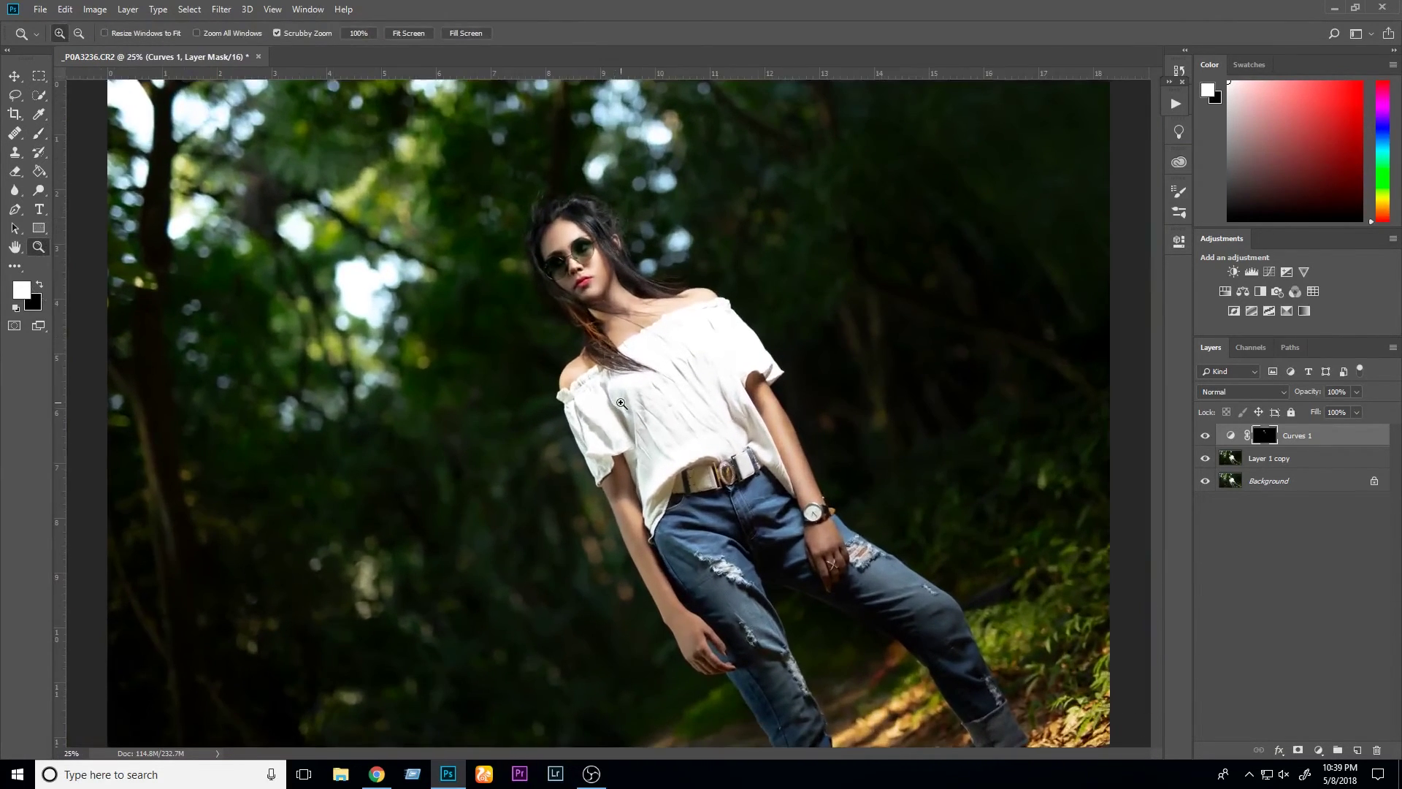
{"action": "left_click", "coordinate": [1235, 449], "text": "shift"}
{"action": "key", "text": "ctrl+e"}
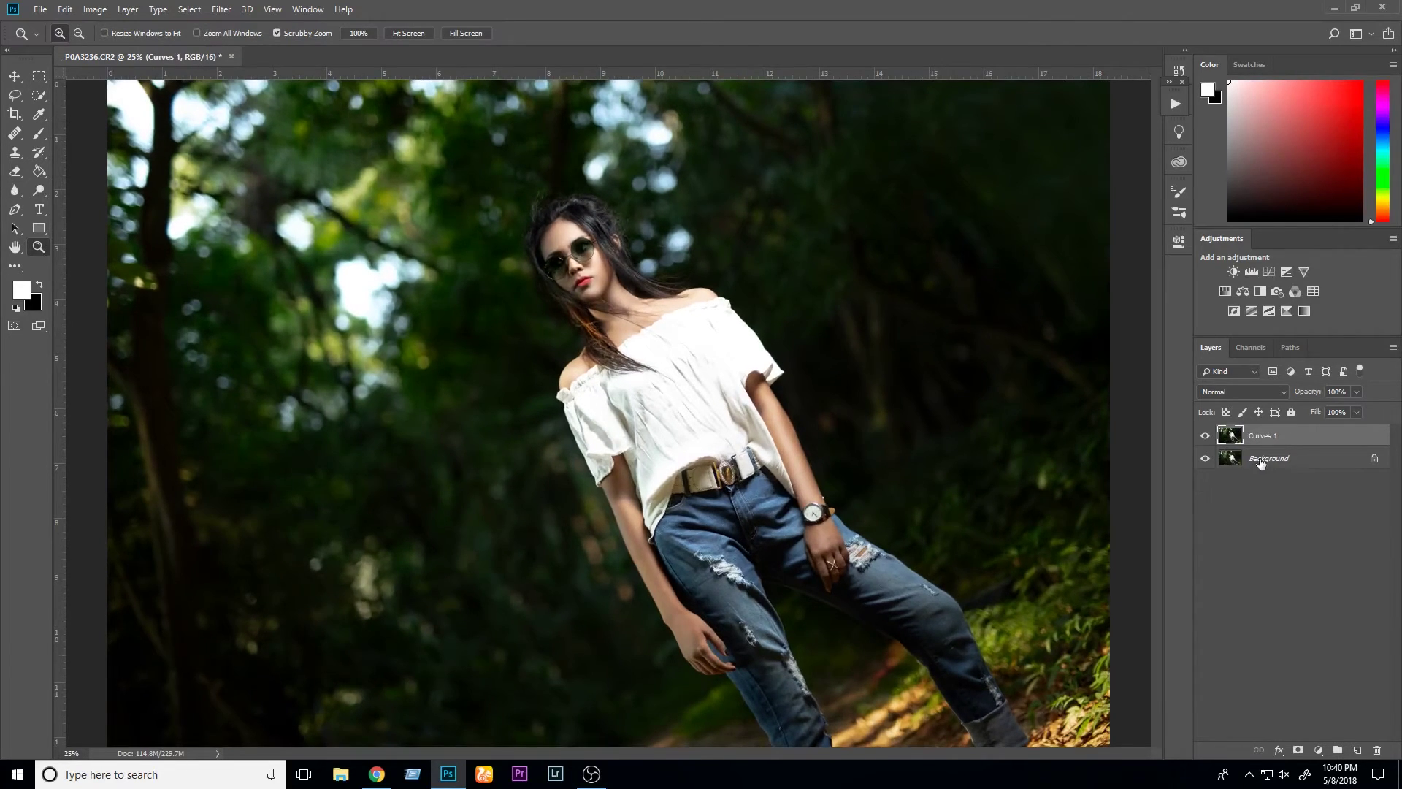
- Add a Hue/Saturation adjustment that shifts the sampled green foliage toward orange
{"action": "key", "text": "ctrl+minus"}
{"action": "left_click", "coordinate": [1318, 750]}
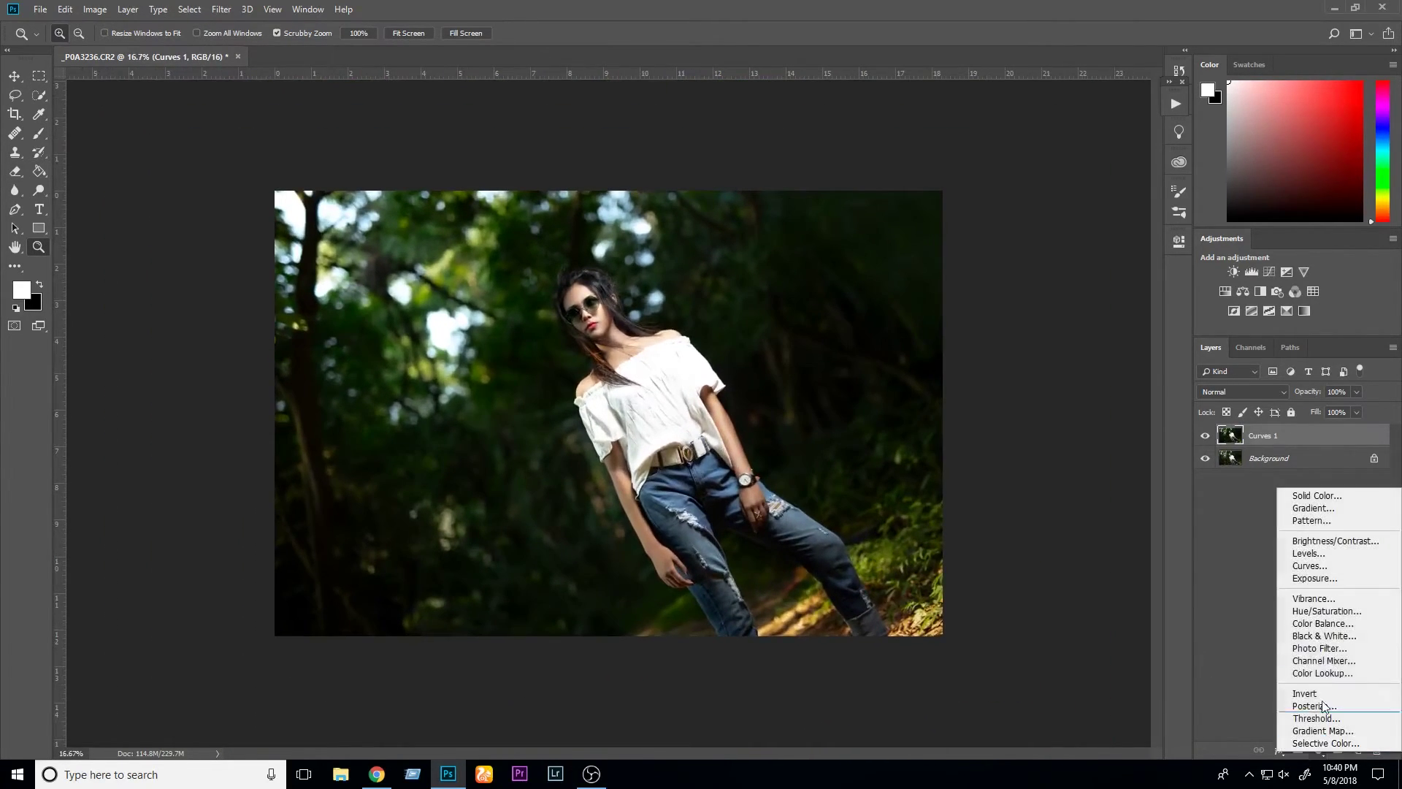
{"action": "left_click", "coordinate": [1325, 610]}
{"action": "left_click", "coordinate": [948, 301]}
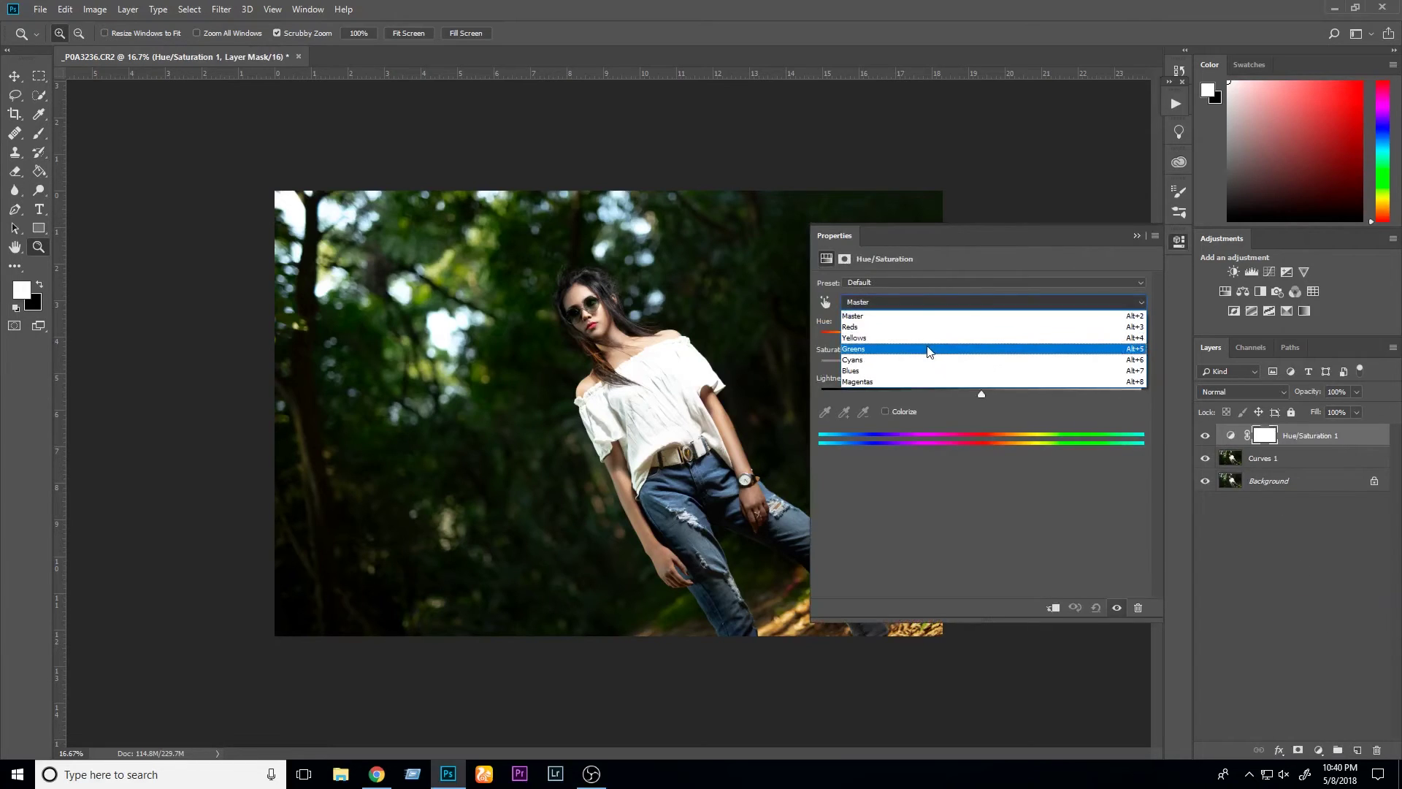
{"action": "left_click", "coordinate": [928, 349]}
{"action": "left_click", "coordinate": [832, 413]}
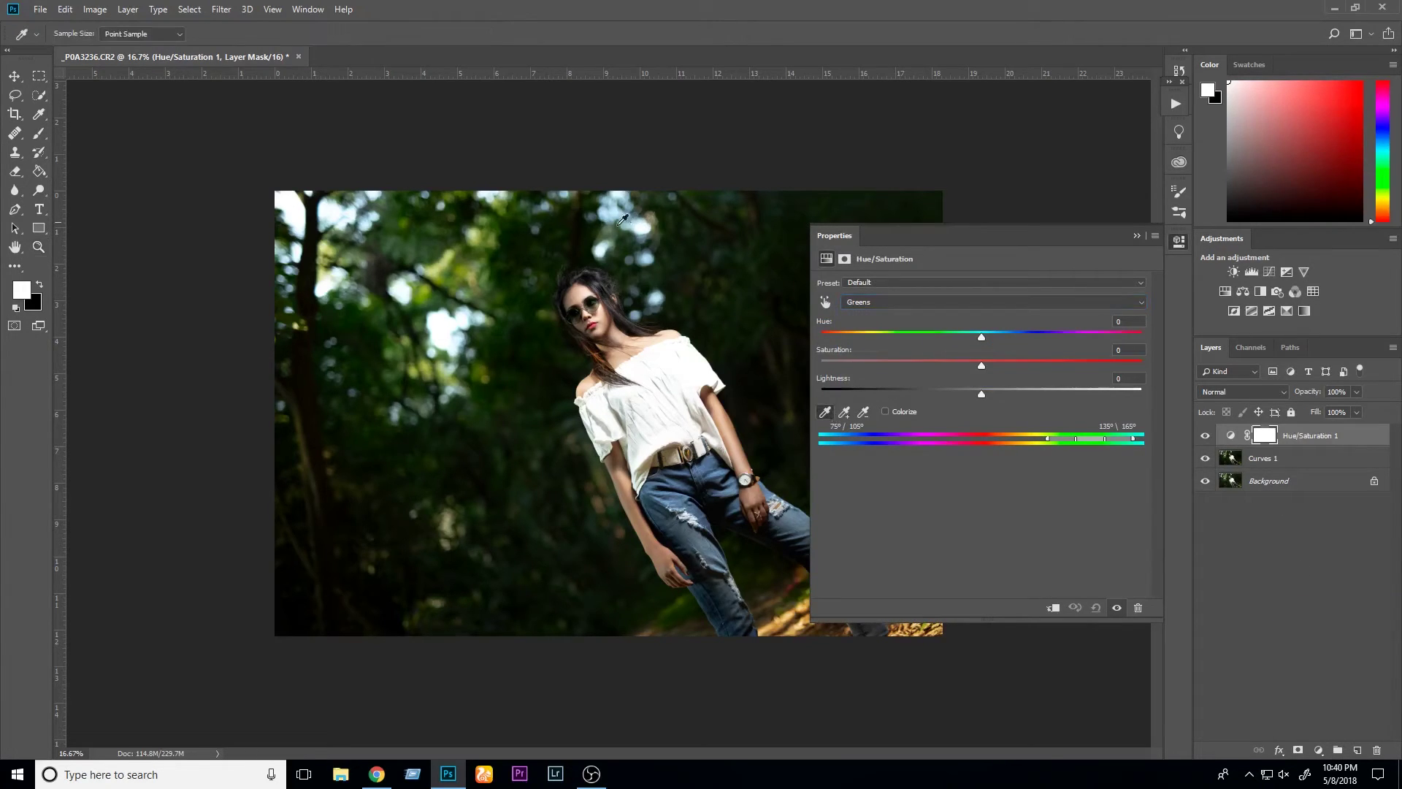
{"action": "left_click", "coordinate": [504, 337]}
{"action": "mouse_move", "coordinate": [979, 335]}
{"action": "left_mouse_down"}
{"action": "mouse_move", "coordinate": [915, 336]}
{"action": "mouse_move", "coordinate": [960, 365]}
{"action": "mouse_move", "coordinate": [993, 364]}
{"action": "mouse_move", "coordinate": [950, 389]}
{"action": "mouse_move", "coordinate": [1002, 394]}
{"action": "left_mouse_up"}
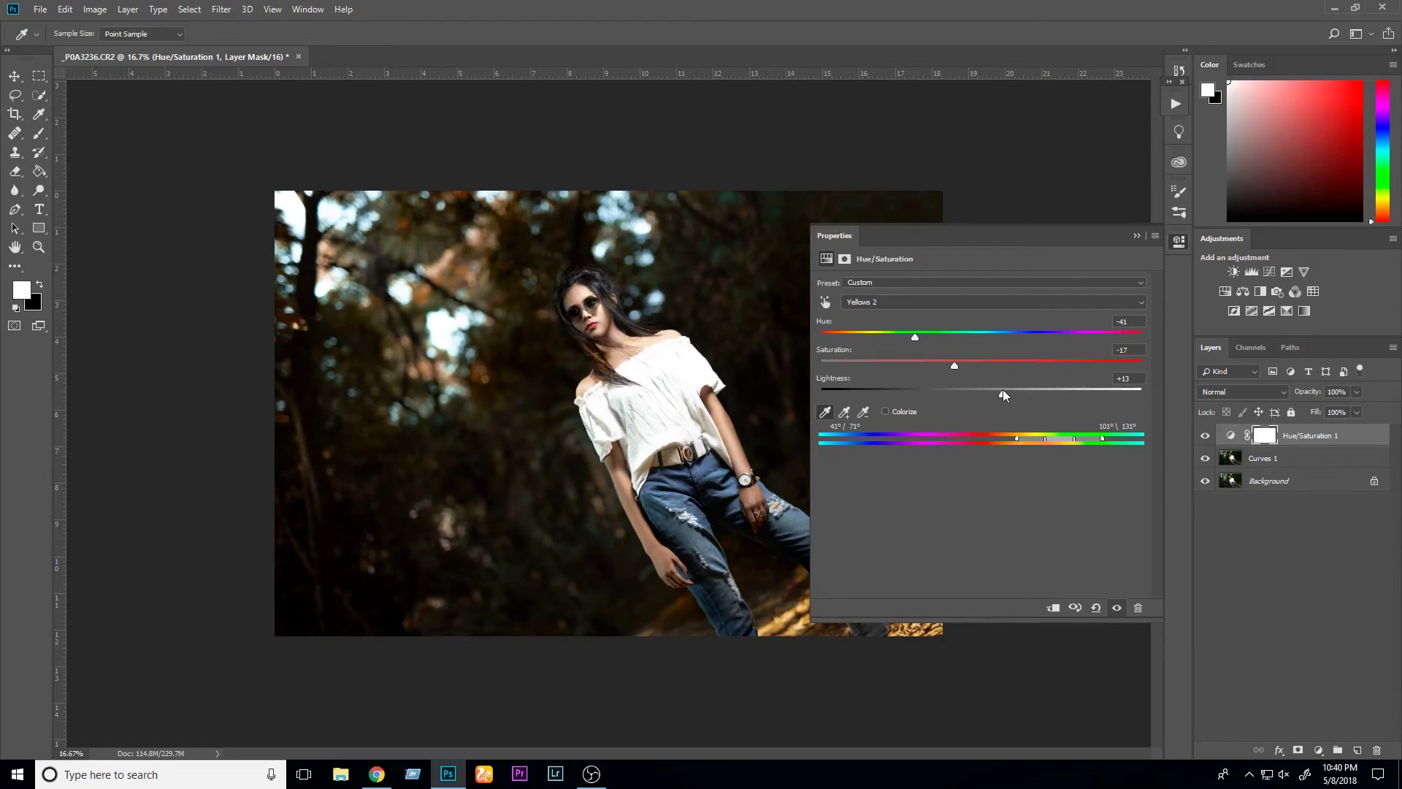
- Add a Color Balance warming midtones and adjusting highlights and shadows (+2/-1/+4), then merge the colour layers
{"action": "left_click", "coordinate": [1318, 750]}
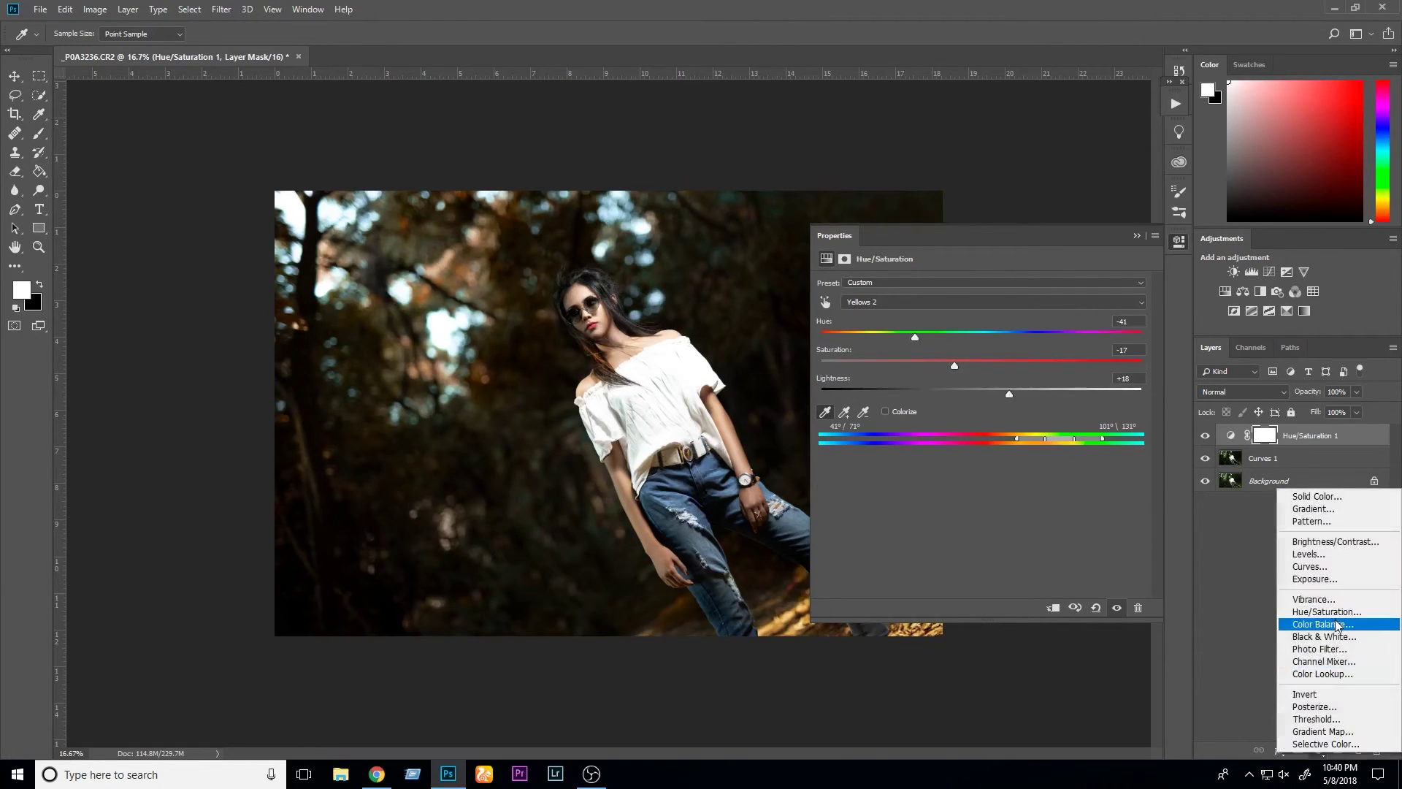
{"action": "left_click", "coordinate": [1308, 622]}
{"action": "left_click_drag", "start_coordinate": [979, 319], "coordinate": [979, 369]}
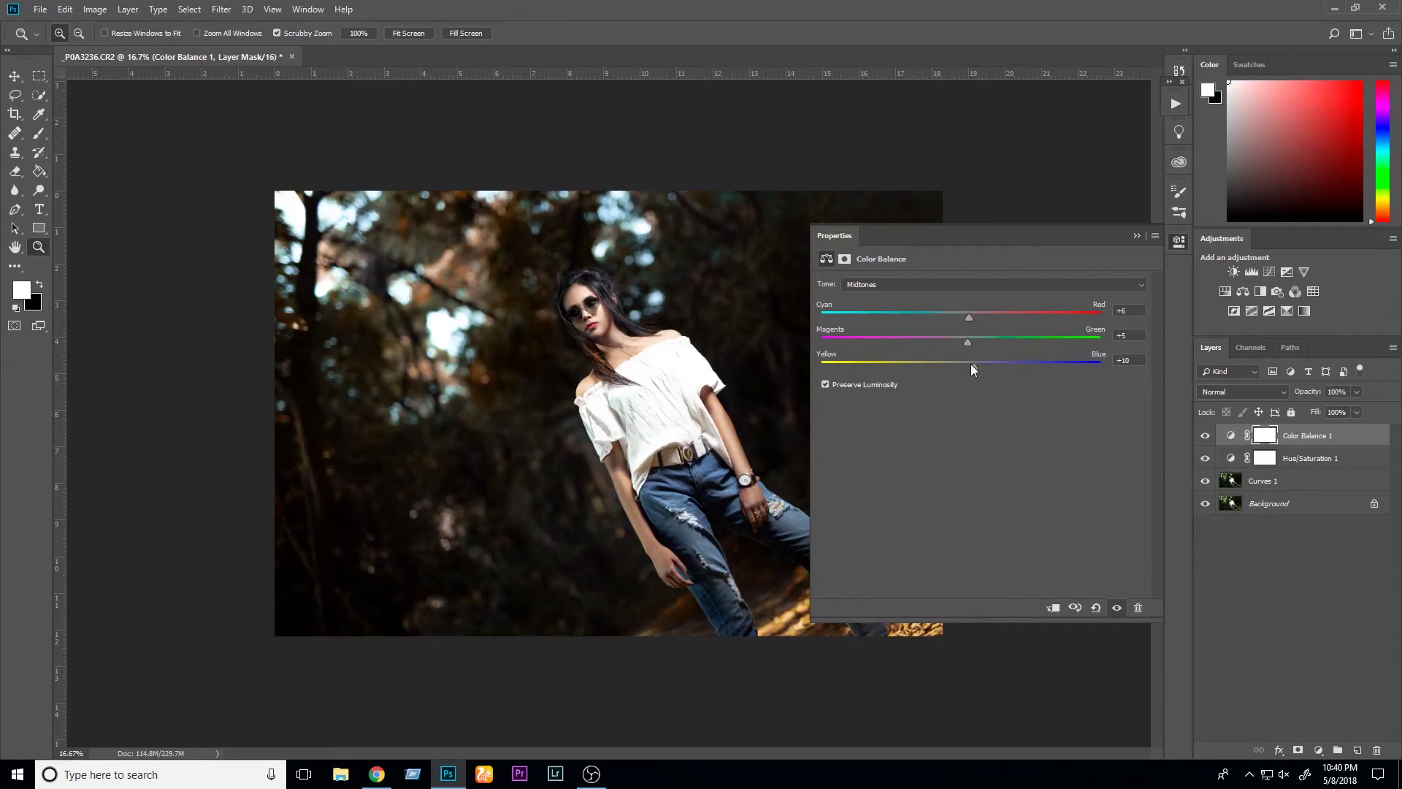
{"action": "left_click", "coordinate": [970, 284]}
{"action": "left_click", "coordinate": [926, 319]}
{"action": "left_click_drag", "start_coordinate": [960, 342], "coordinate": [959, 371]}
{"action": "left_click", "coordinate": [960, 284]}
{"action": "left_click_drag", "start_coordinate": [976, 323], "coordinate": [966, 363]}
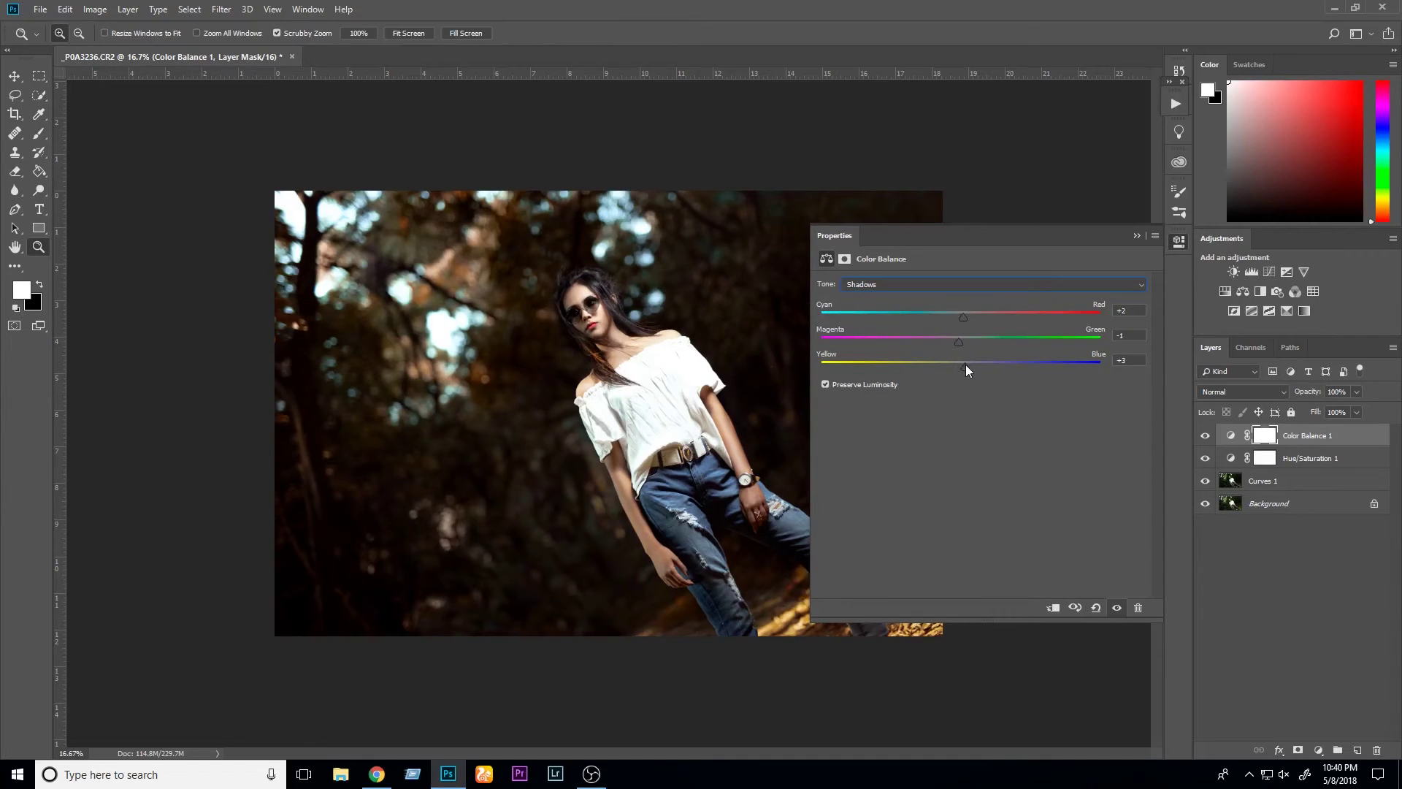
{"action": "left_click", "coordinate": [1292, 482], "text": "shift"}
{"action": "key", "text": "ctrl+e"}
- Duplicate the graded layer, desaturate it, set it to Overlay, and apply High Pass at radius 2.3
{"action": "left_click", "coordinate": [1136, 235]}
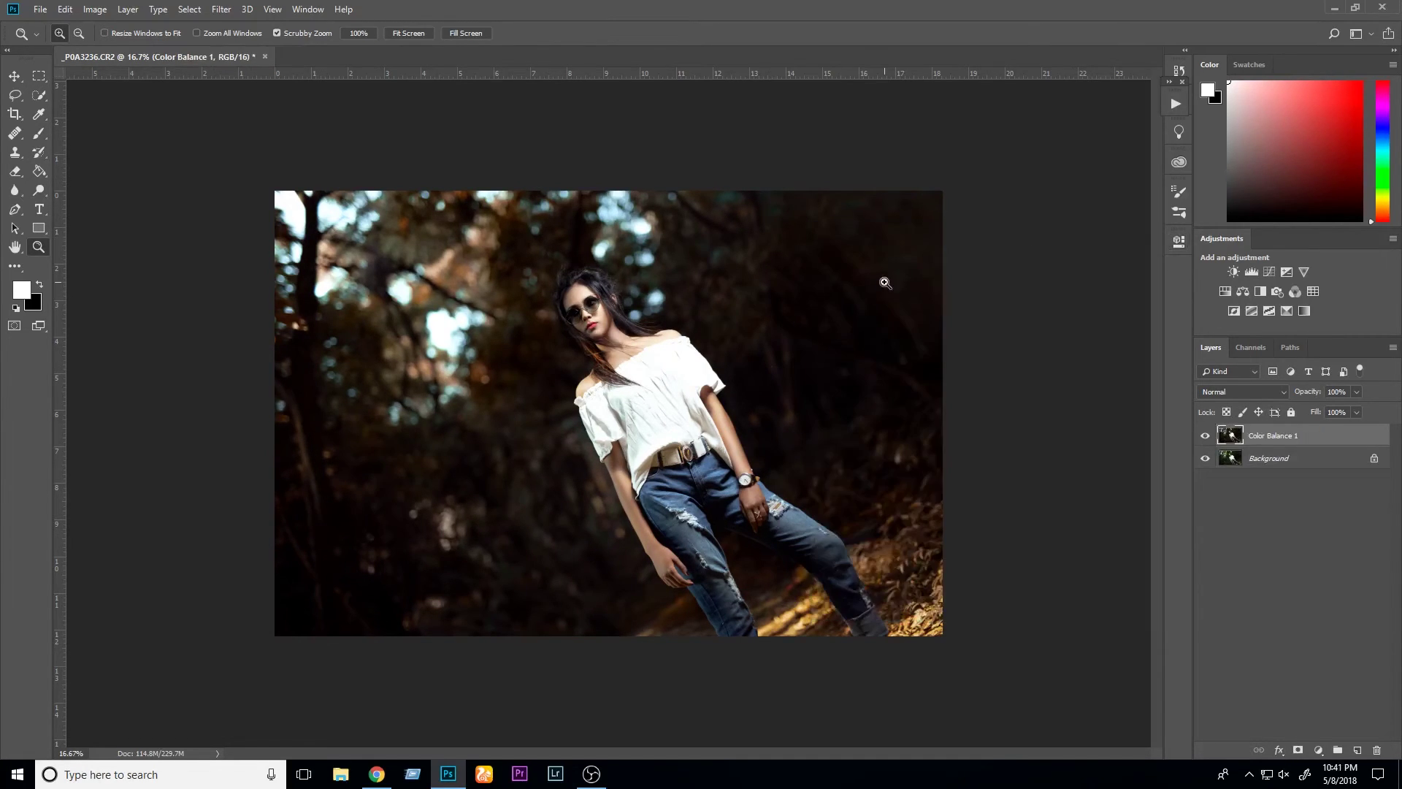
{"action": "left_click", "coordinate": [873, 292], "text": "alt"}
{"action": "key", "text": "ctrl+plus"}
{"action": "key", "text": "ctrl+j"}
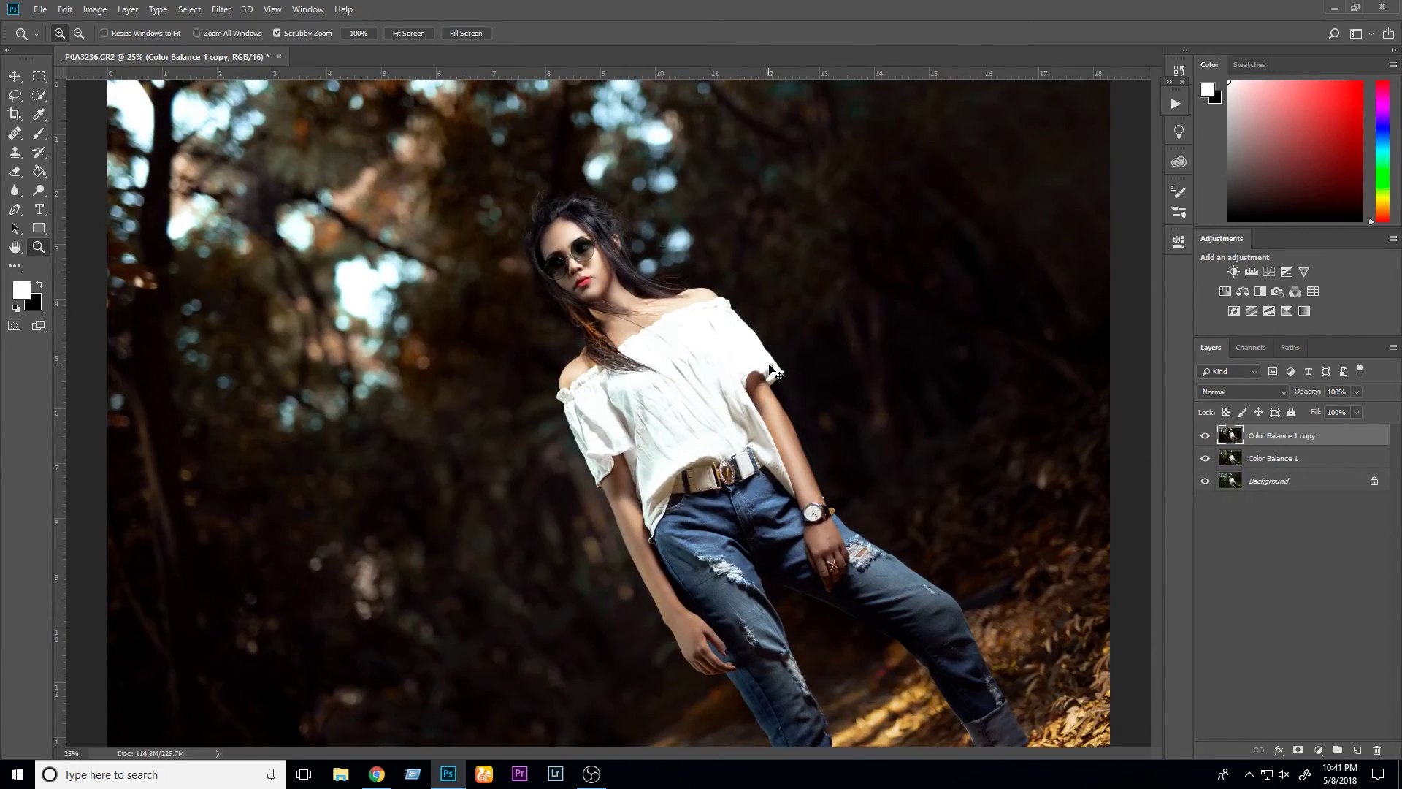
{"action": "key", "text": "ctrl+shift+u"}
{"action": "left_click", "coordinate": [1241, 391]}
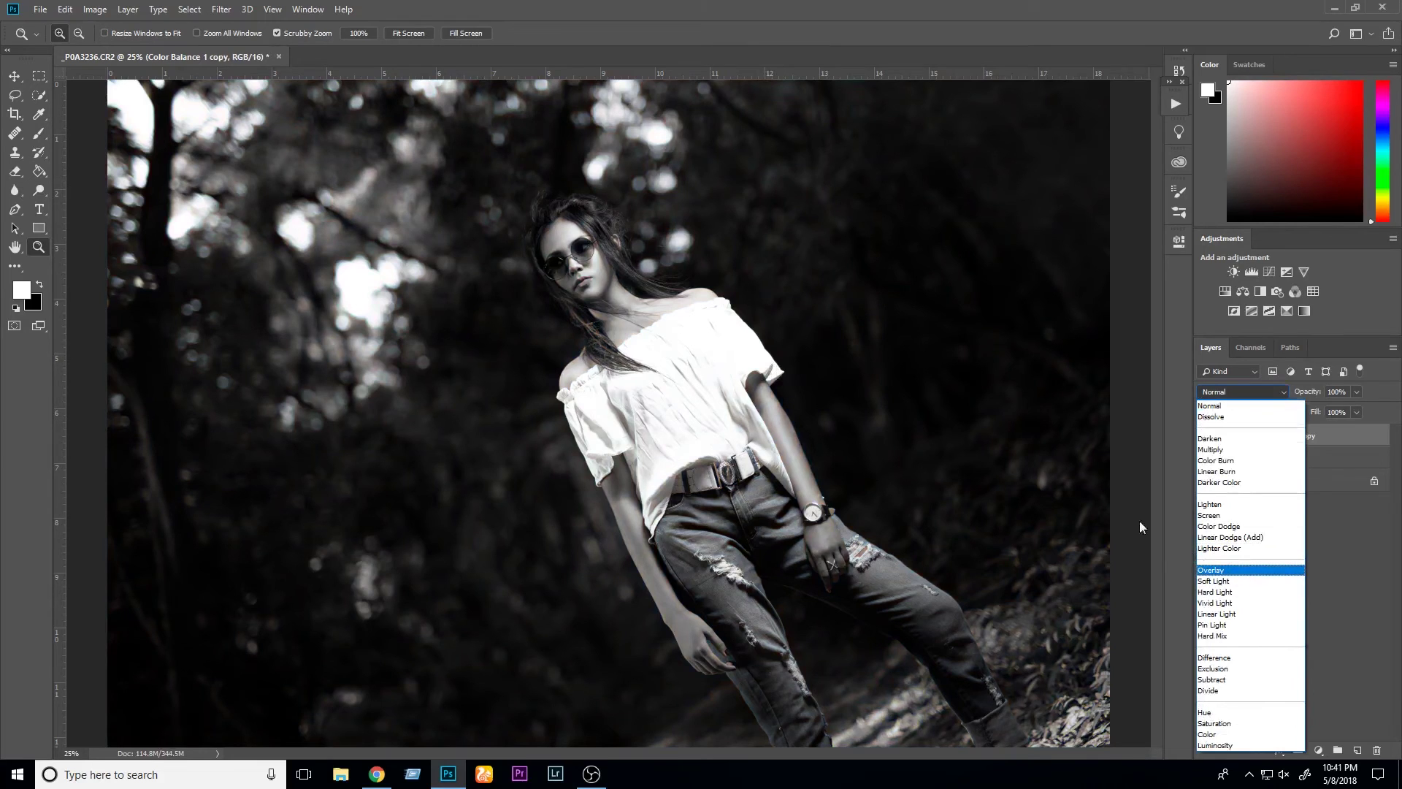
{"action": "key", "text": "Escape"}
{"action": "left_click", "coordinate": [221, 9]}
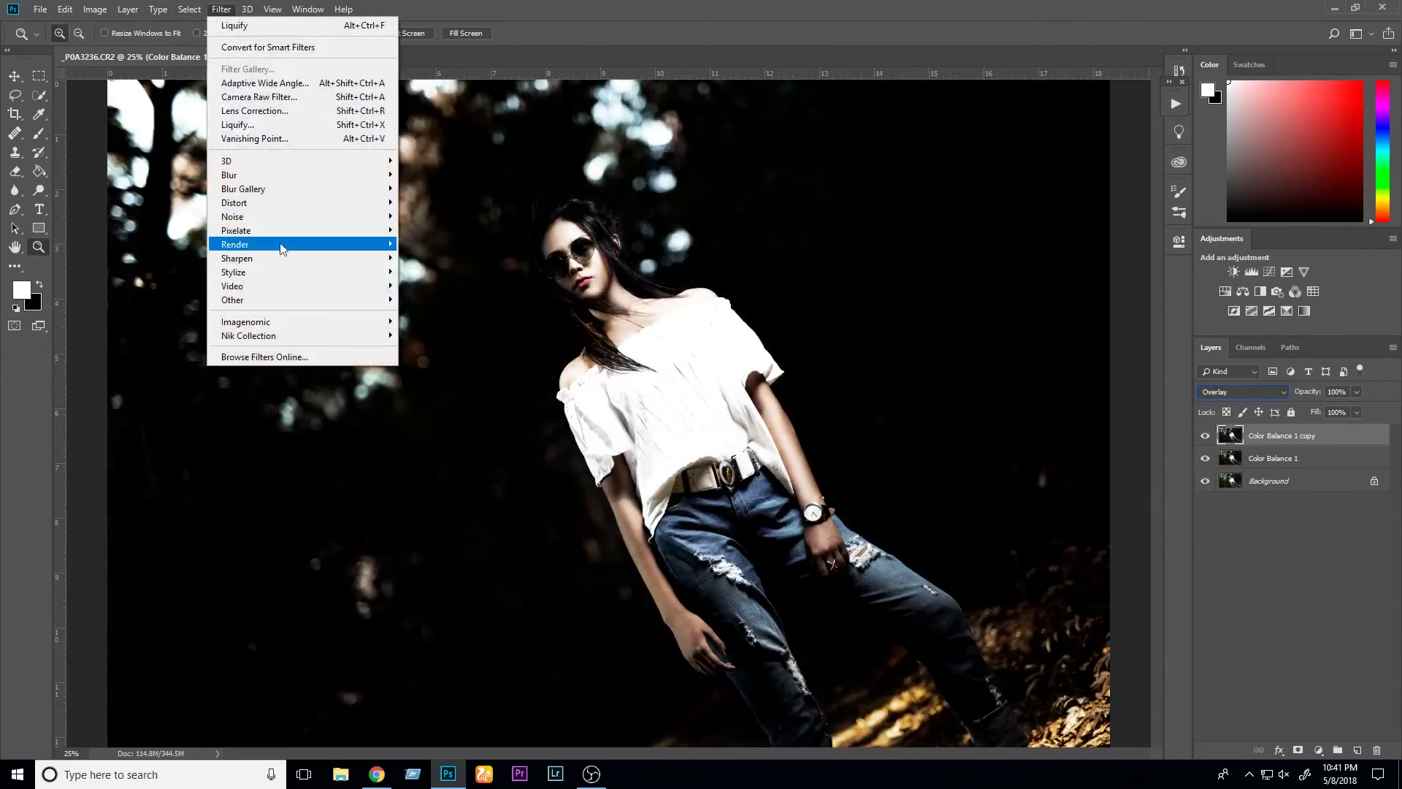
{"action": "left_click", "coordinate": [172, 310]}
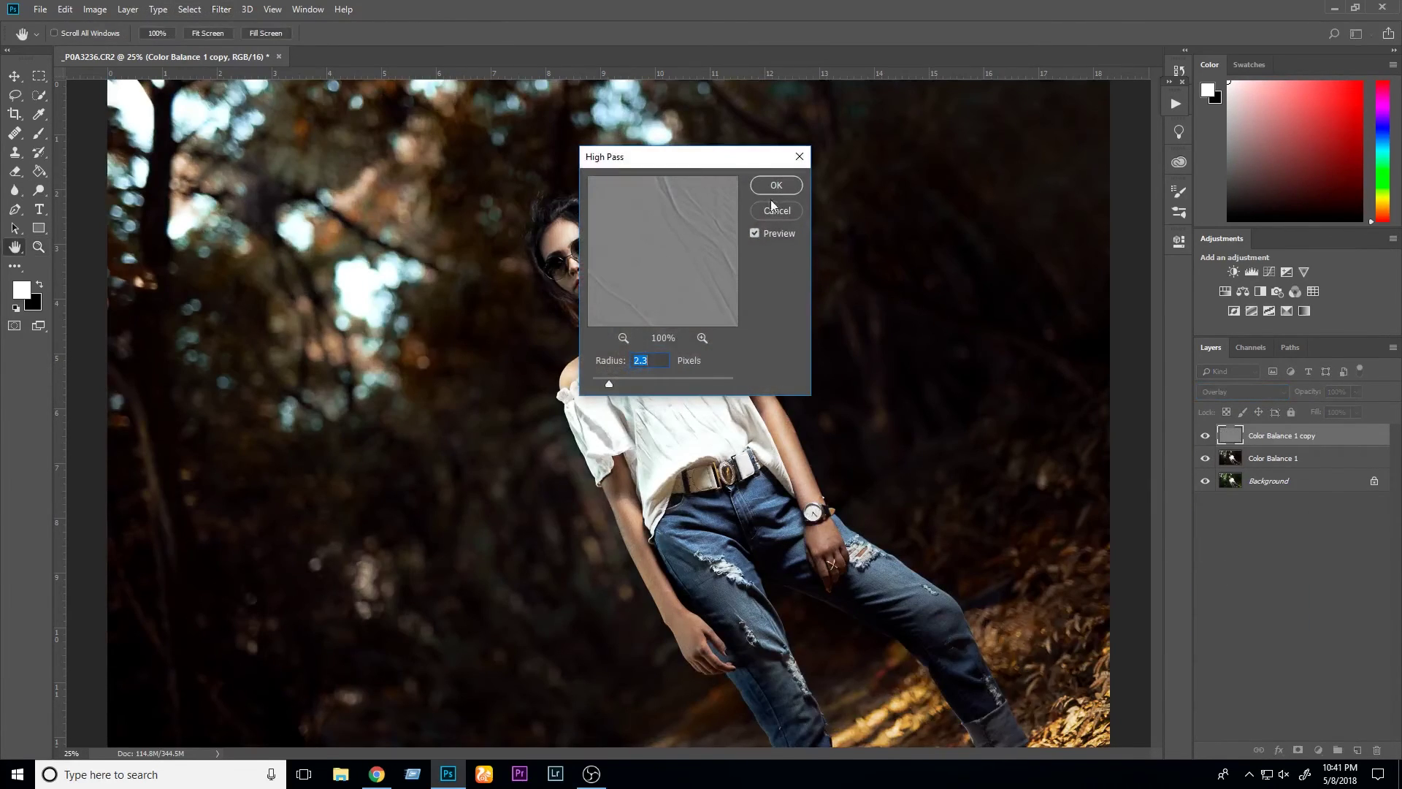
{"action": "left_click", "coordinate": [764, 211]}
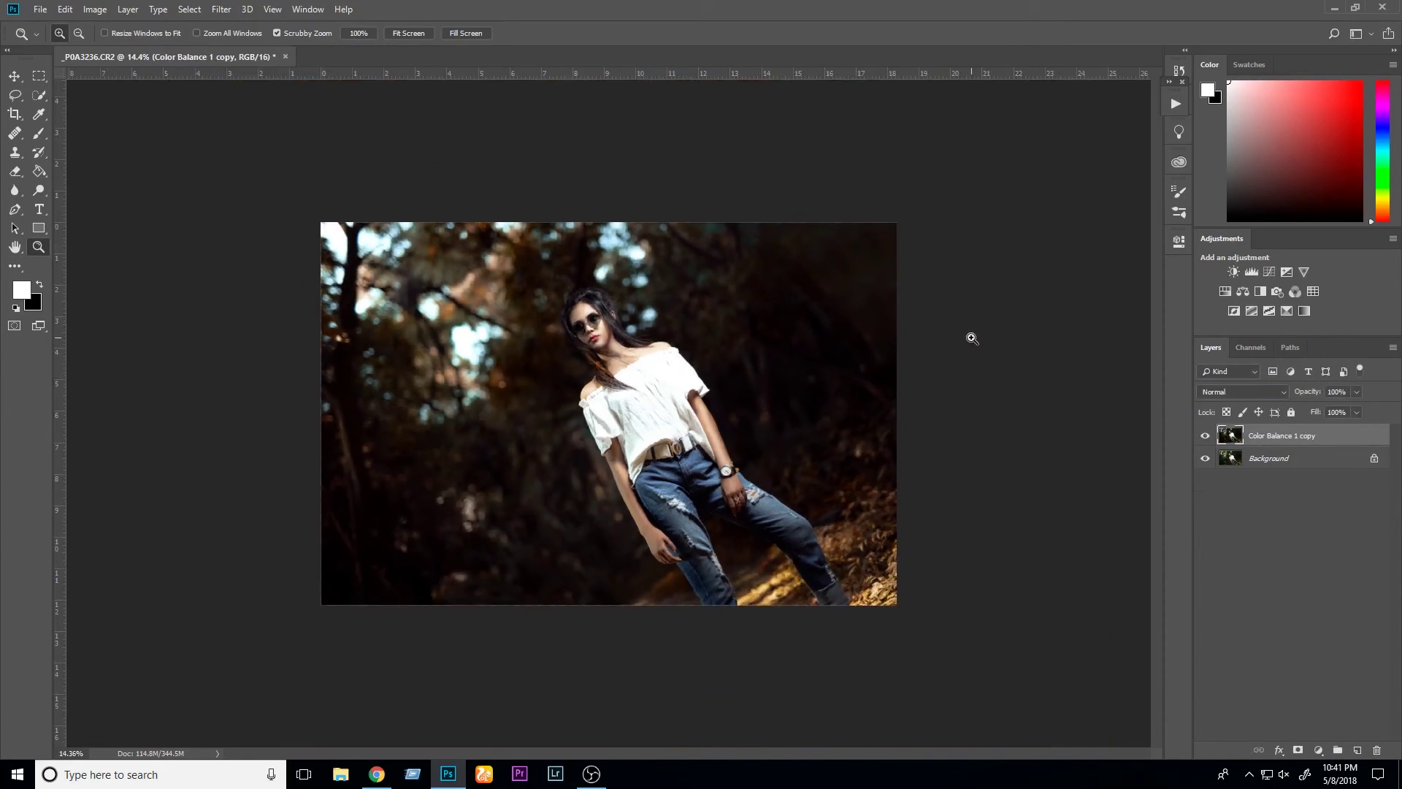
- Add a new layer and clone-stamp around the hair with an 80 px soft brush
{"action": "left_click_drag", "start_coordinate": [972, 338], "coordinate": [1016, 367]}
{"action": "left_click", "coordinate": [1358, 749]}
{"action": "key", "text": "s"}
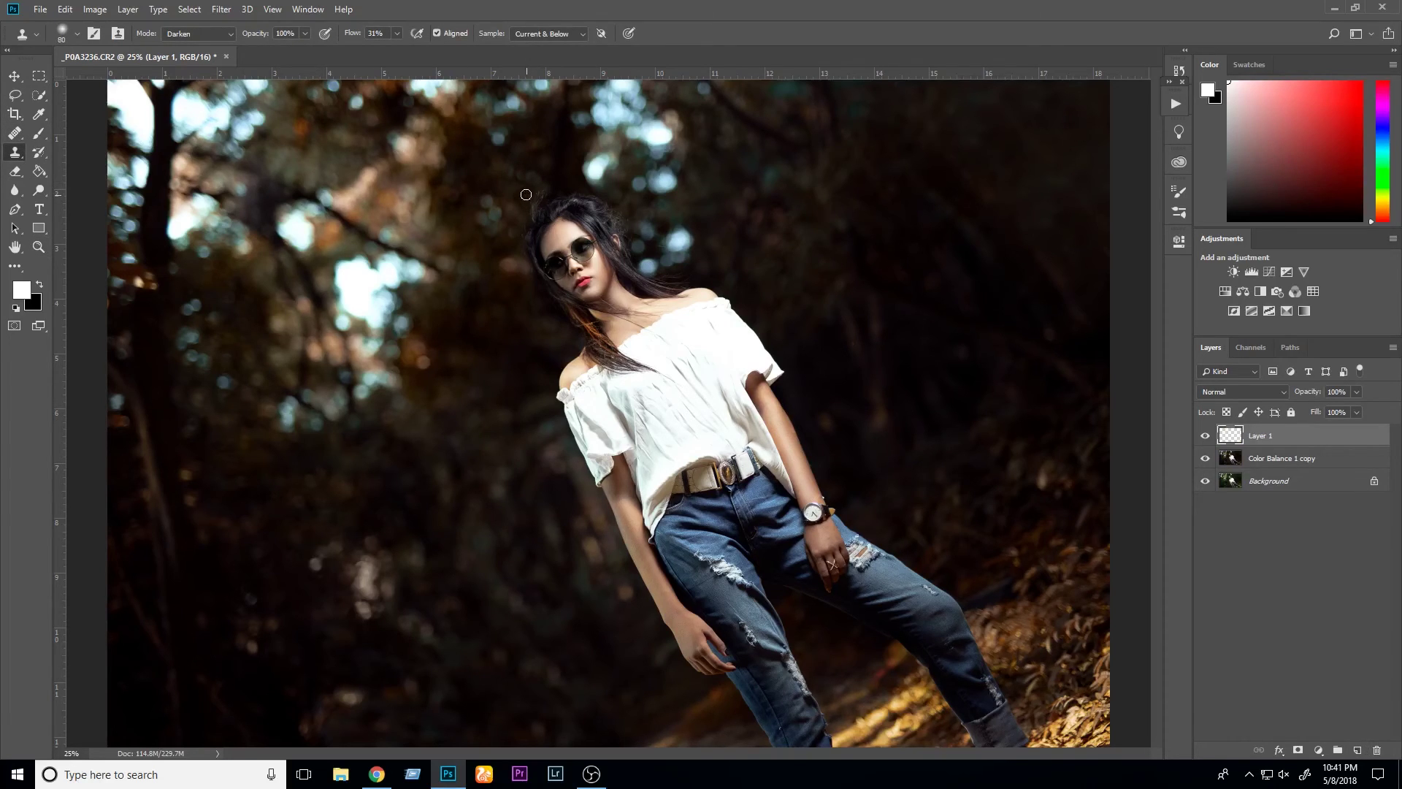
{"action": "left_click", "coordinate": [78, 33]}
{"action": "key", "text": "Return"}
{"action": "scroll", "coordinate": [541, 192], "scroll_direction": "up", "scroll_amount": 2}
{"action": "scroll", "coordinate": [541, 192], "scroll_direction": "up", "scroll_amount": 1}
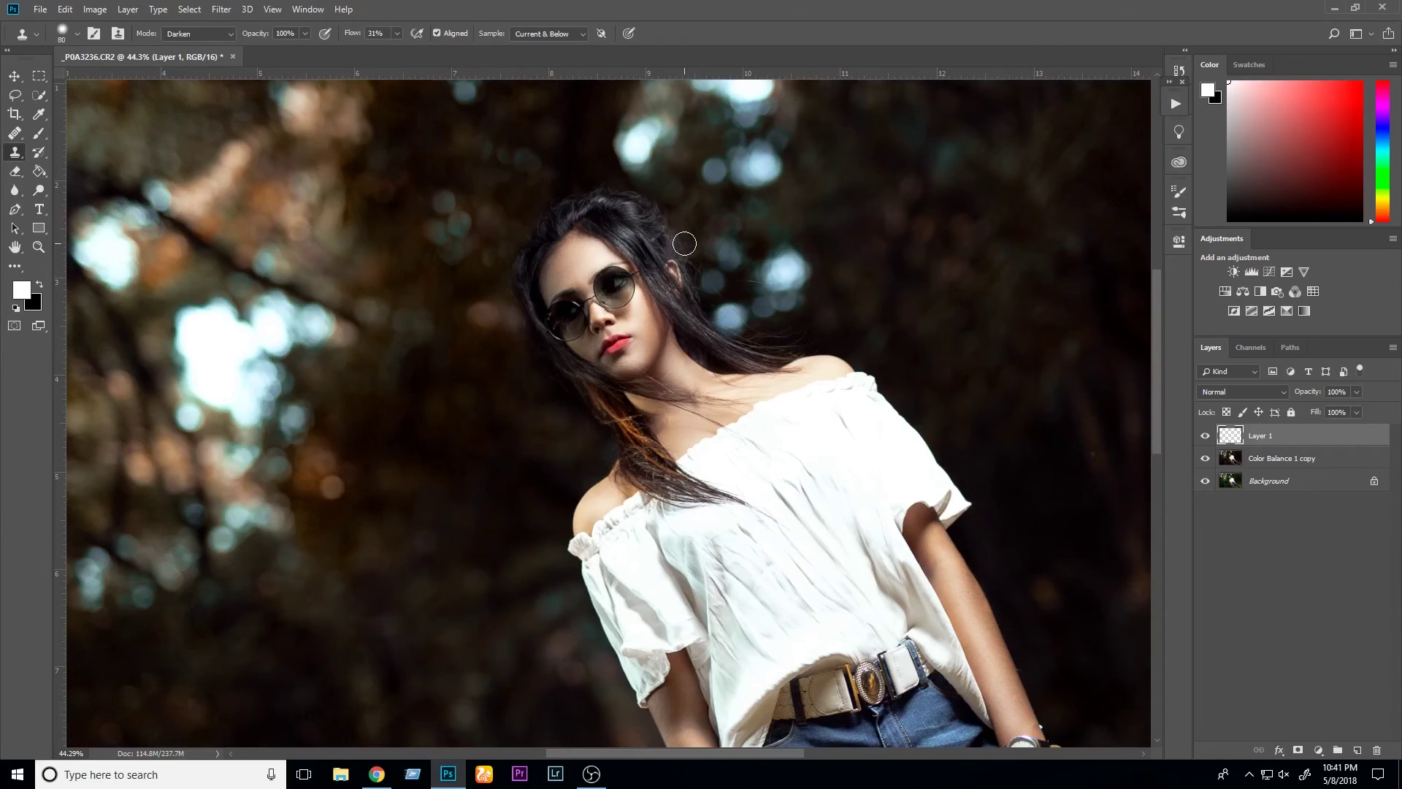
- Merge the clone layer down and open Filter > Liquify
{"action": "key", "text": "ctrl+e"}
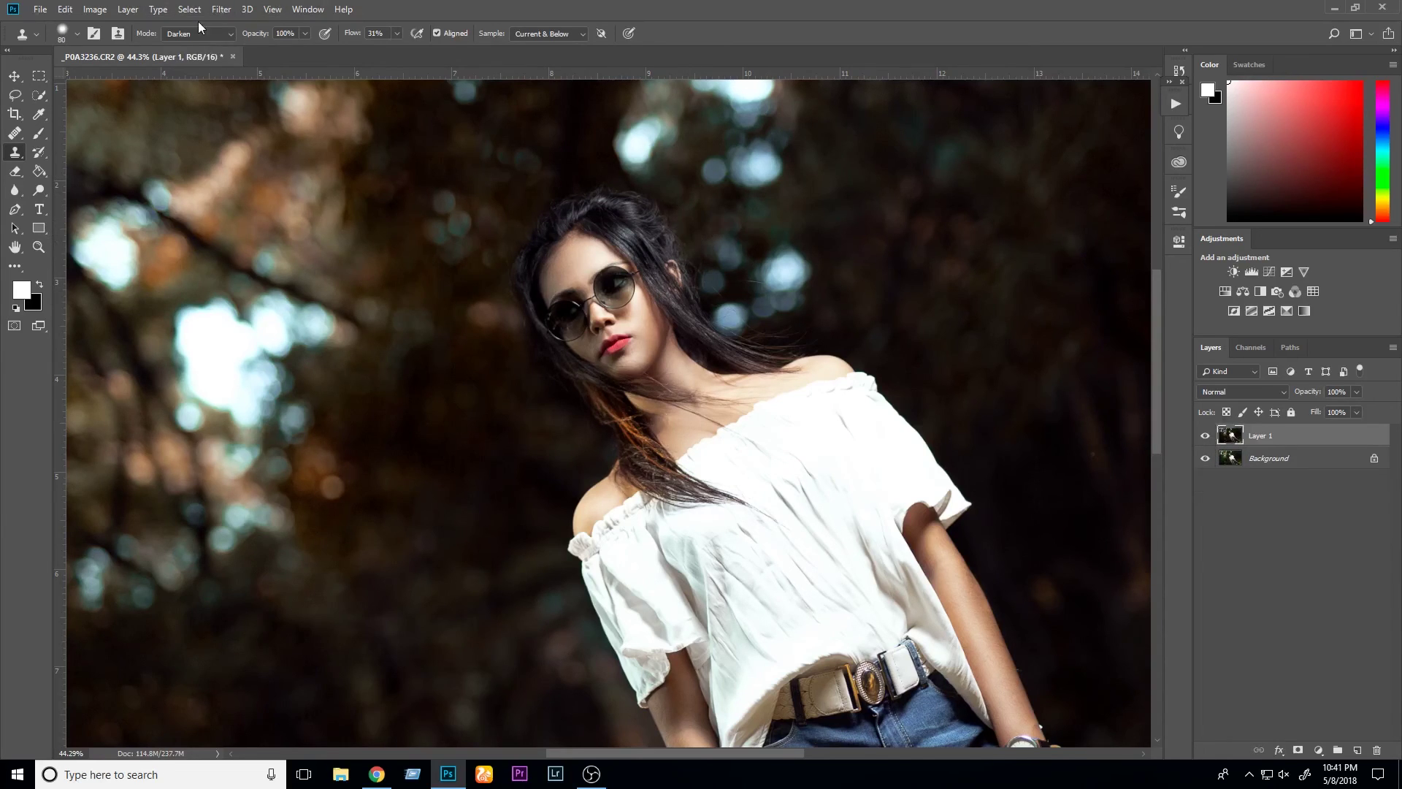
{"action": "left_click", "coordinate": [222, 9]}
{"action": "left_click", "coordinate": [249, 124]}
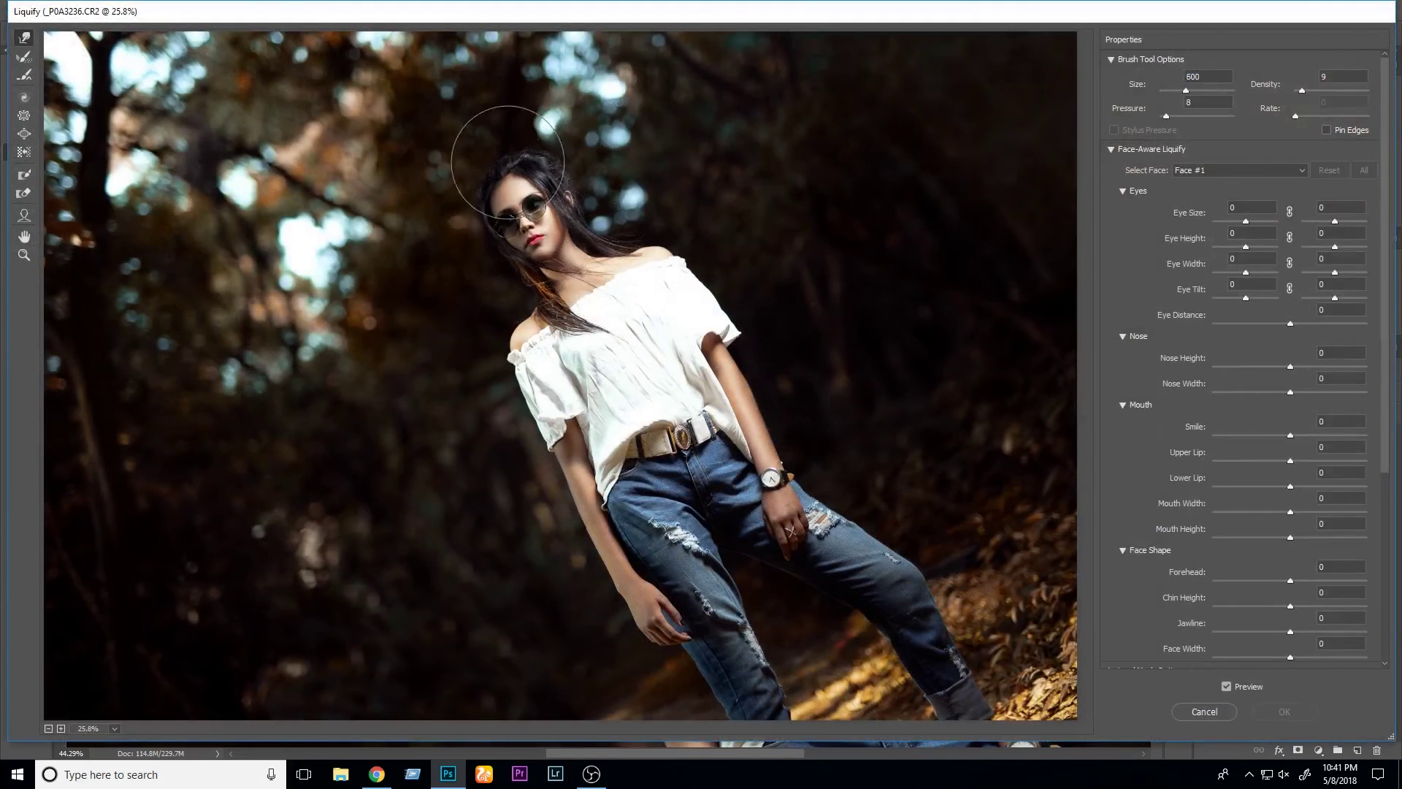
- Reshape the portrait in Liquify with brush sizes from 400 to 1500, apply it, and fit the view
{"action": "key", "text": "bracketleft"}
{"action": "key", "text": "bracketleft"}
{"action": "key", "text": "bracketleft"}
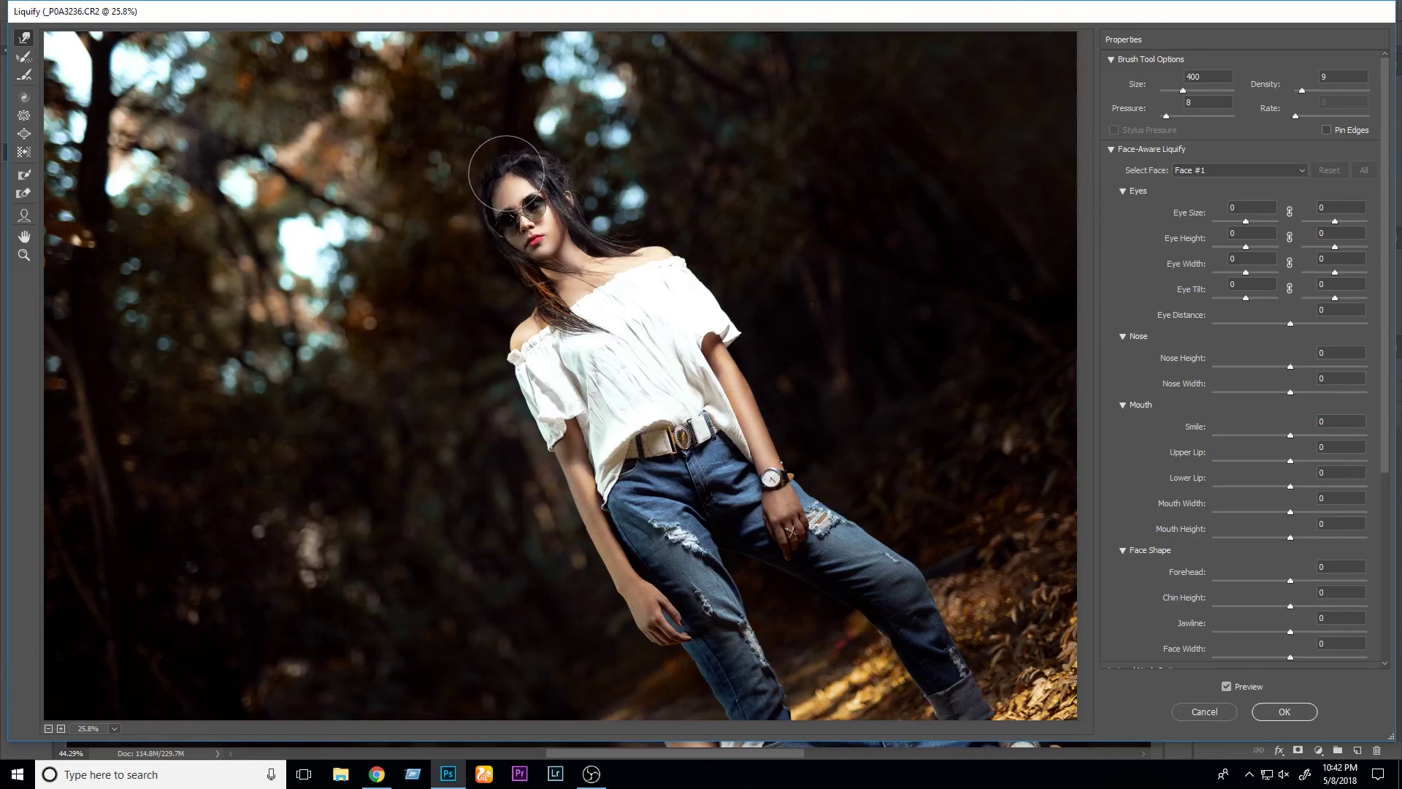
{"action": "key", "text": "bracketright"}
{"action": "key", "text": "bracketright"}
{"action": "key", "text": "bracketright"}
{"action": "key", "text": "bracketright"}
{"action": "key", "text": "bracketright"}
{"action": "key", "text": "bracketright"}
{"action": "left_click", "coordinate": [1284, 711]}
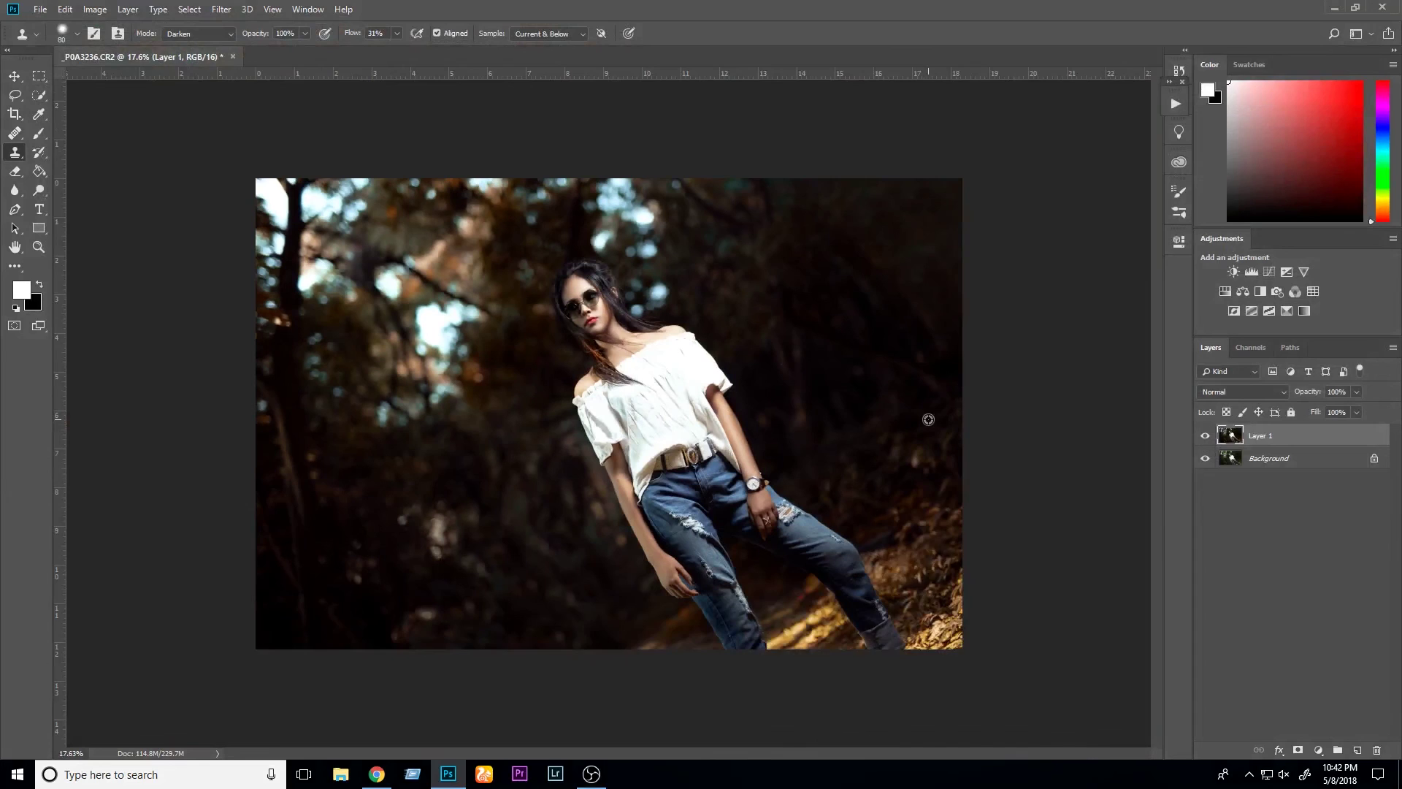
{"action": "key", "text": "ctrl+0"}
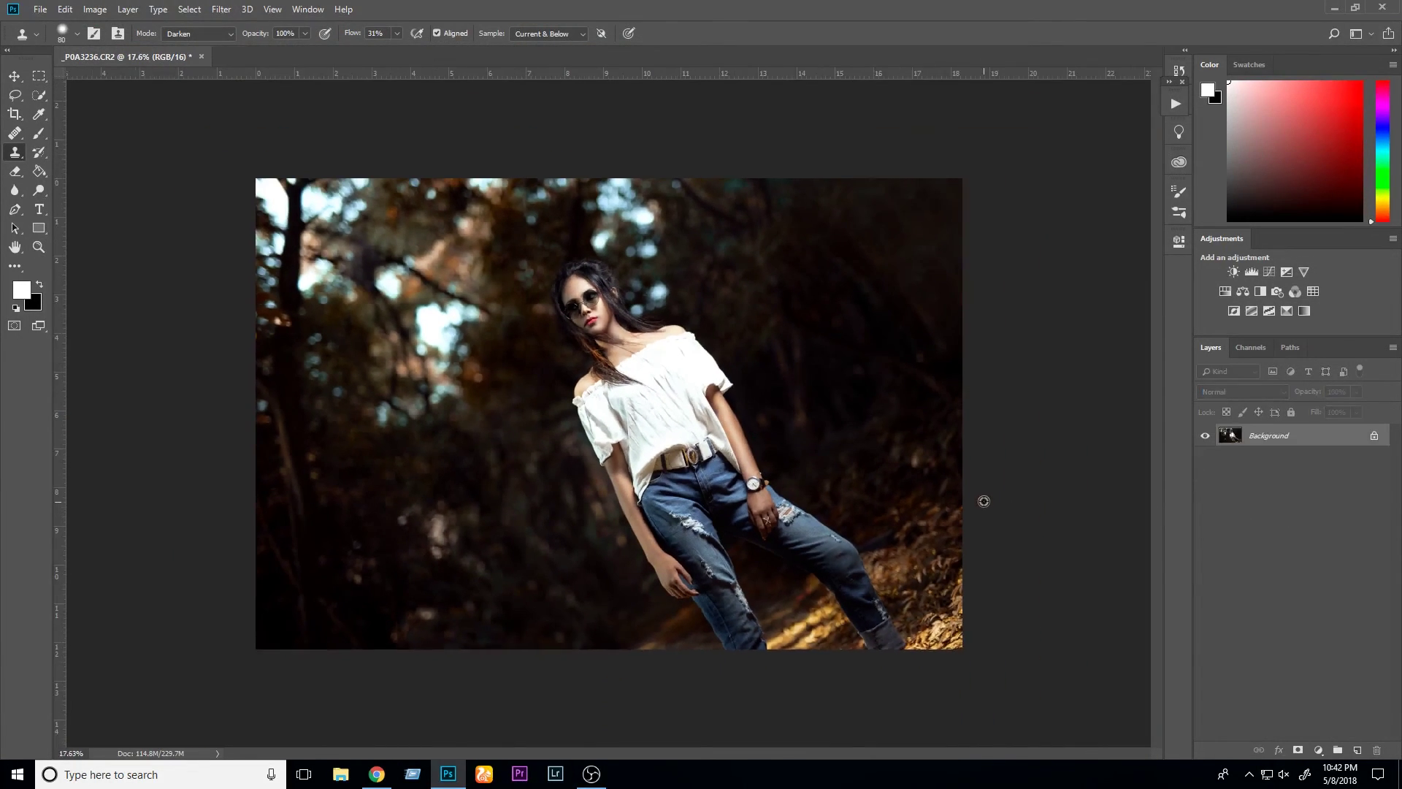